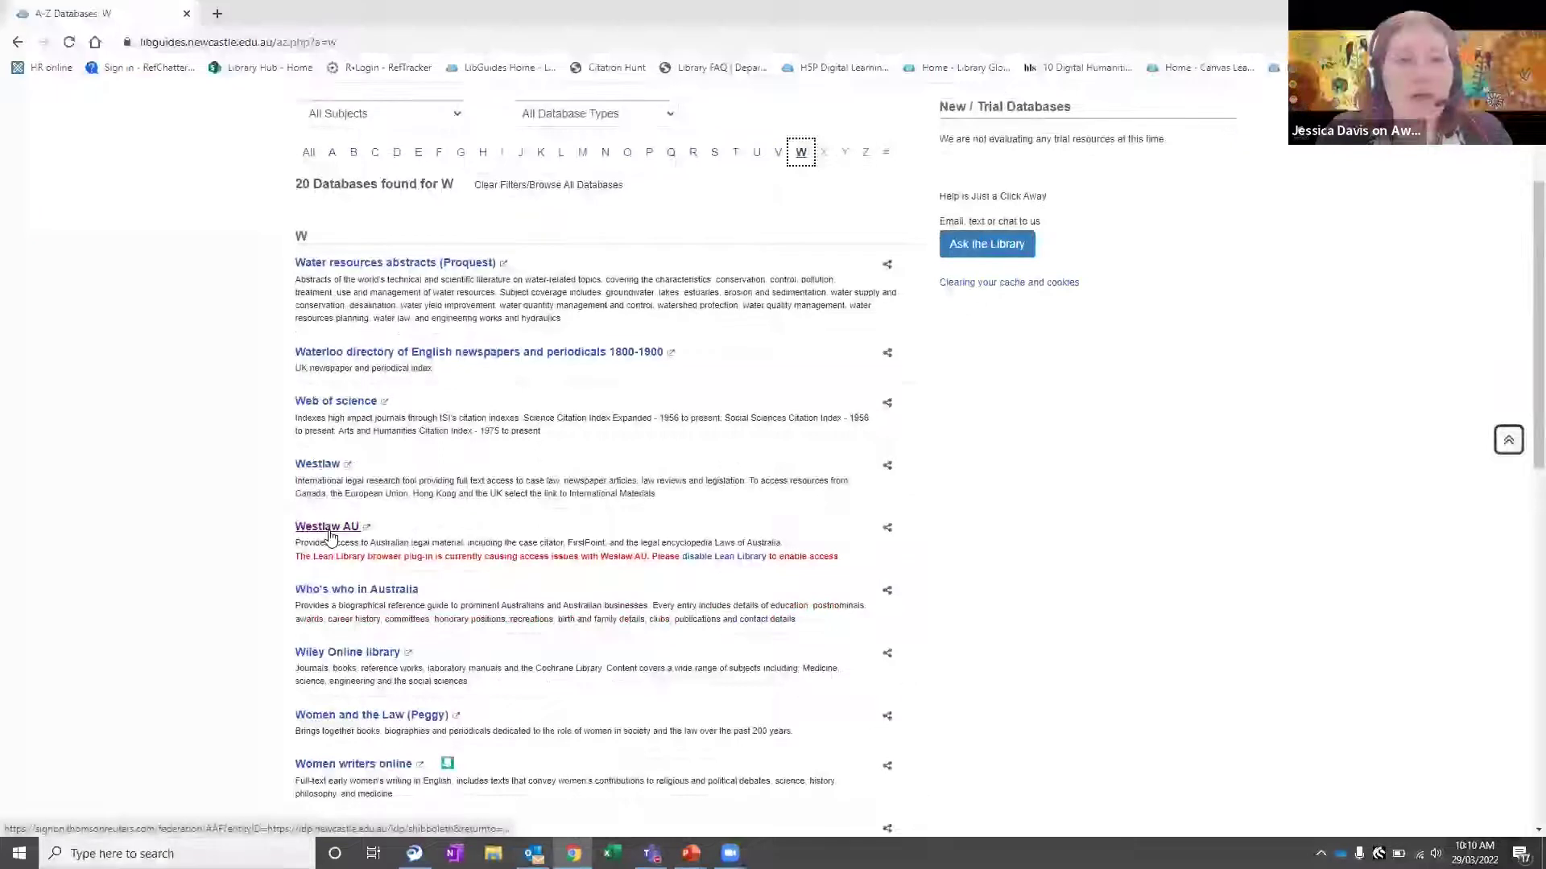
# - Open the Westlaw AU database from the A-Z list and collapse the What's new on Westlaw banner
pyautogui.click(330, 528)
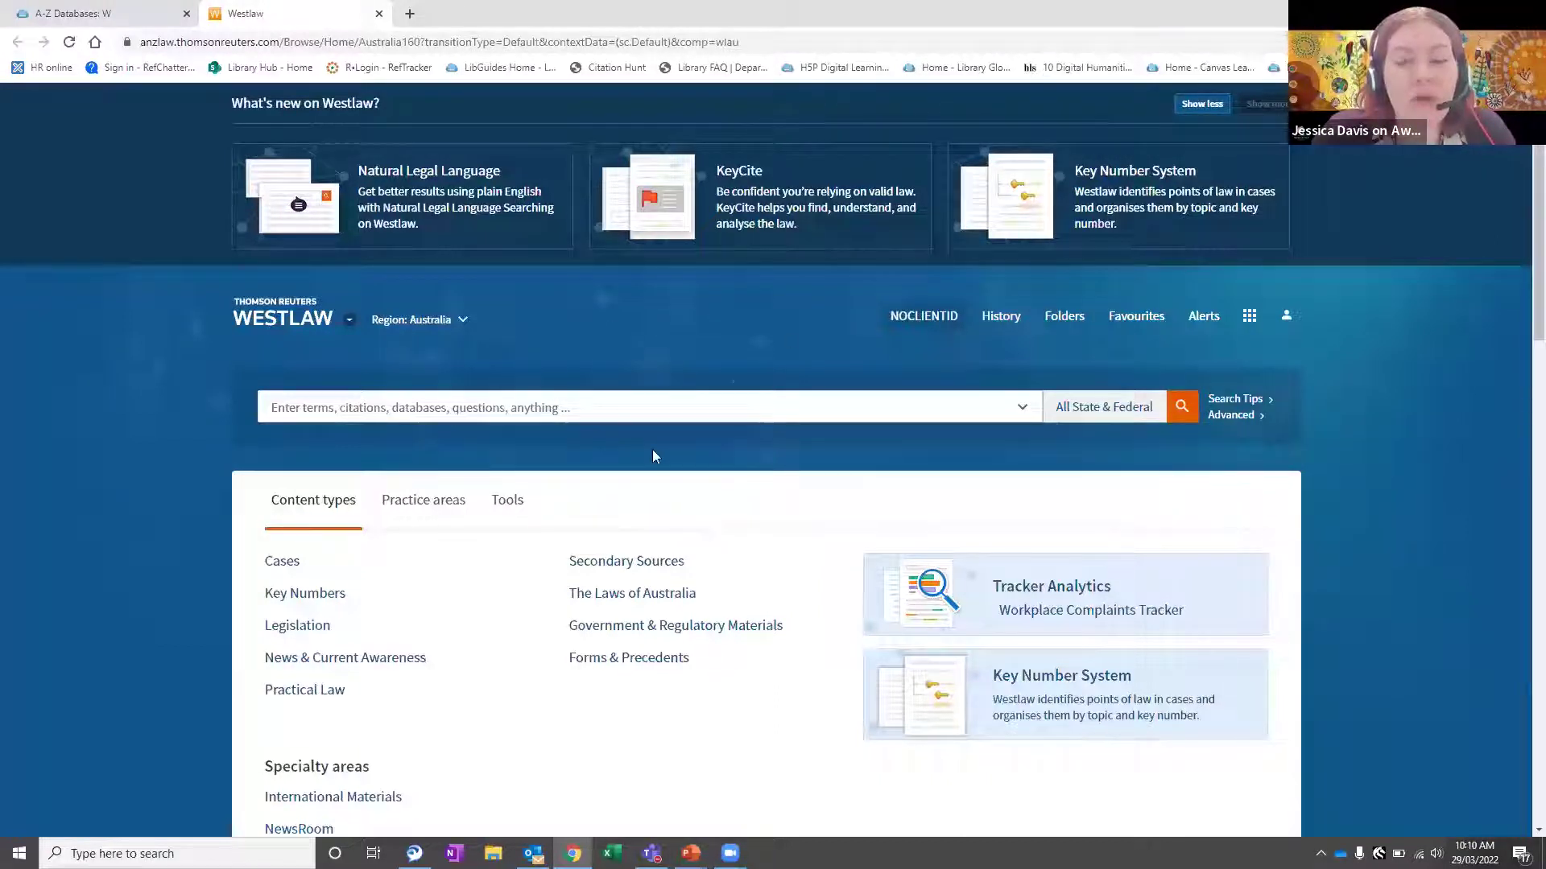
pyautogui.click(1202, 104)
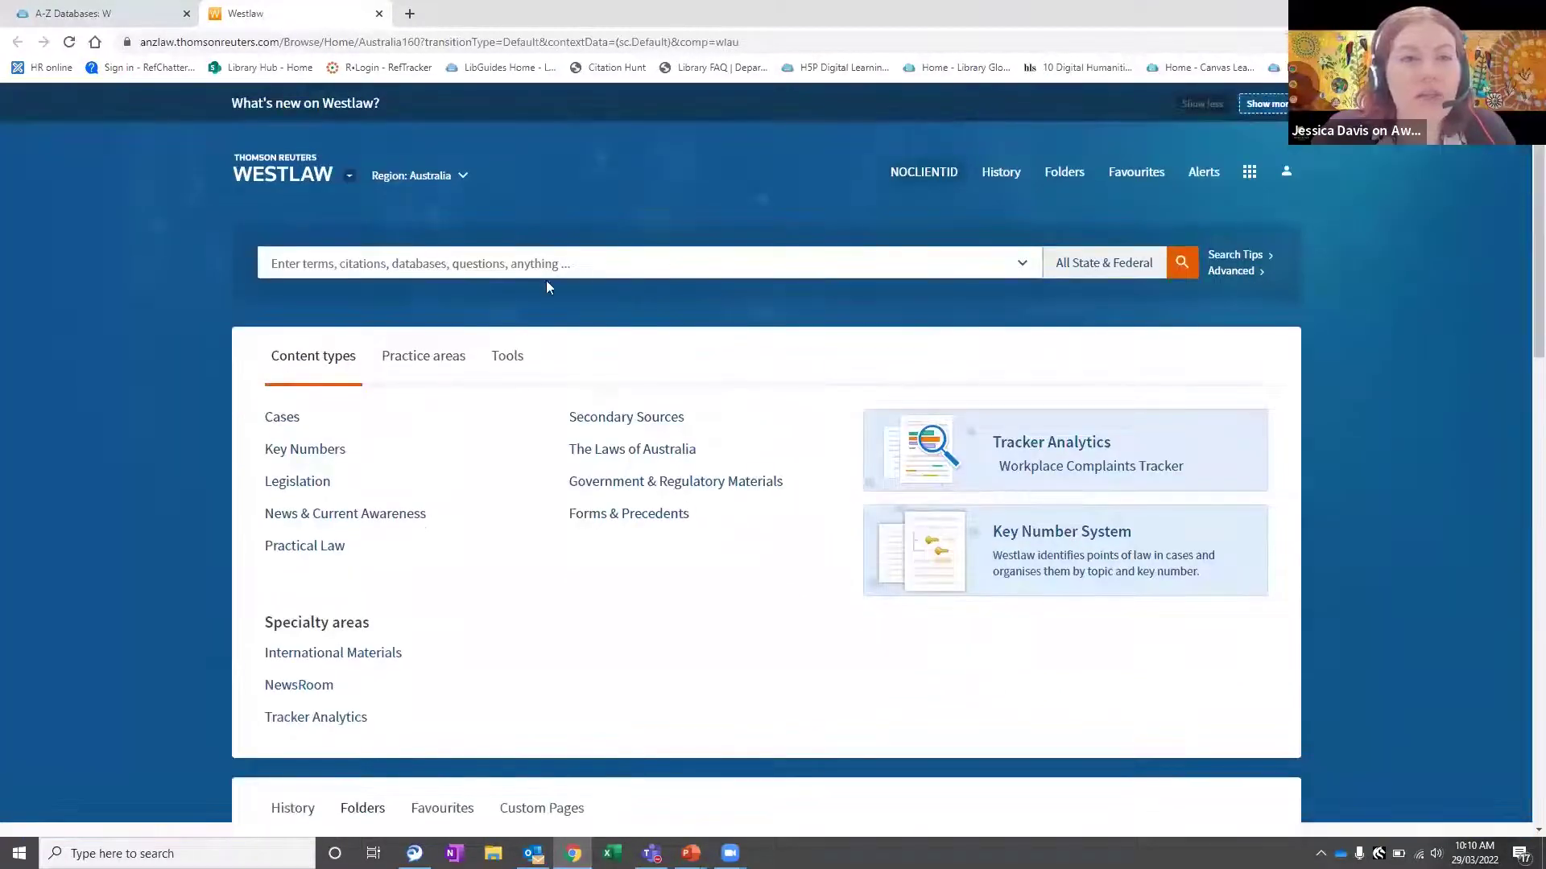
# - Enter "estoppel" as the search term and view its Legislation and Secondary Sources suggestions
pyautogui.click(534, 267)
pyautogui.write('estoppel')
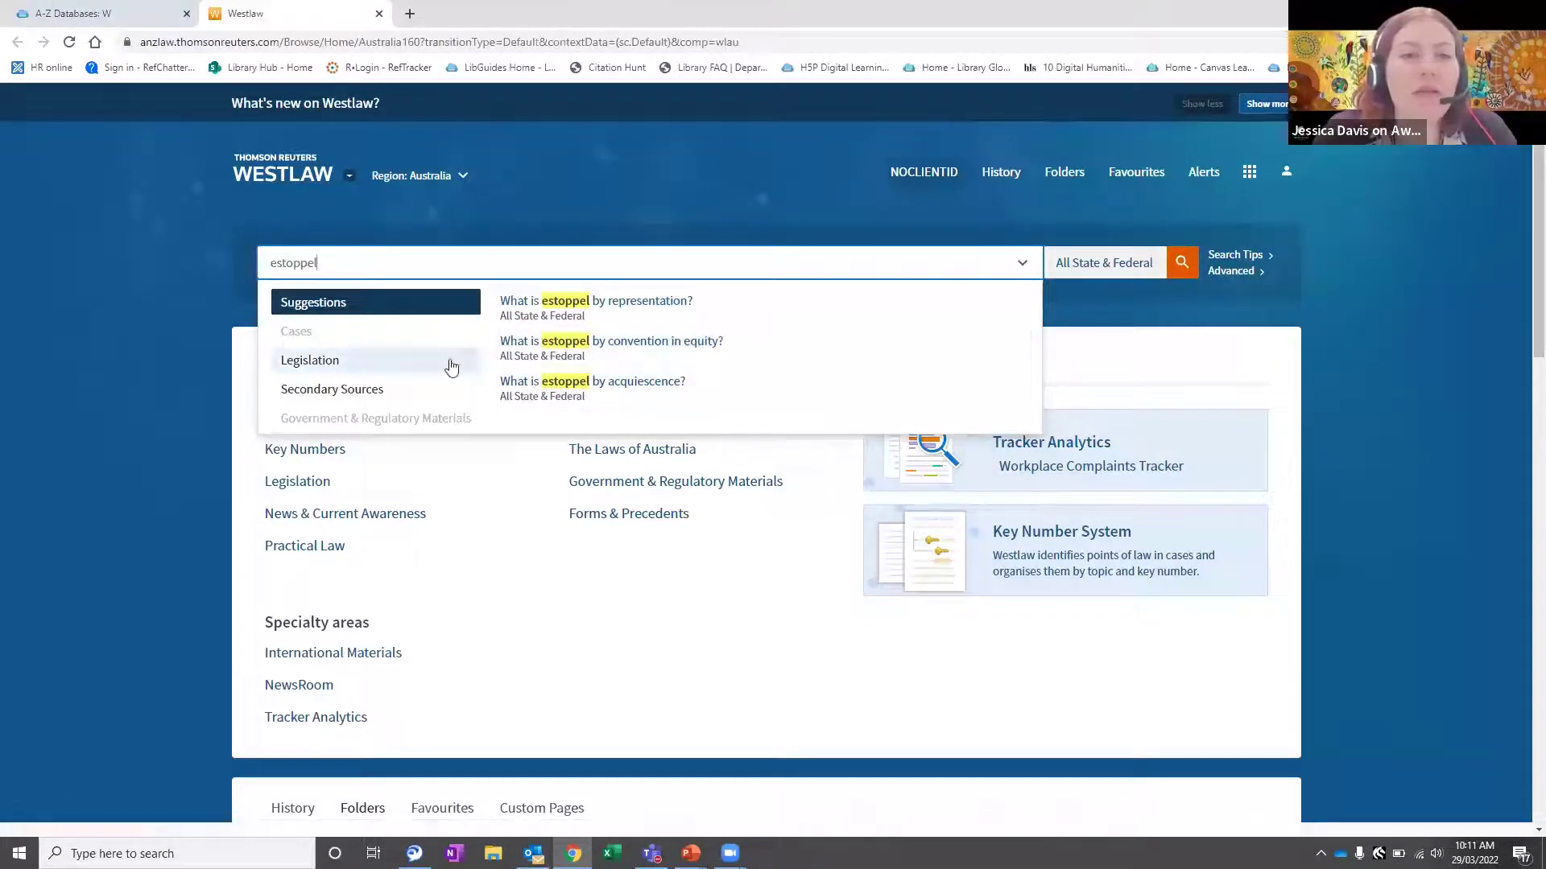
pyautogui.click(344, 363)
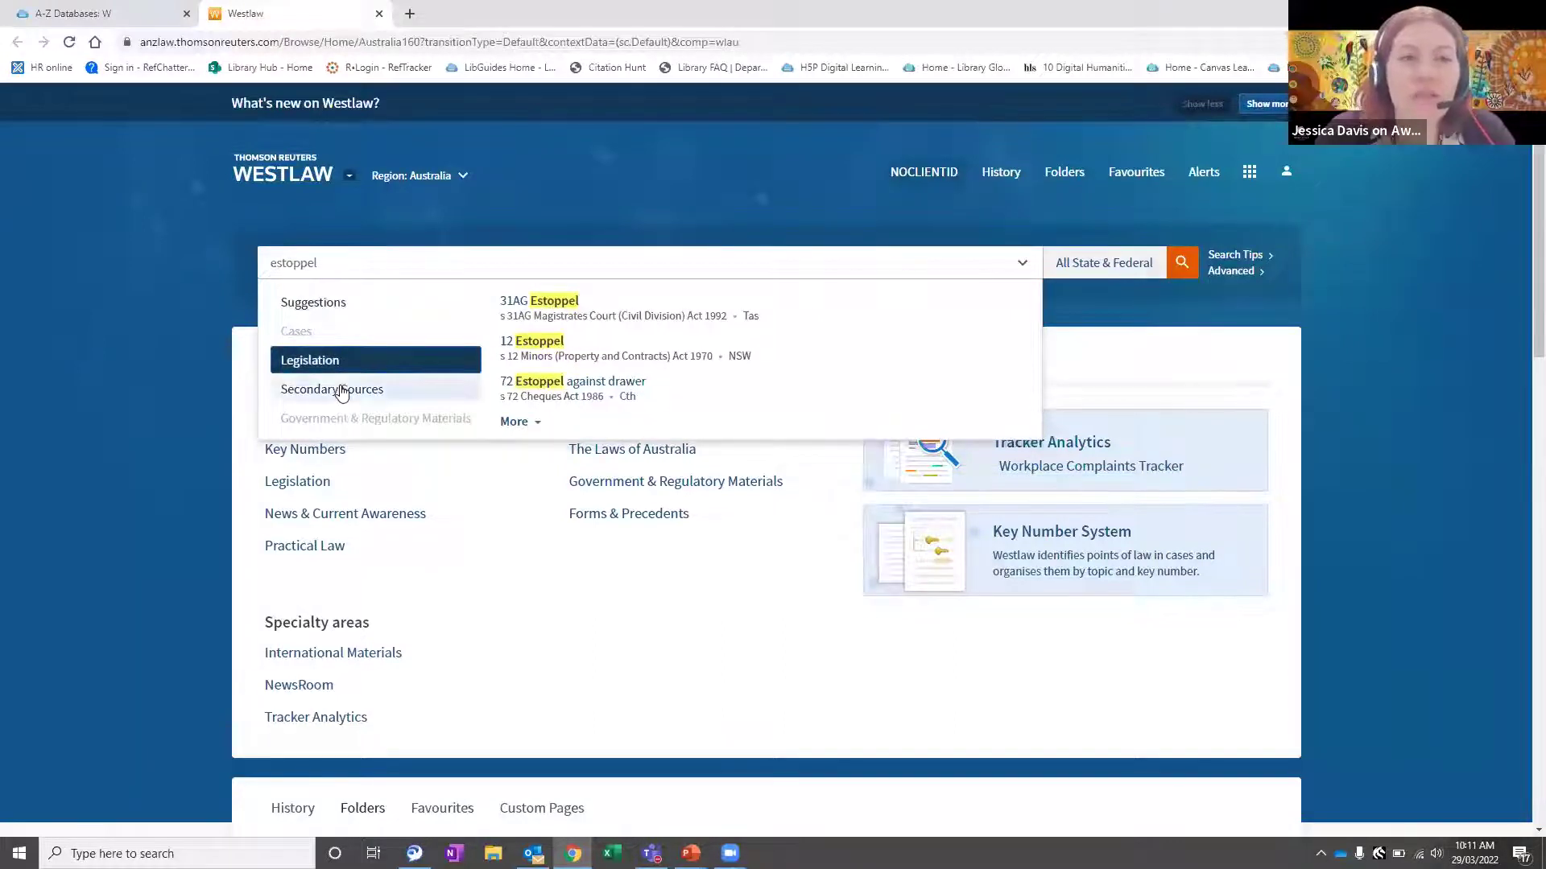
pyautogui.click(342, 391)
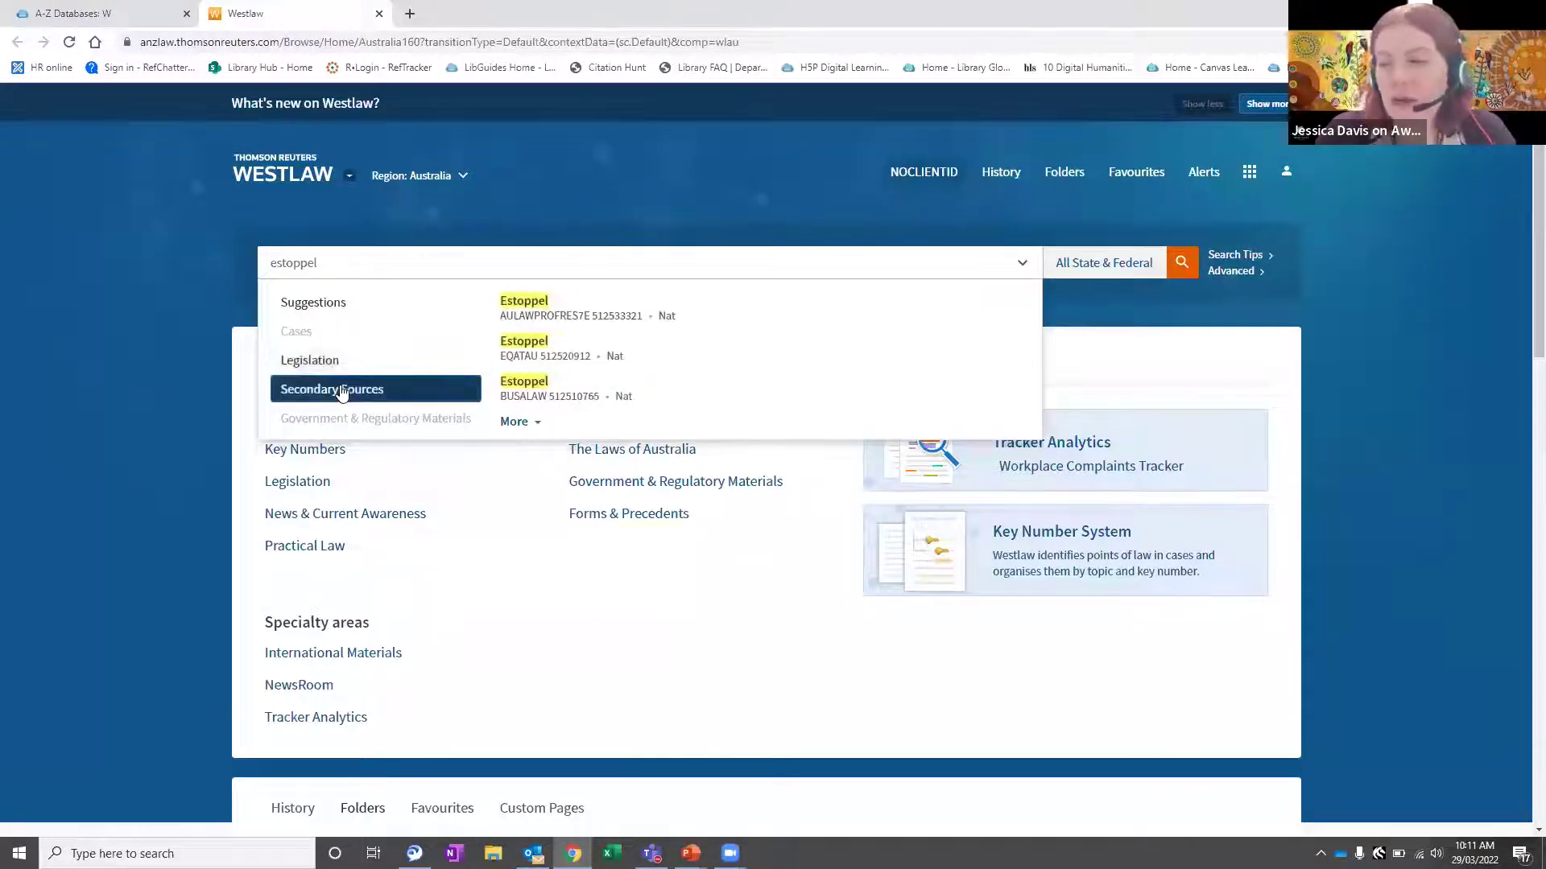
# - Replace the search term with "commonwealth law report" and open the suggested Commonwealth Law Reports (CLR) content page in a new tab
pyautogui.moveTo(348, 261); pyautogui.dragTo(204, 254)
pyautogui.write('commonwealt')
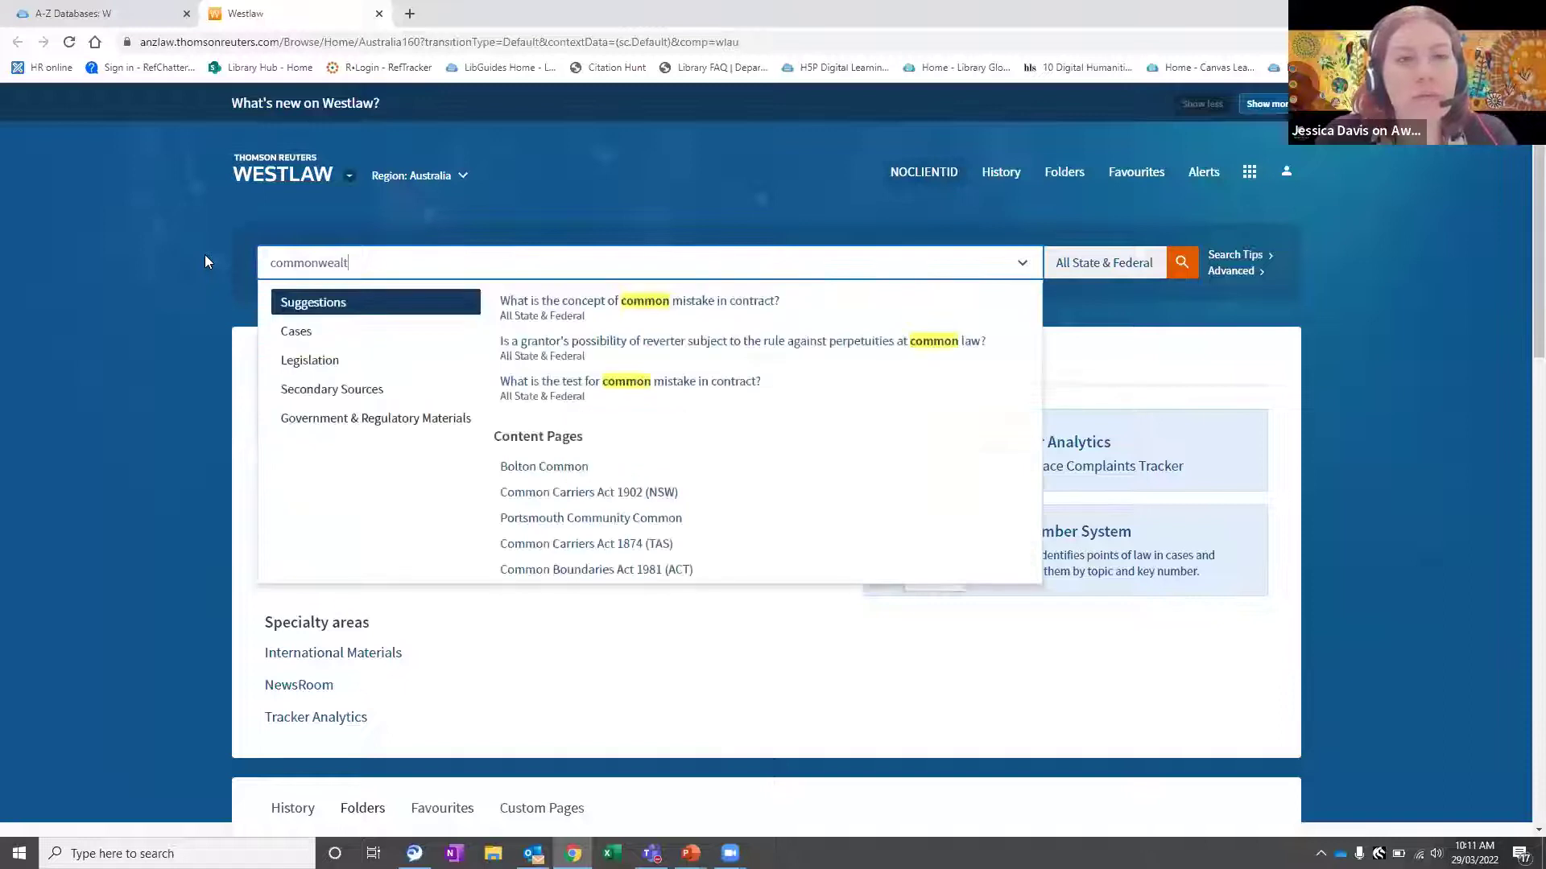
pyautogui.write('h law report')
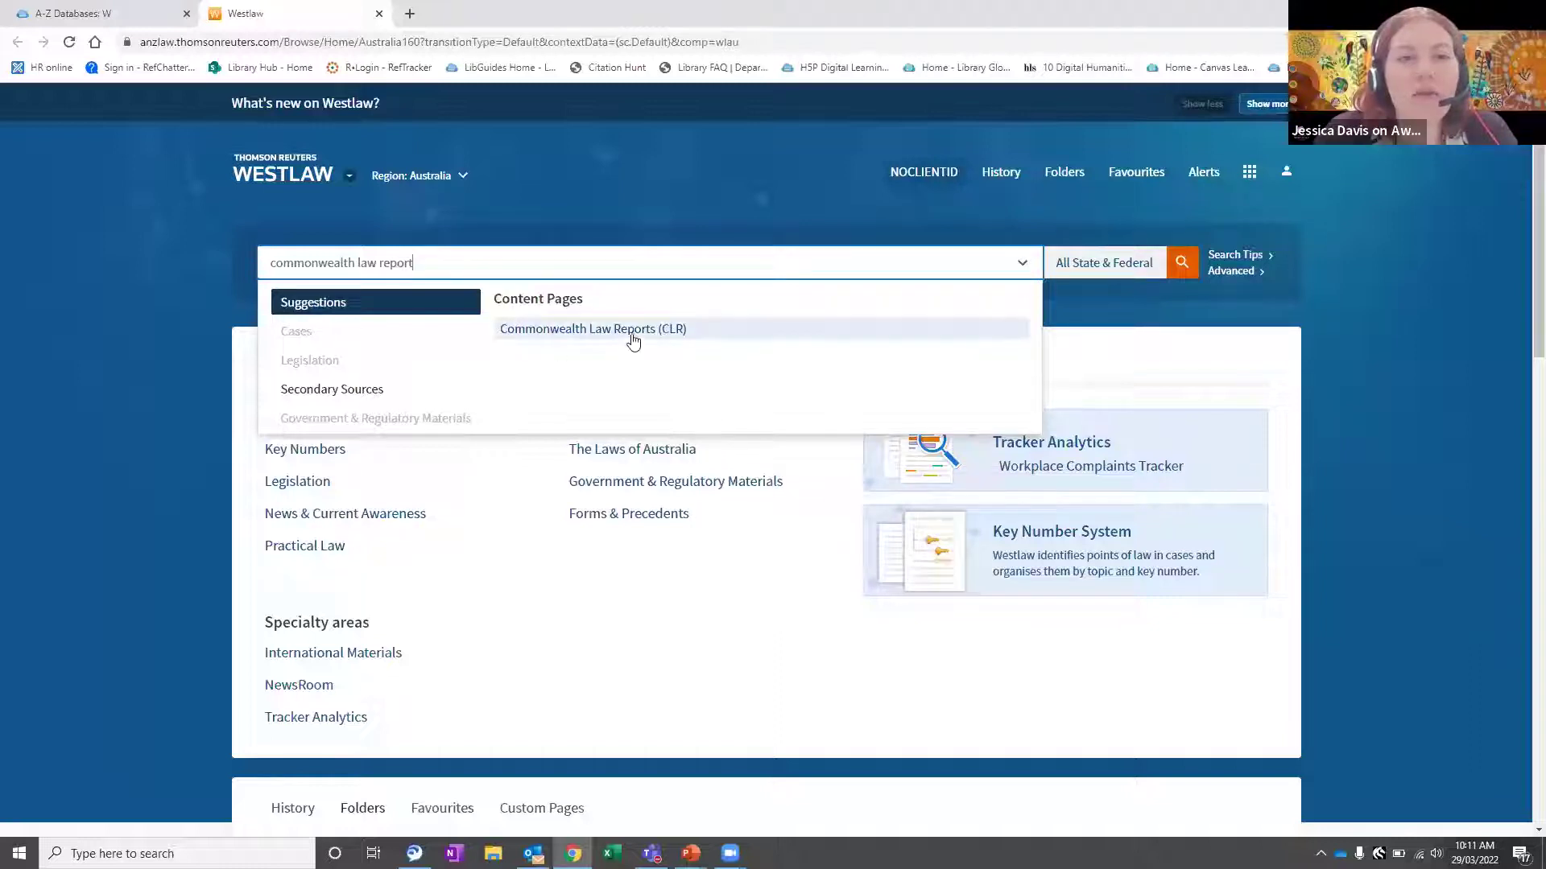
pyautogui.rightClick(569, 335)
pyautogui.click(608, 347)
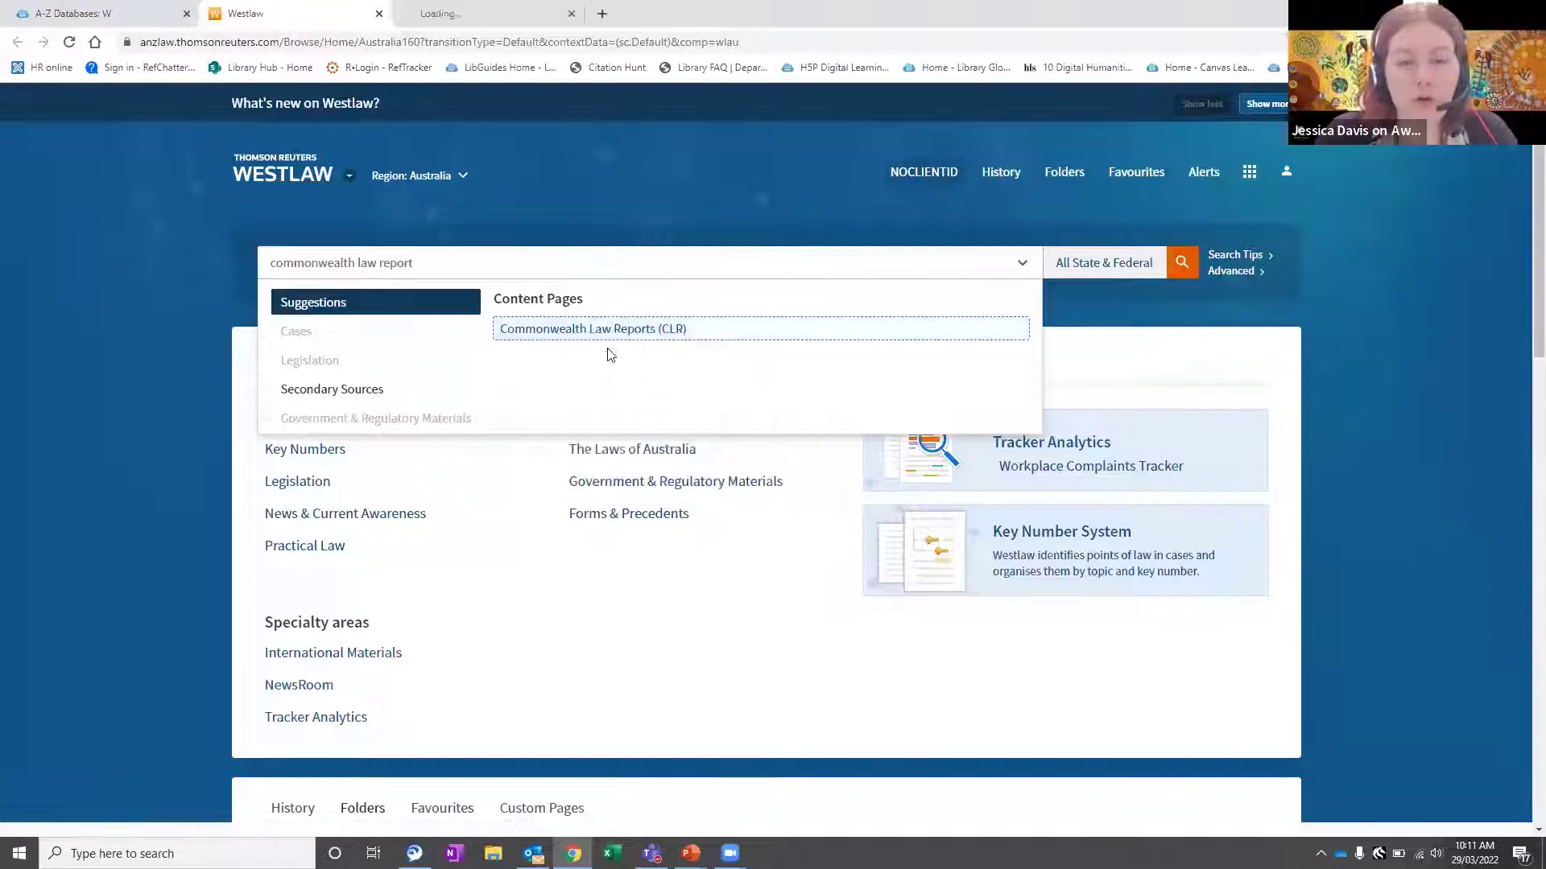
pyautogui.hotkey('ctrl', 'Tab')
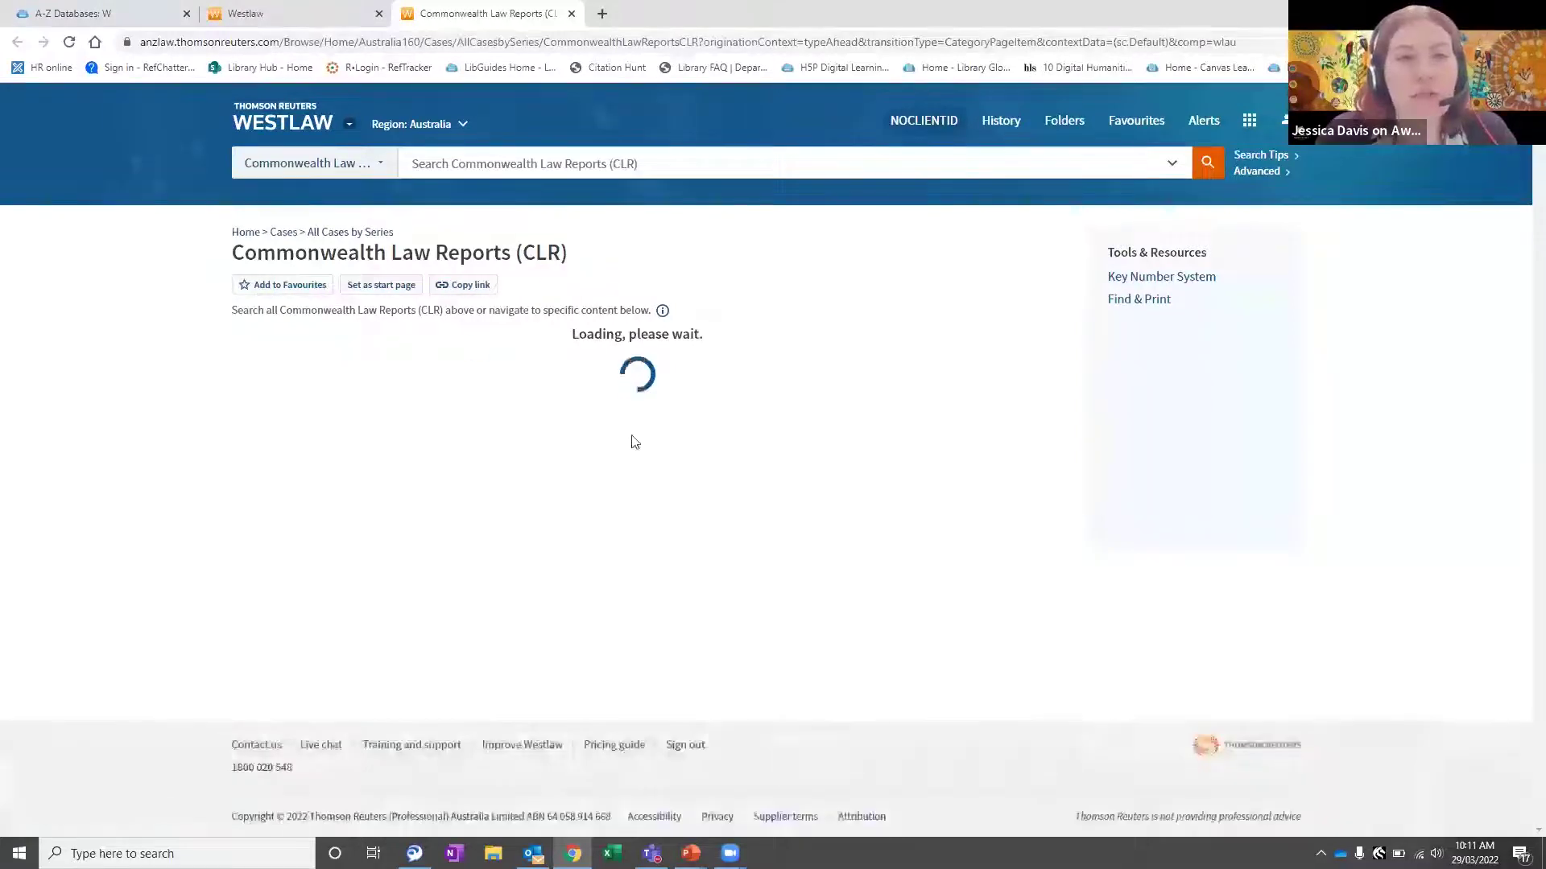
# - Look through the case list and filters of the Commonwealth Law Reports page and close its tab
pyautogui.scroll(-2, 623, 443)
pyautogui.scroll(-2, 621, 441)
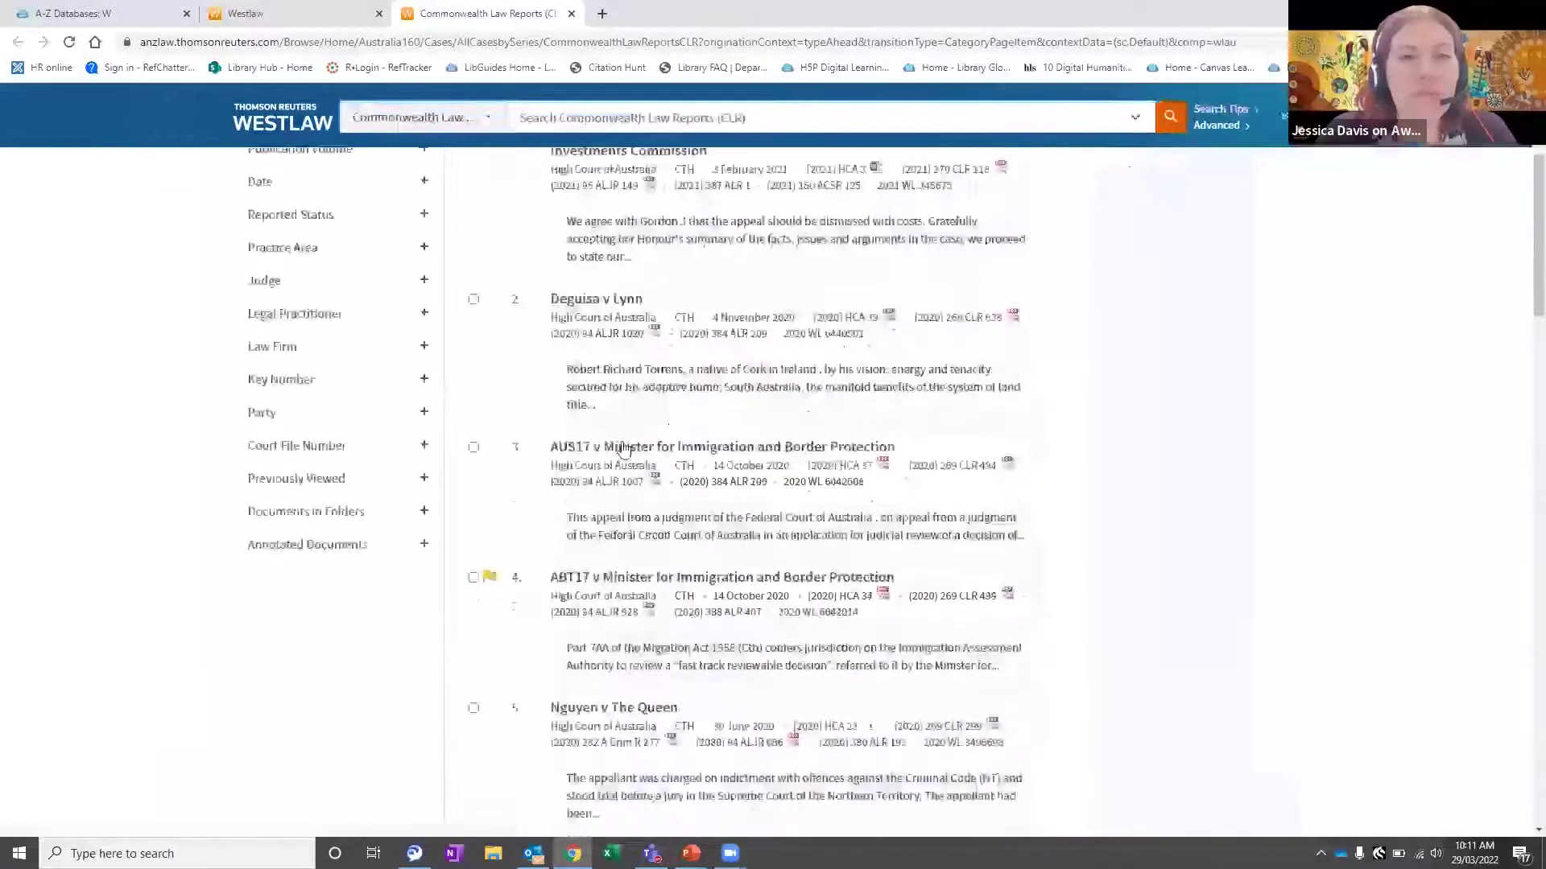
pyautogui.scroll(5, 621, 442)
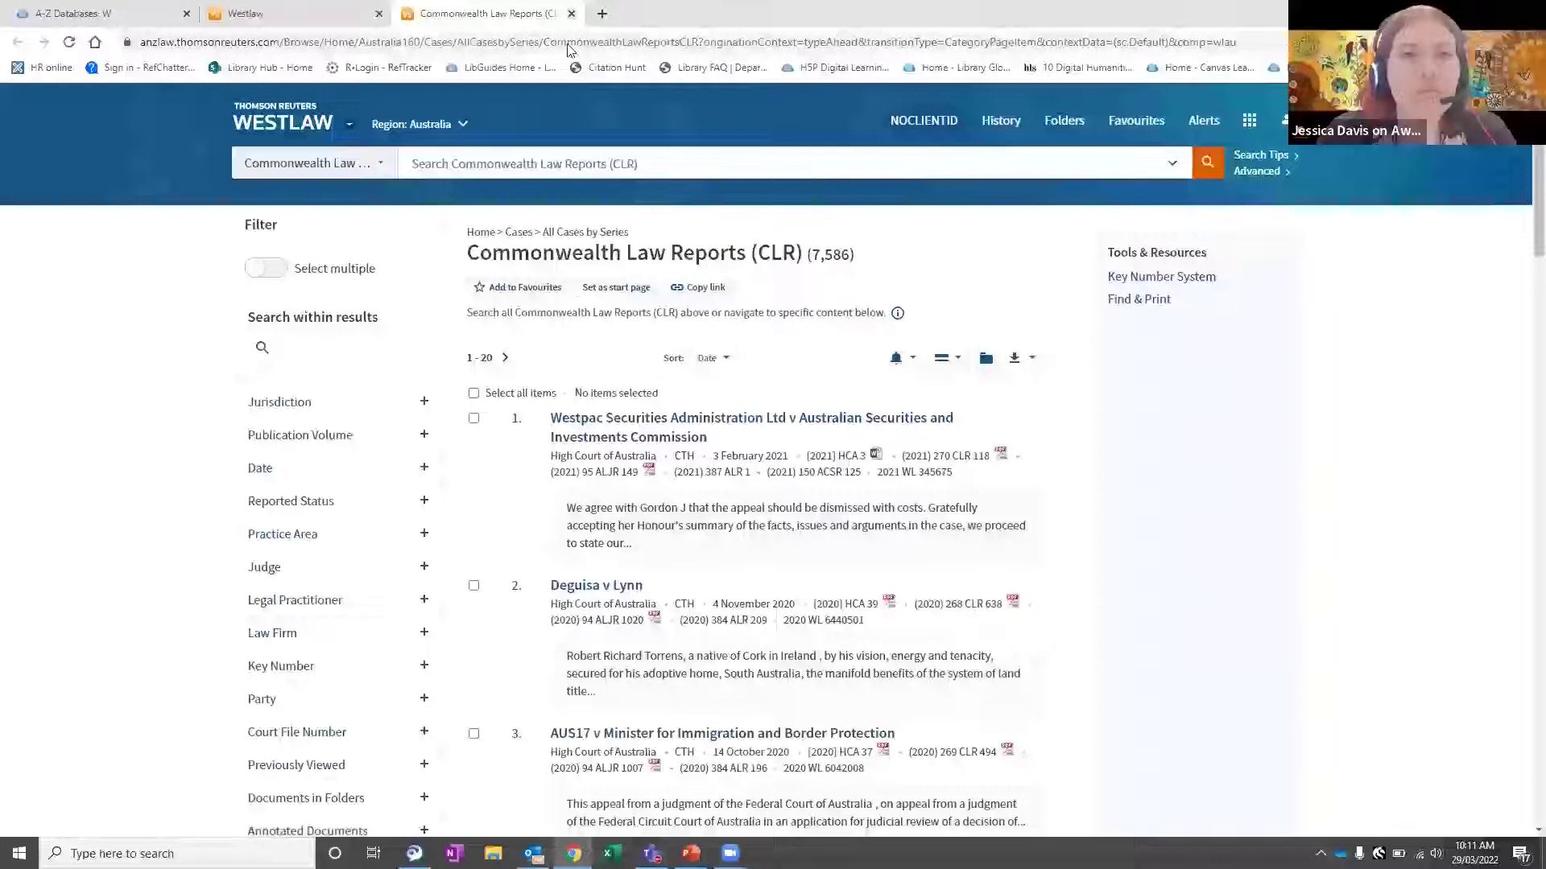
pyautogui.click(571, 14)
# - Replace the search term with "new south wales law" and compare the suggestions offered for each content category
pyautogui.moveTo(320, 256); pyautogui.dragTo(185, 256)
pyautogui.press('BackSpace')
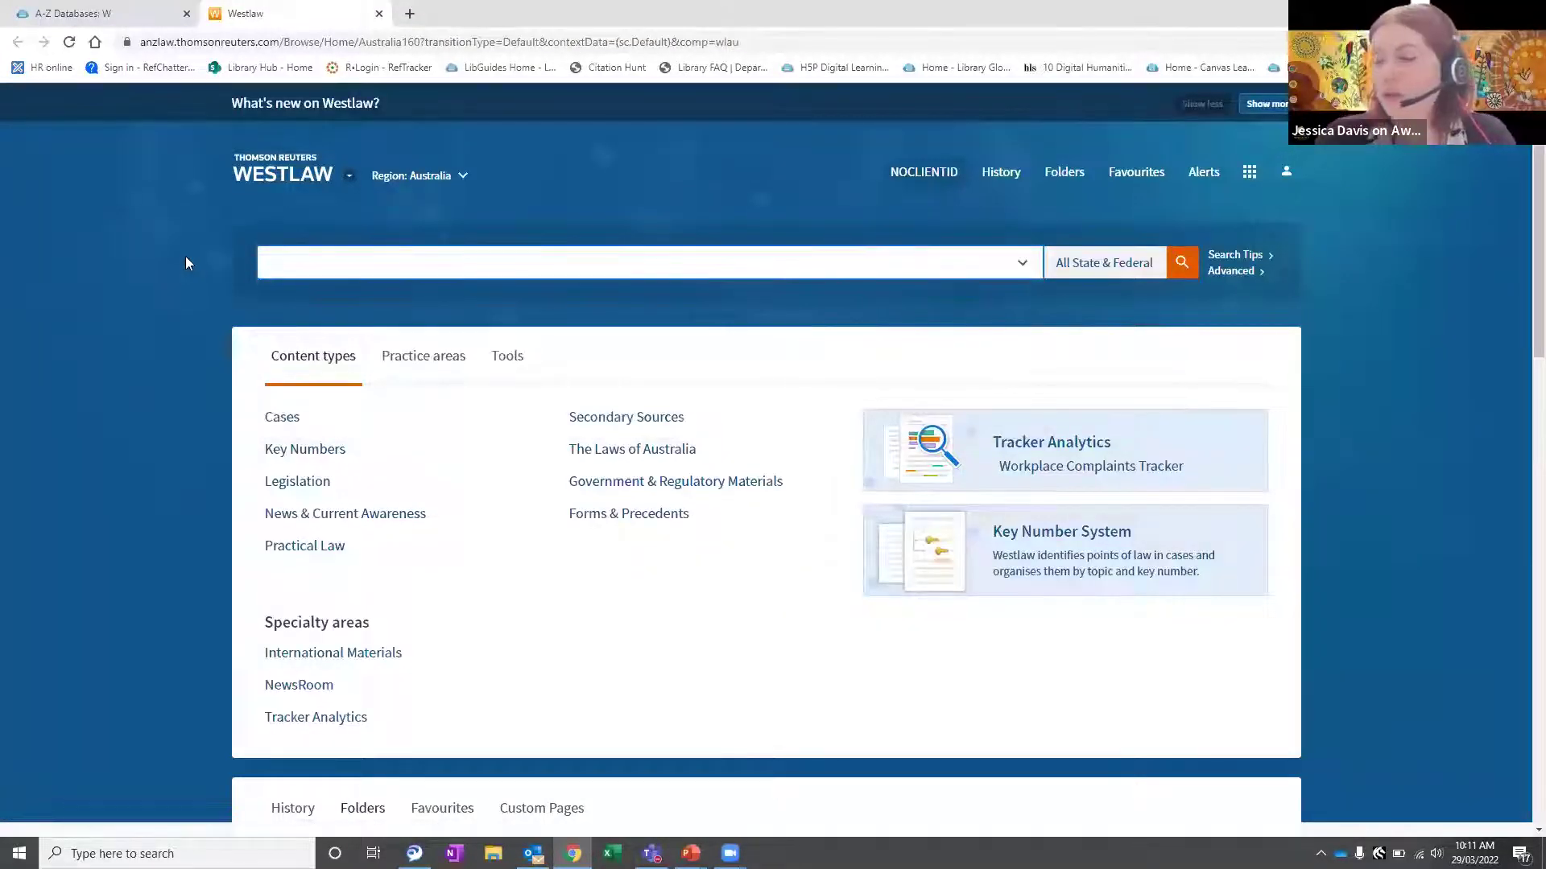
pyautogui.write('new south')
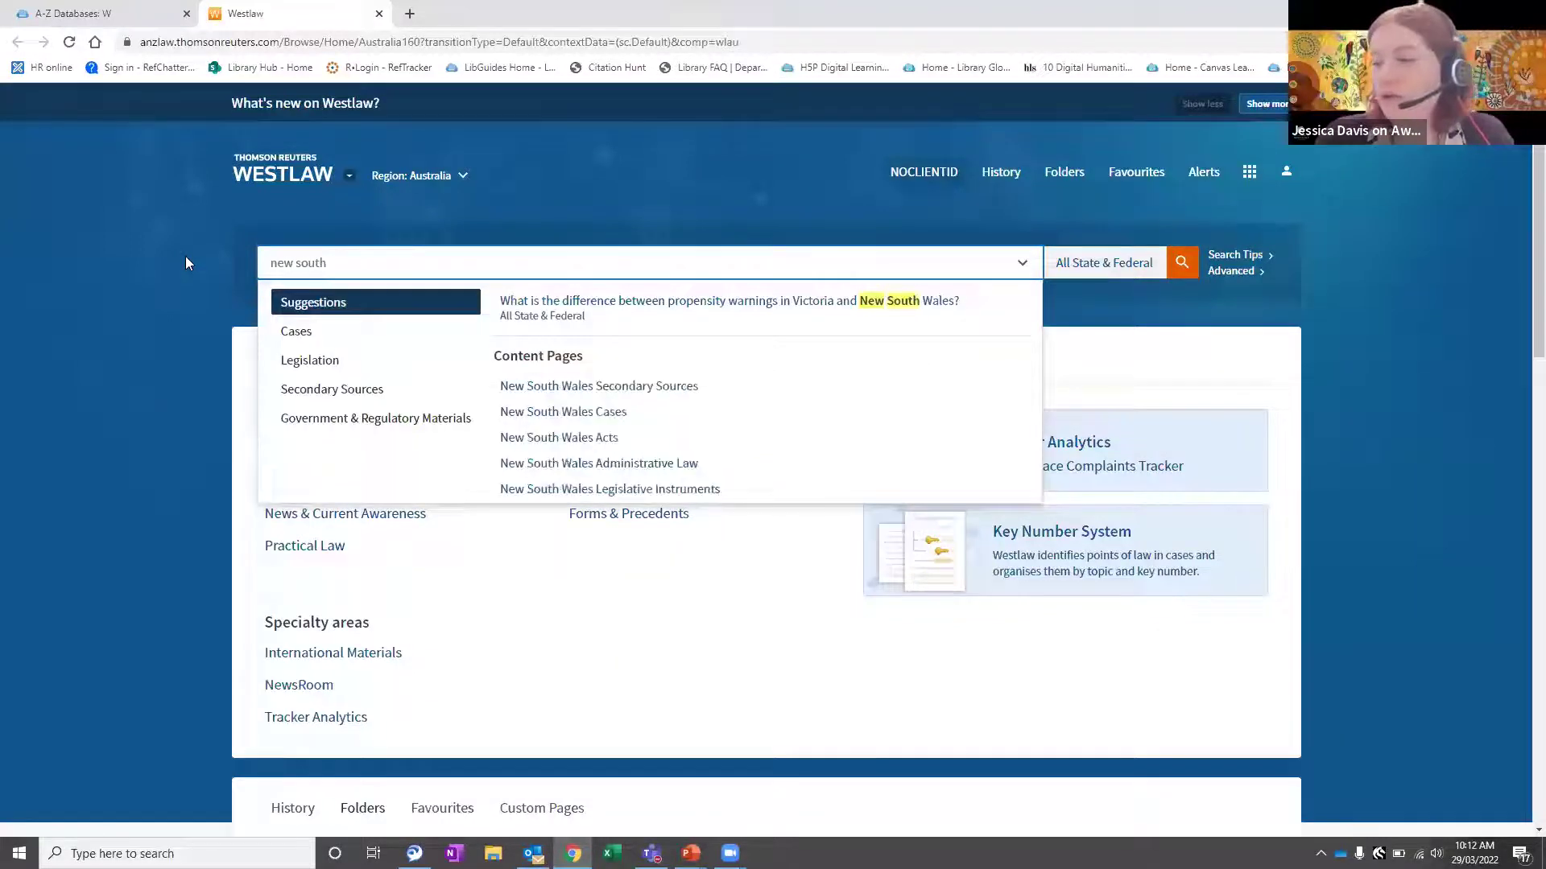
pyautogui.write(' wales law')
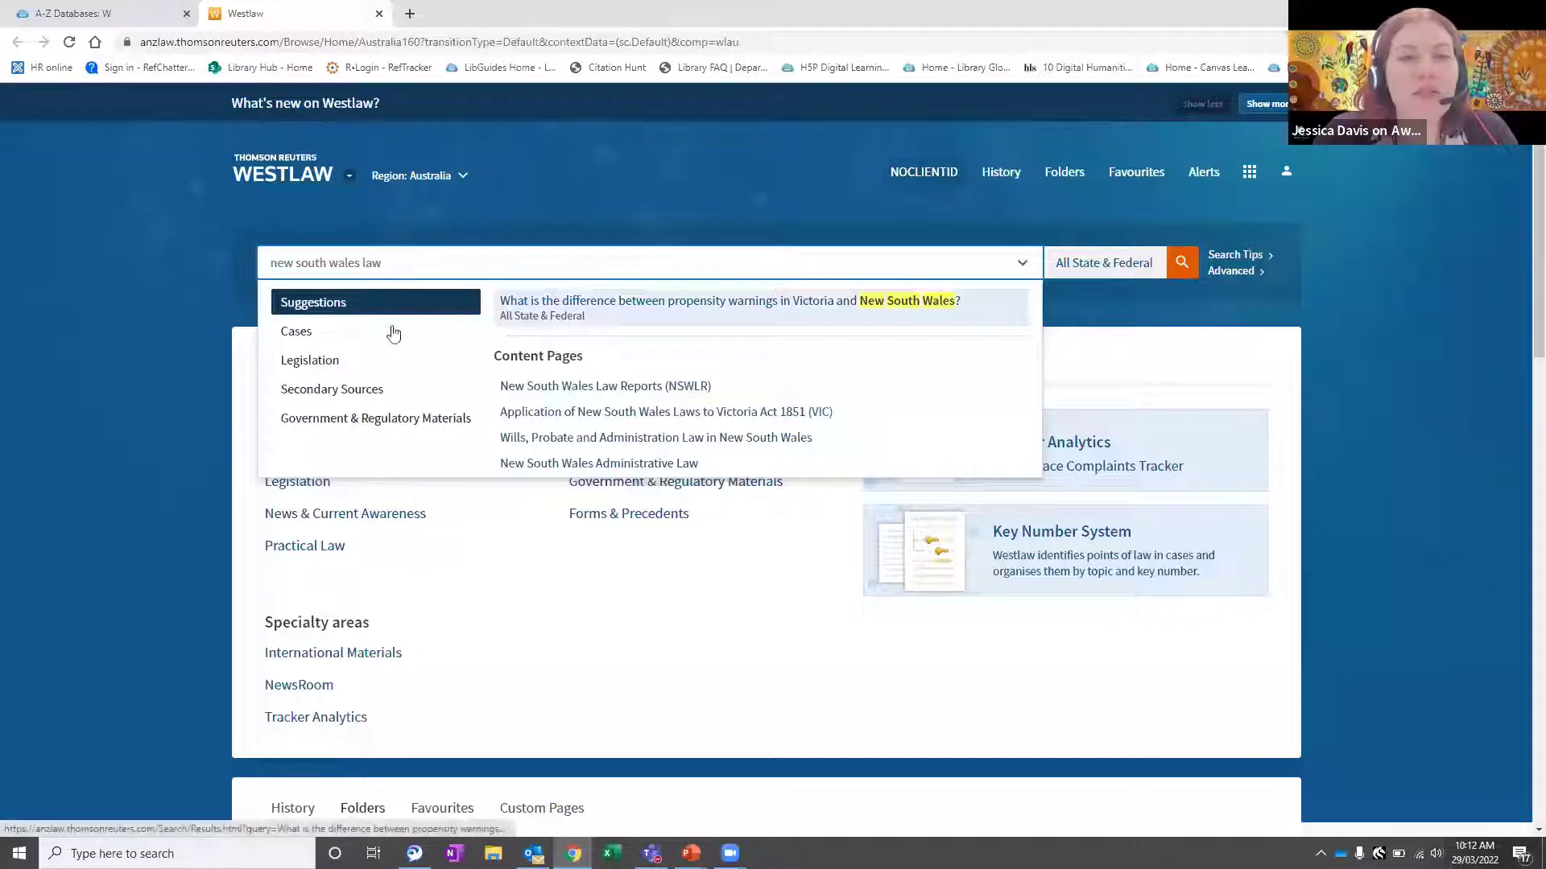
pyautogui.click(362, 331)
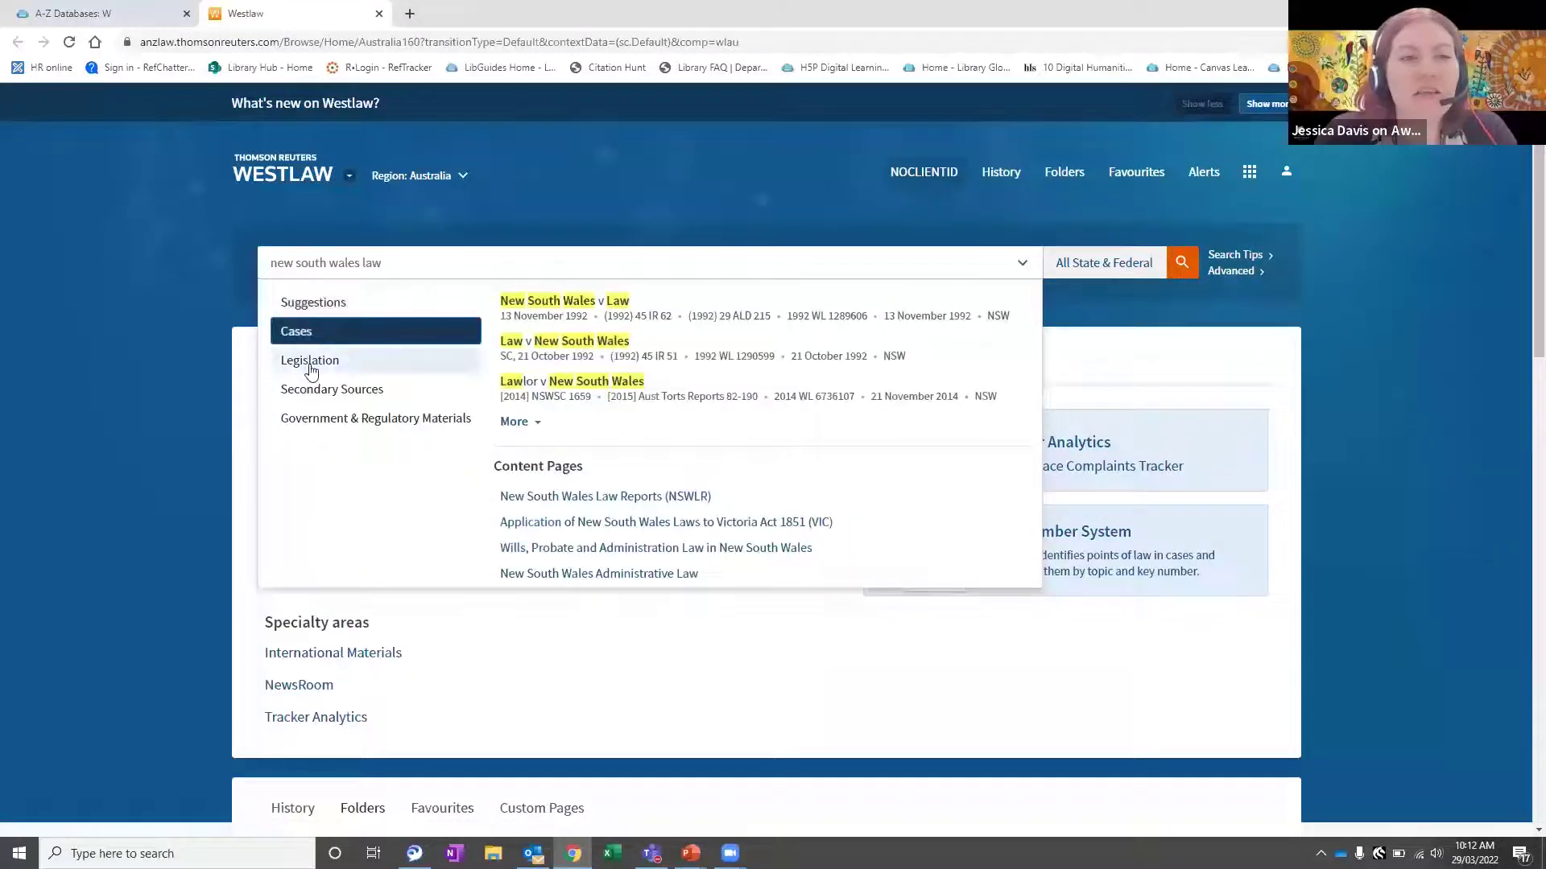
pyautogui.click(311, 362)
pyautogui.click(346, 391)
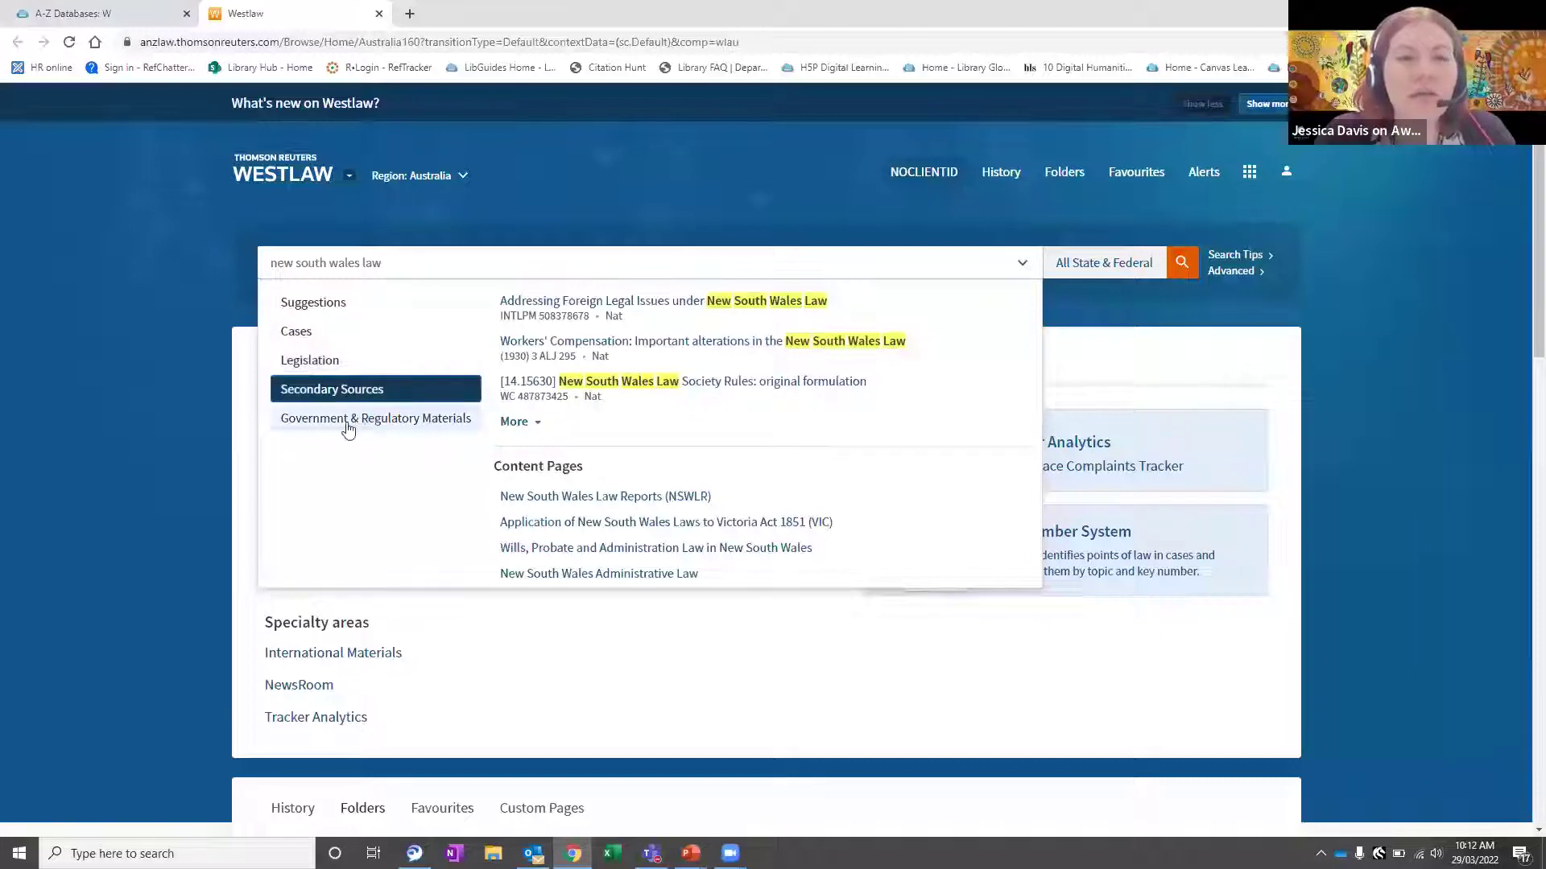
pyautogui.click(348, 428)
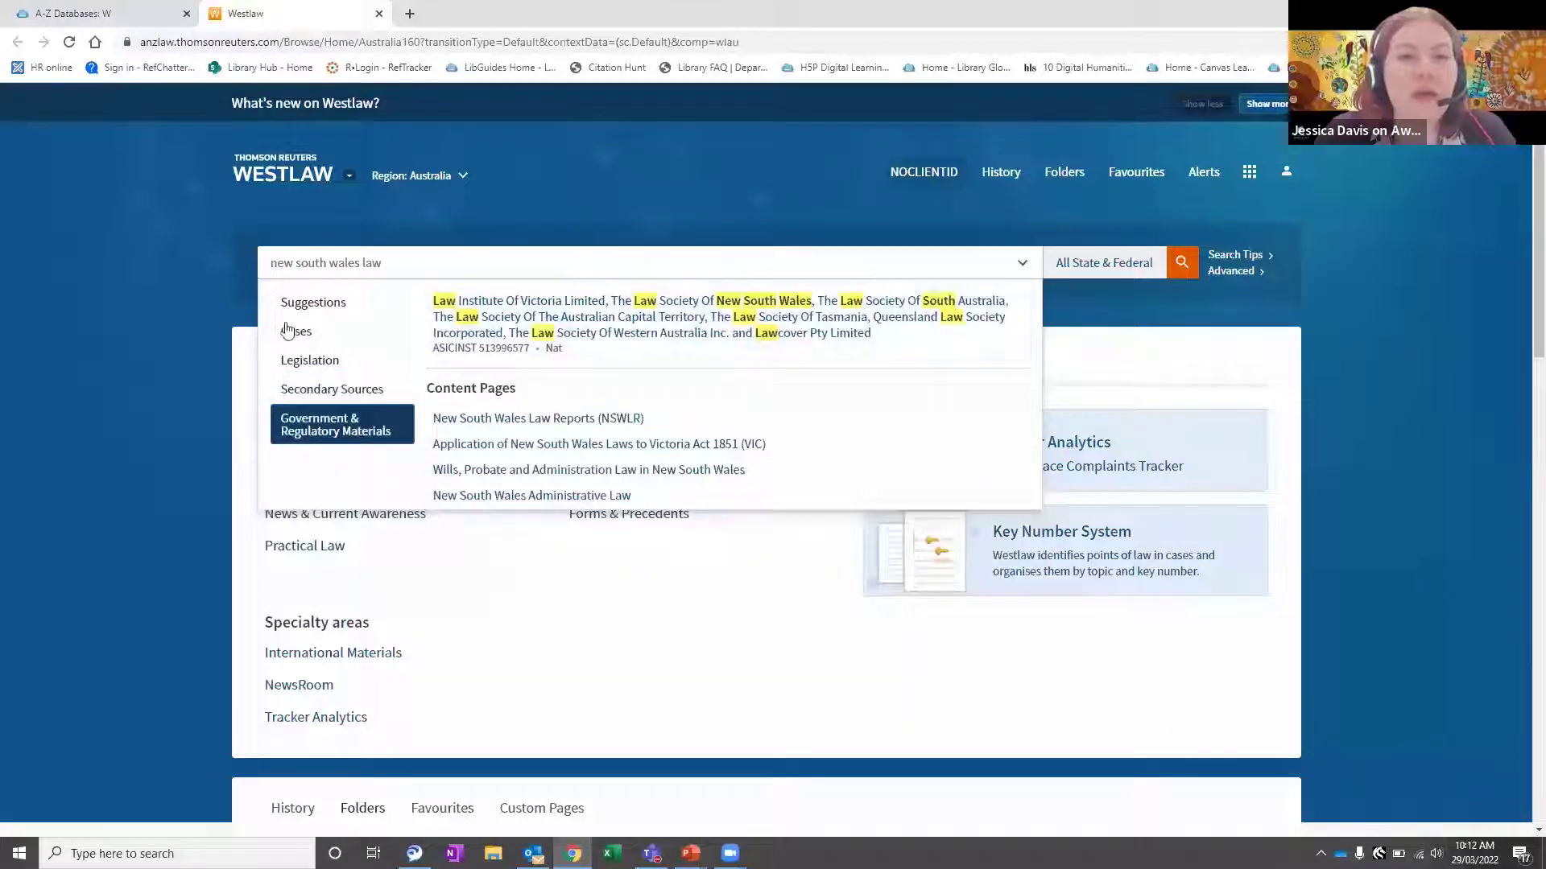
pyautogui.click(315, 306)
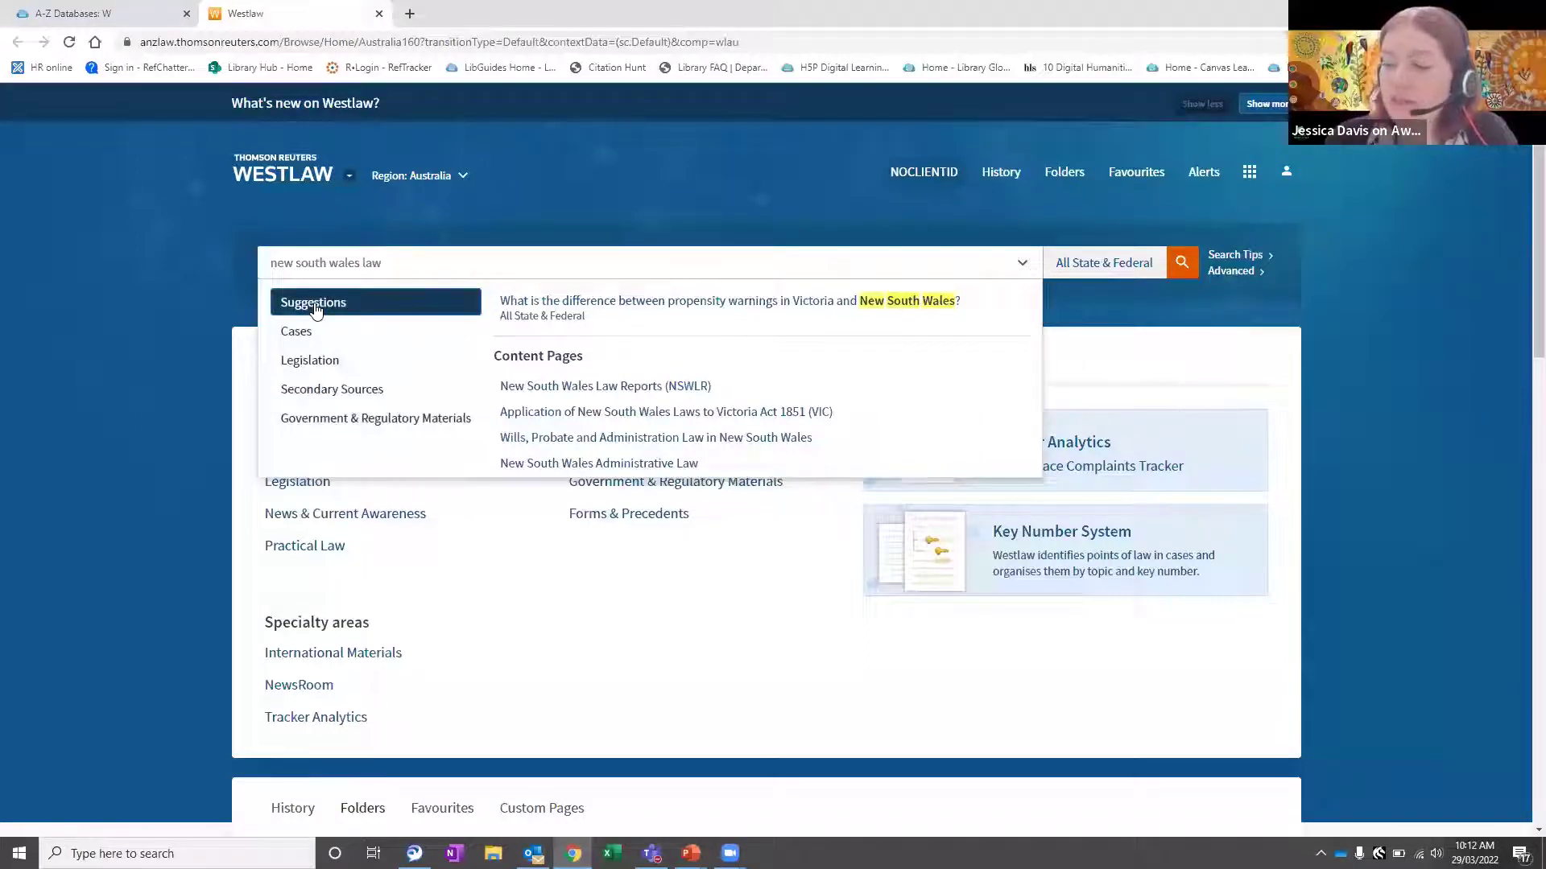
# - Replace the search term with "estoppel" and run the search across All State & Federal content
pyautogui.click(623, 211)
pyautogui.moveTo(431, 252); pyautogui.dragTo(232, 259)
pyautogui.press('BackSpace')
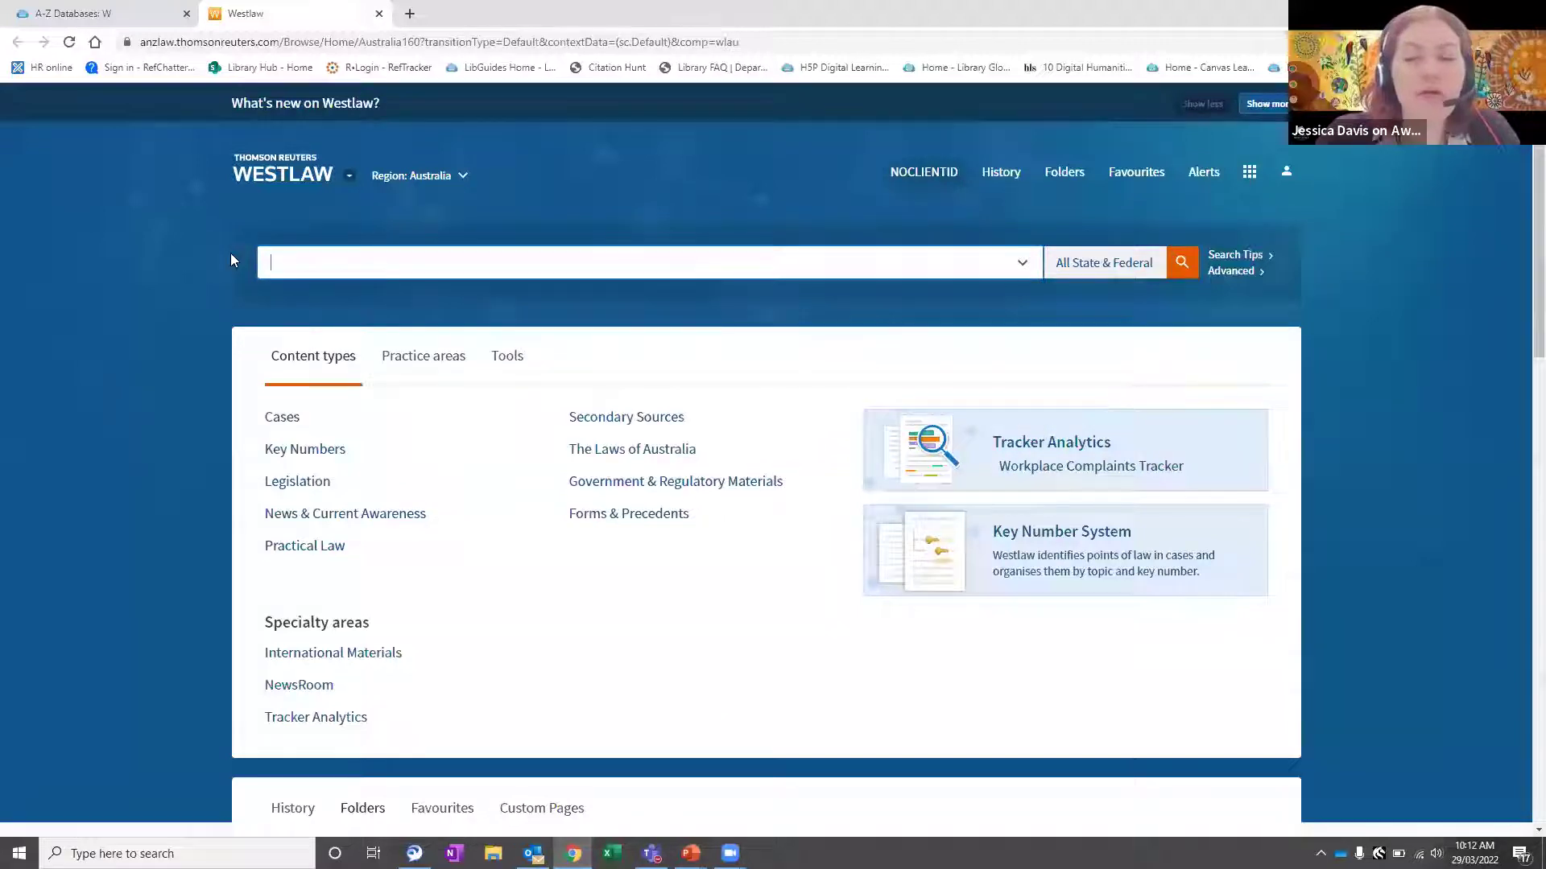
pyautogui.write('estoppel')
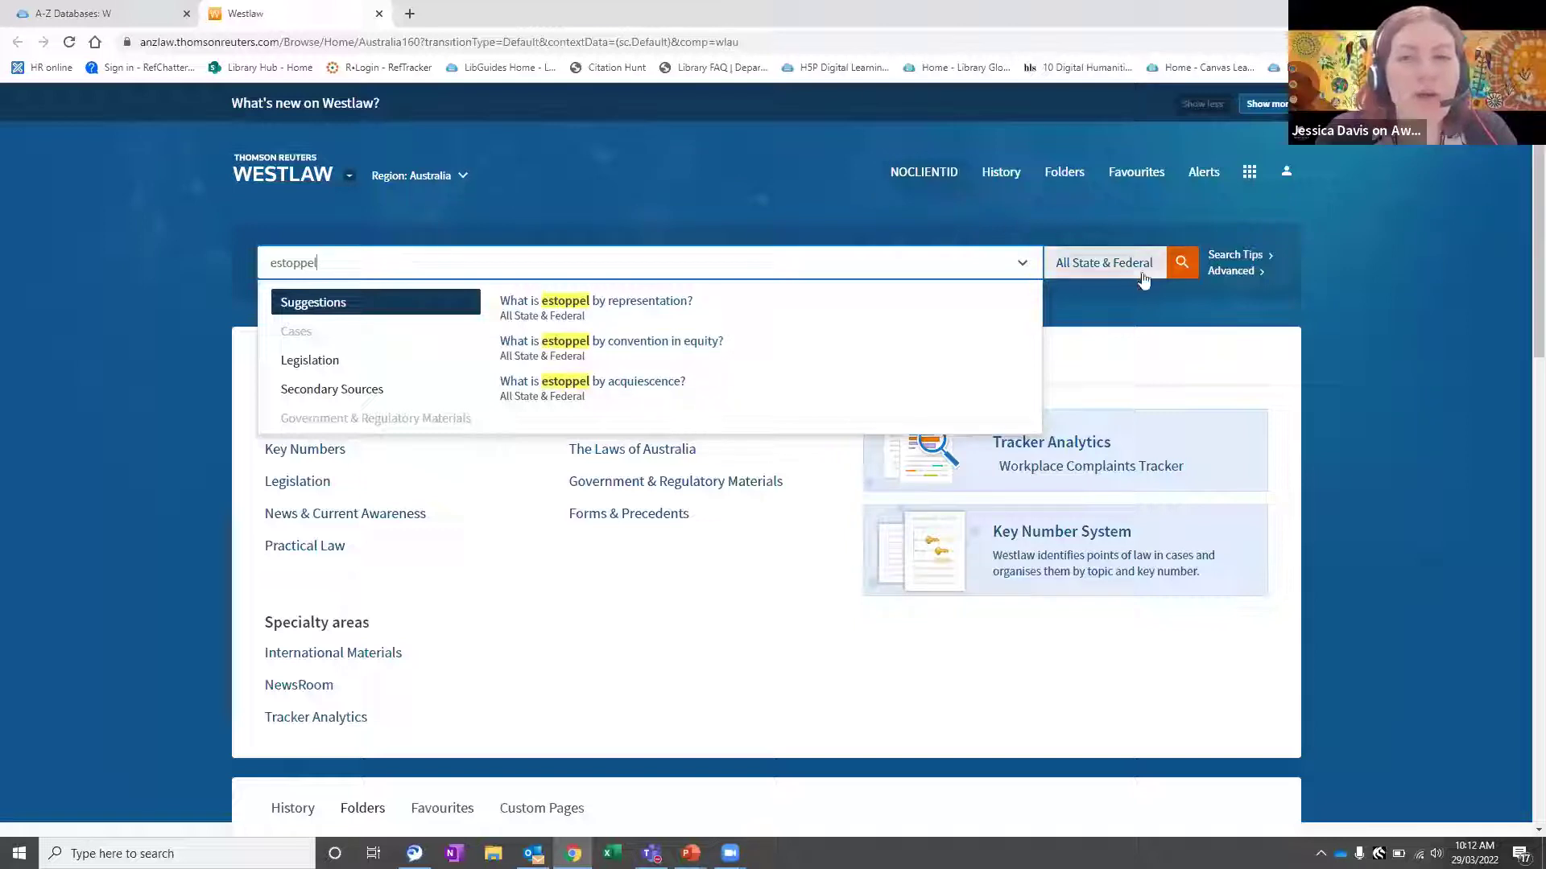
pyautogui.click(1188, 266)
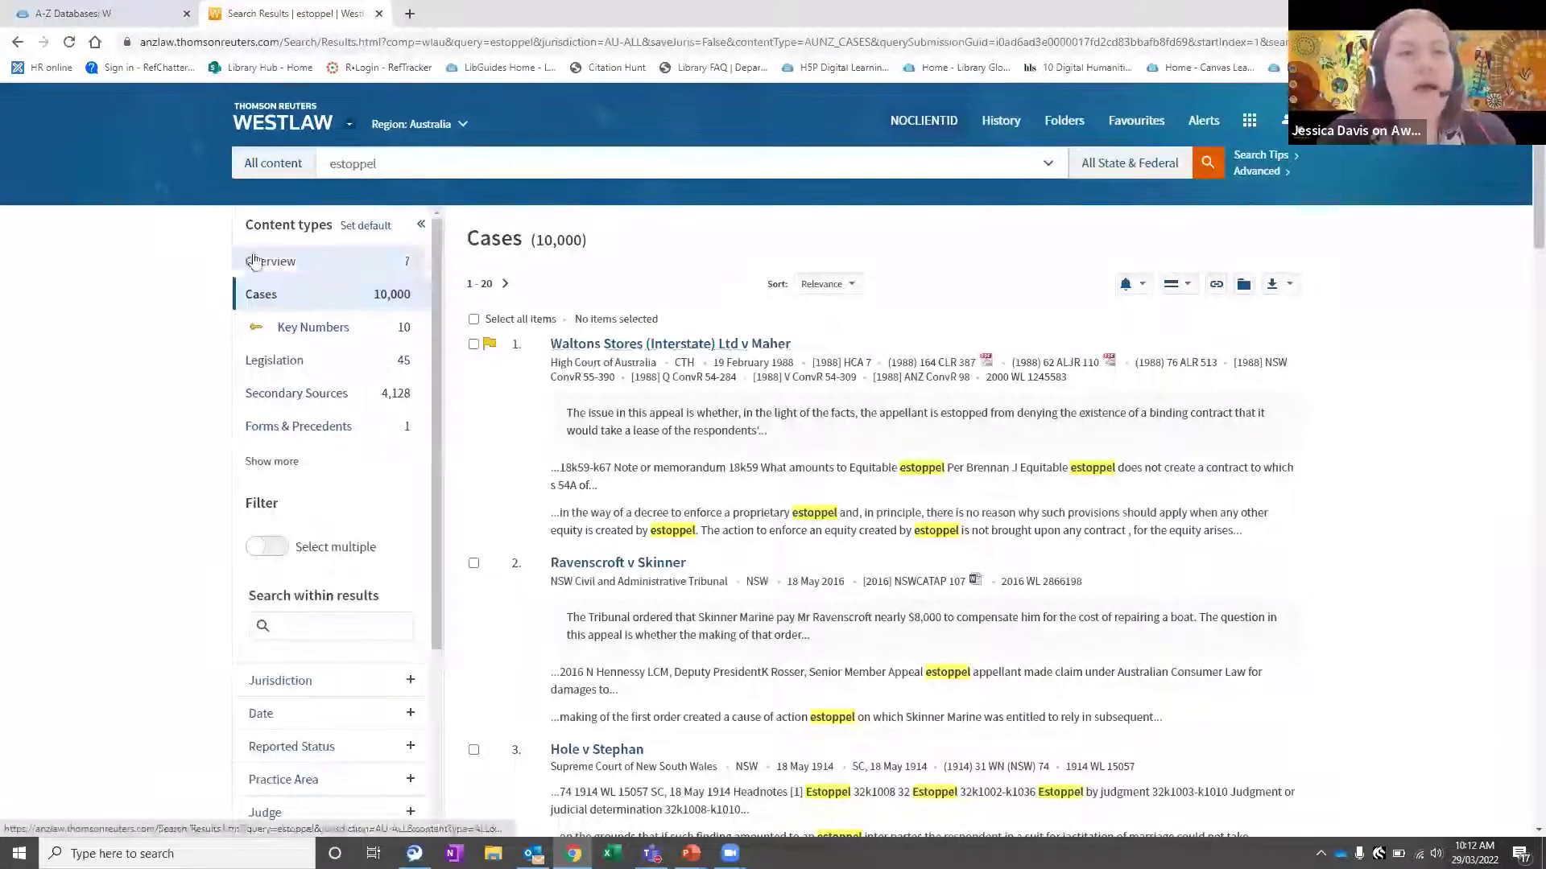
# - View the Key Numbers and Overview results for estoppel and return to the Westlaw home page
pyautogui.click(287, 334)
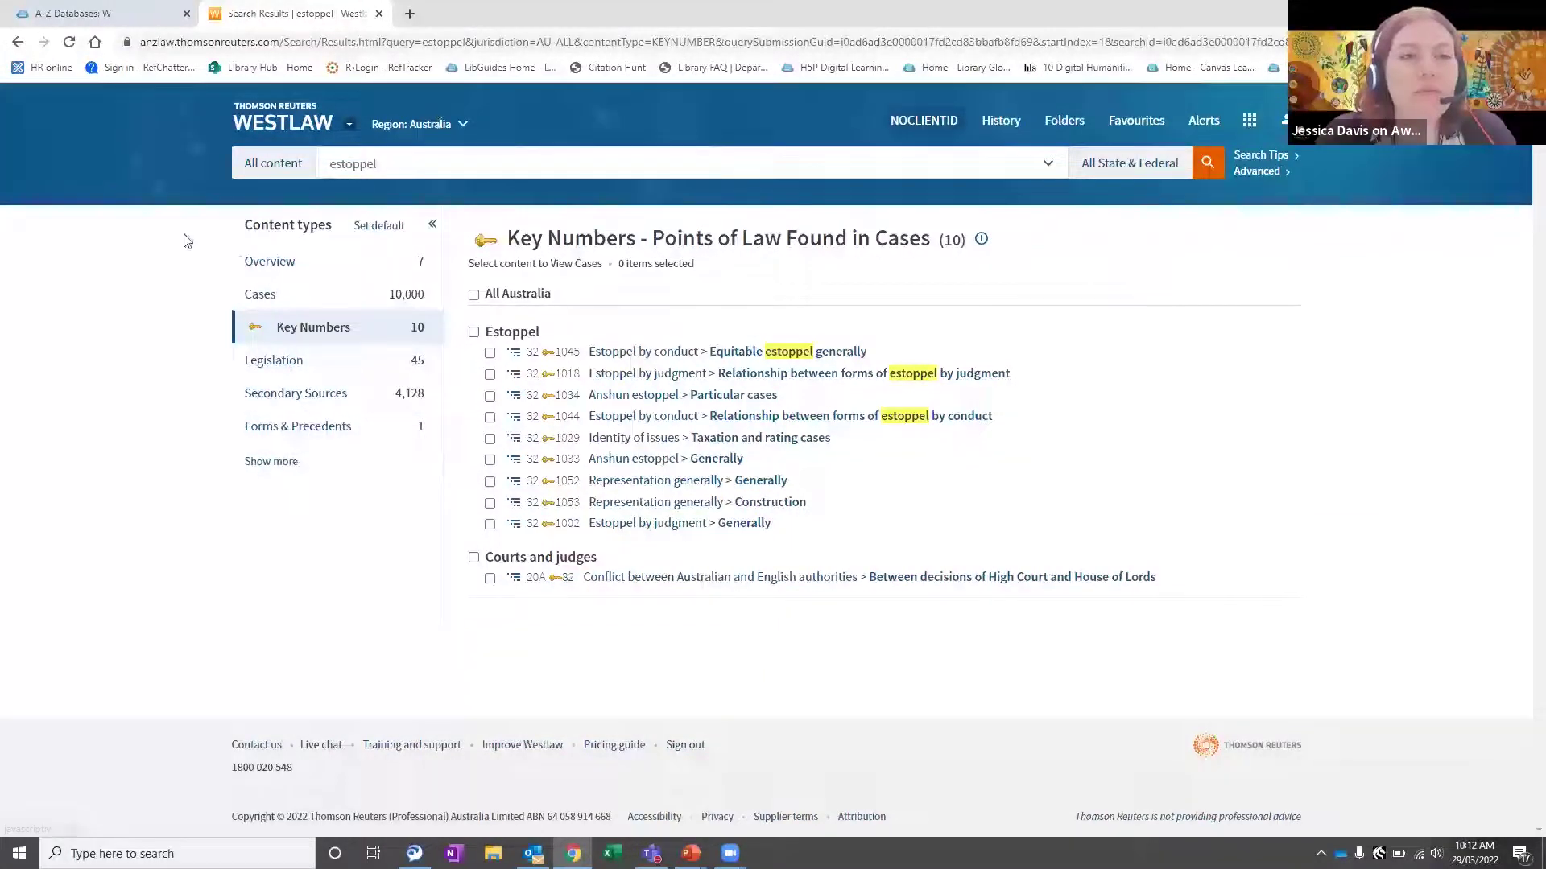
pyautogui.click(260, 267)
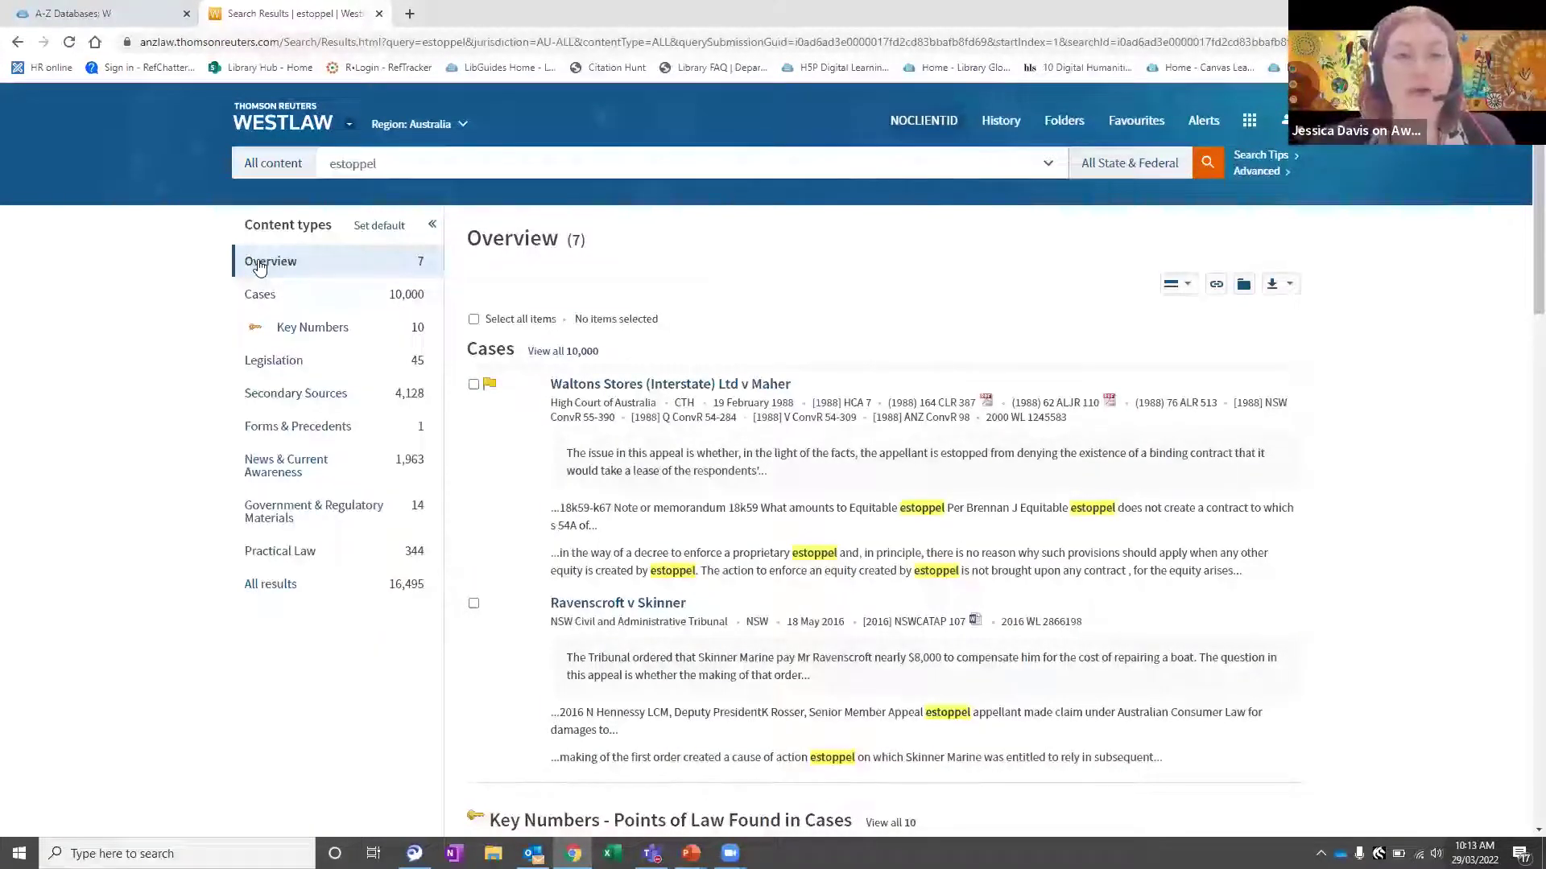
pyautogui.click(291, 121)
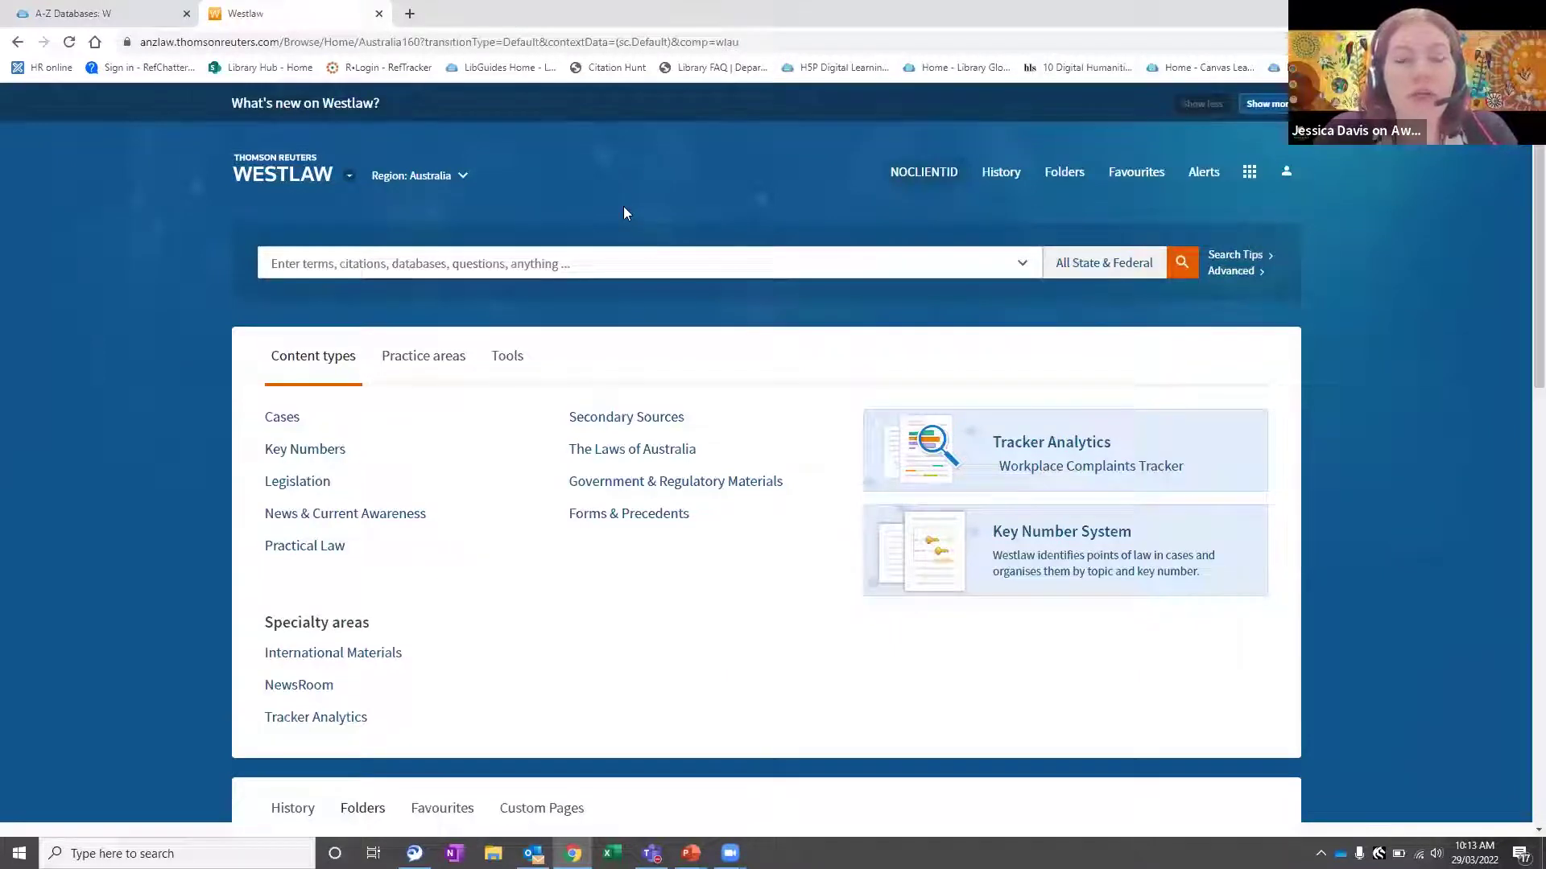
# - Enter "what is the definiti" as the search and run the suggested question "What is the definition of habeas corpus?"
pyautogui.click(644, 267)
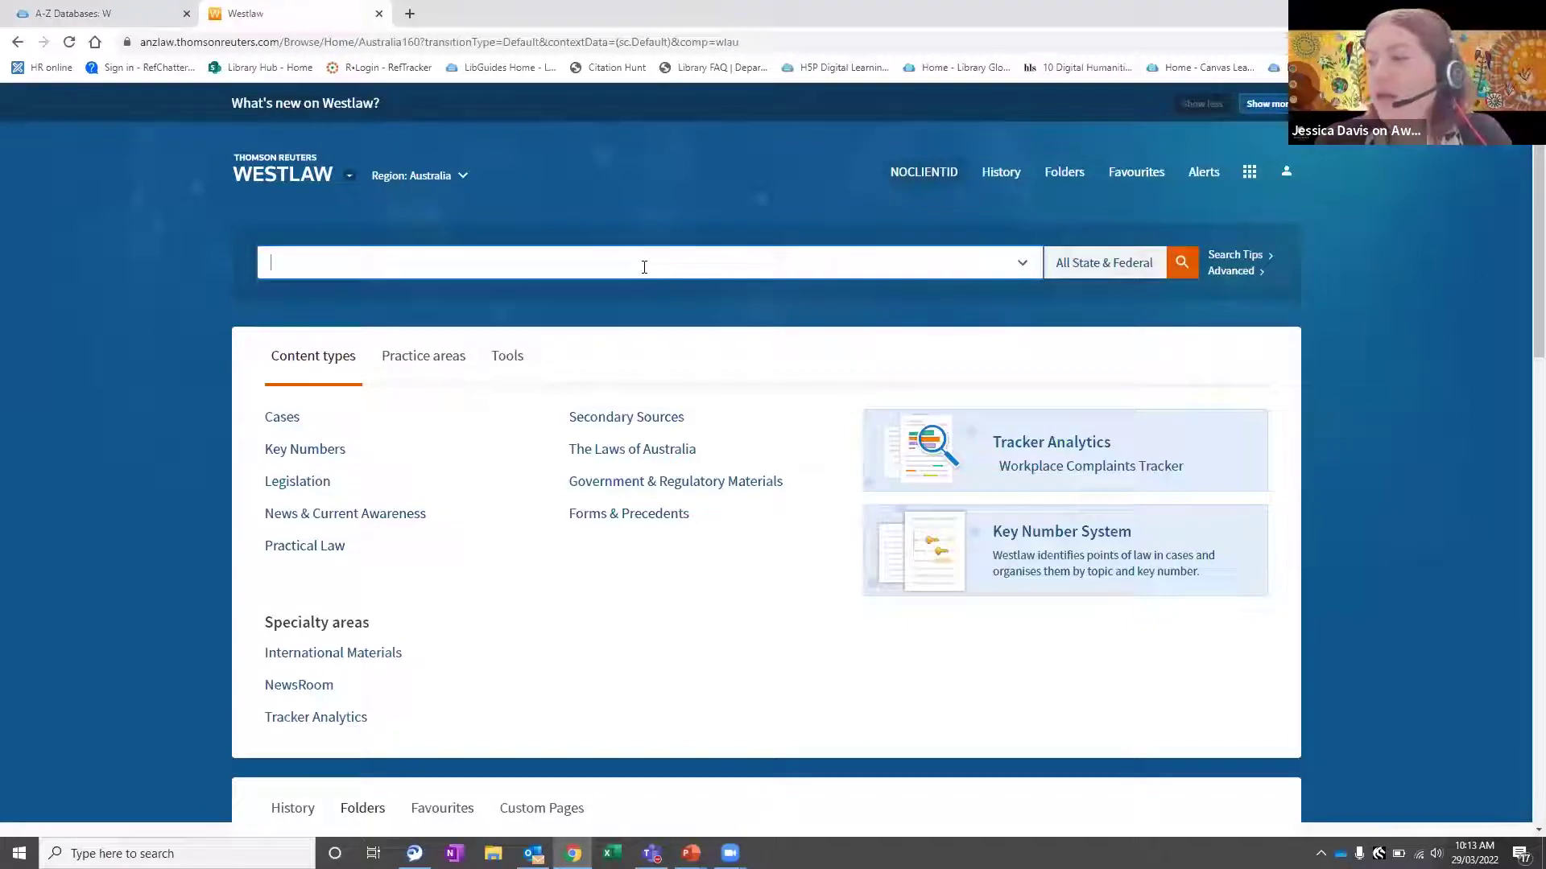
pyautogui.write('what is the defini')
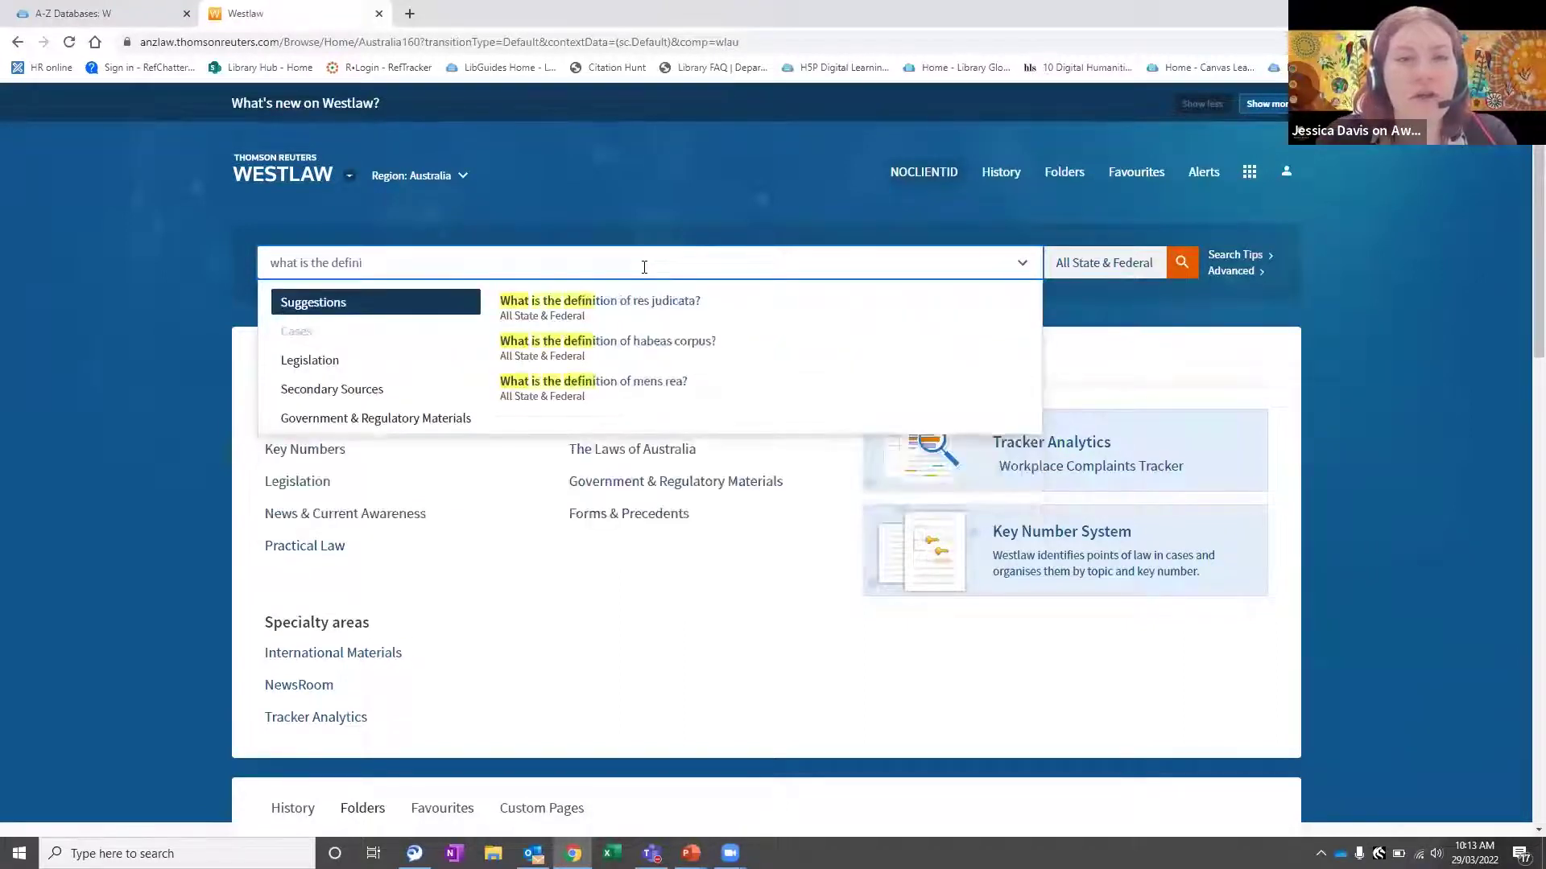
pyautogui.write('ti')
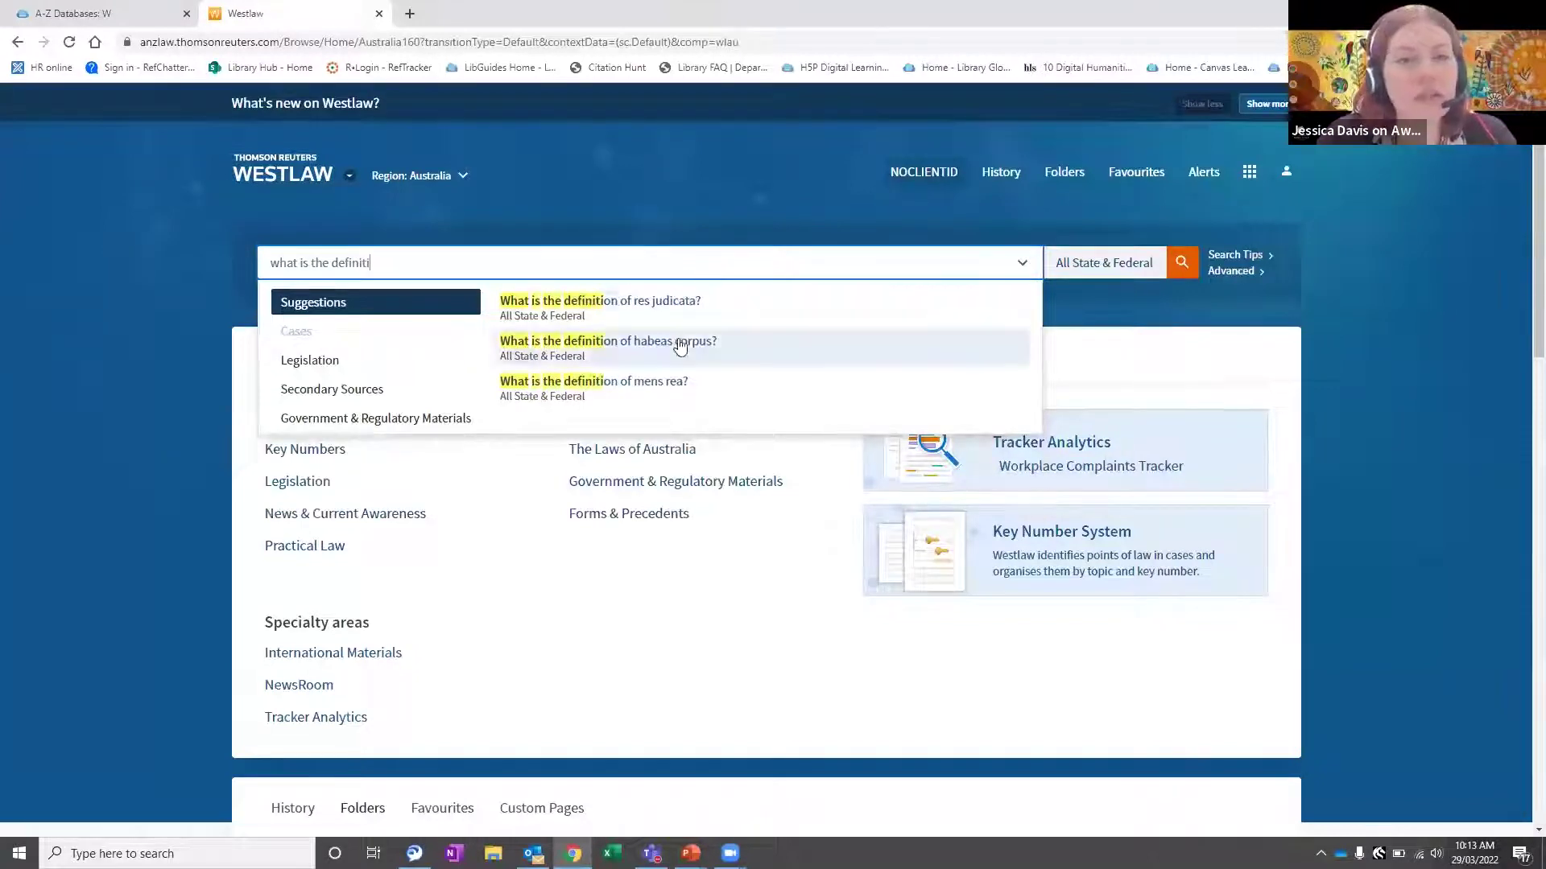
pyautogui.click(624, 358)
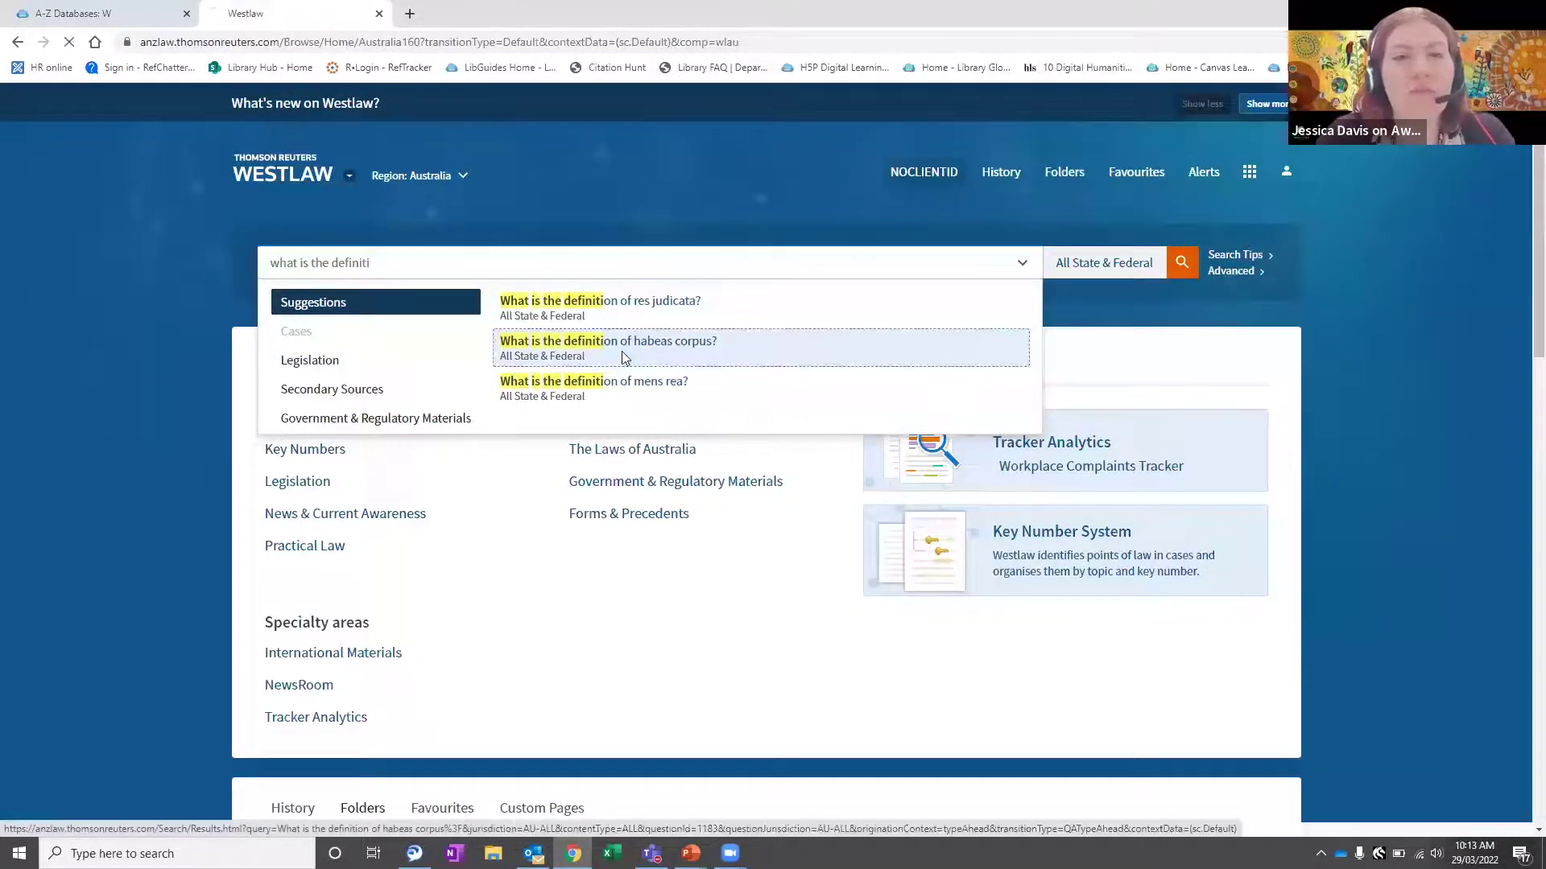
pyautogui.click(623, 358)
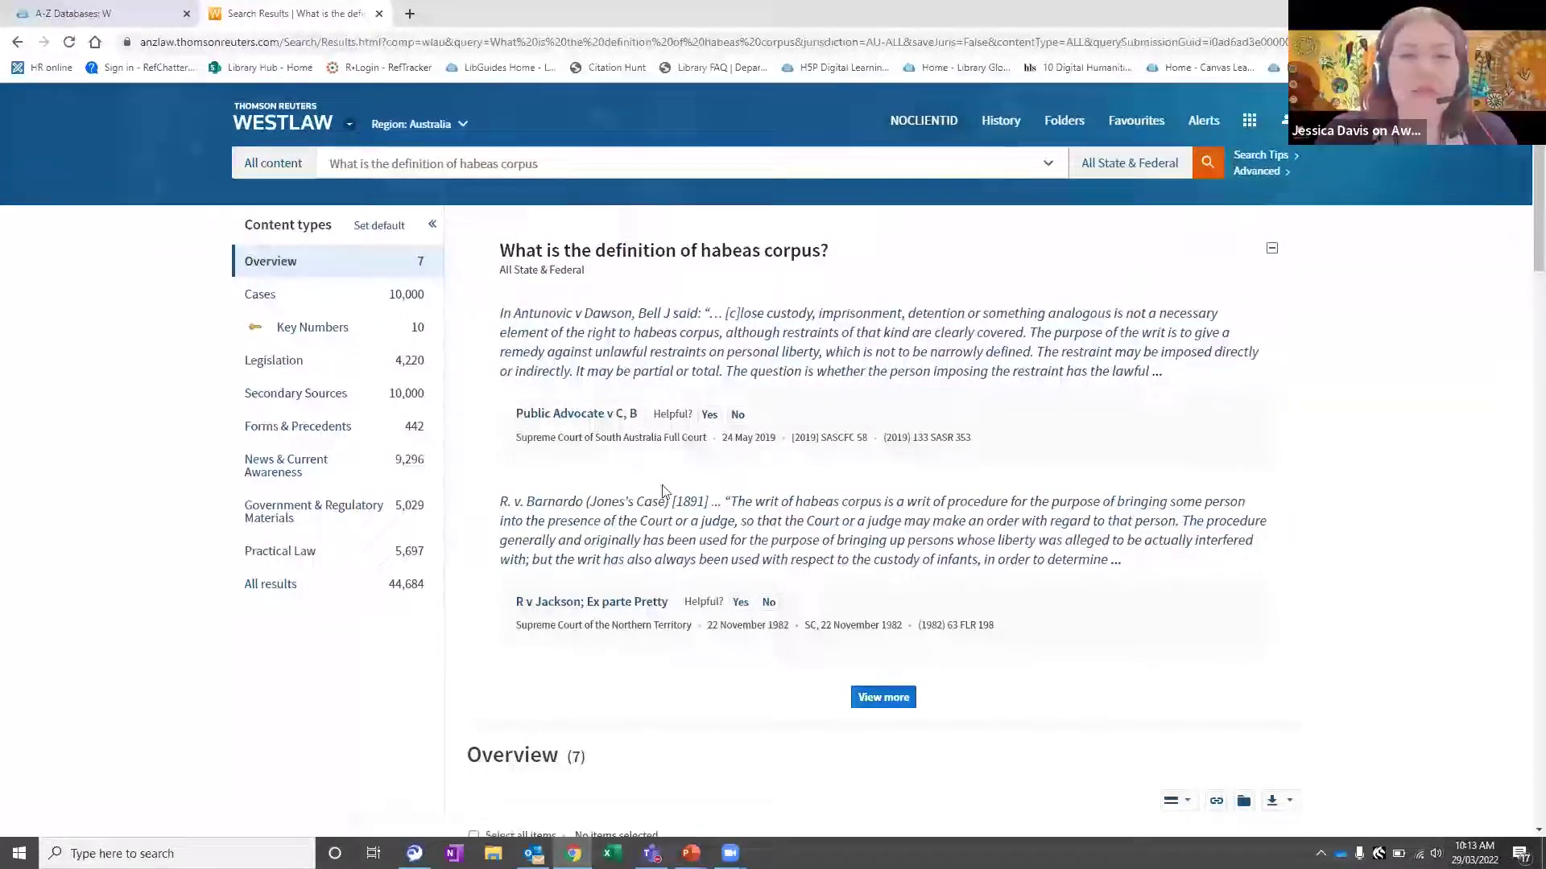
# - Examine the habeas corpus answer extracts and the overview results for each content type, from cases to news
pyautogui.scroll(-1, 668, 483)
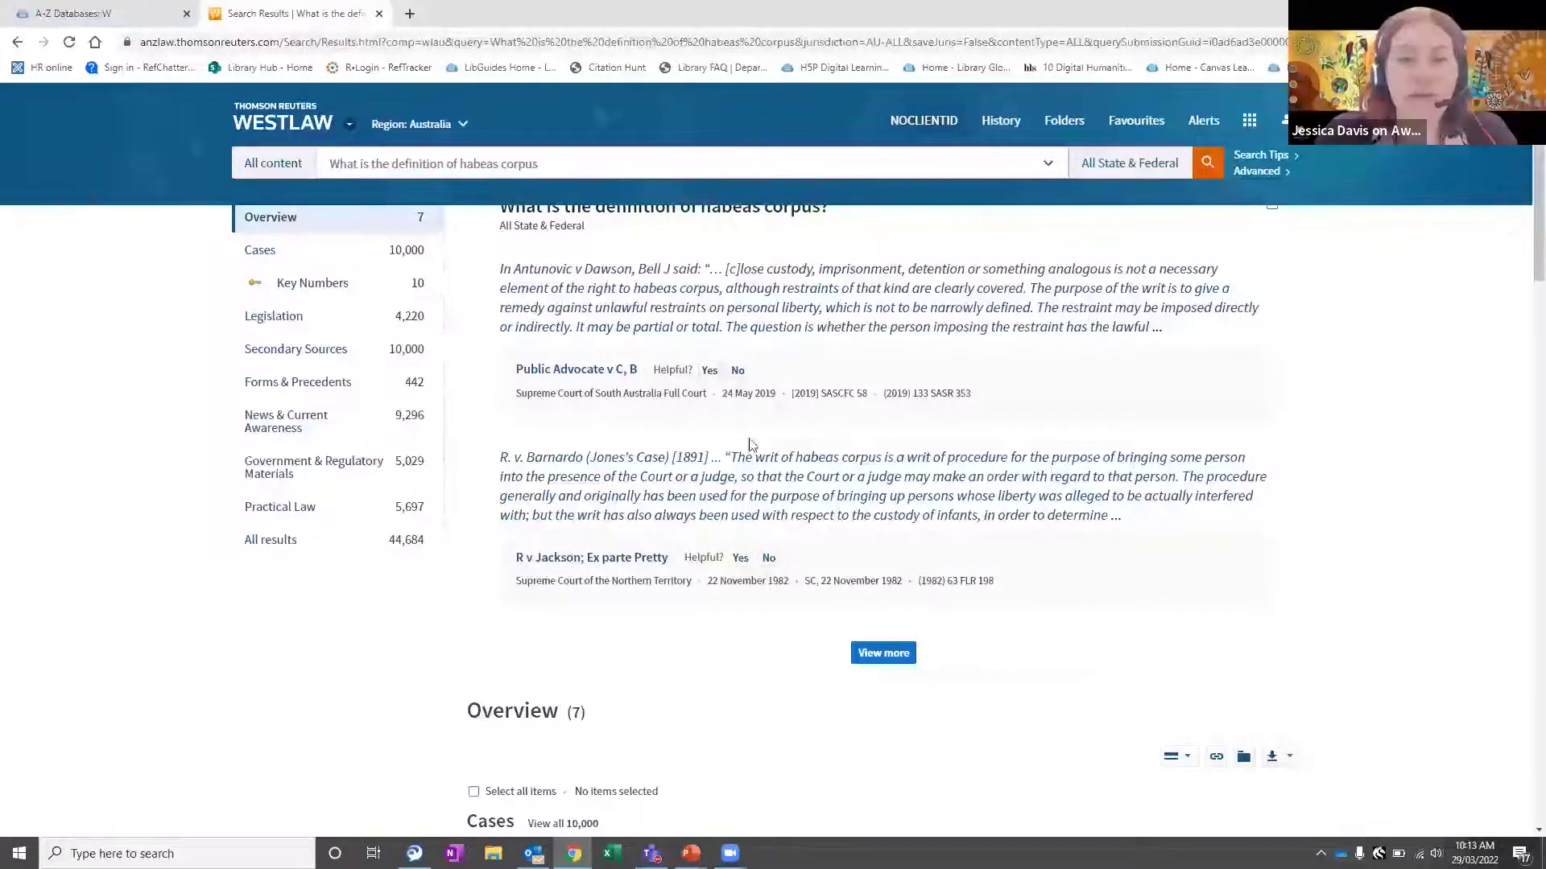
pyautogui.scroll(-1, 778, 531)
pyautogui.scroll(-5, 778, 530)
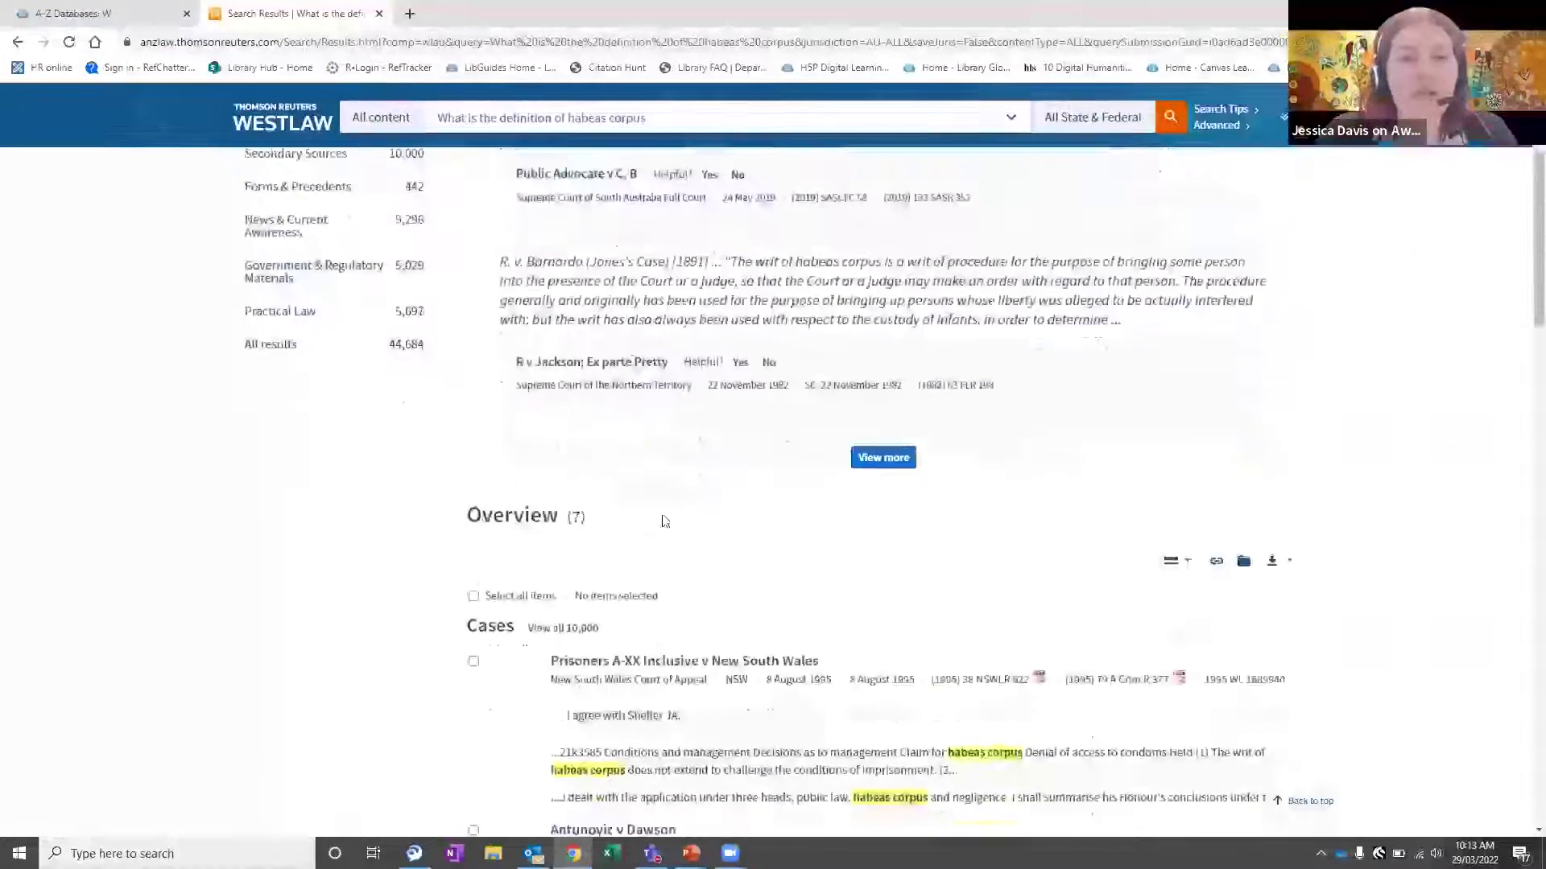
pyautogui.scroll(-3, 724, 564)
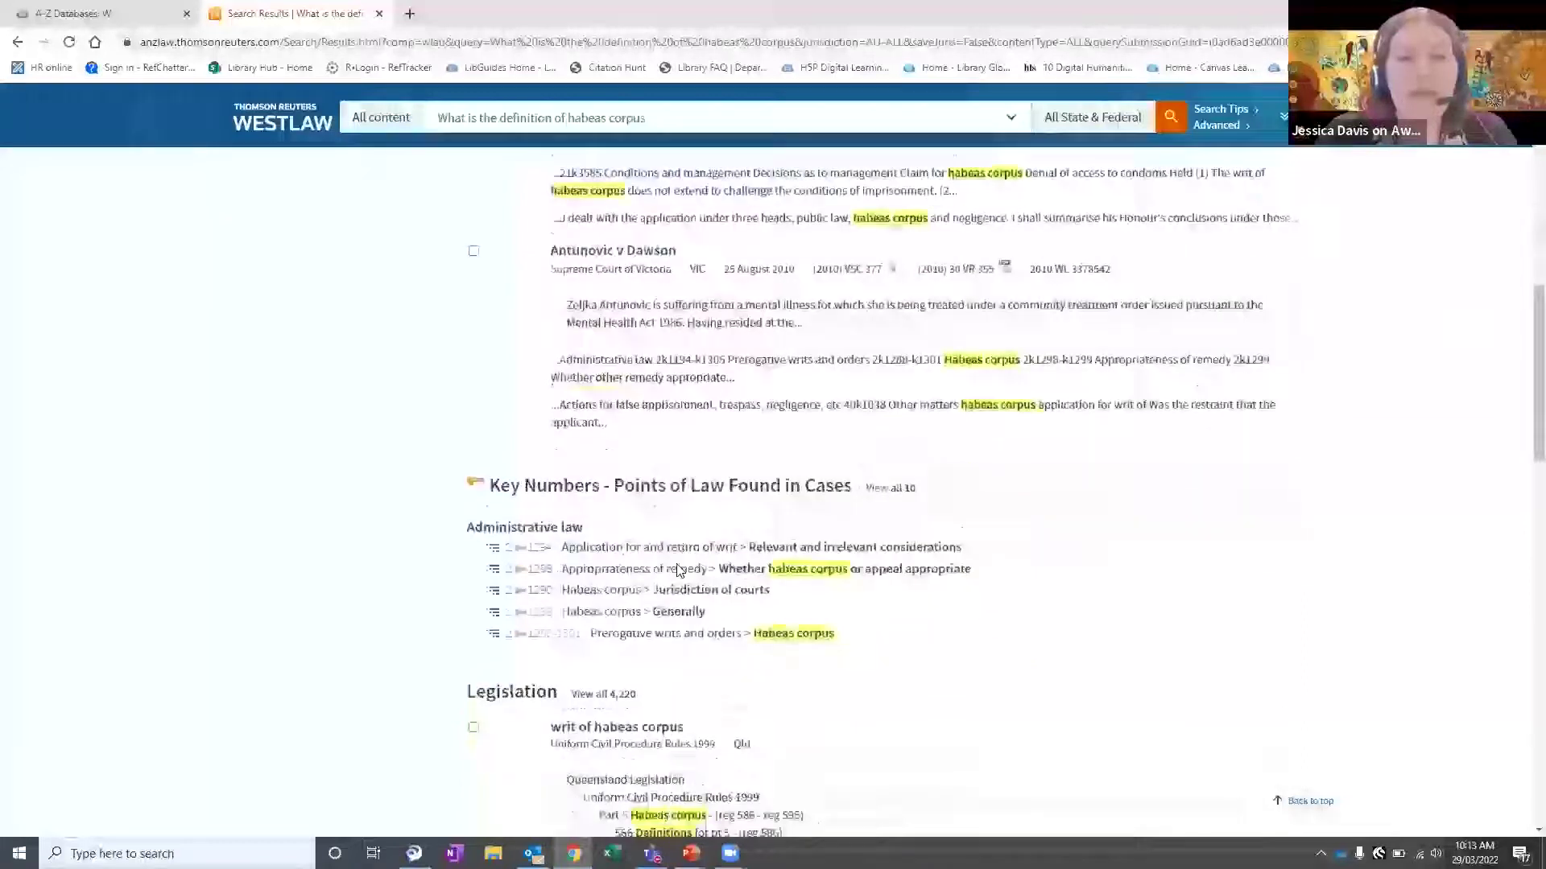
pyautogui.scroll(-5, 776, 560)
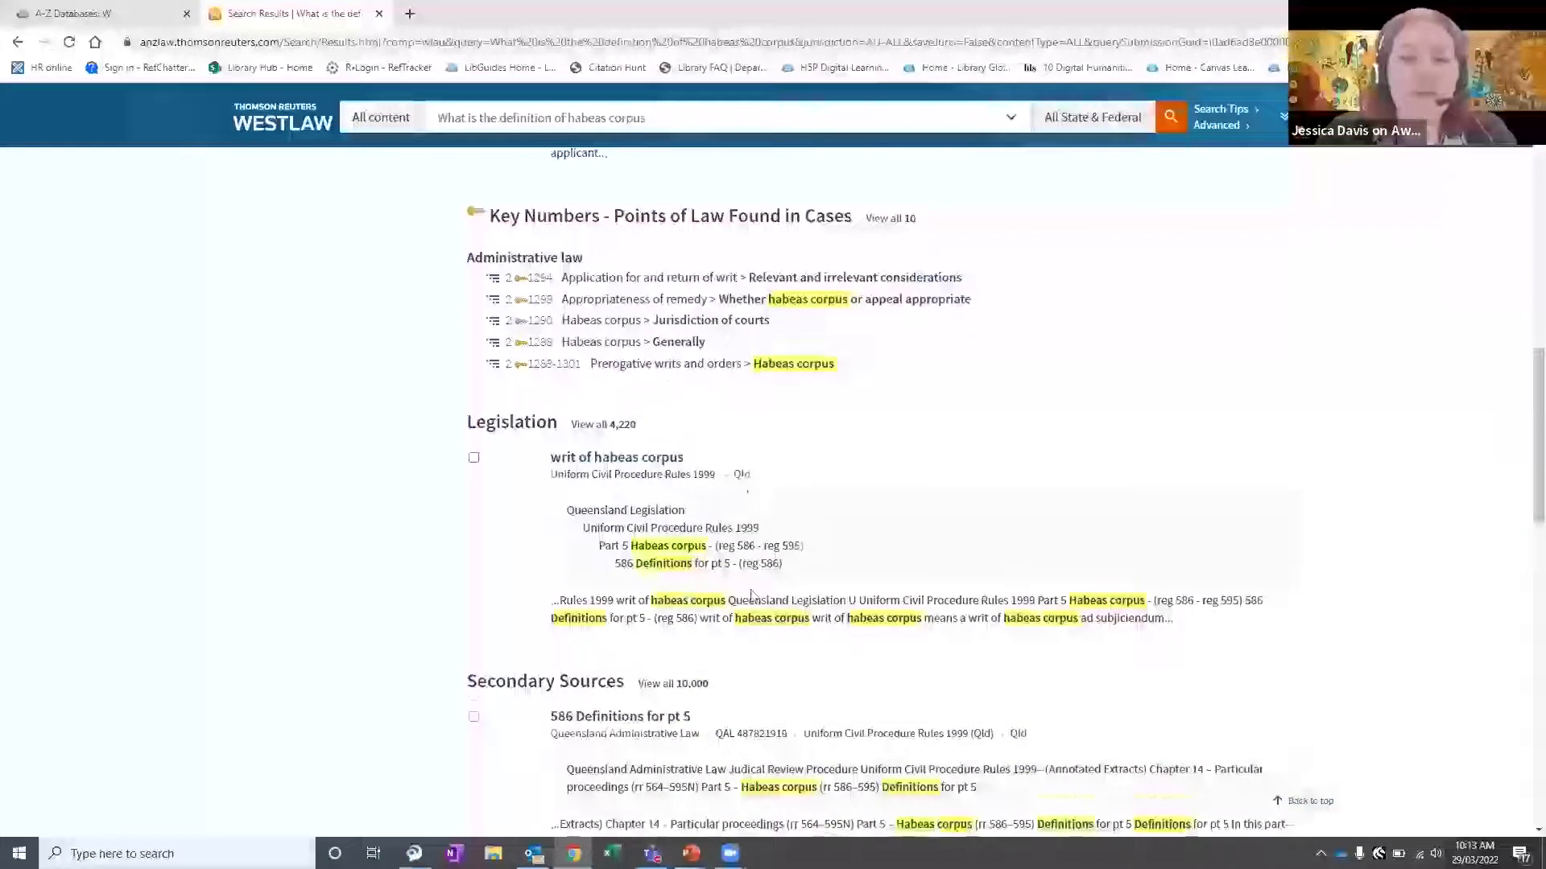
pyautogui.scroll(-2, 805, 670)
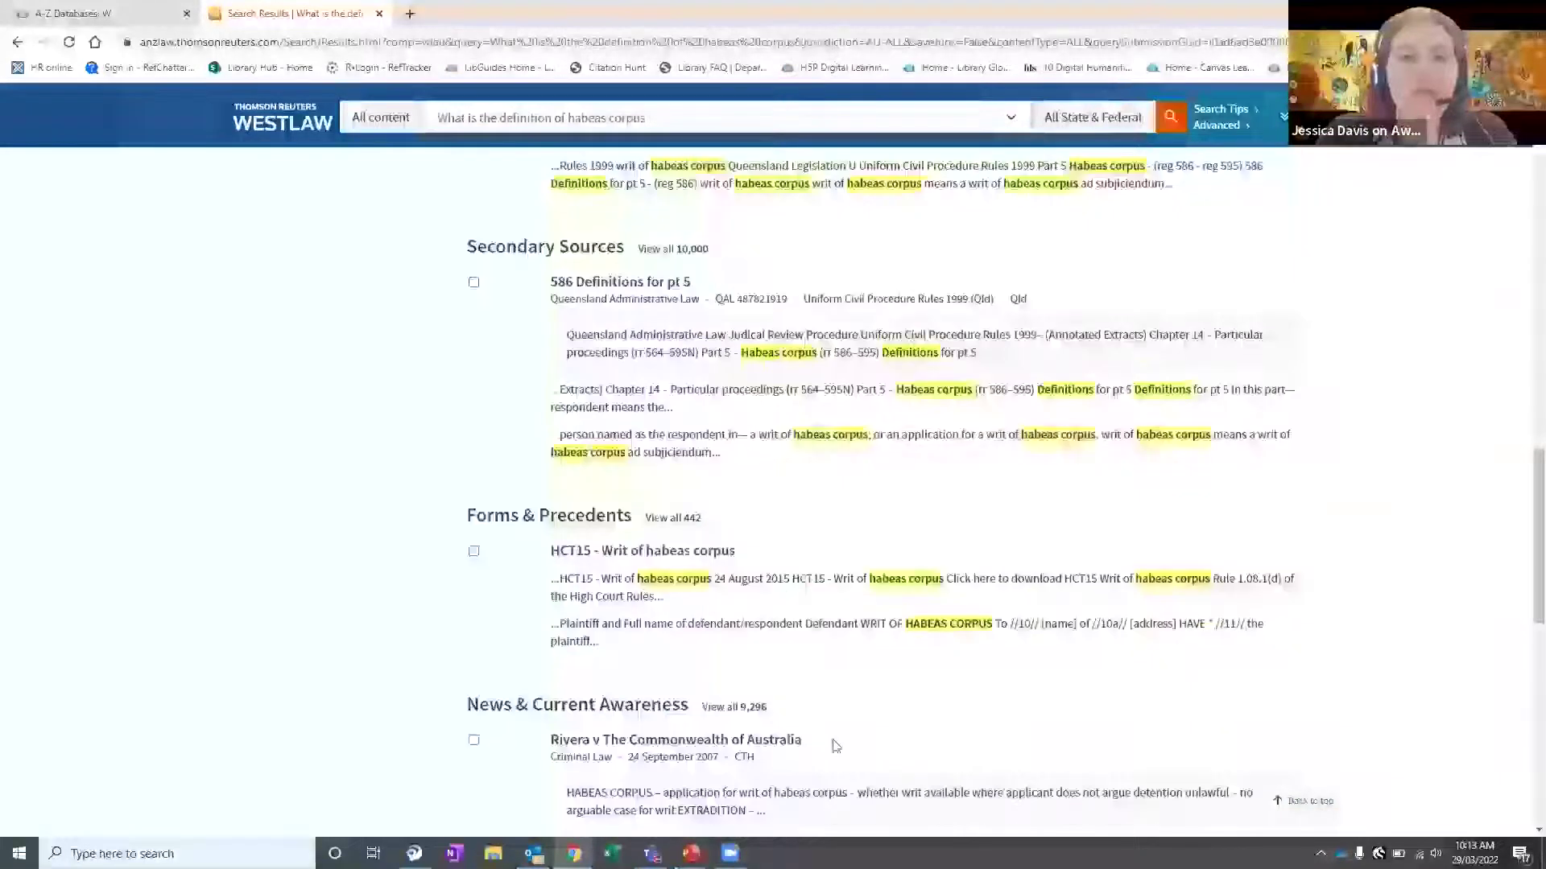
pyautogui.scroll(-4, 829, 739)
pyautogui.scroll(15, 835, 747)
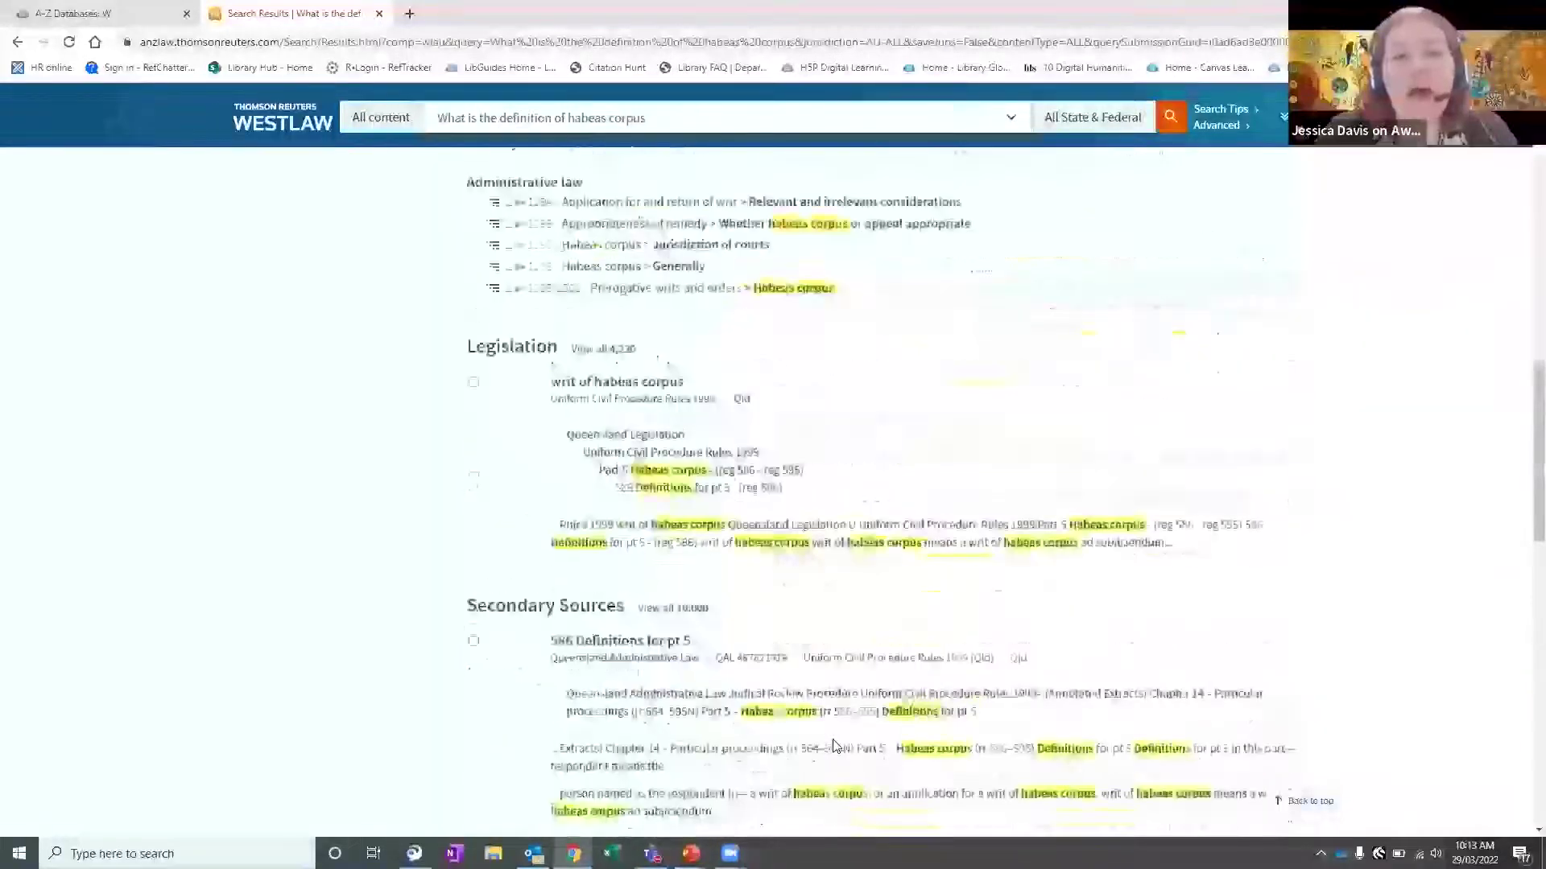
# - Return to the Westlaw home page and check the case suggestions for the citation "1982 153 clr 168" without running the search
pyautogui.scroll(3, 715, 612)
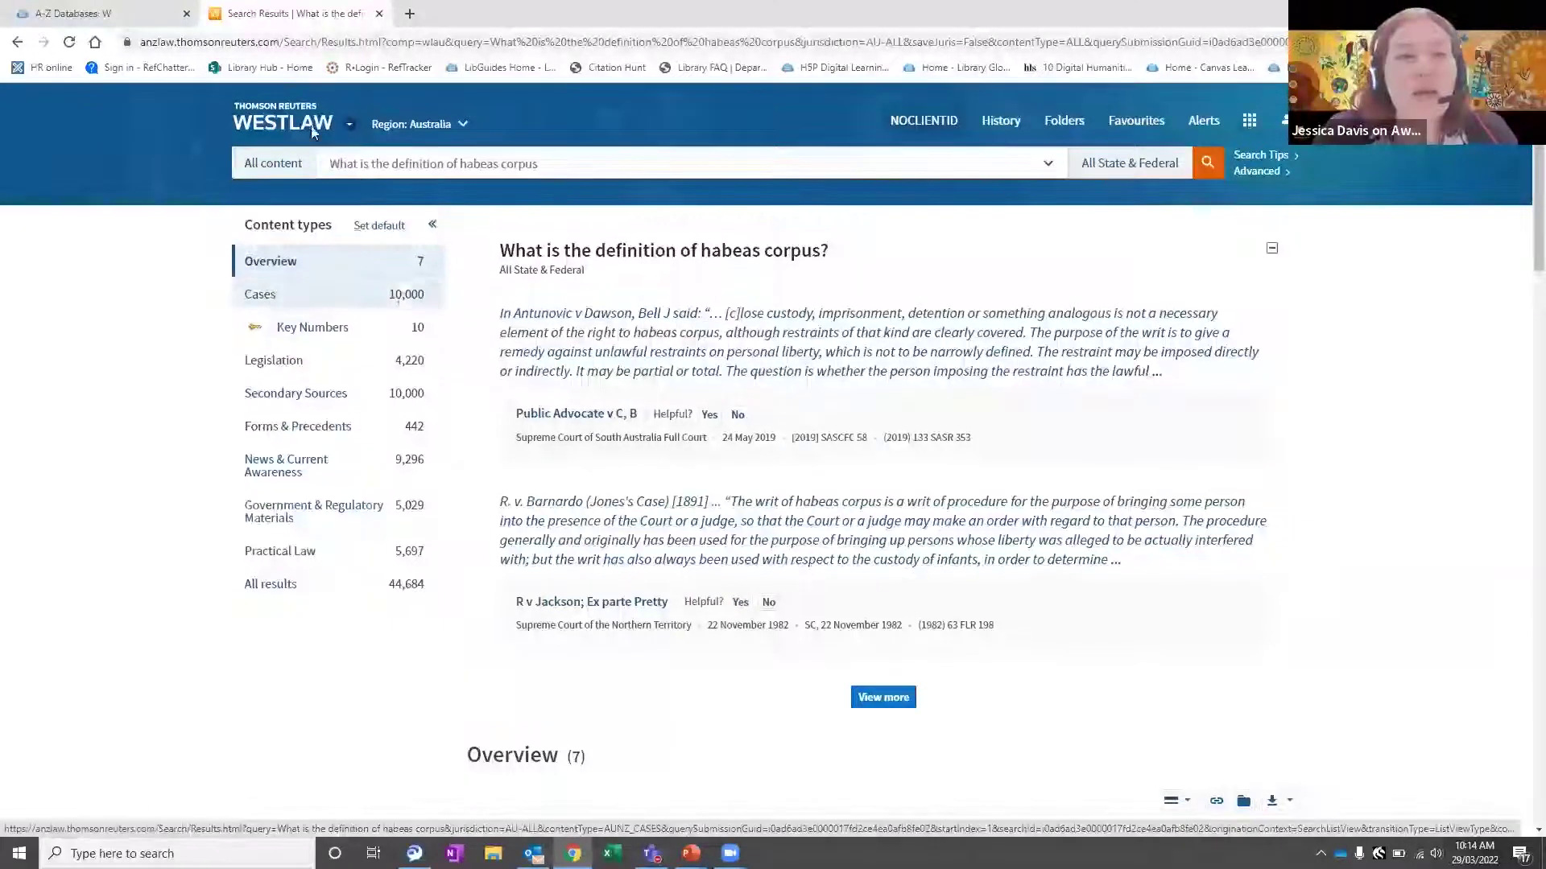
pyautogui.click(256, 126)
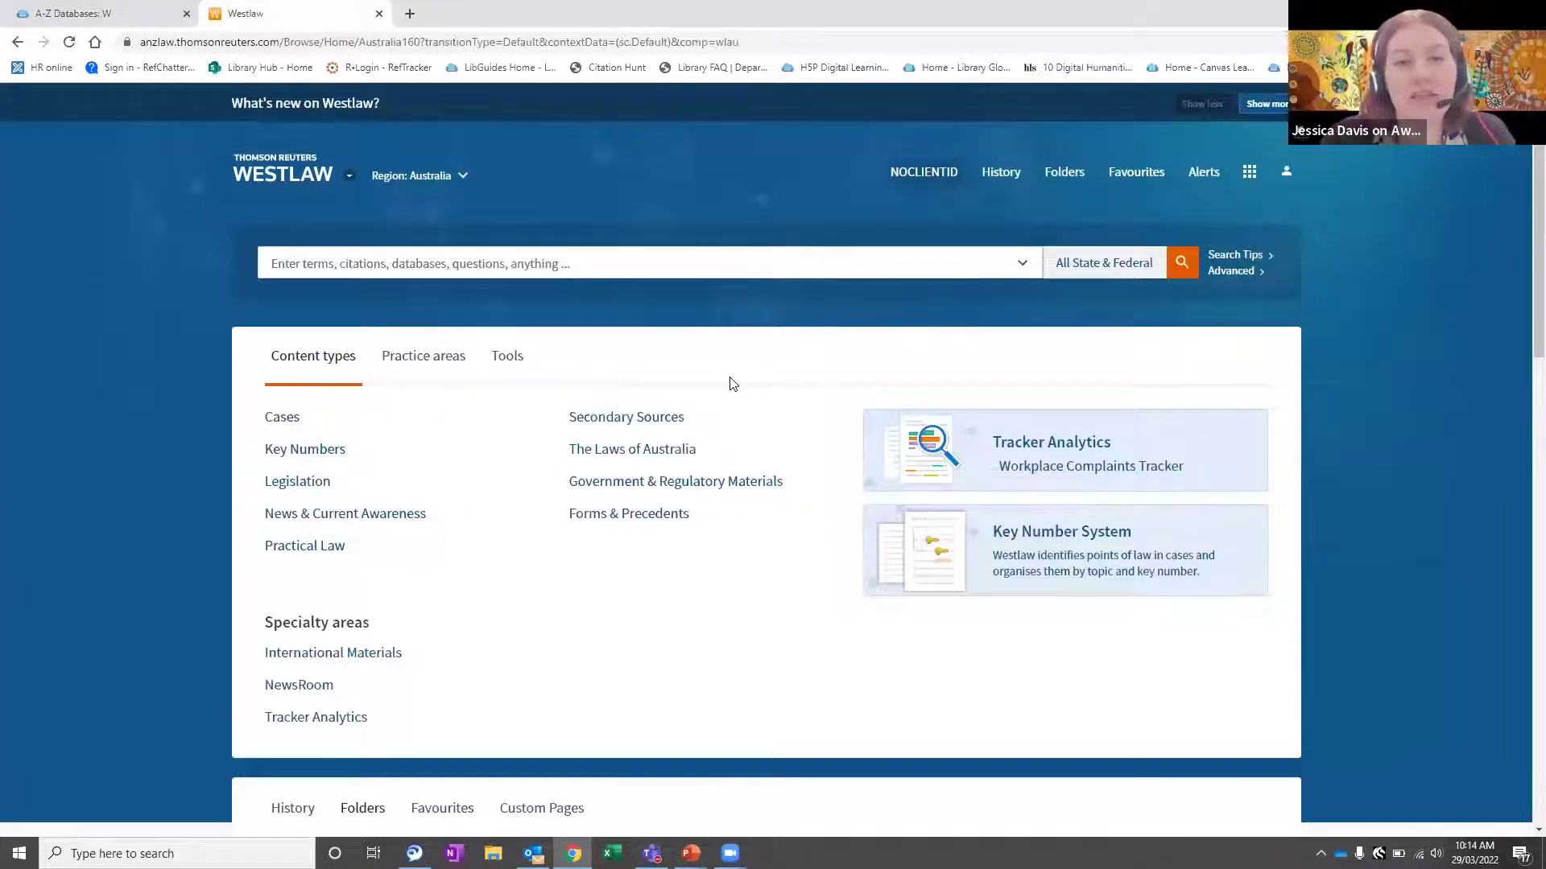
pyautogui.click(554, 266)
pyautogui.write('1982')
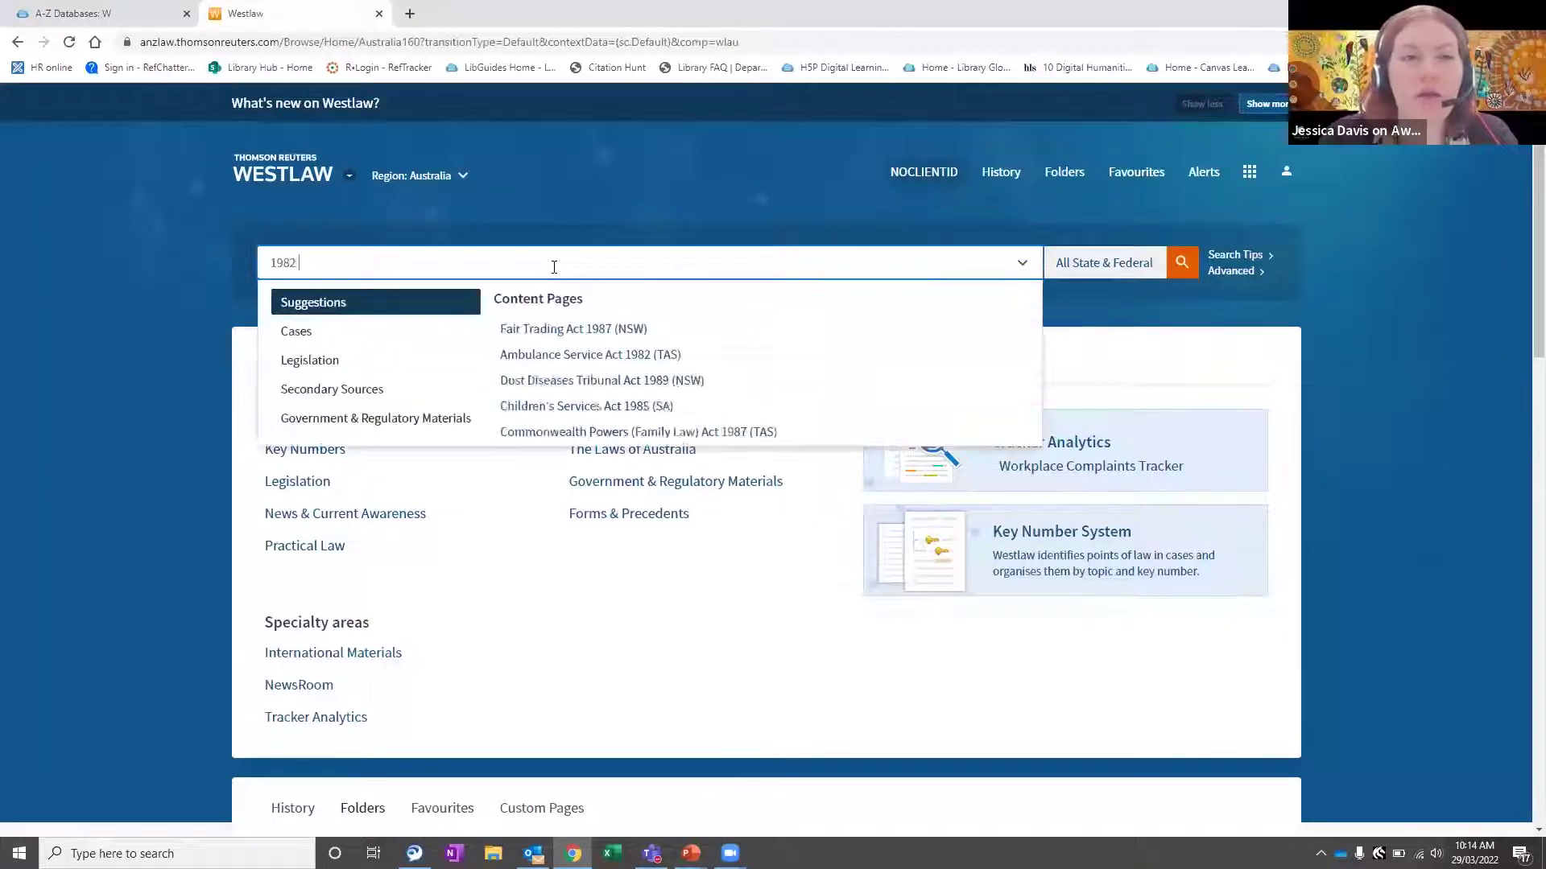
pyautogui.write('1')
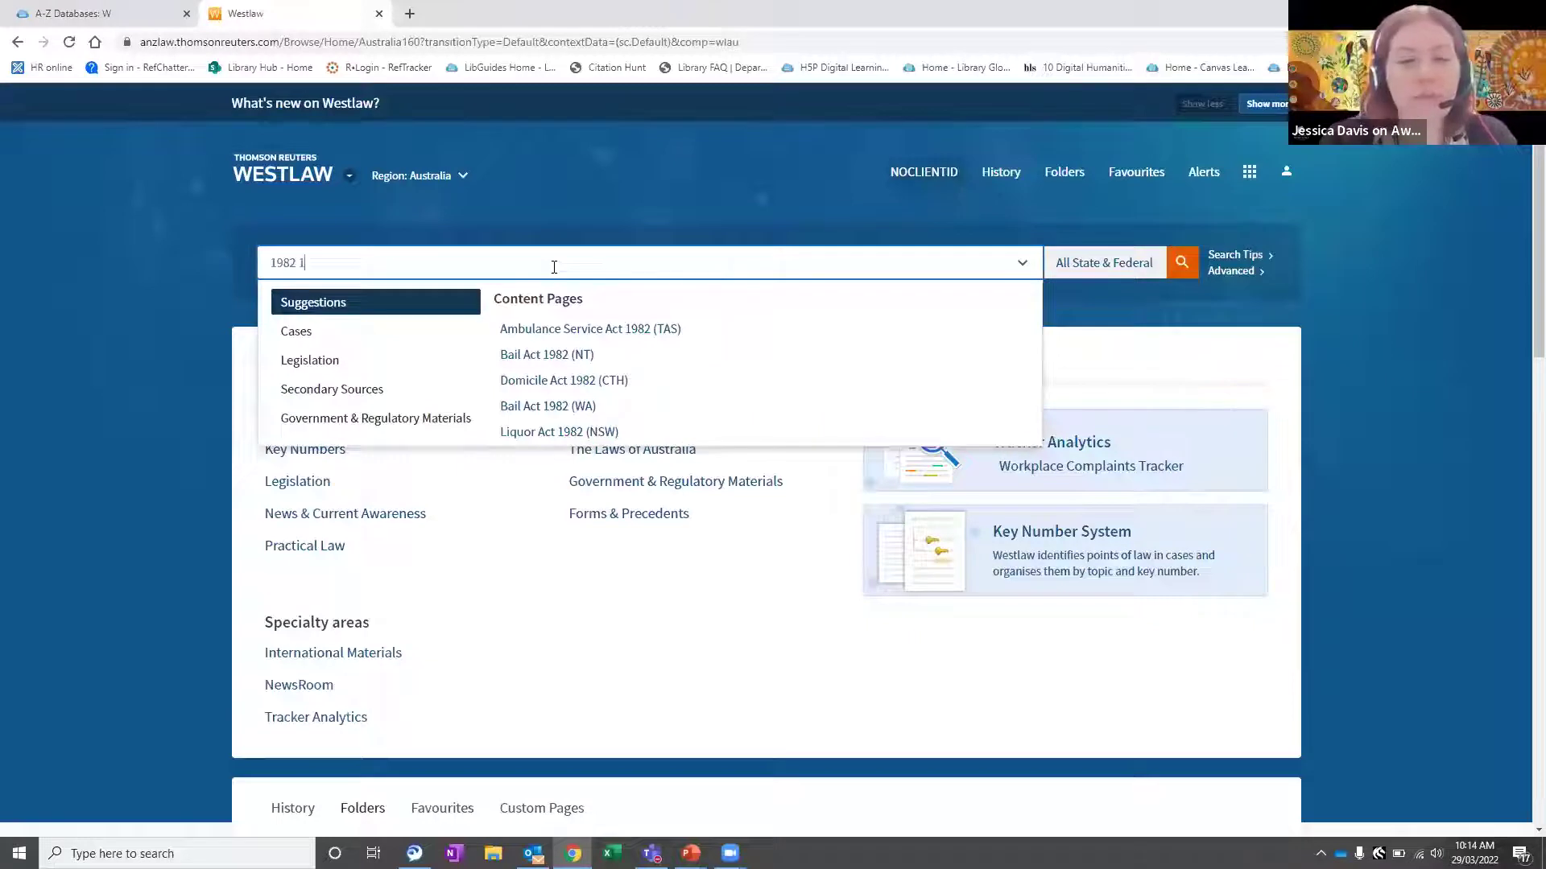
pyautogui.write('53 ')
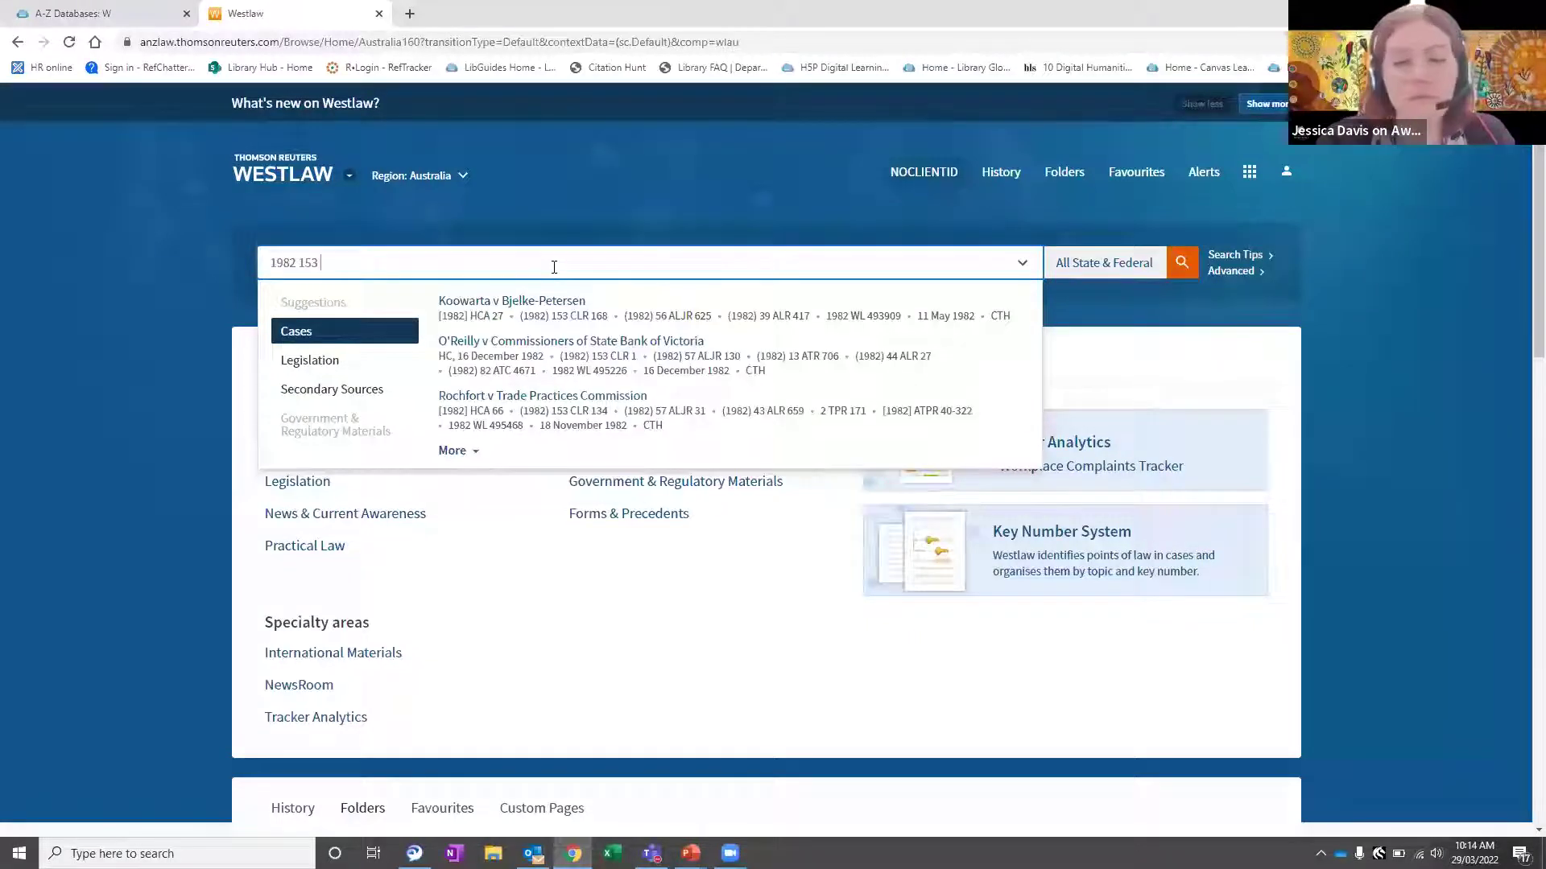
pyautogui.write('clr 168')
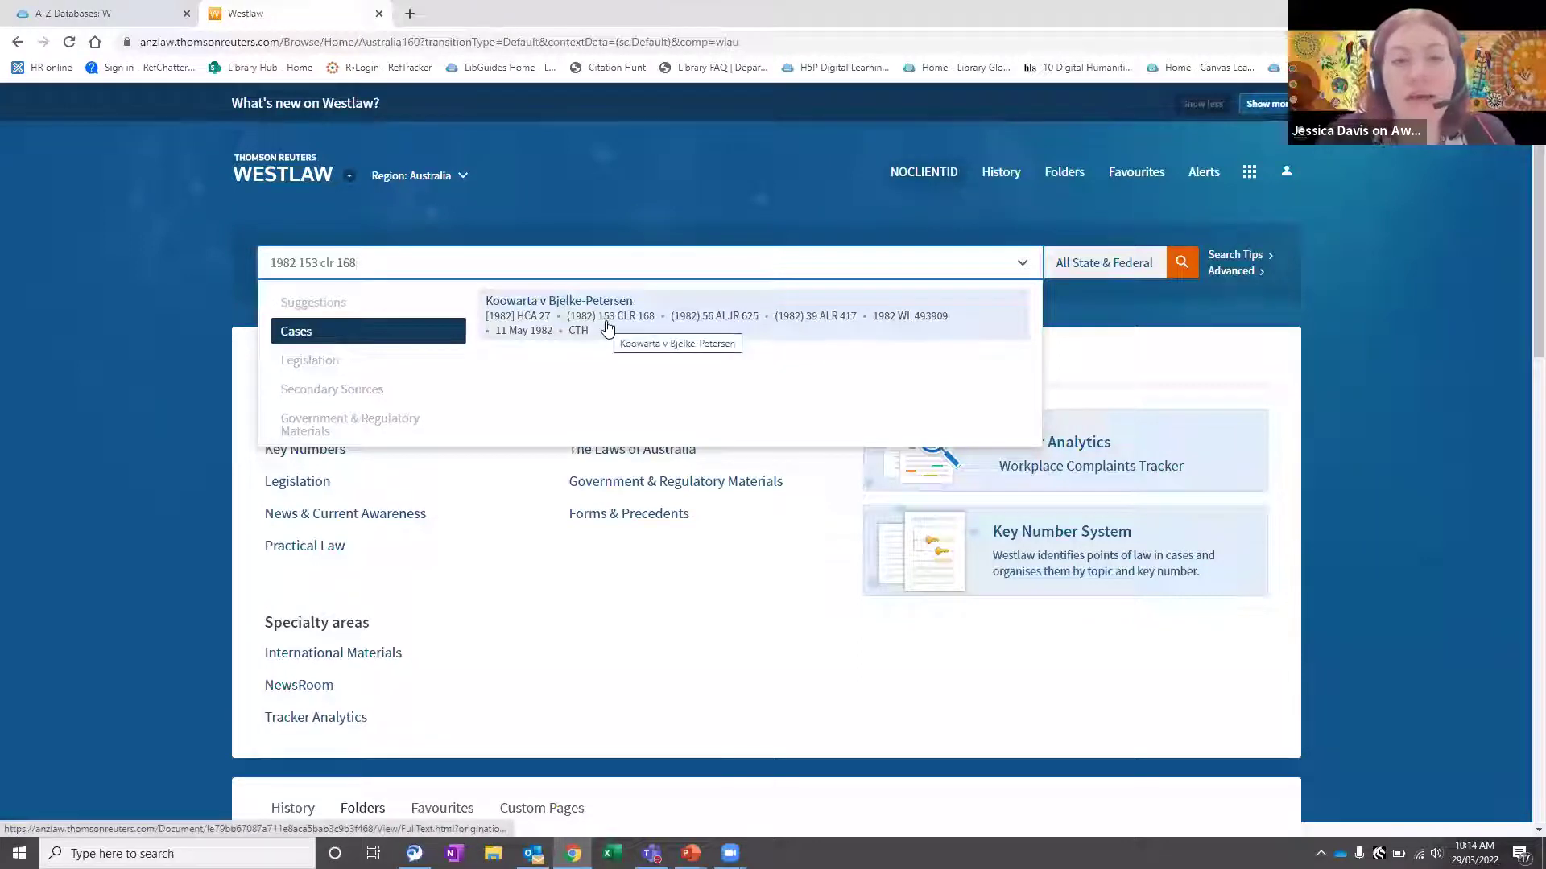
pyautogui.click(563, 604)
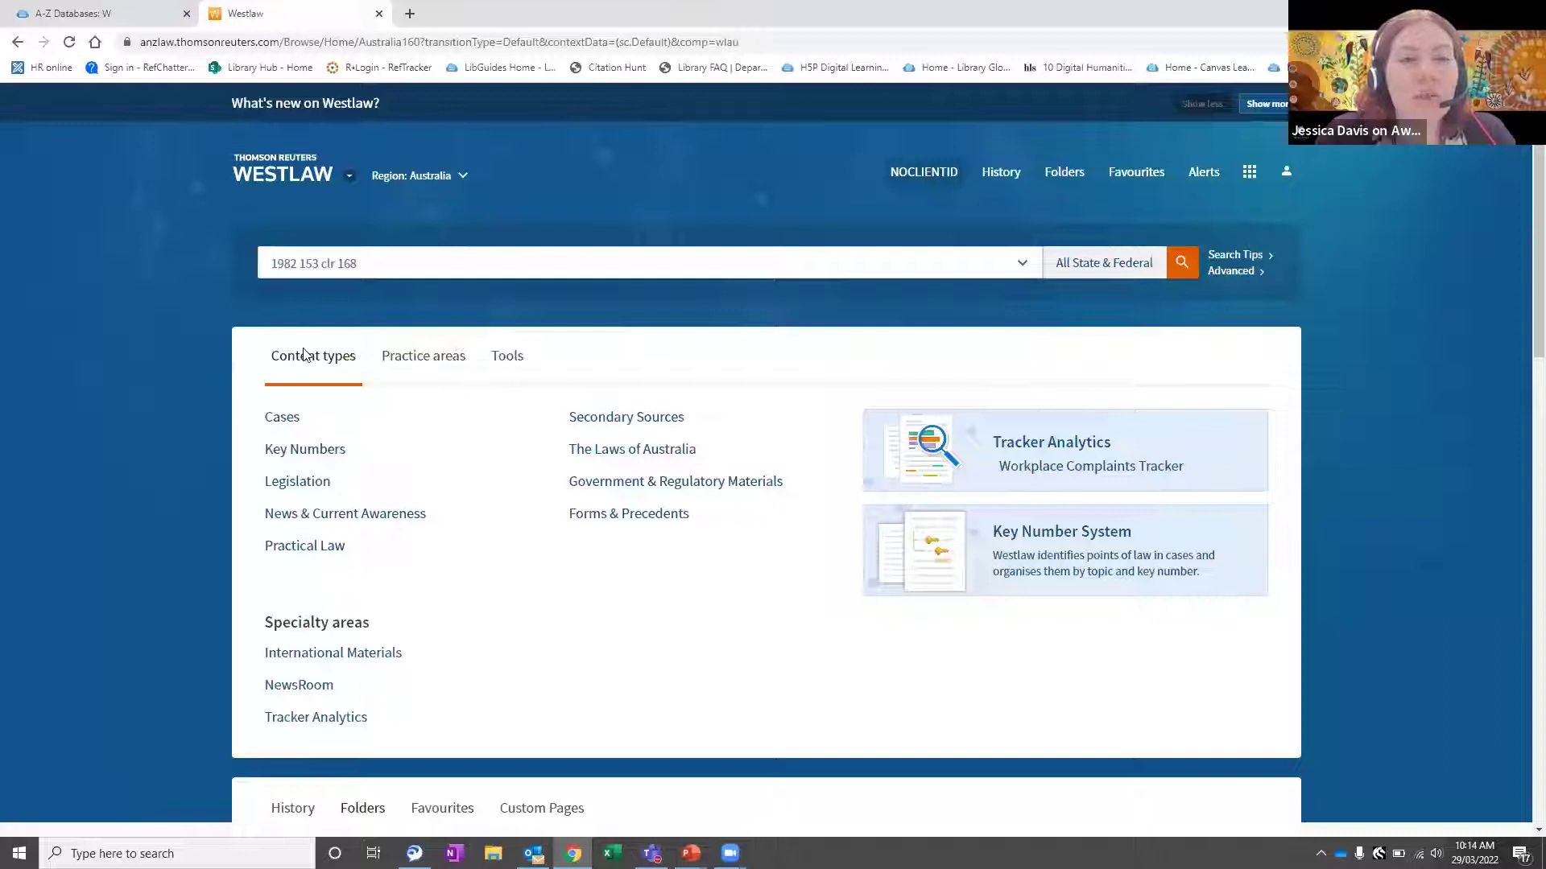
# - Open the advanced search for the Cases content type and review its term and document fields
pyautogui.click(276, 425)
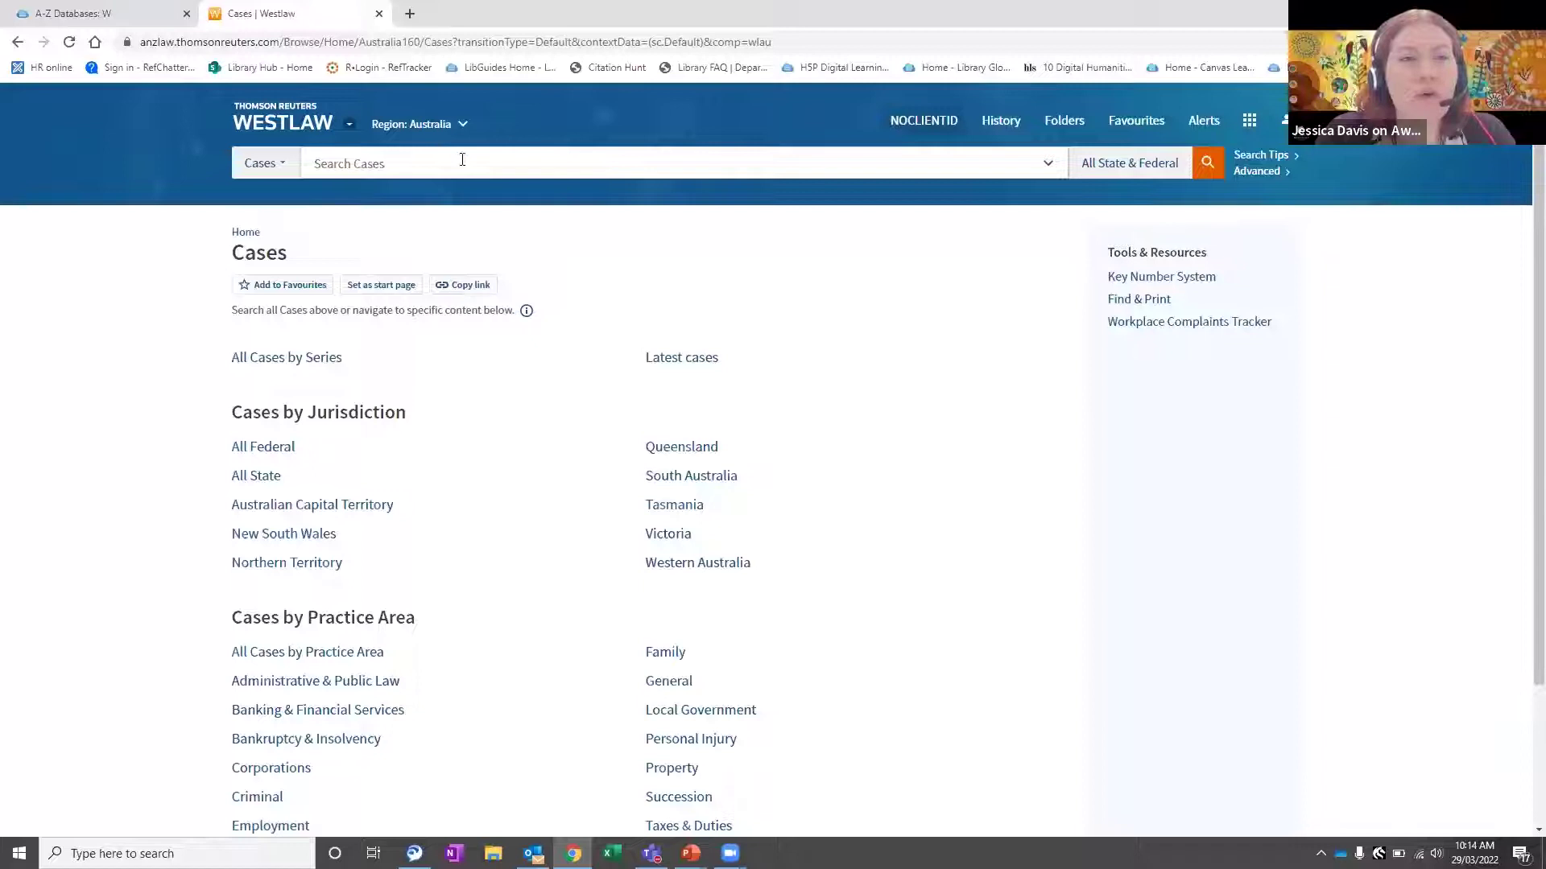
pyautogui.click(1267, 177)
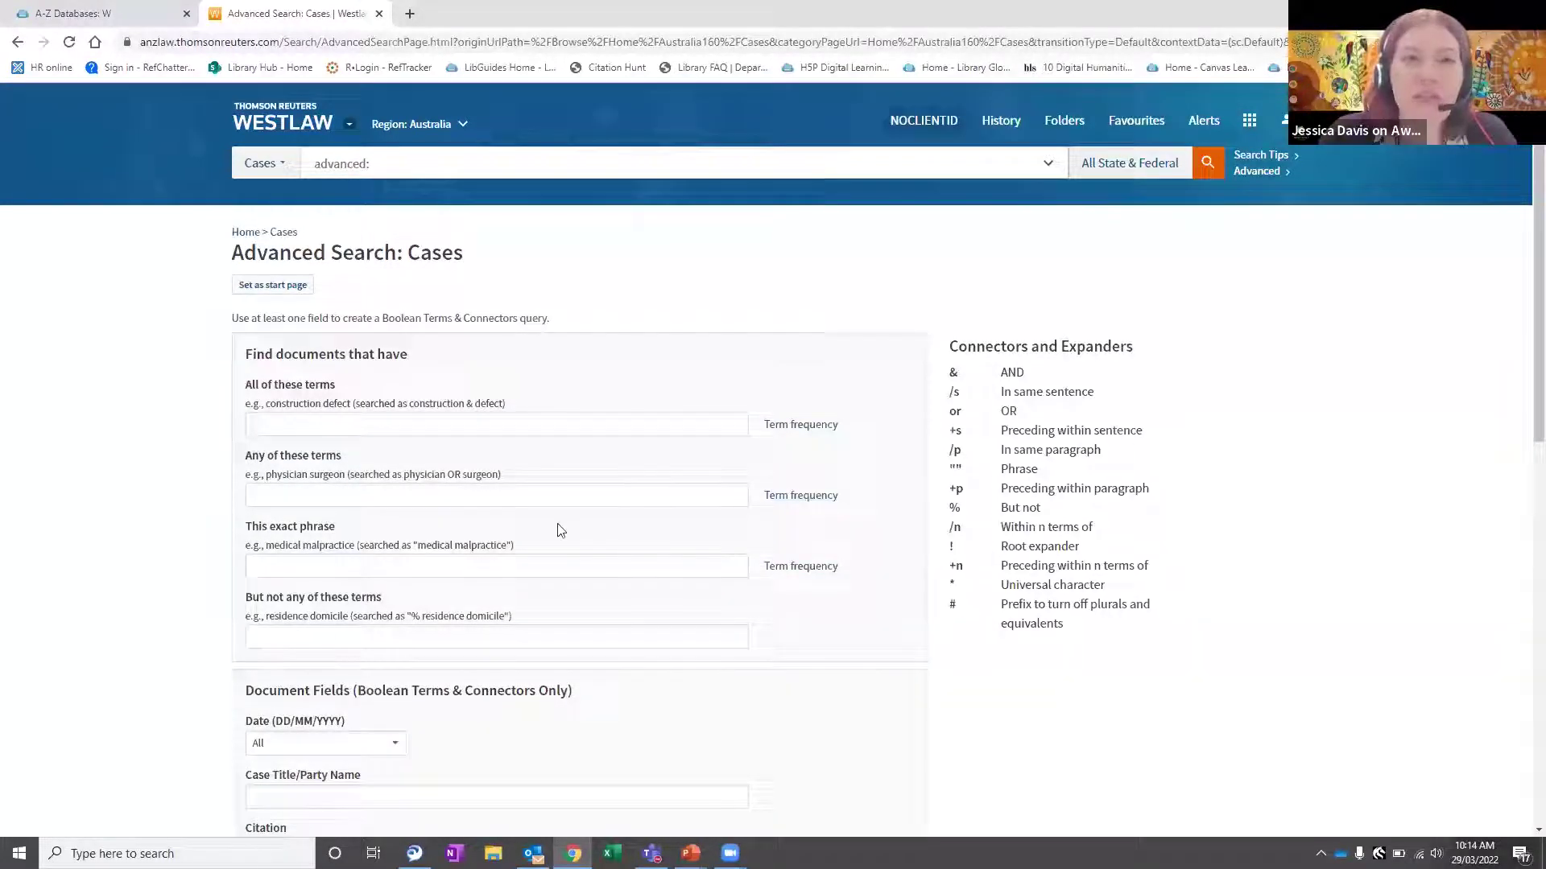
pyautogui.scroll(-1, 745, 559)
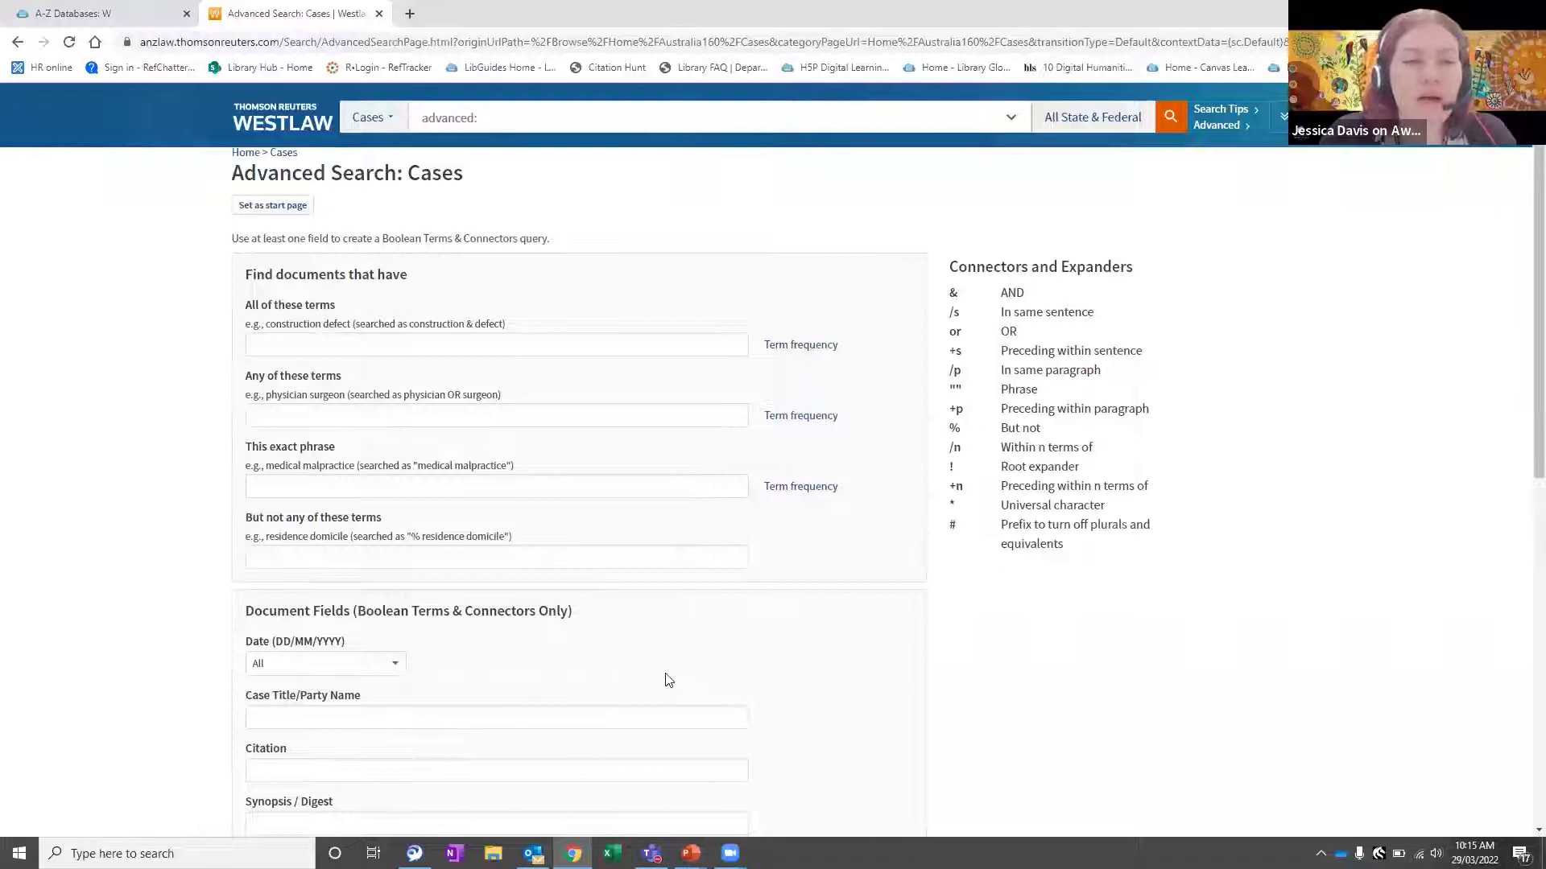
pyautogui.scroll(-2, 666, 681)
pyautogui.scroll(-1, 780, 644)
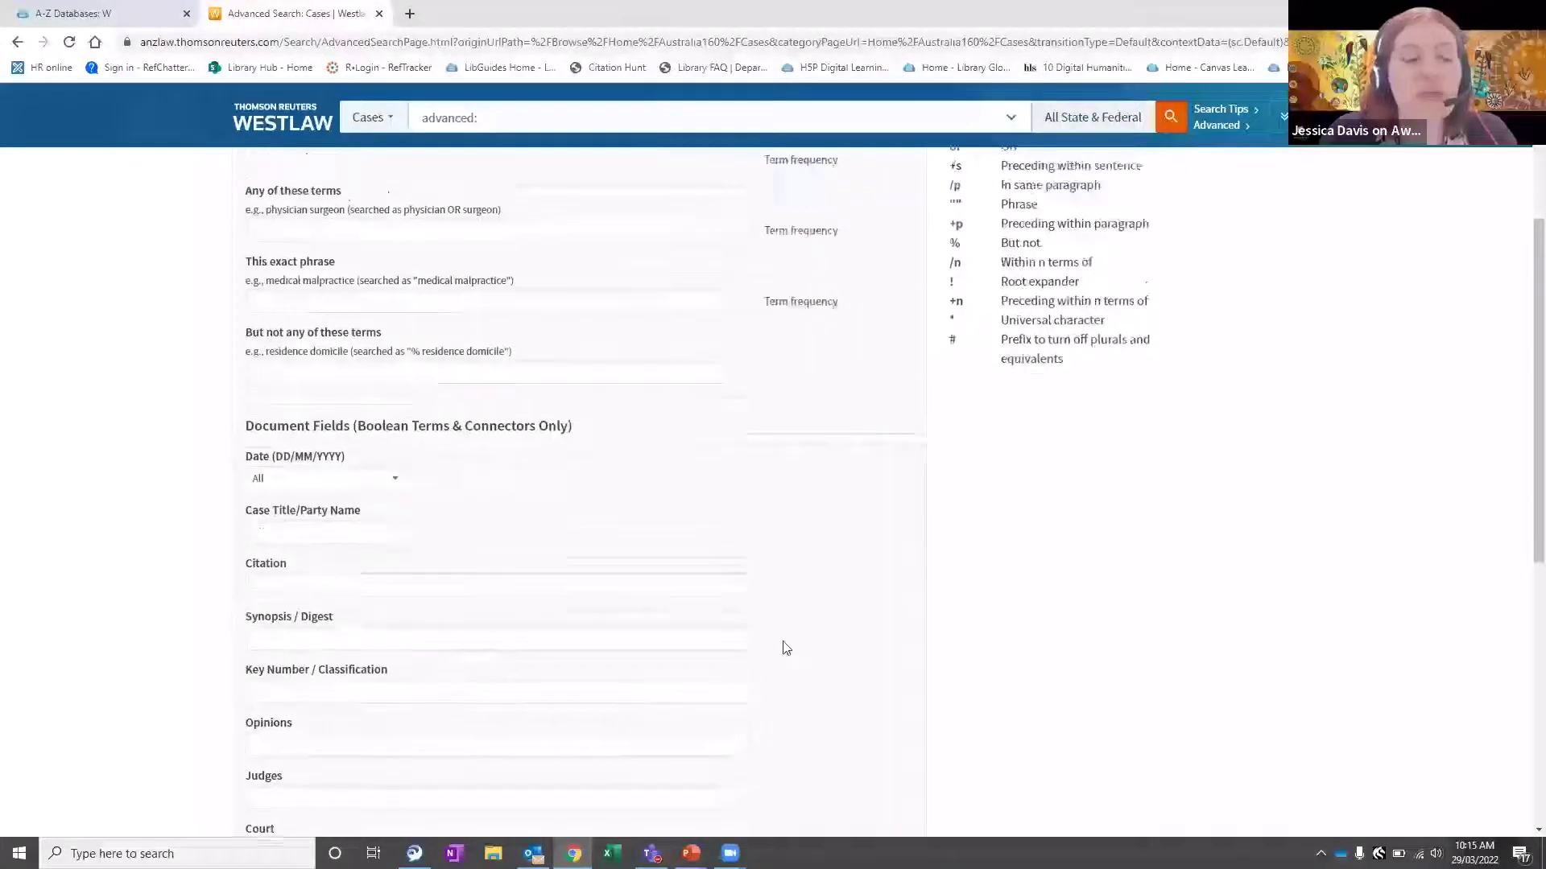
pyautogui.scroll(2, 829, 581)
pyautogui.scroll(-2, 829, 582)
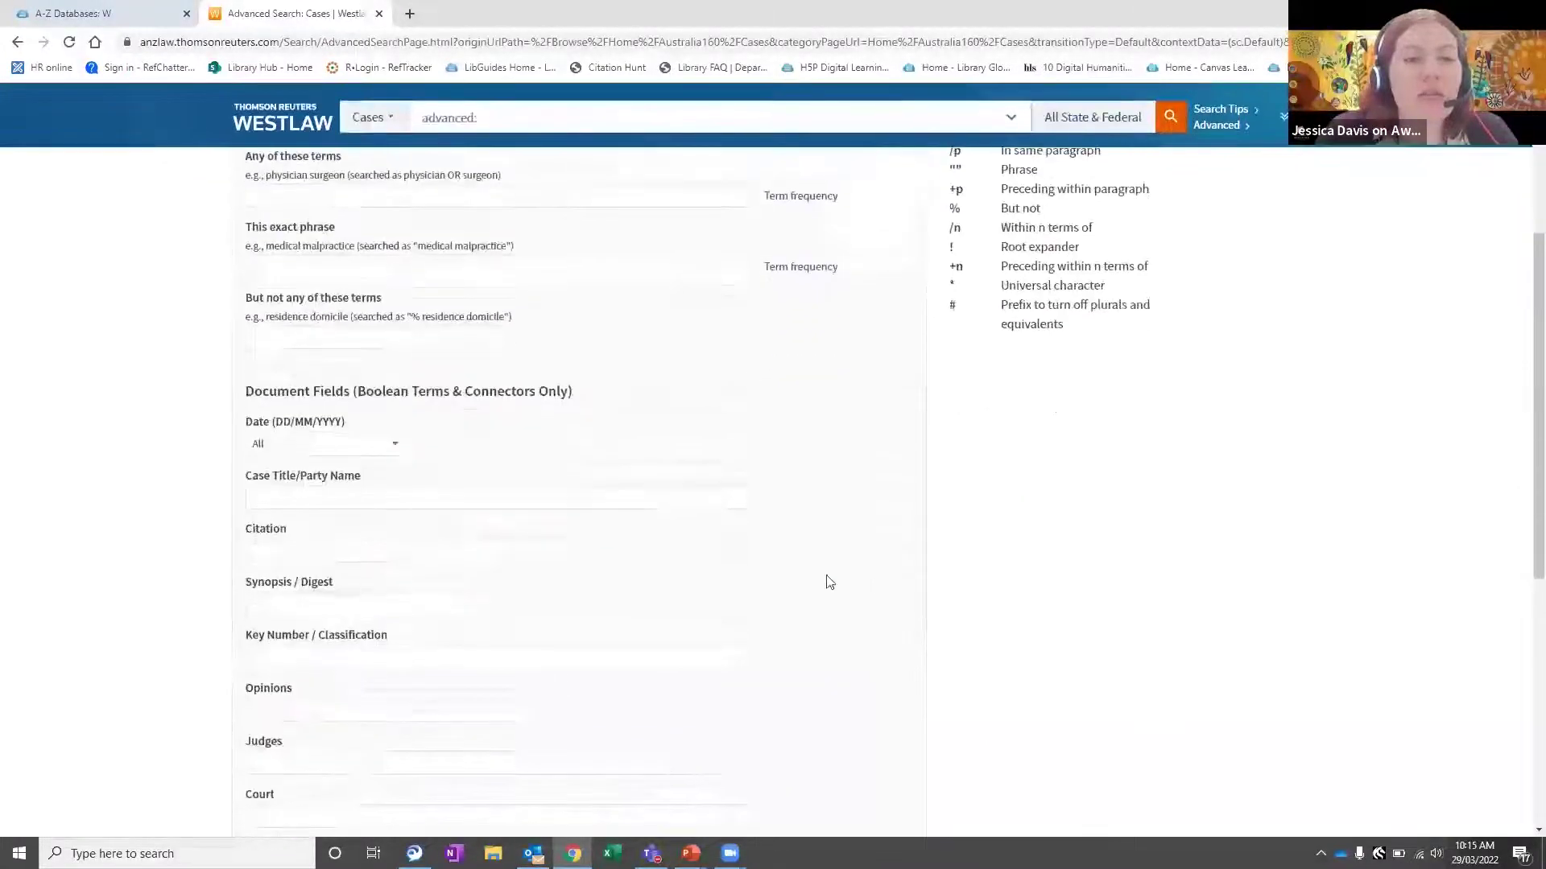
# - Set the Citation field to "1982 153 clr 168" and run the advanced case search
pyautogui.click(444, 547)
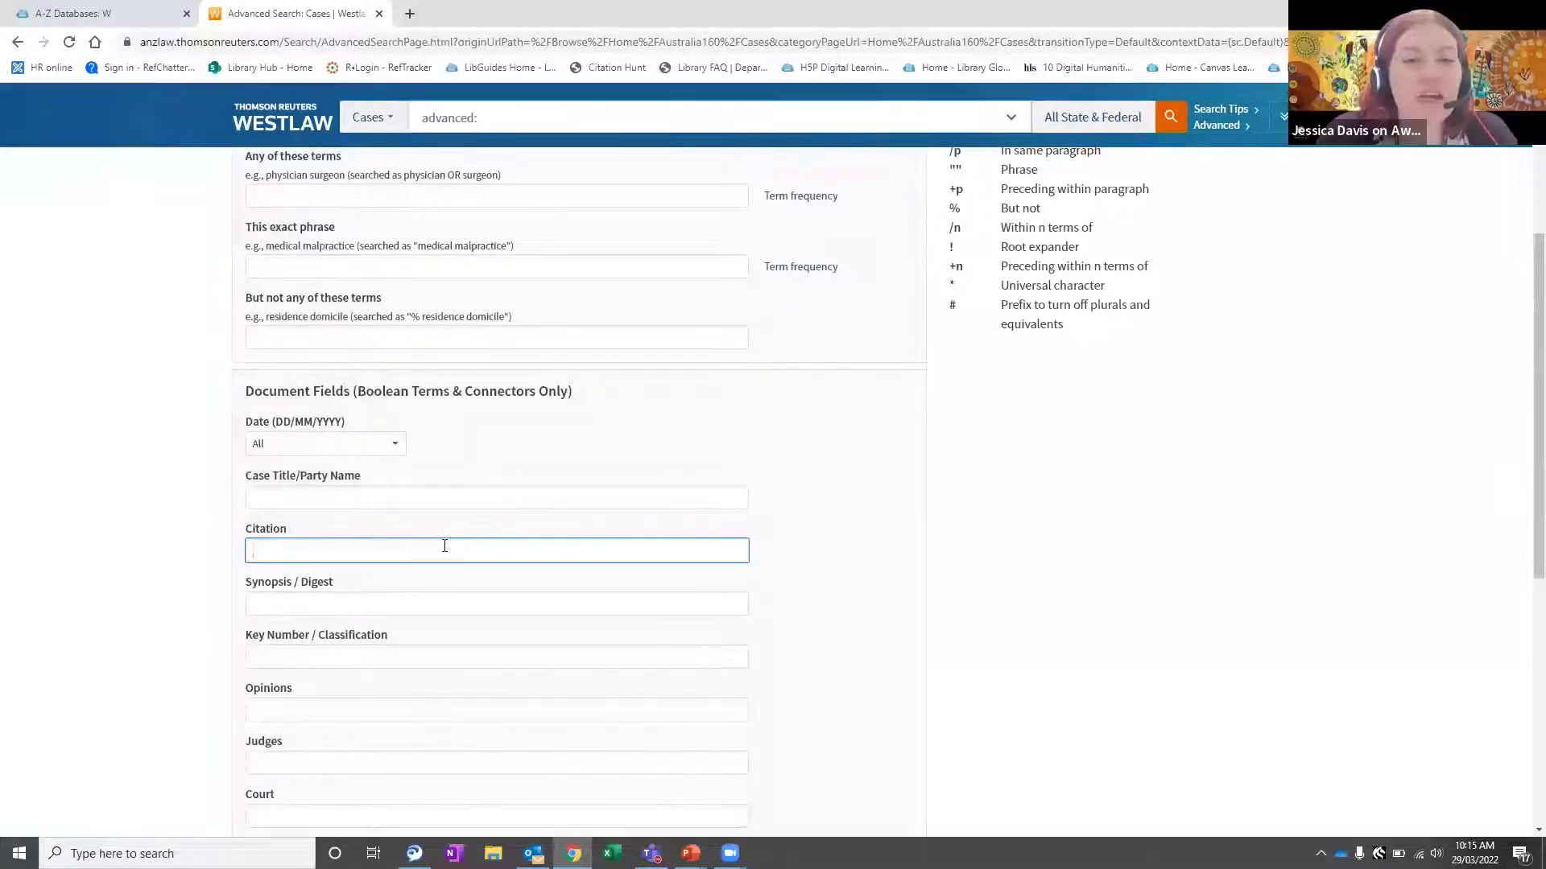
pyautogui.write('15')
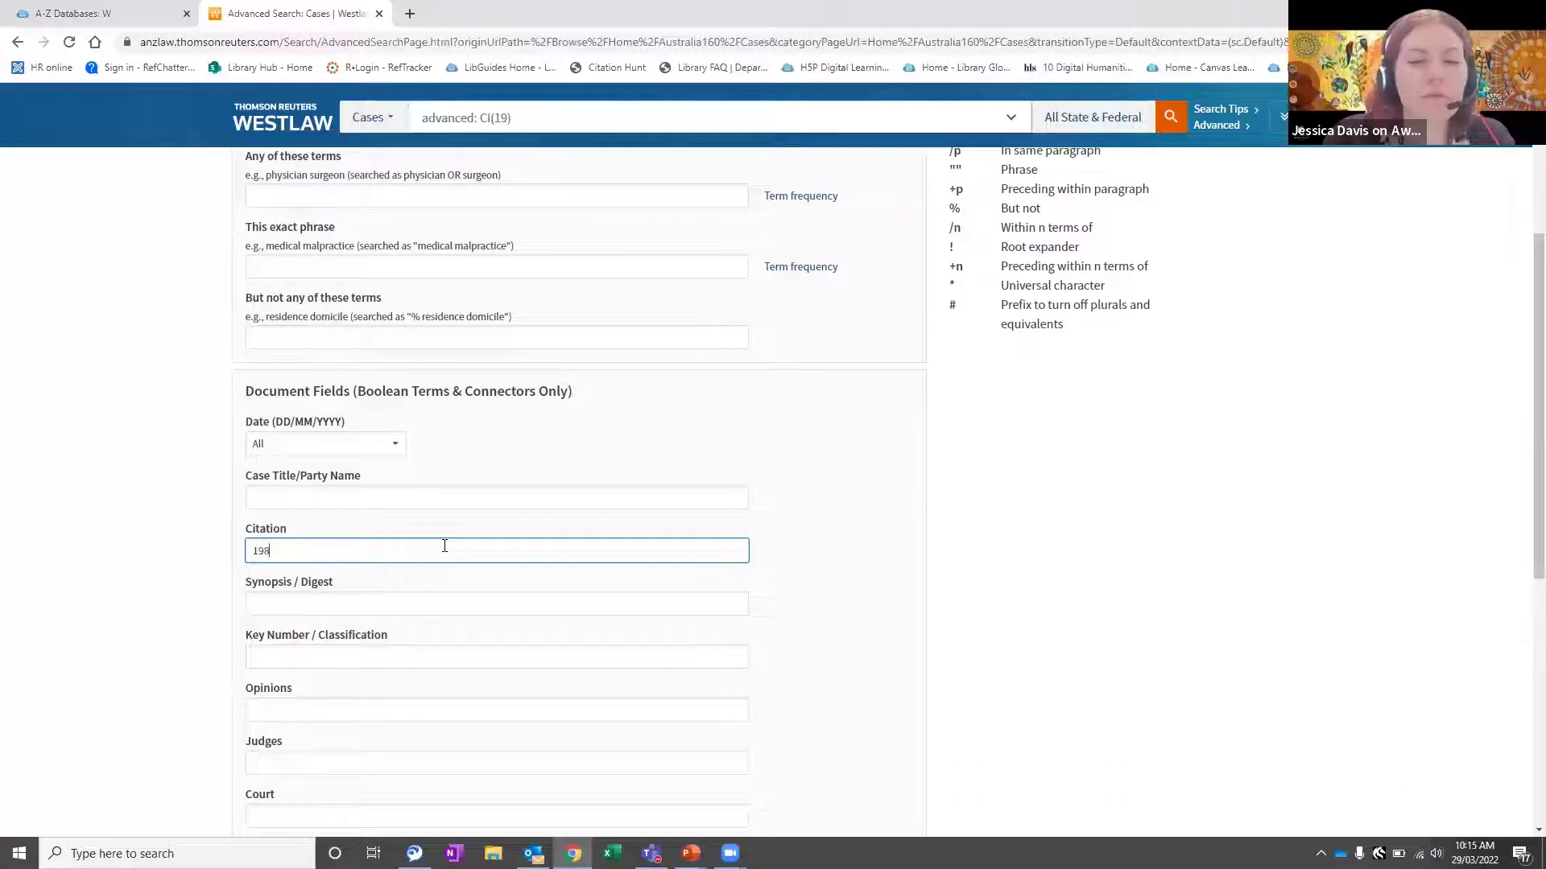
pyautogui.write('82 153 clr 168')
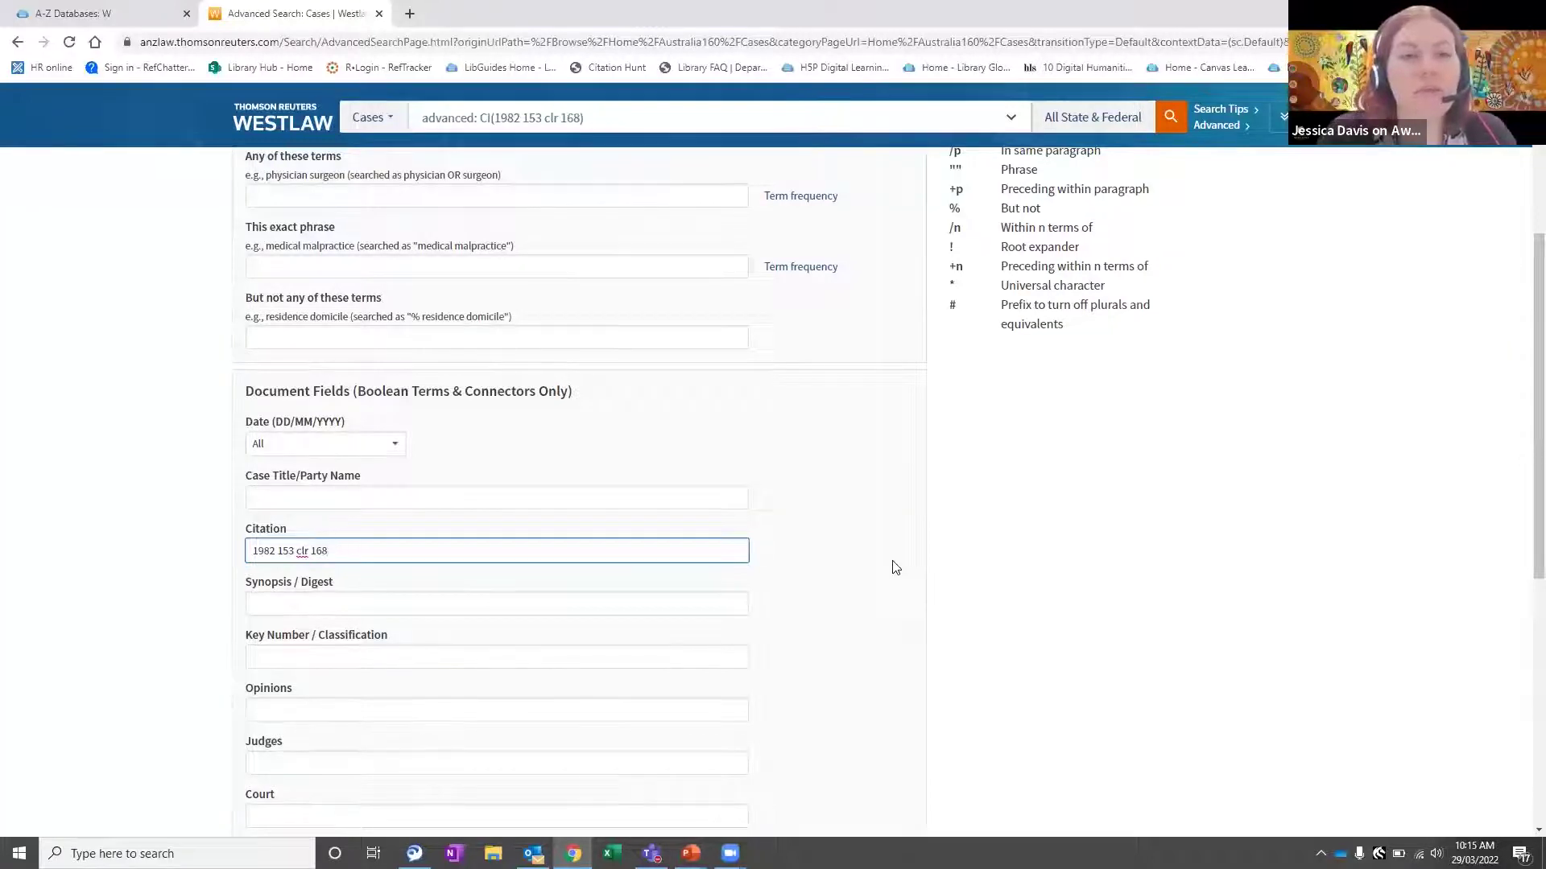
pyautogui.press('Return')
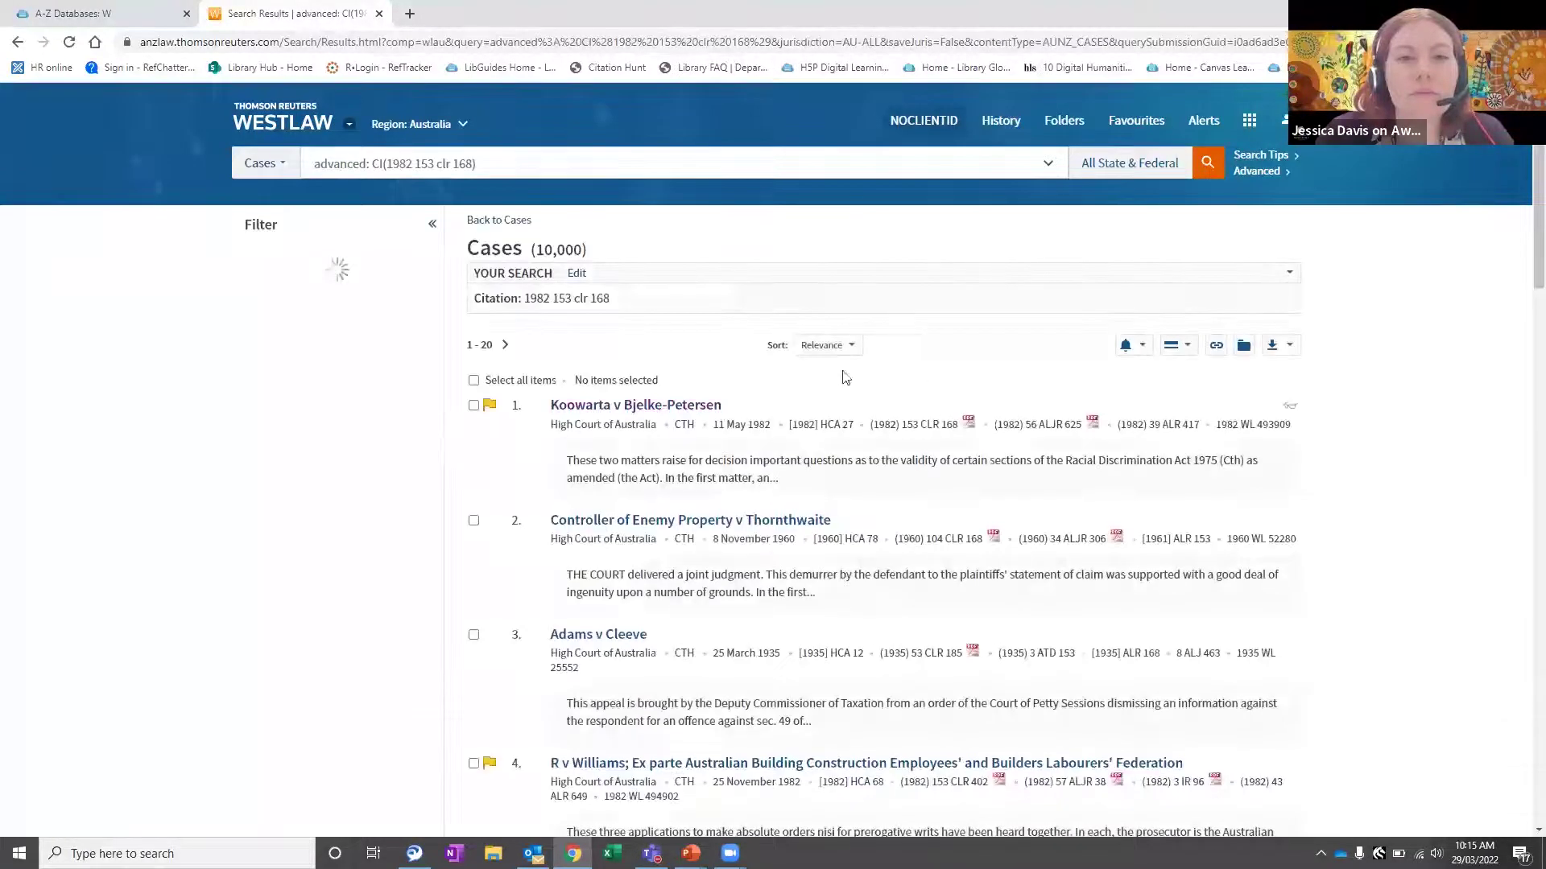
# - Open Koowarta v Bjelke-Petersen from the case results and switch to its CLR version
pyautogui.click(581, 406)
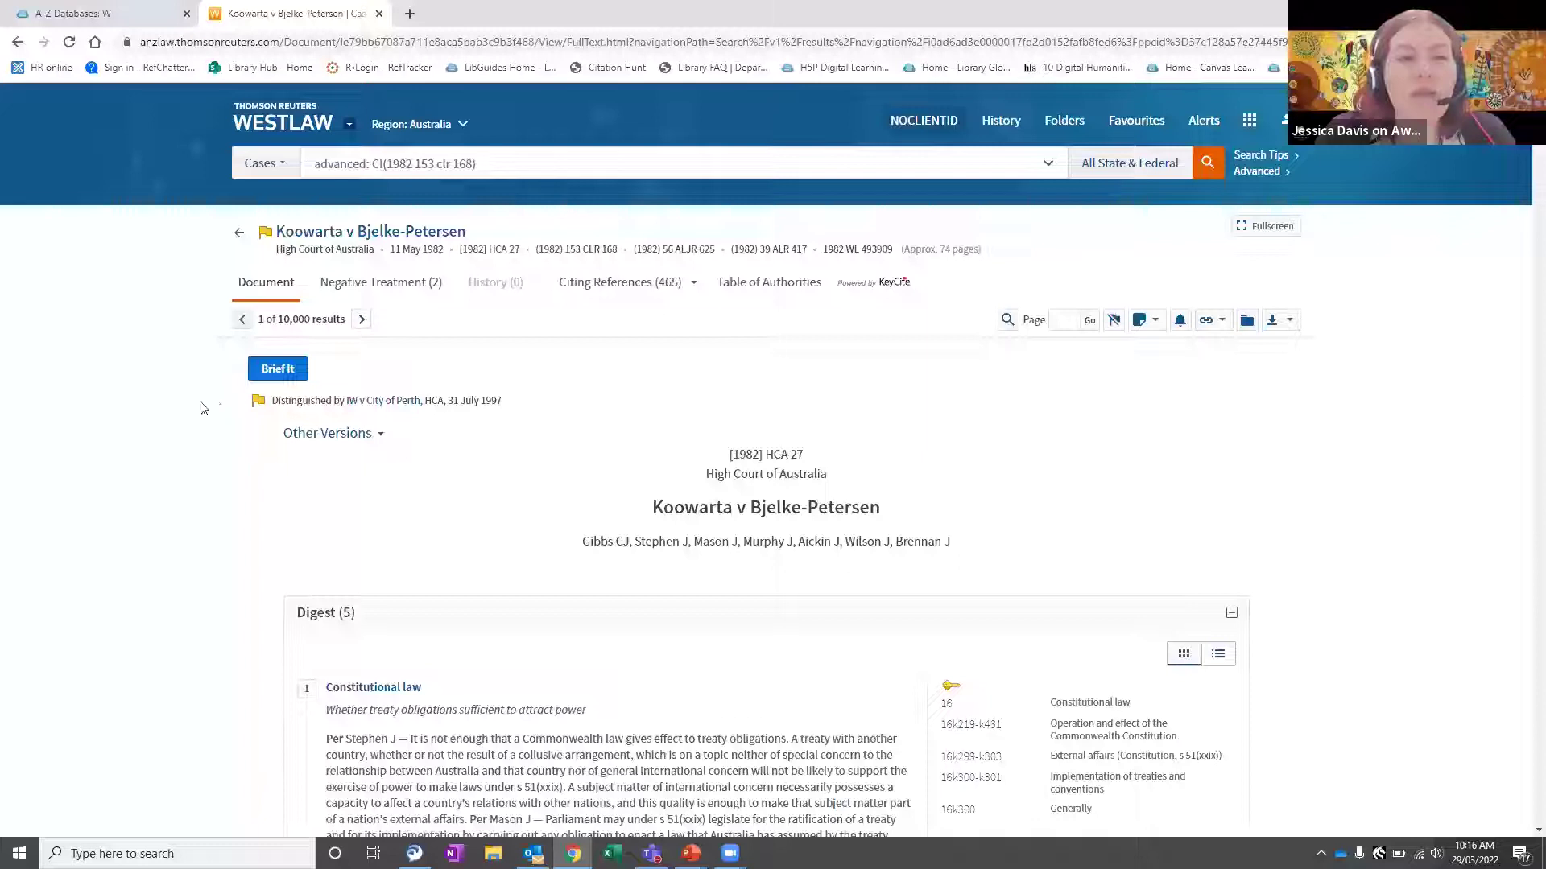
pyautogui.click(359, 436)
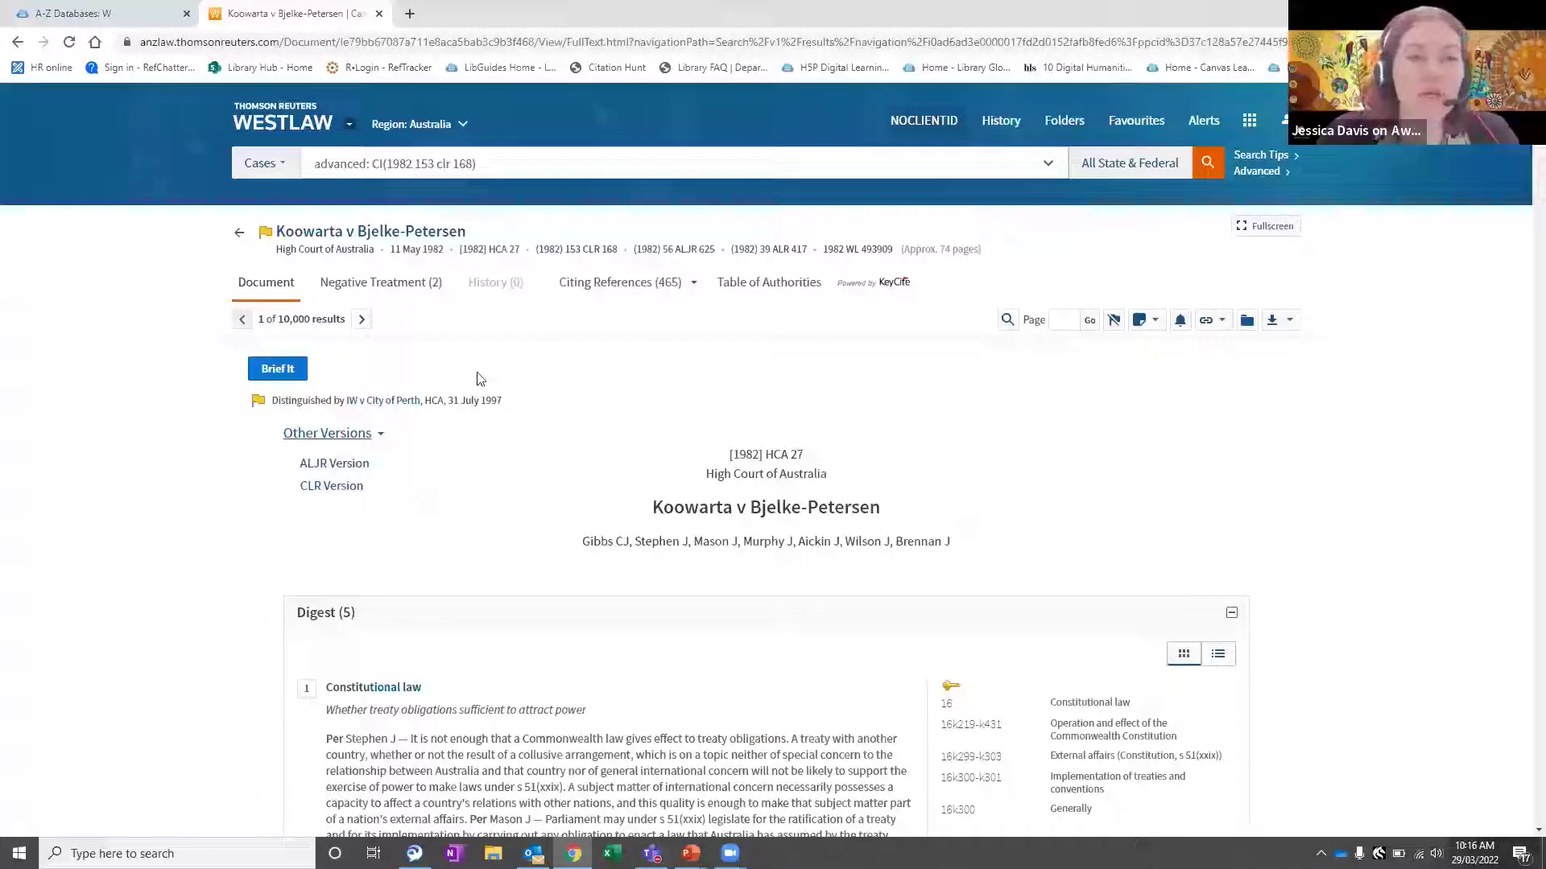
pyautogui.click(341, 487)
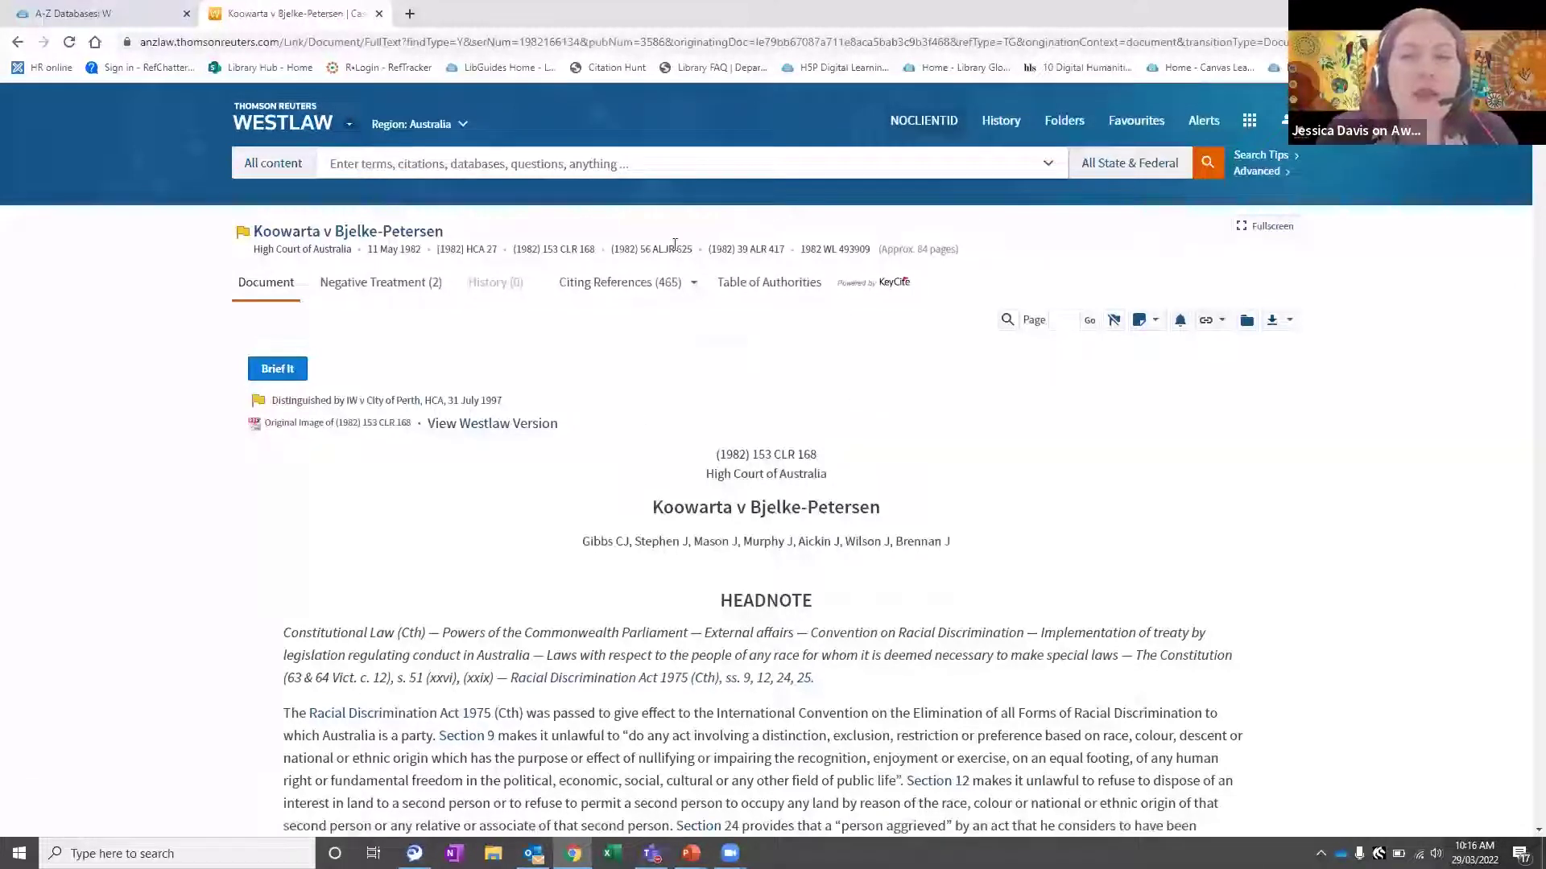
# - View the case's Negative Treatment, its Citing References categories and its Table of Authorities
pyautogui.click(355, 288)
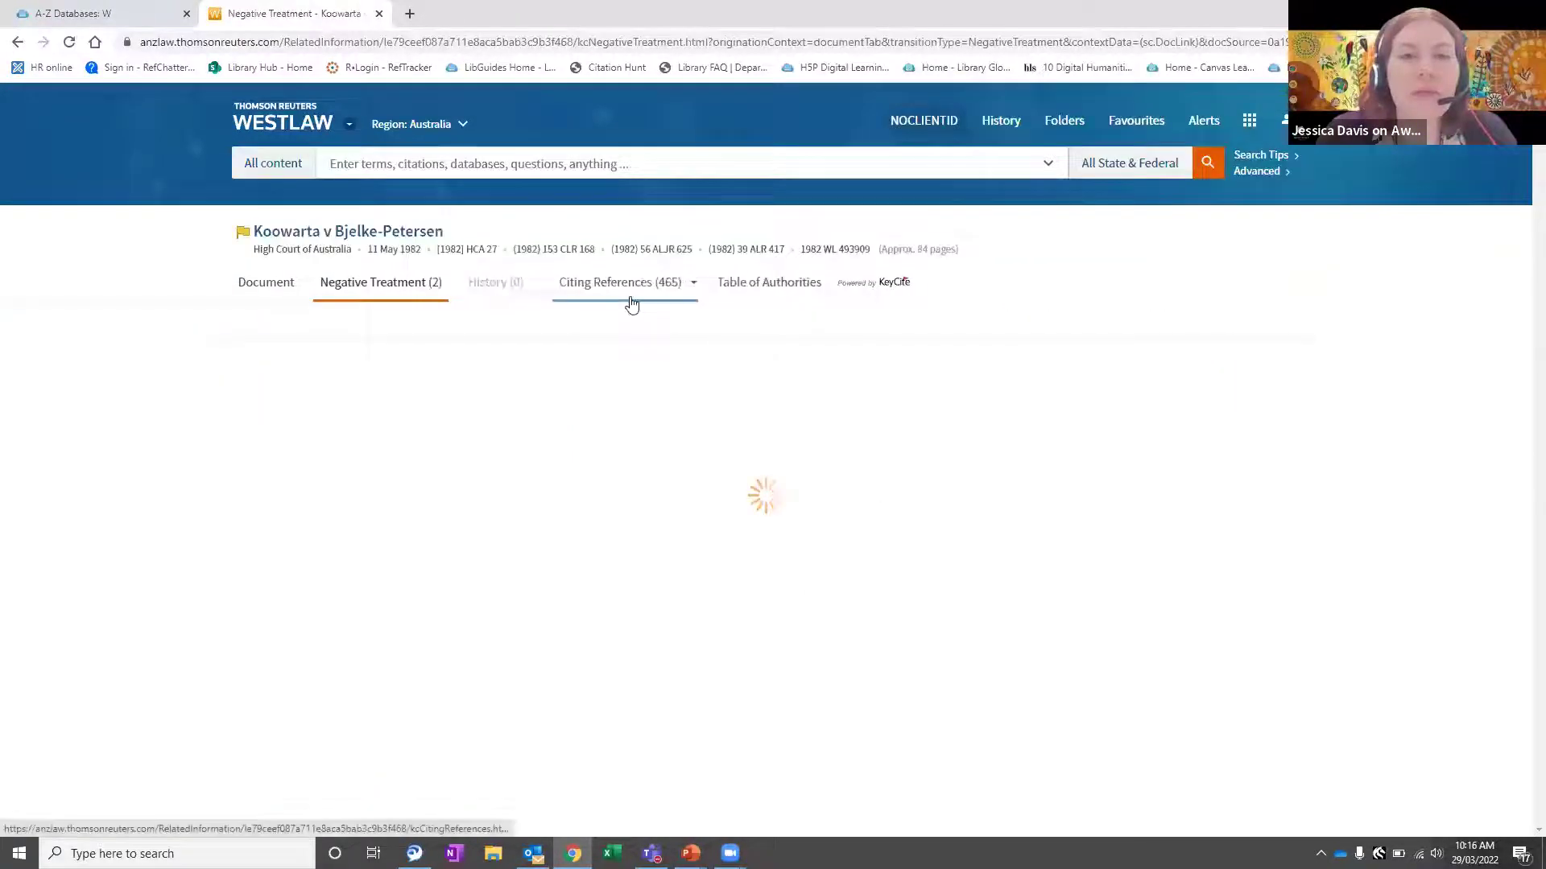
pyautogui.moveTo(762, 321)
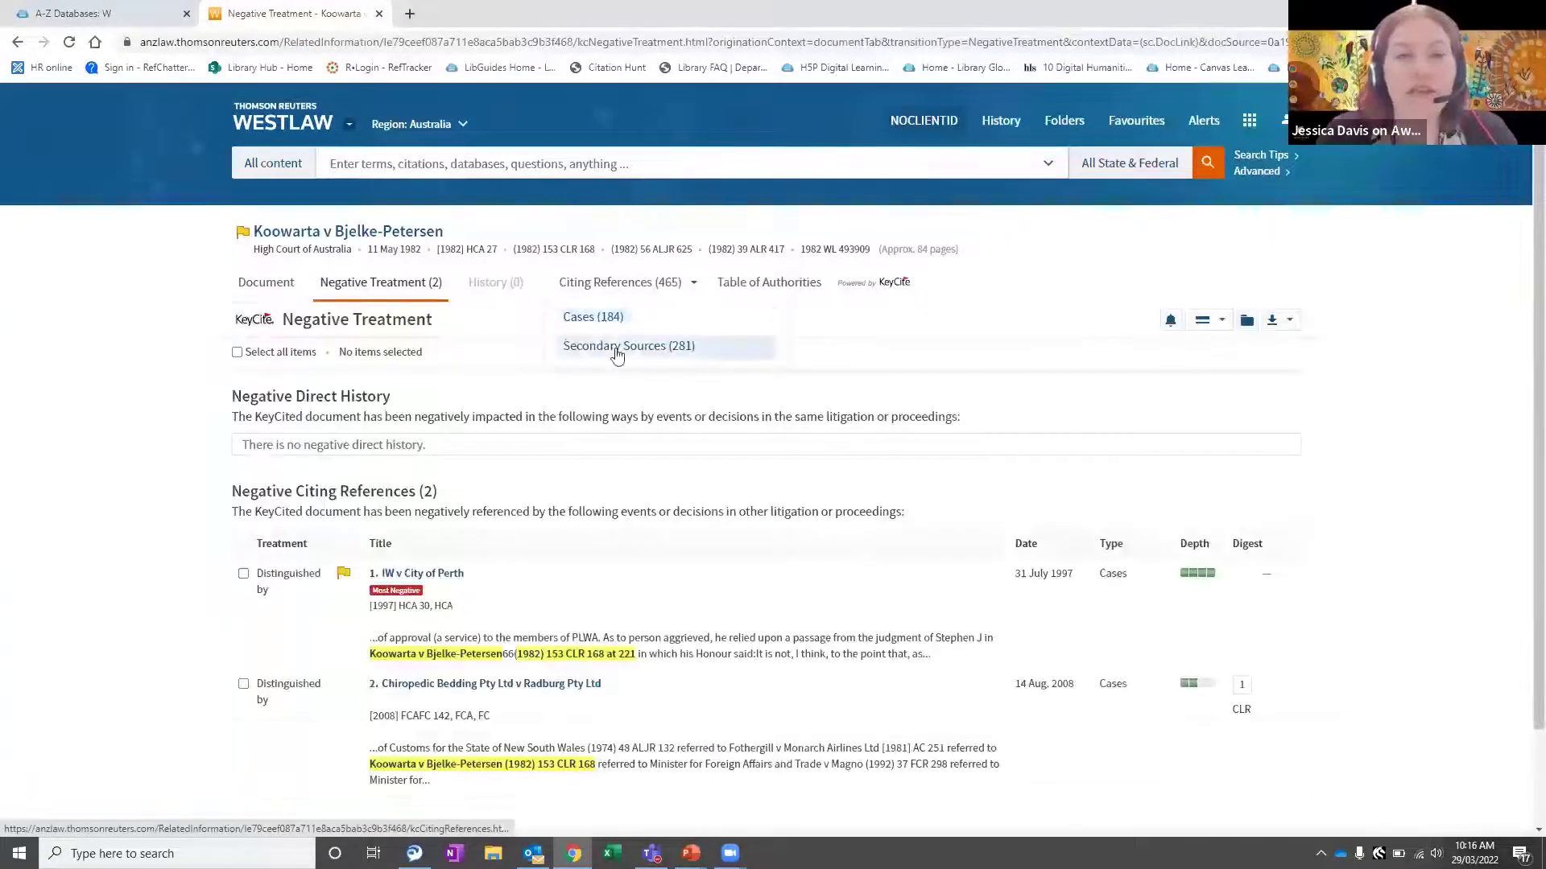
pyautogui.click(801, 287)
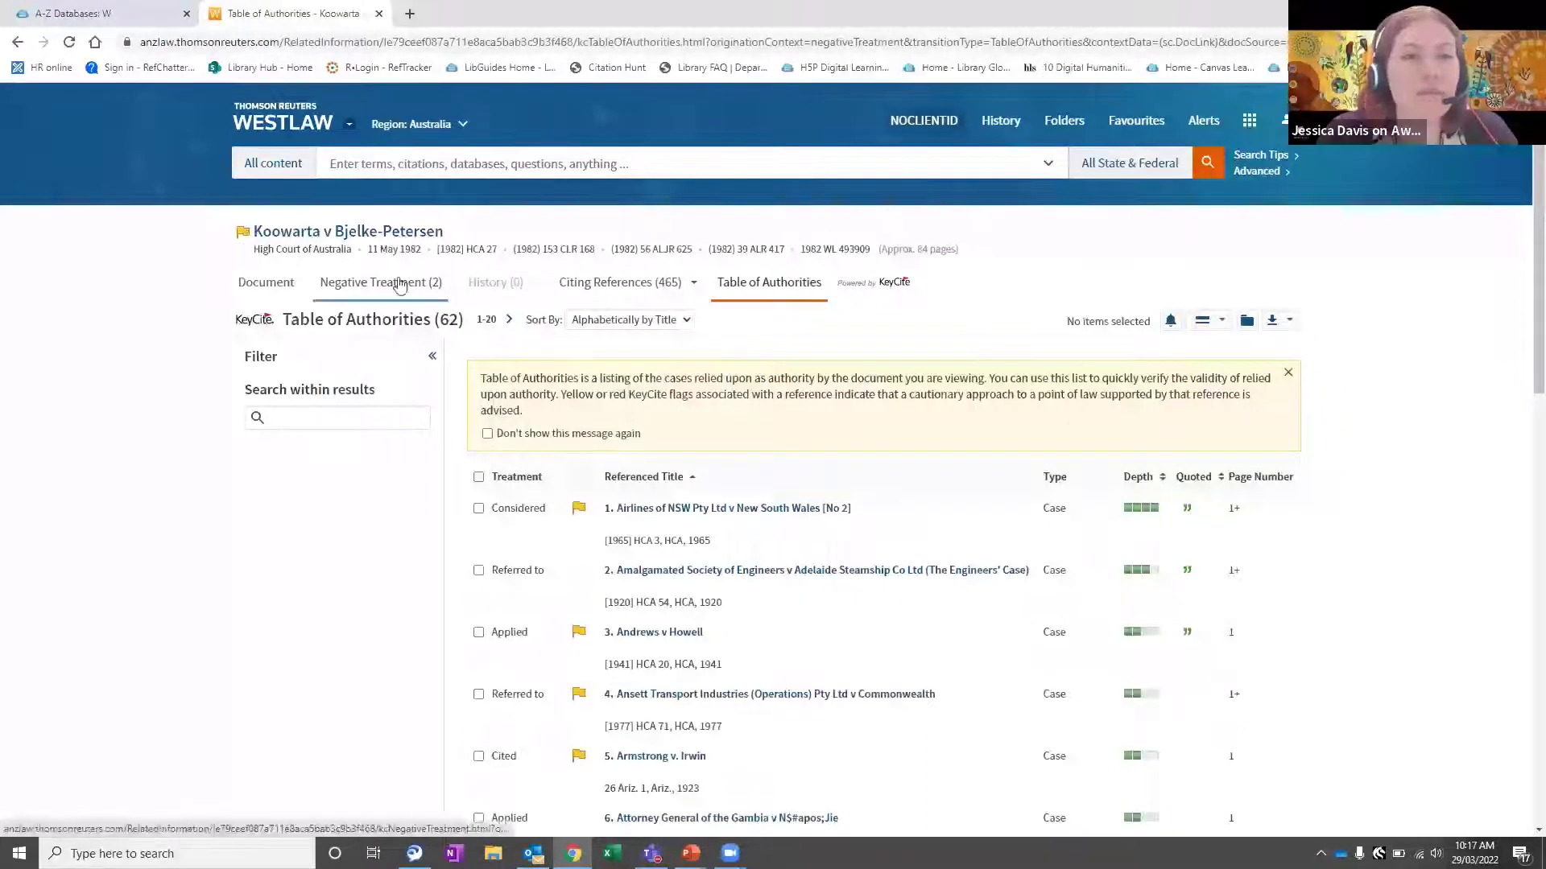
pyautogui.scroll(-2, 722, 250)
pyautogui.scroll(2, 740, 238)
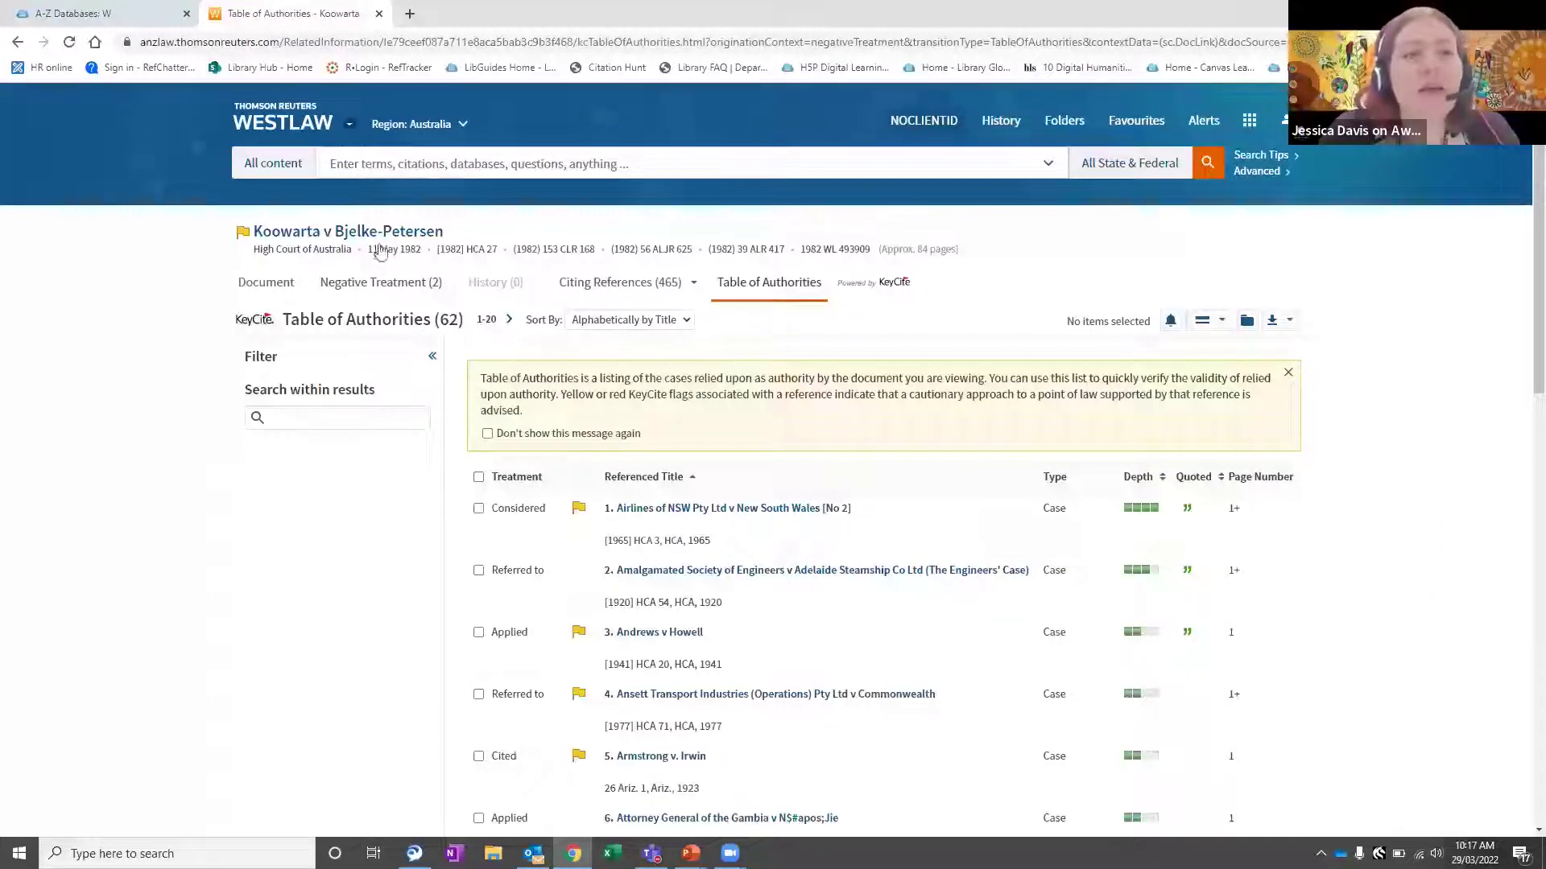
# - Return to the Westlaw home page, open the Key Numbers content type and look over its list of legal topics
pyautogui.click(281, 126)
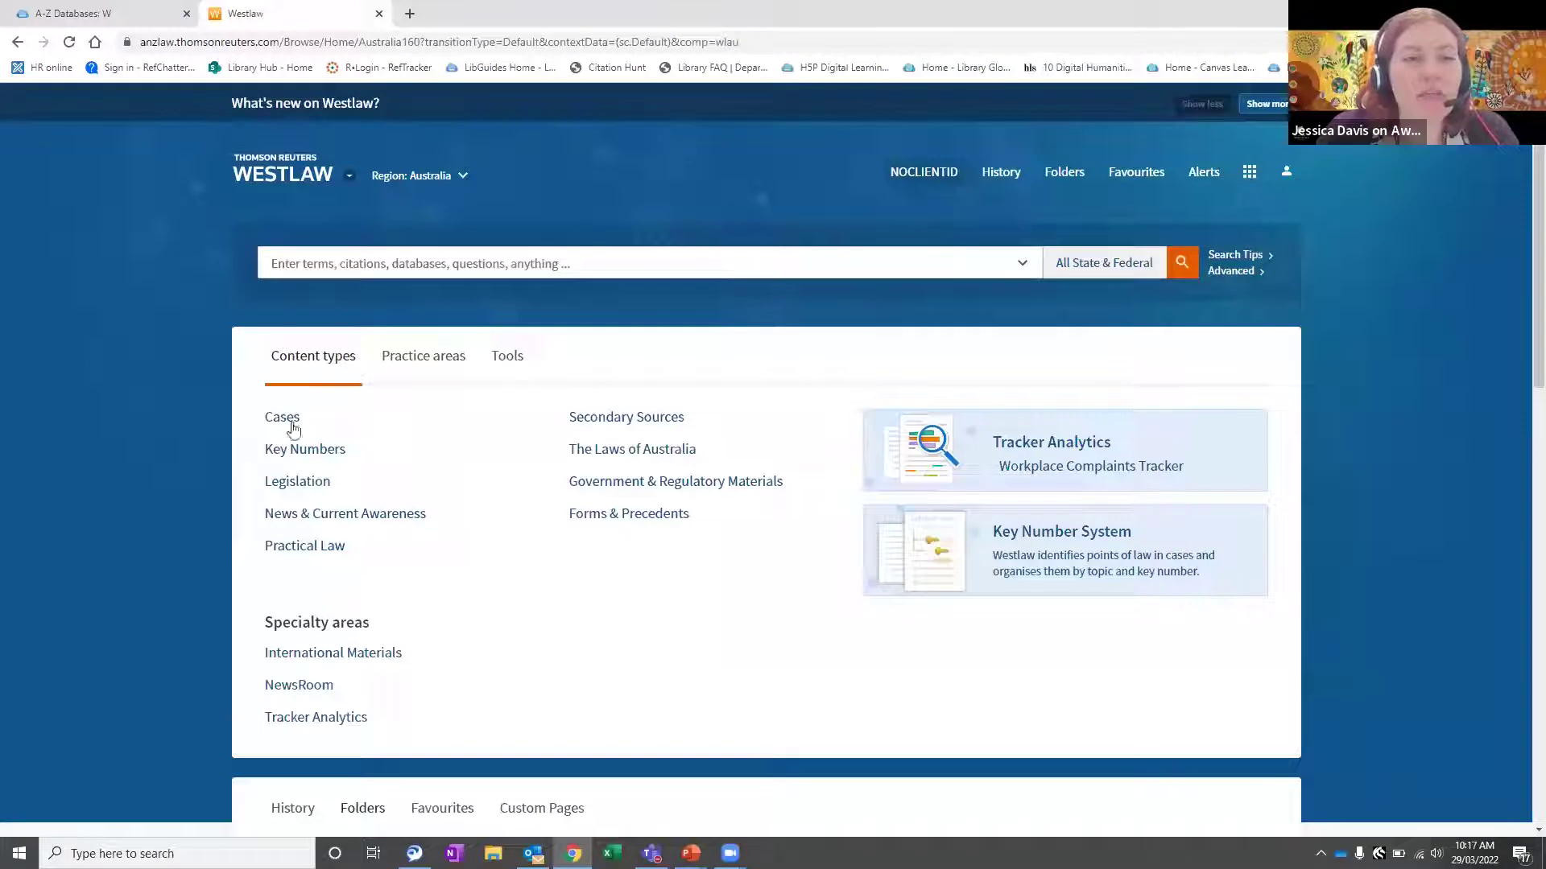
pyautogui.click(320, 455)
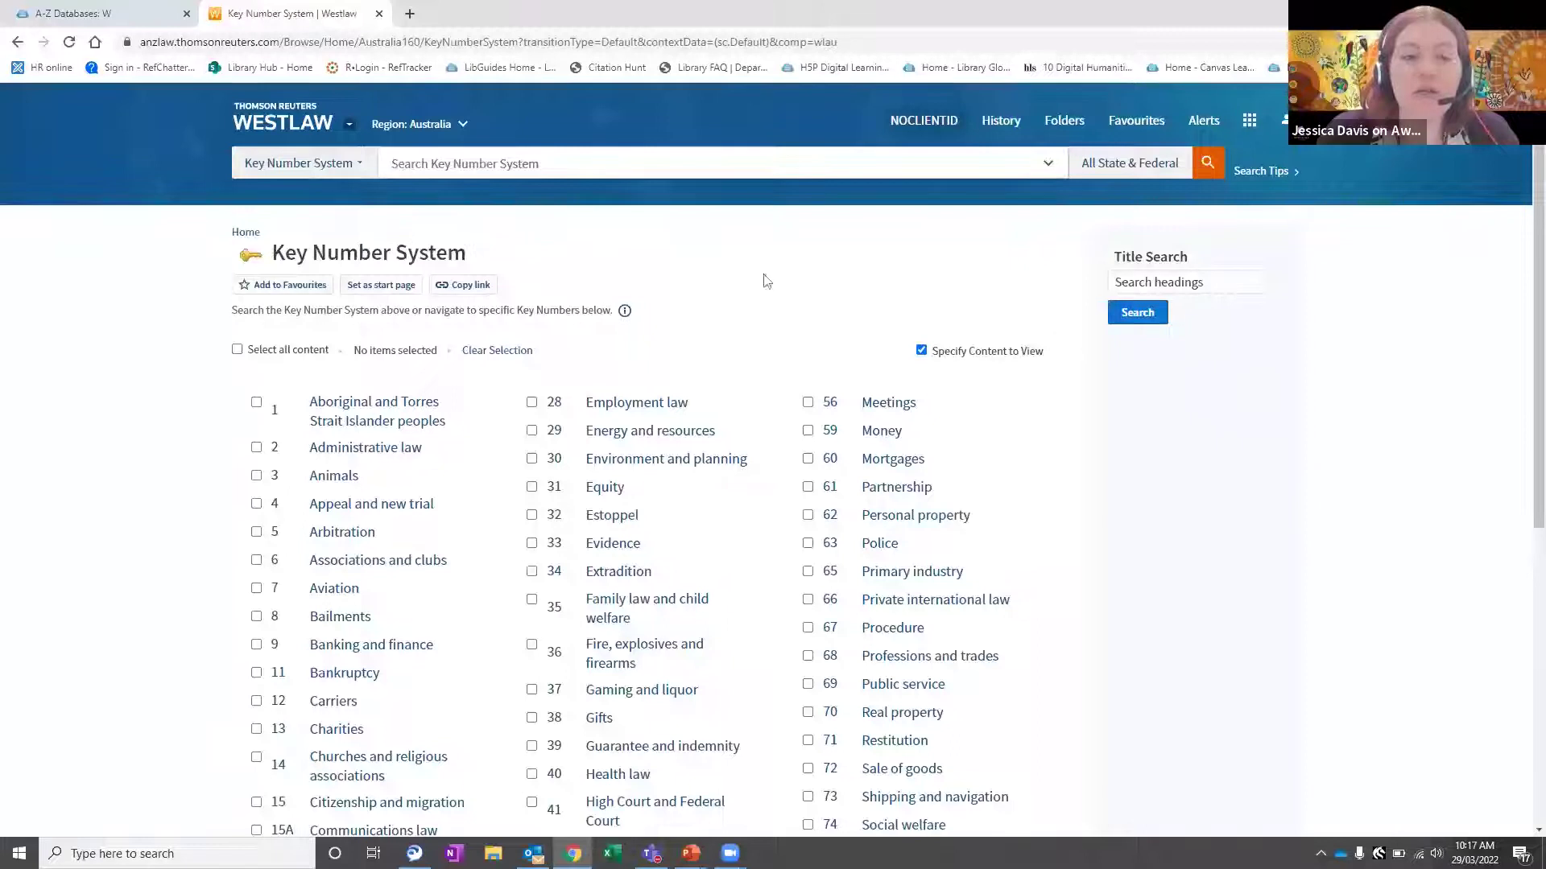
pyautogui.scroll(-1, 769, 326)
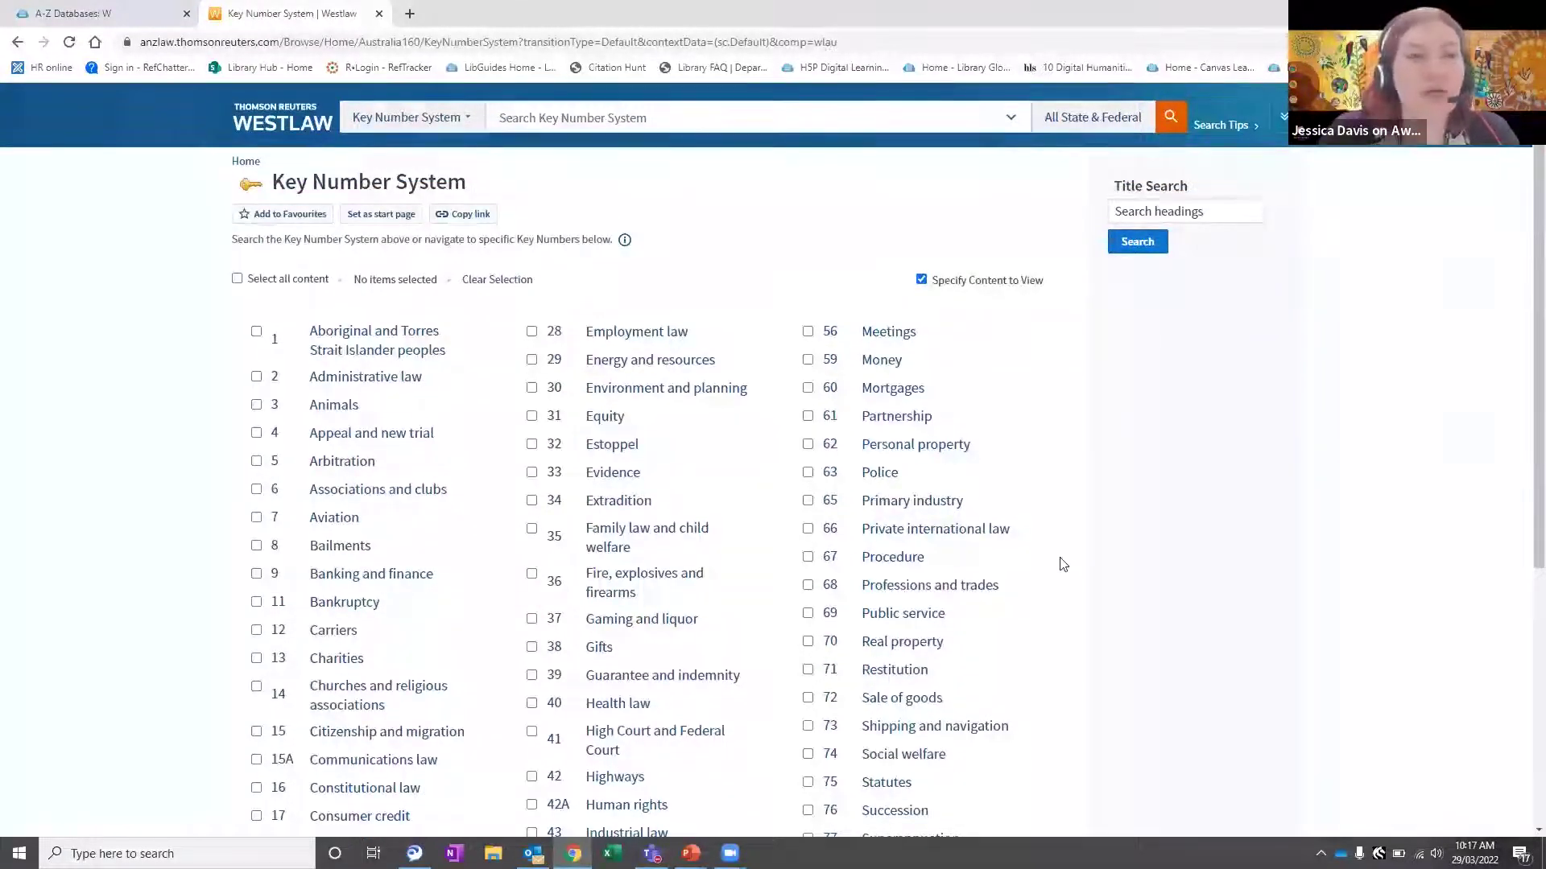
pyautogui.scroll(-1, 1119, 607)
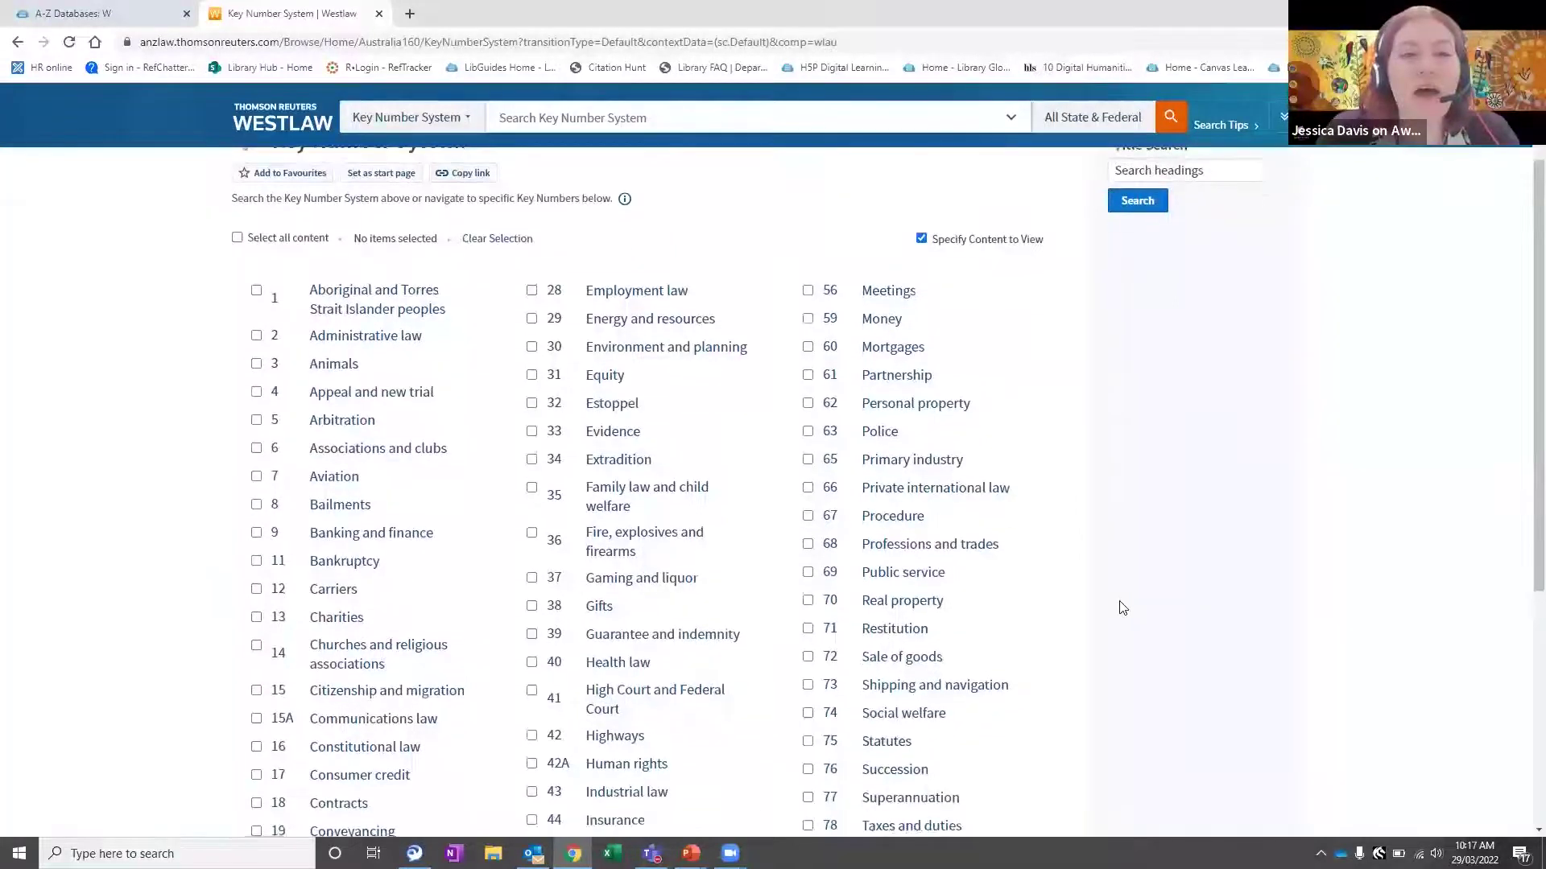
pyautogui.scroll(3, 1118, 607)
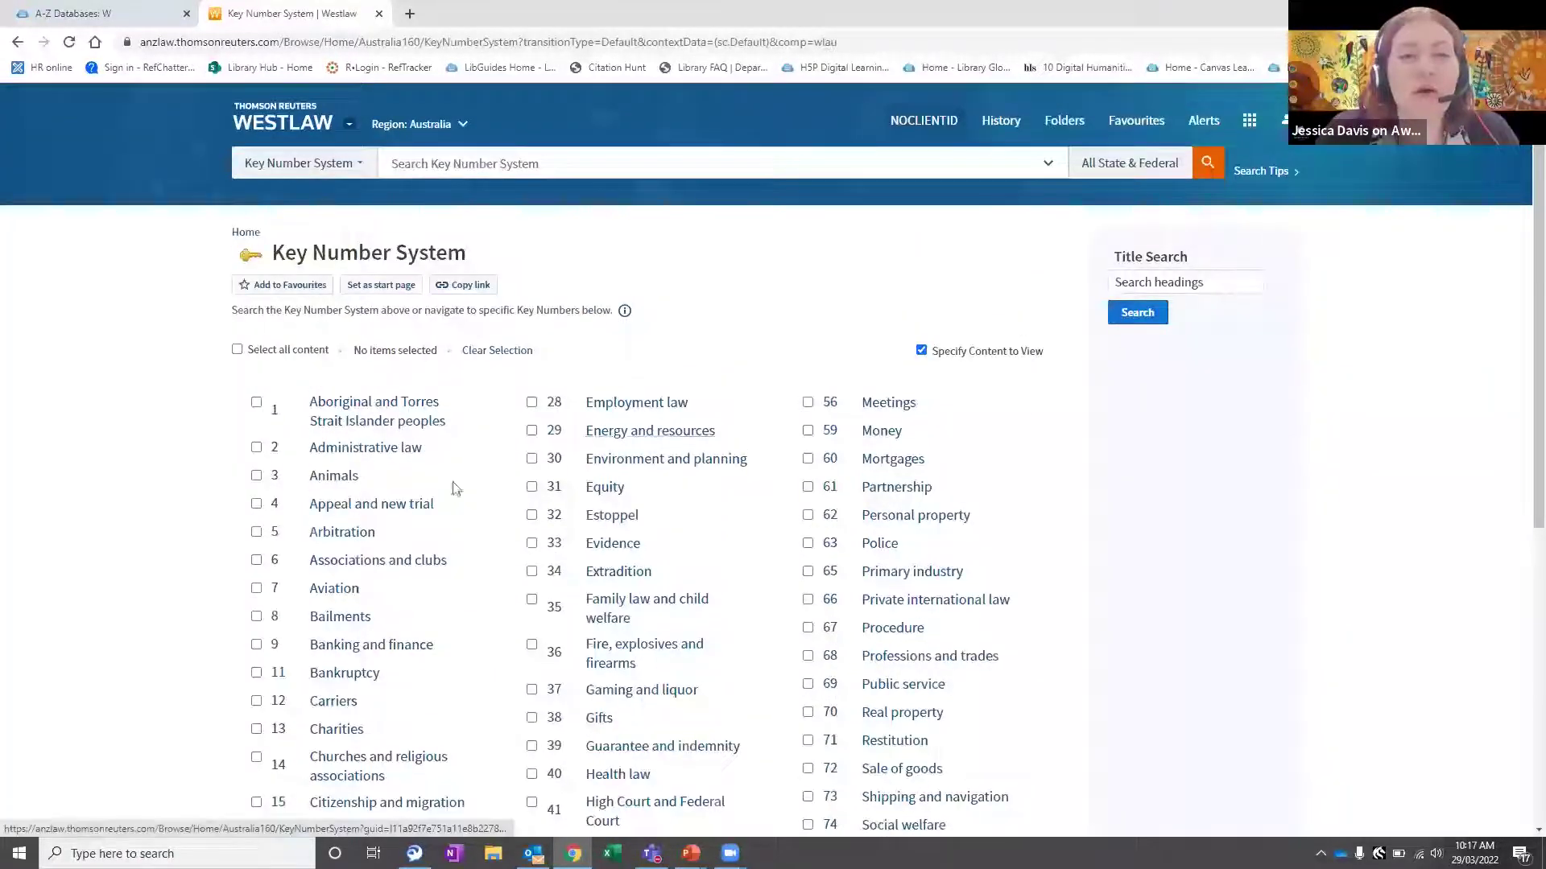
# - Open the 32 Estoppel topic in the Key Number System and look through its subtopics
pyautogui.click(607, 522)
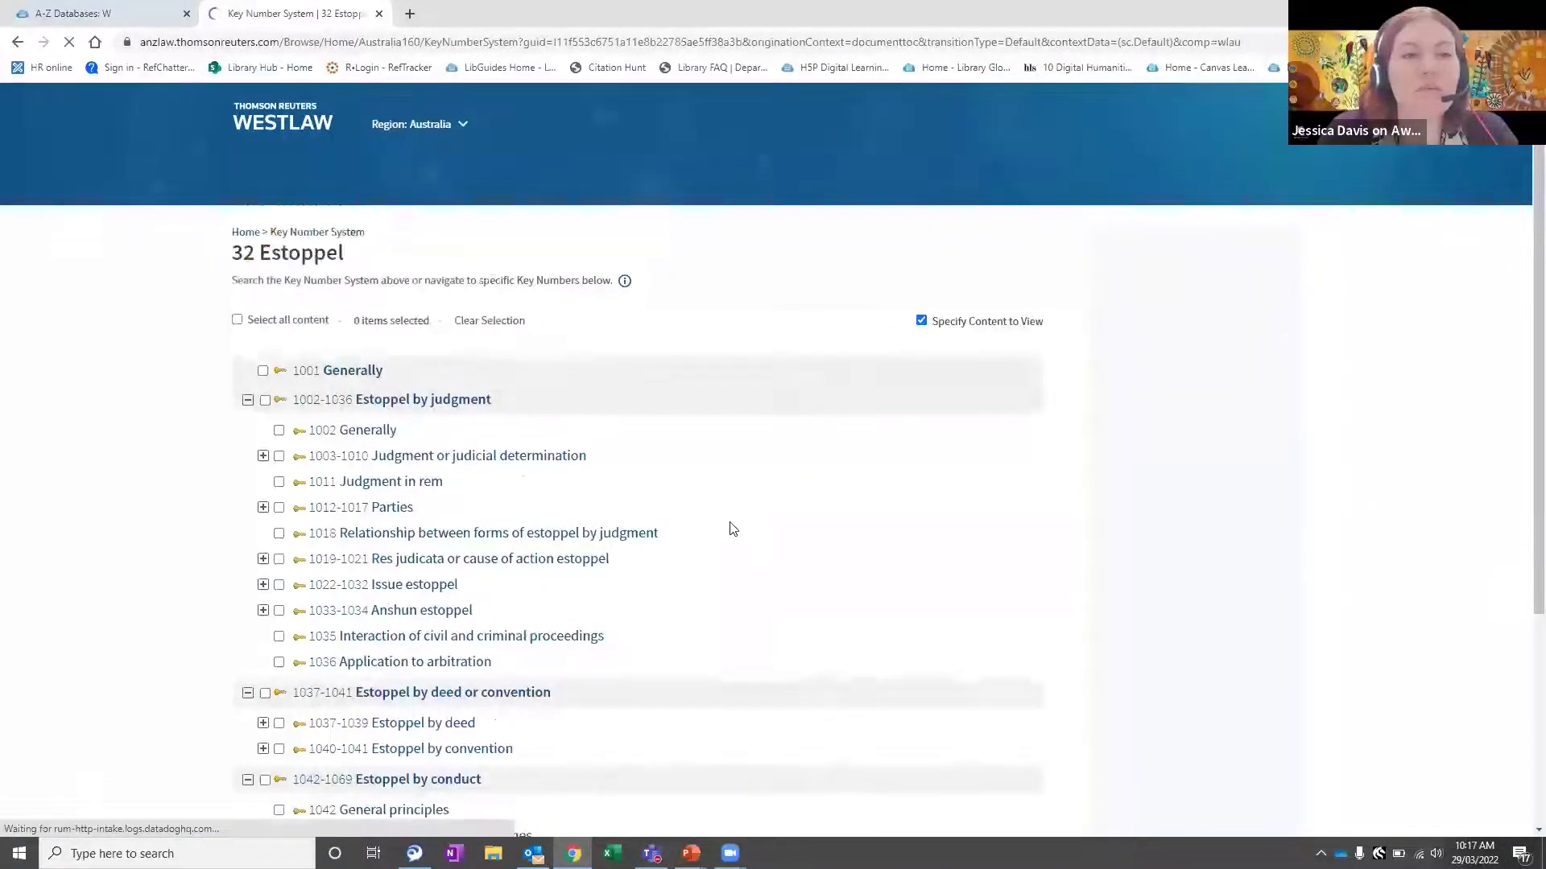
pyautogui.scroll(-1, 493, 413)
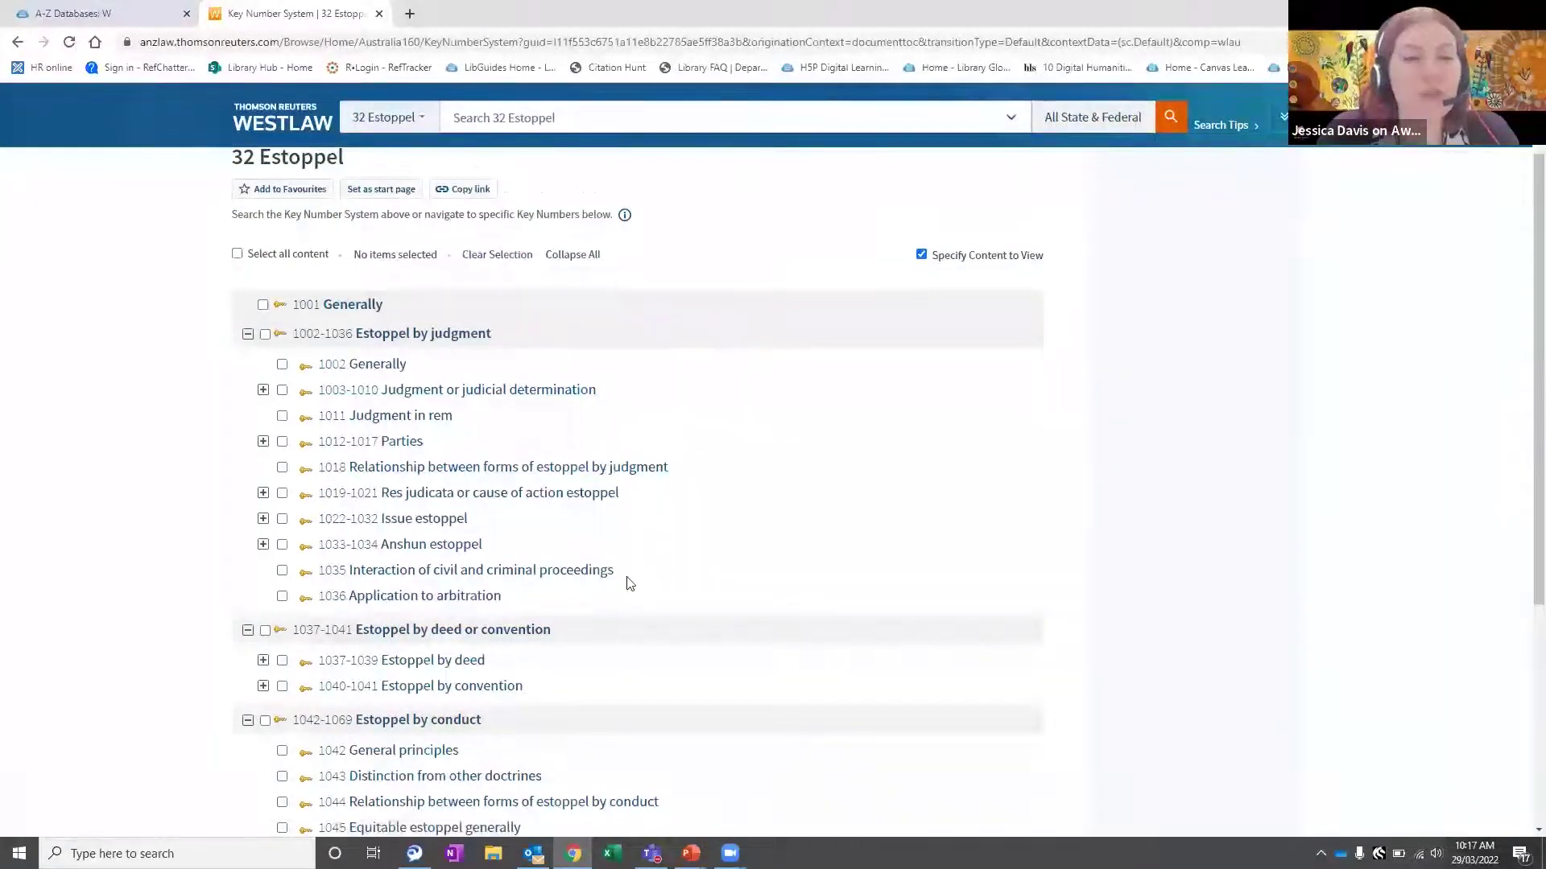
pyautogui.scroll(-2, 624, 579)
pyautogui.scroll(-1, 629, 583)
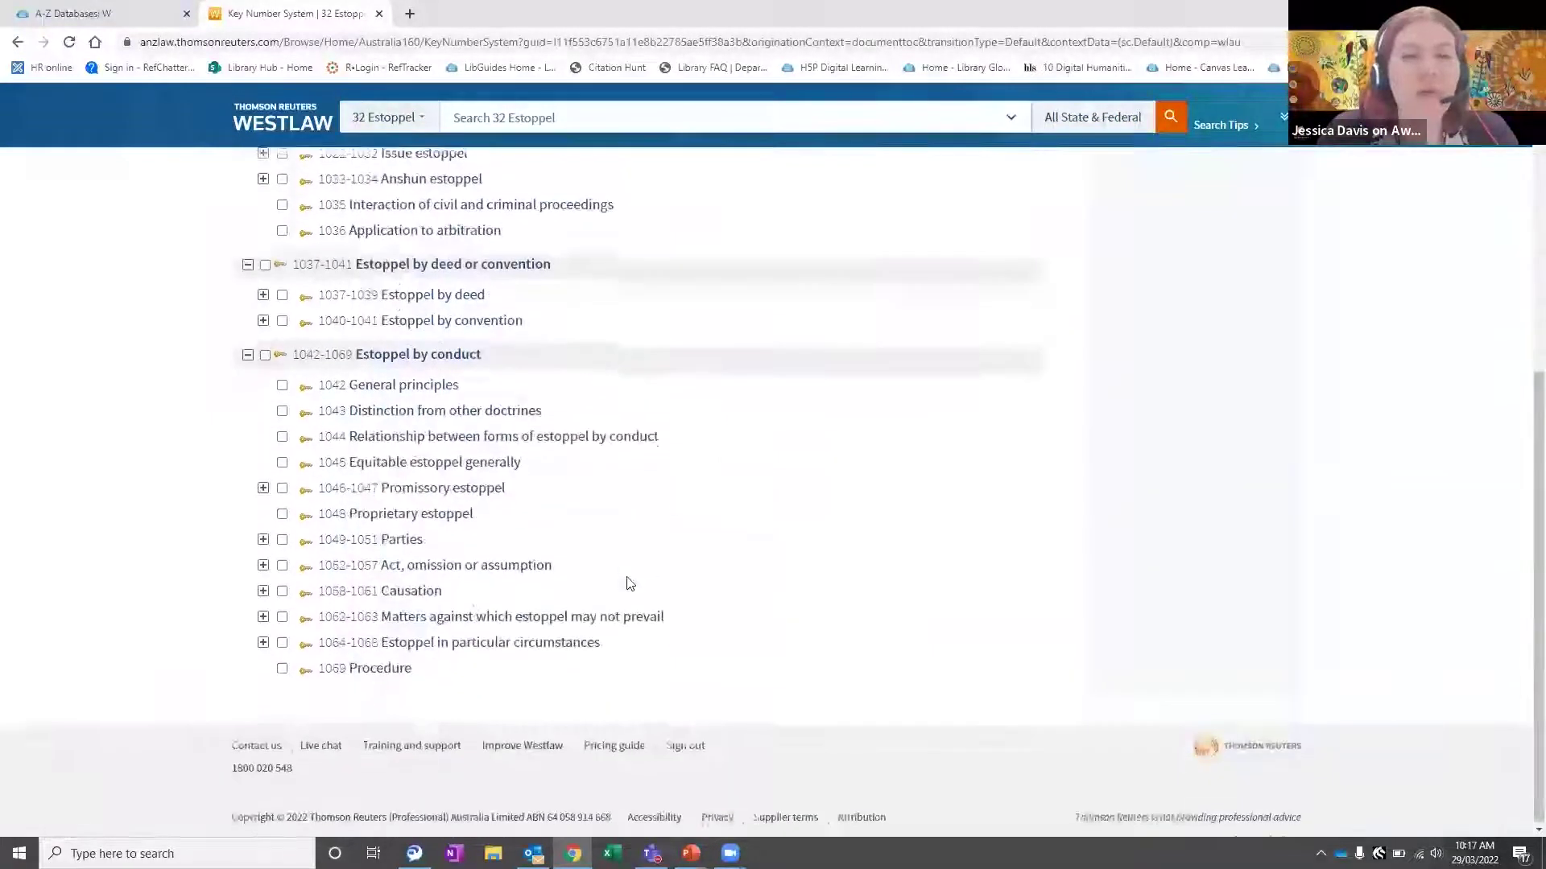
pyautogui.scroll(3, 710, 567)
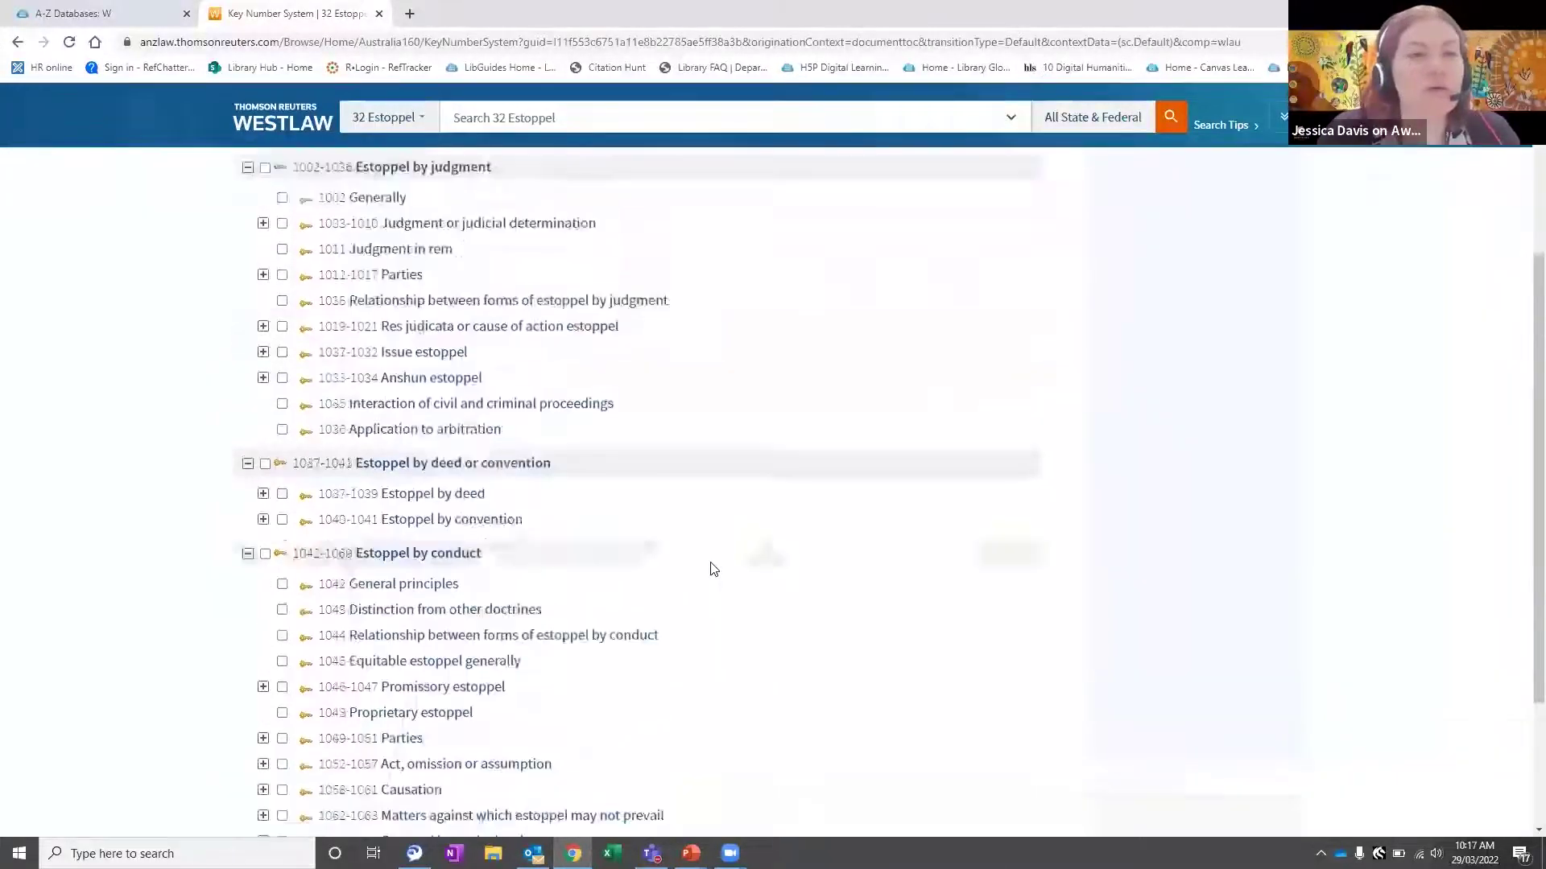
# - Open key number 1011 Judgment in rem under Estoppel by judgment and browse the cases listed for it
pyautogui.click(356, 438)
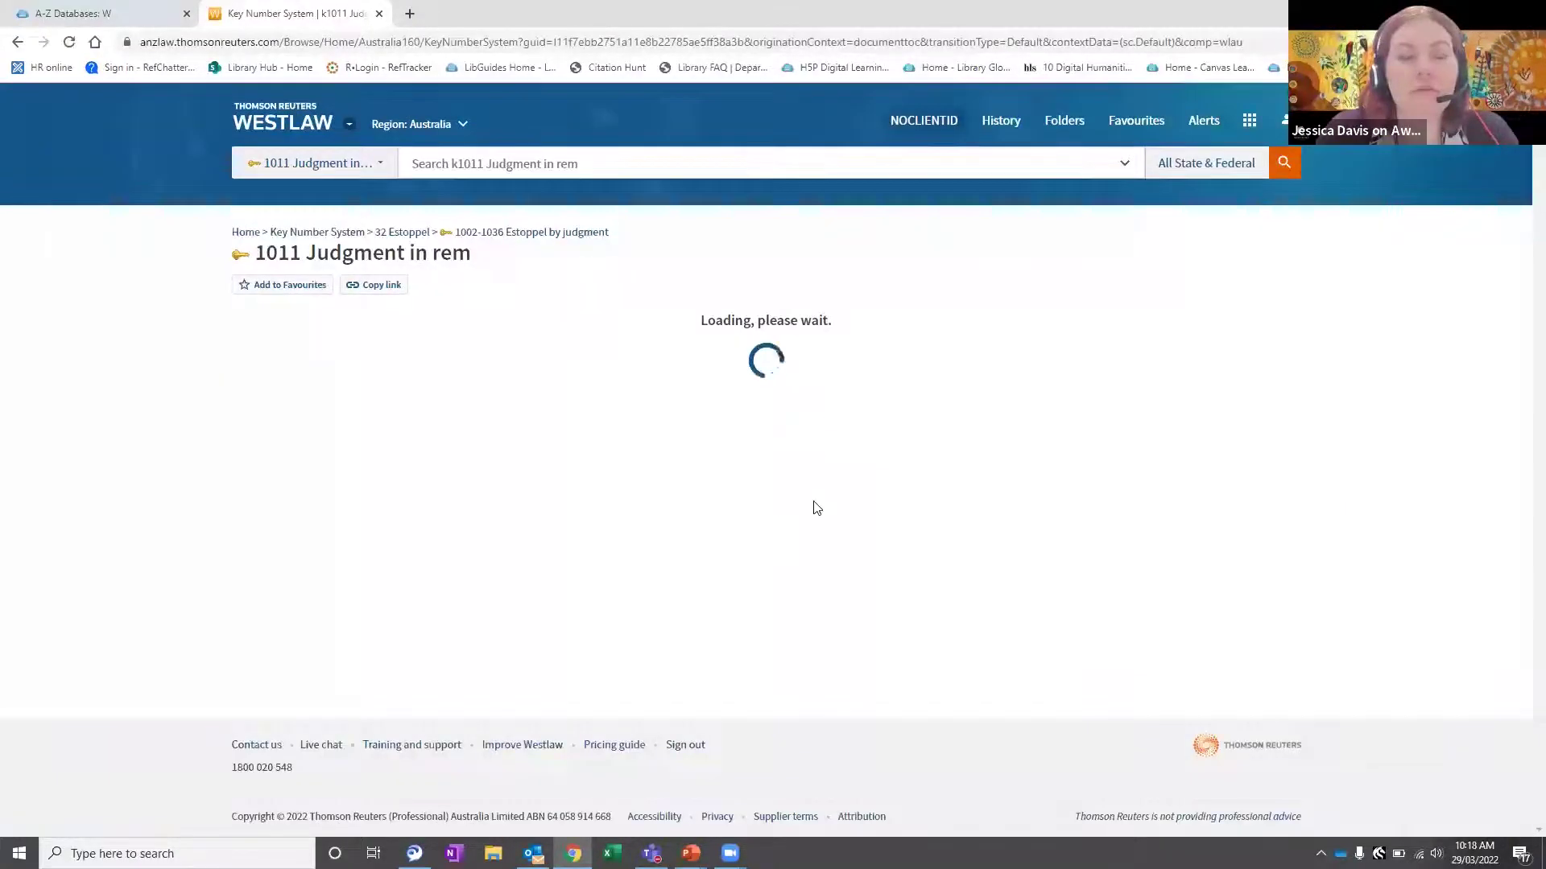
pyautogui.scroll(-1, 943, 521)
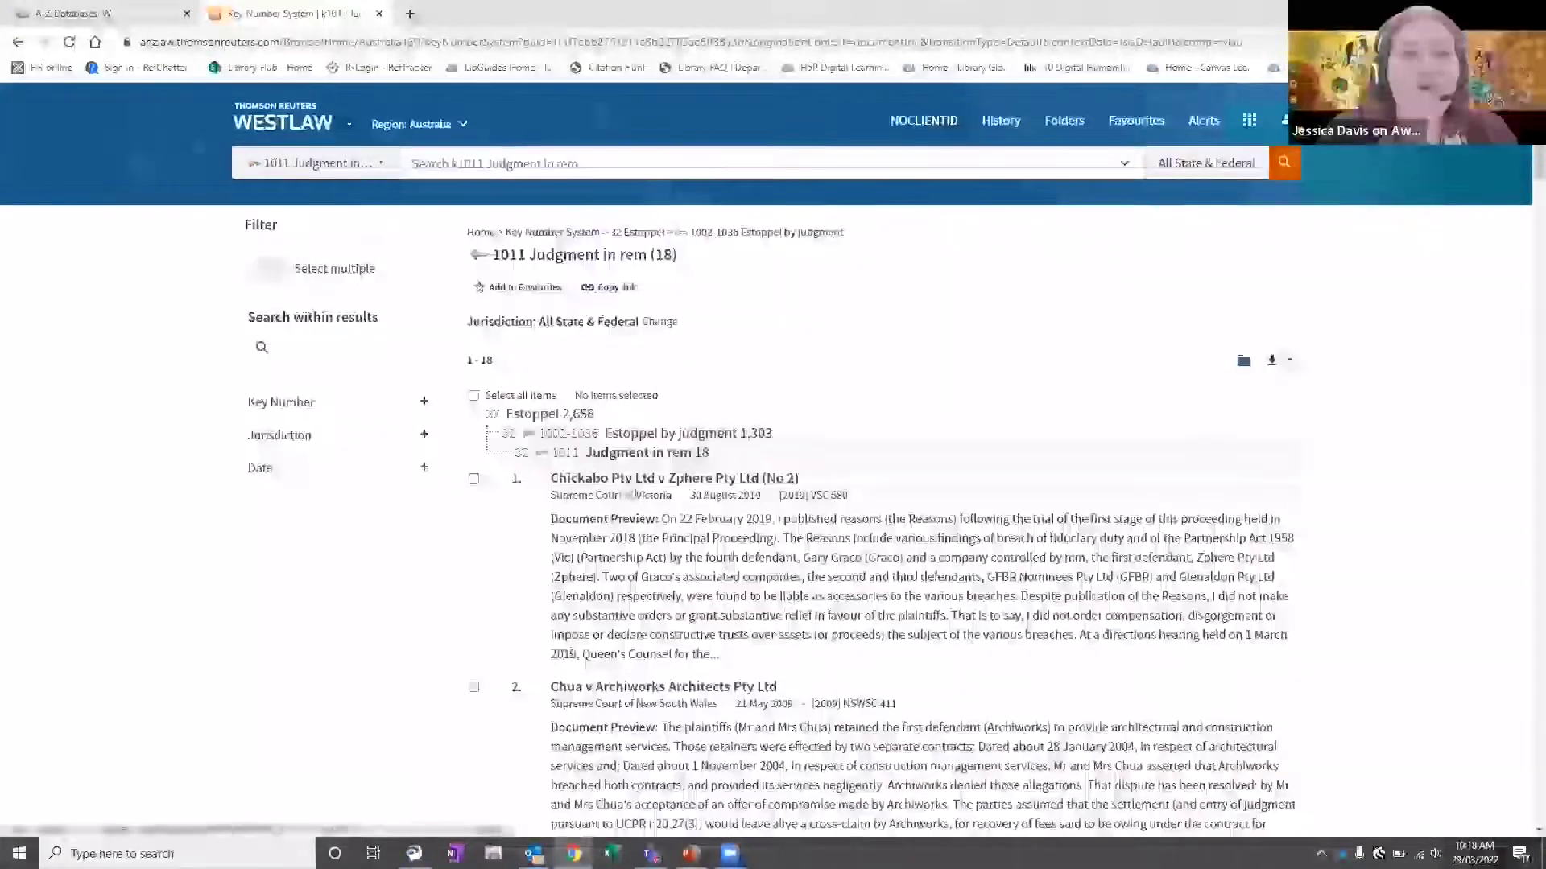
pyautogui.scroll(-3, 785, 598)
pyautogui.scroll(-10, 785, 597)
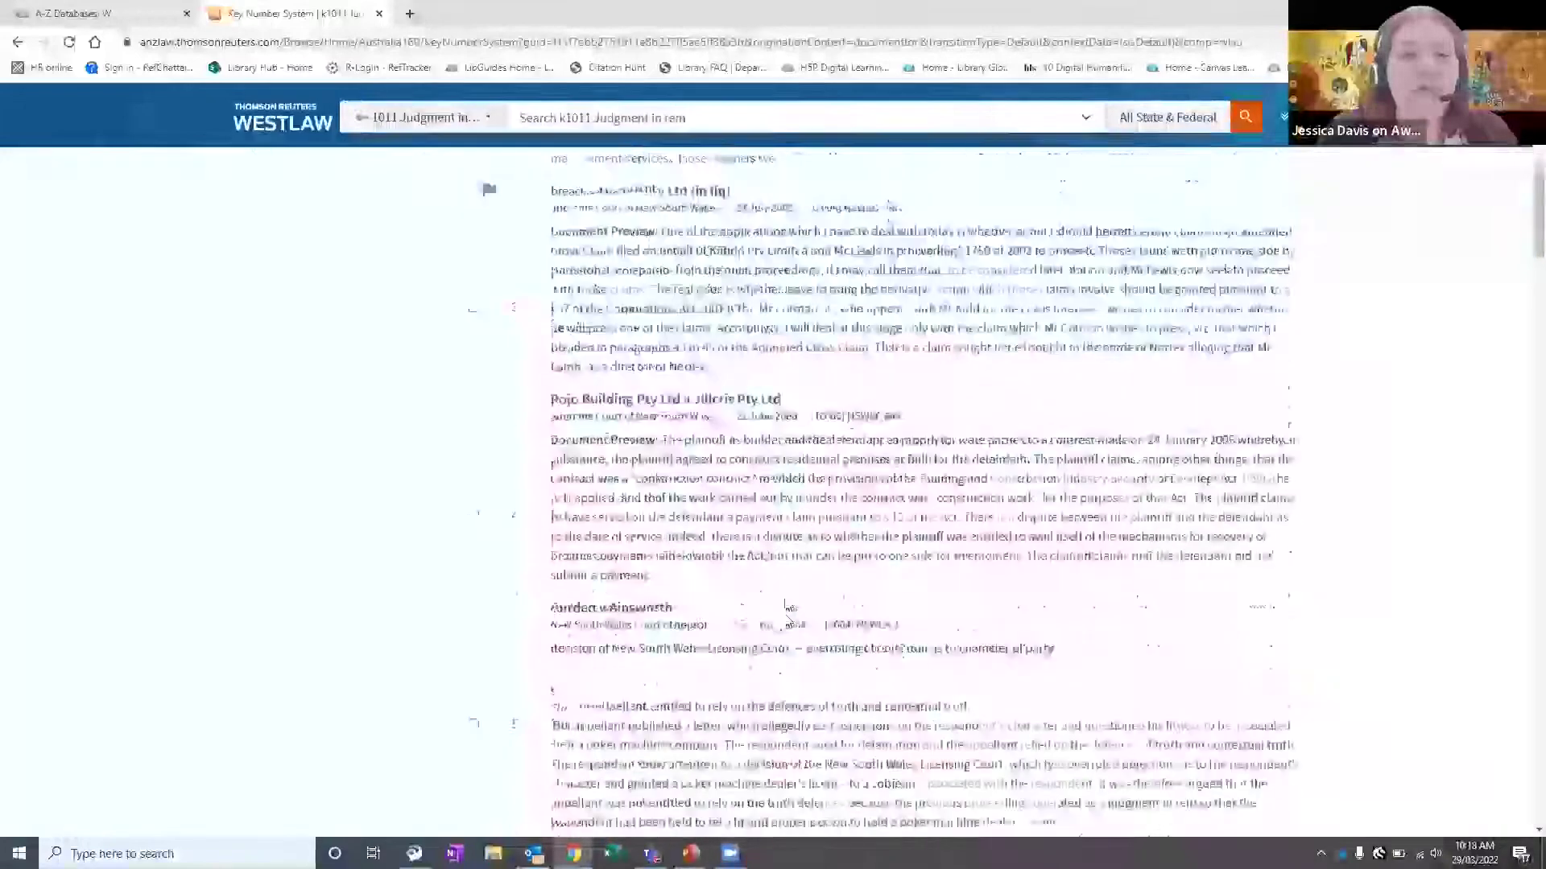
# - Read through the case summaries listed under key number 1011 Judgment in rem
pyautogui.scroll(-6, 785, 602)
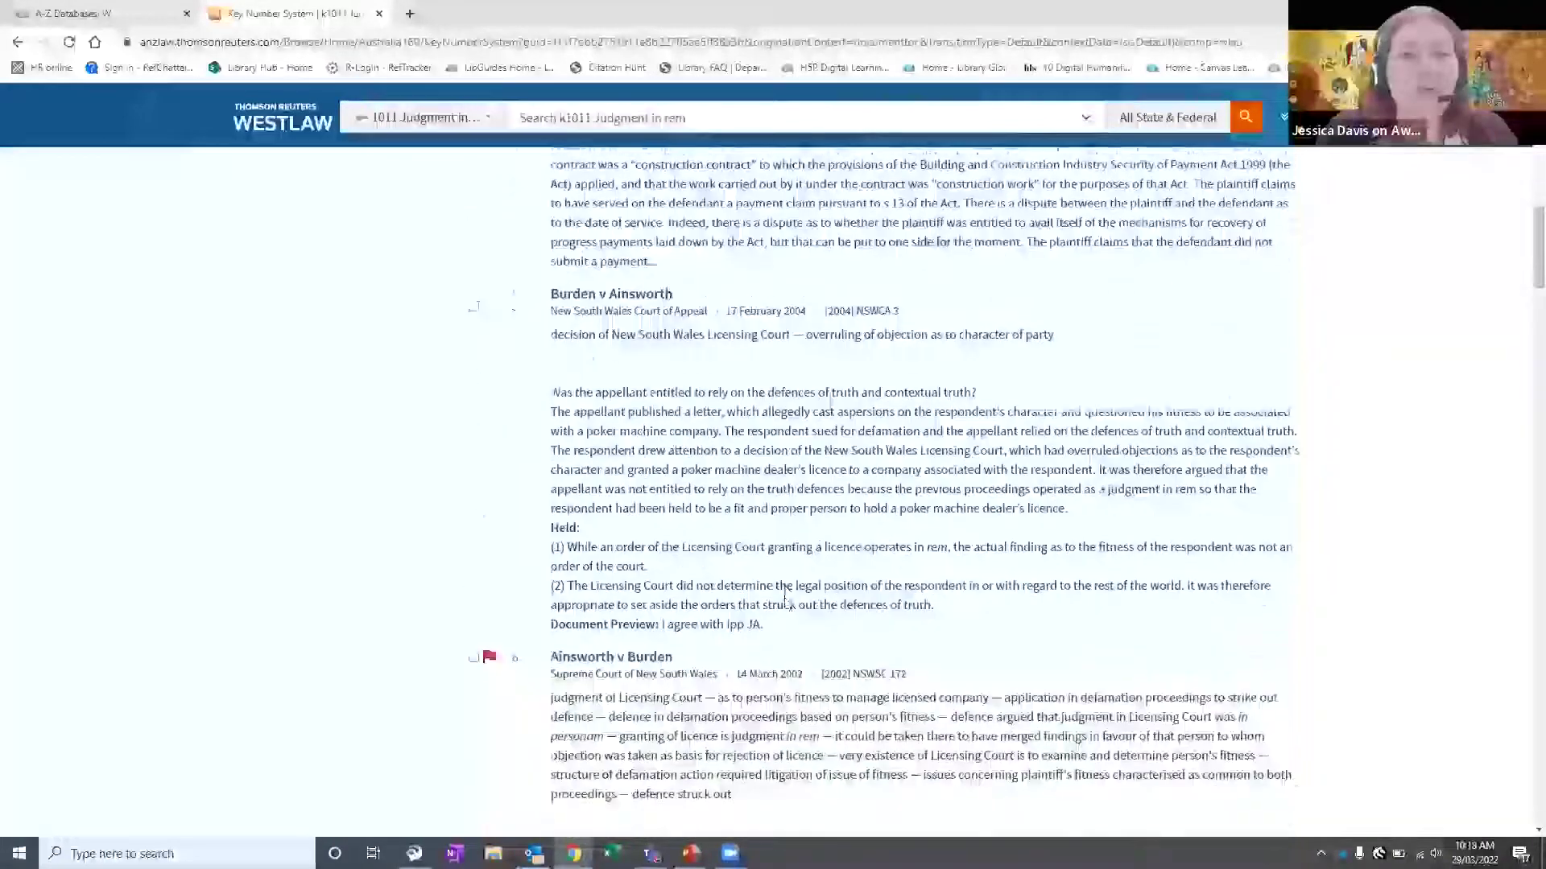
pyautogui.scroll(-15, 787, 604)
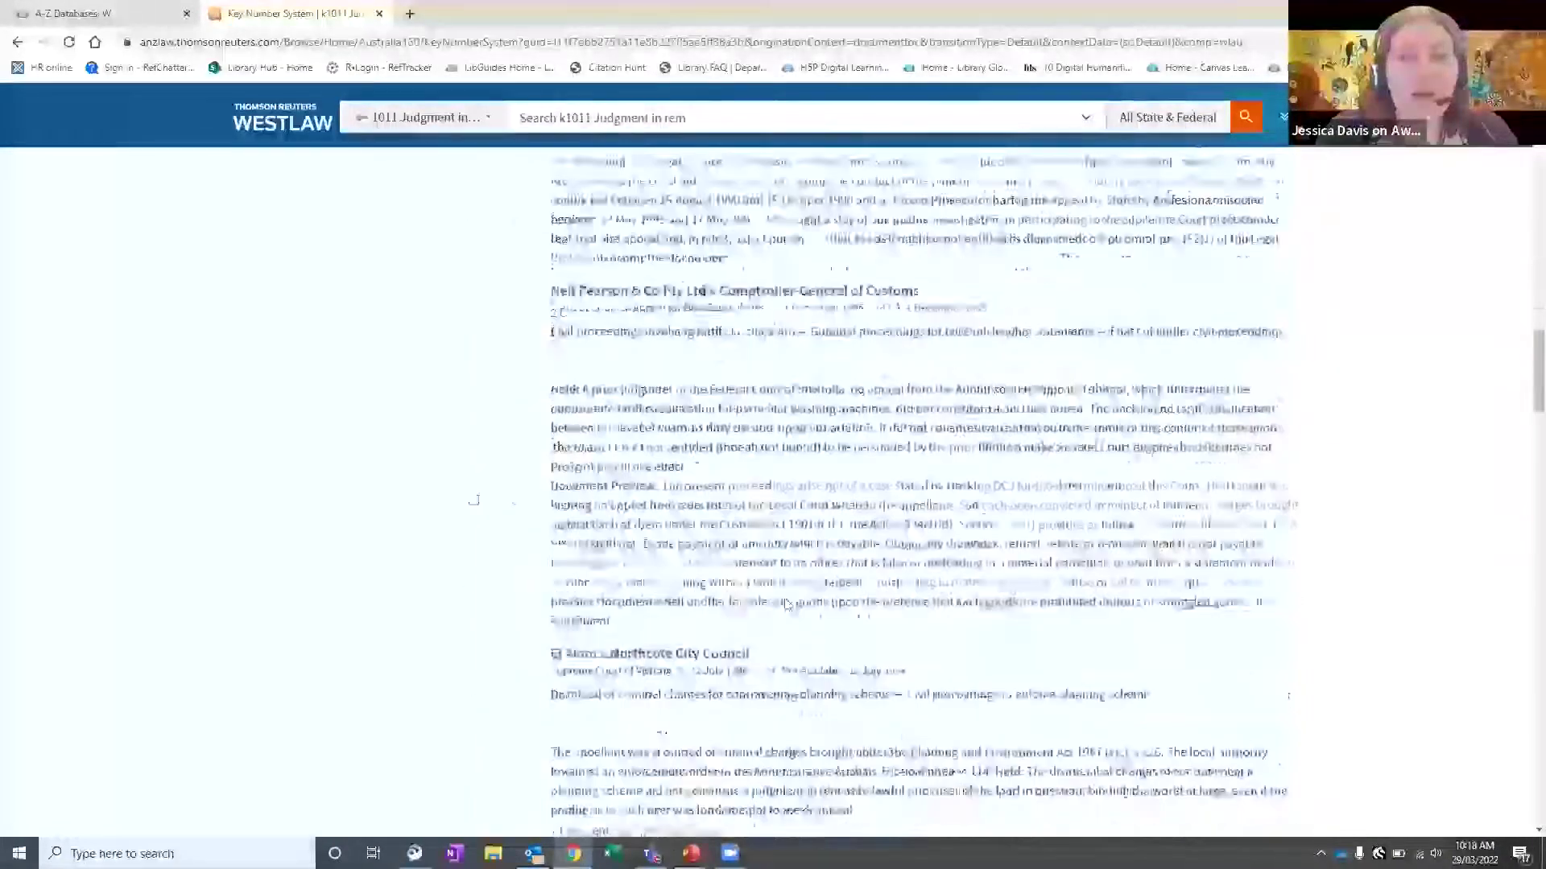
pyautogui.scroll(-1, 785, 604)
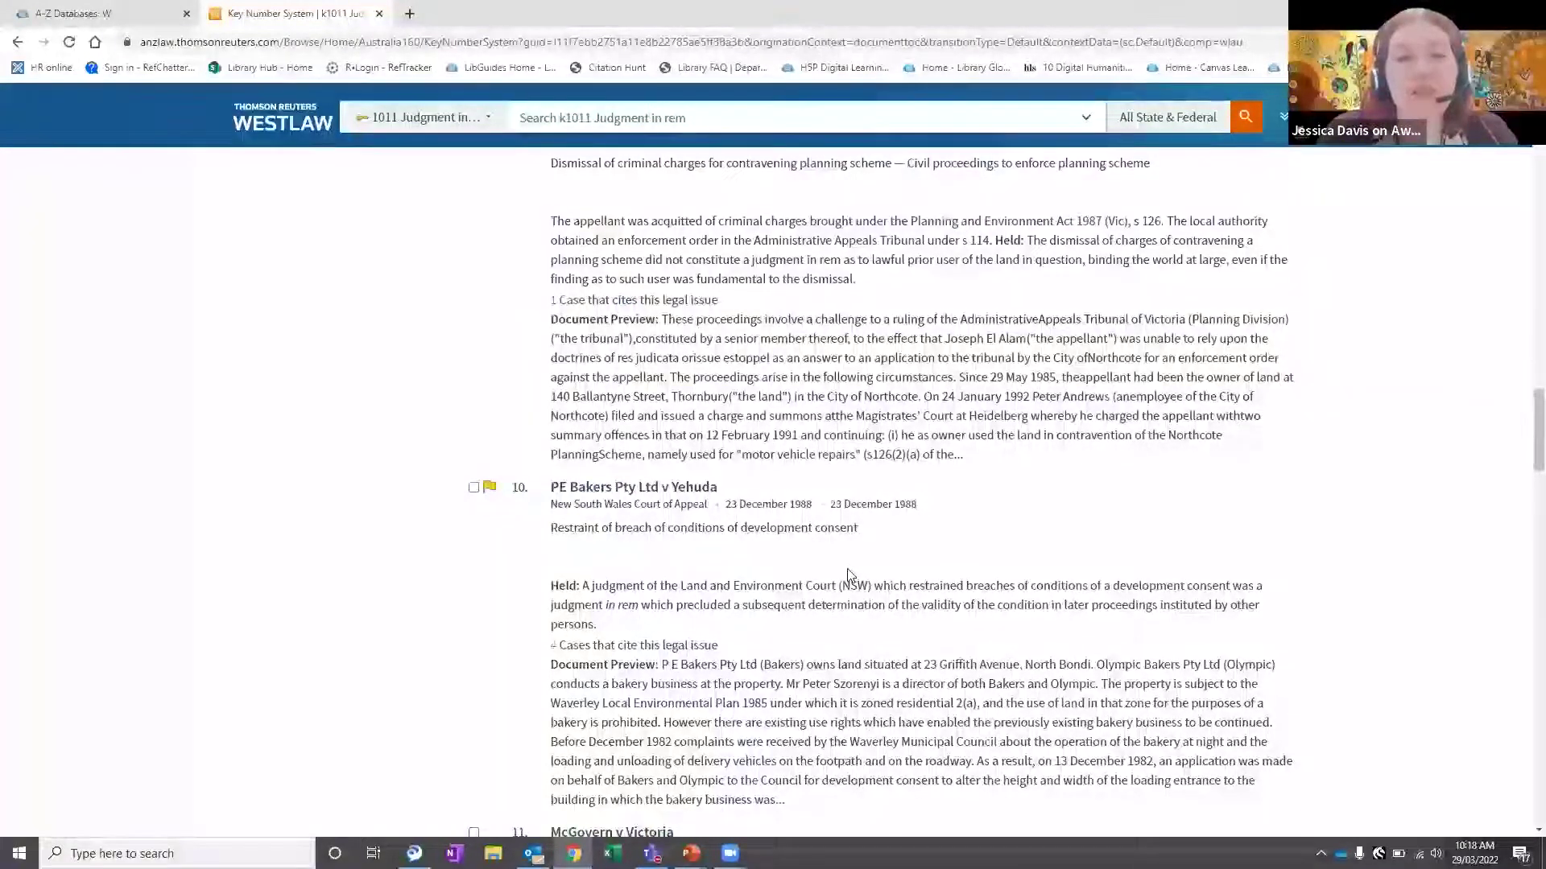
pyautogui.scroll(-3, 848, 575)
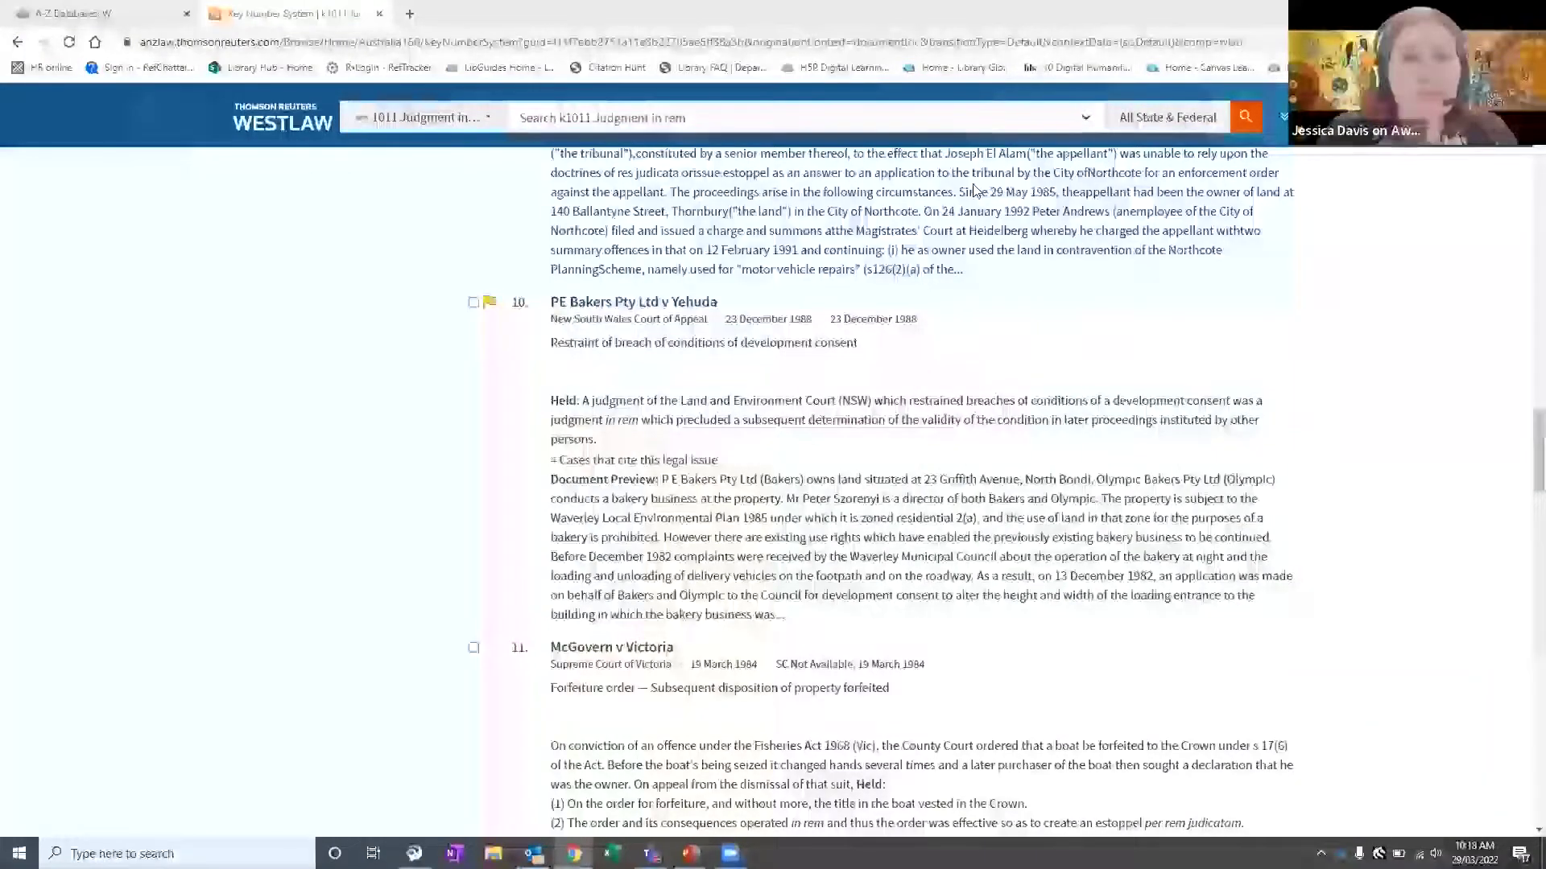
pyautogui.scroll(20, 740, 459)
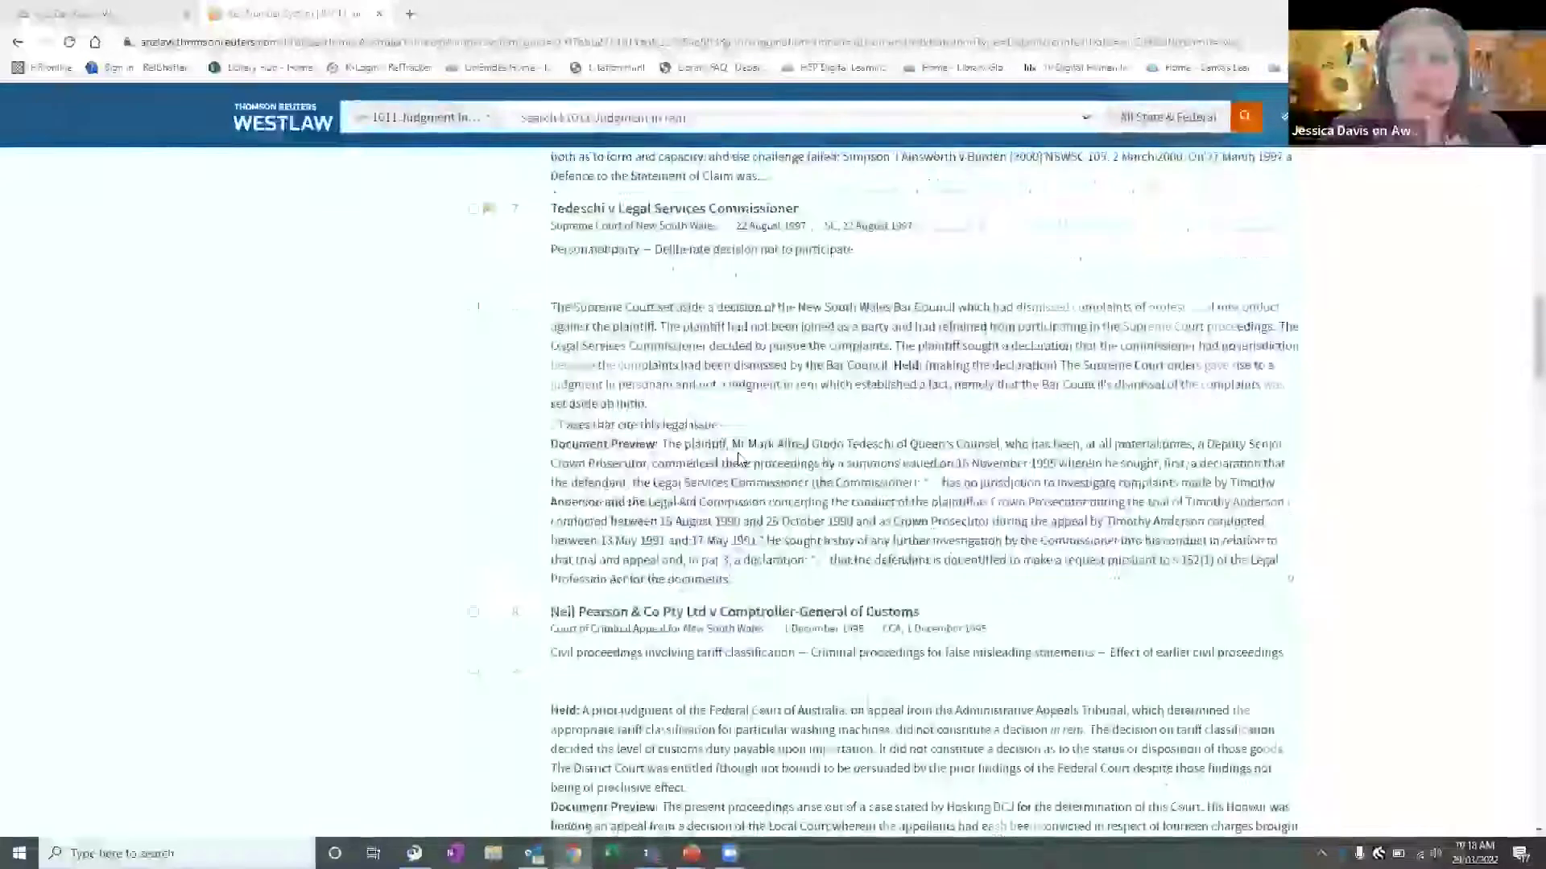
pyautogui.scroll(10, 741, 459)
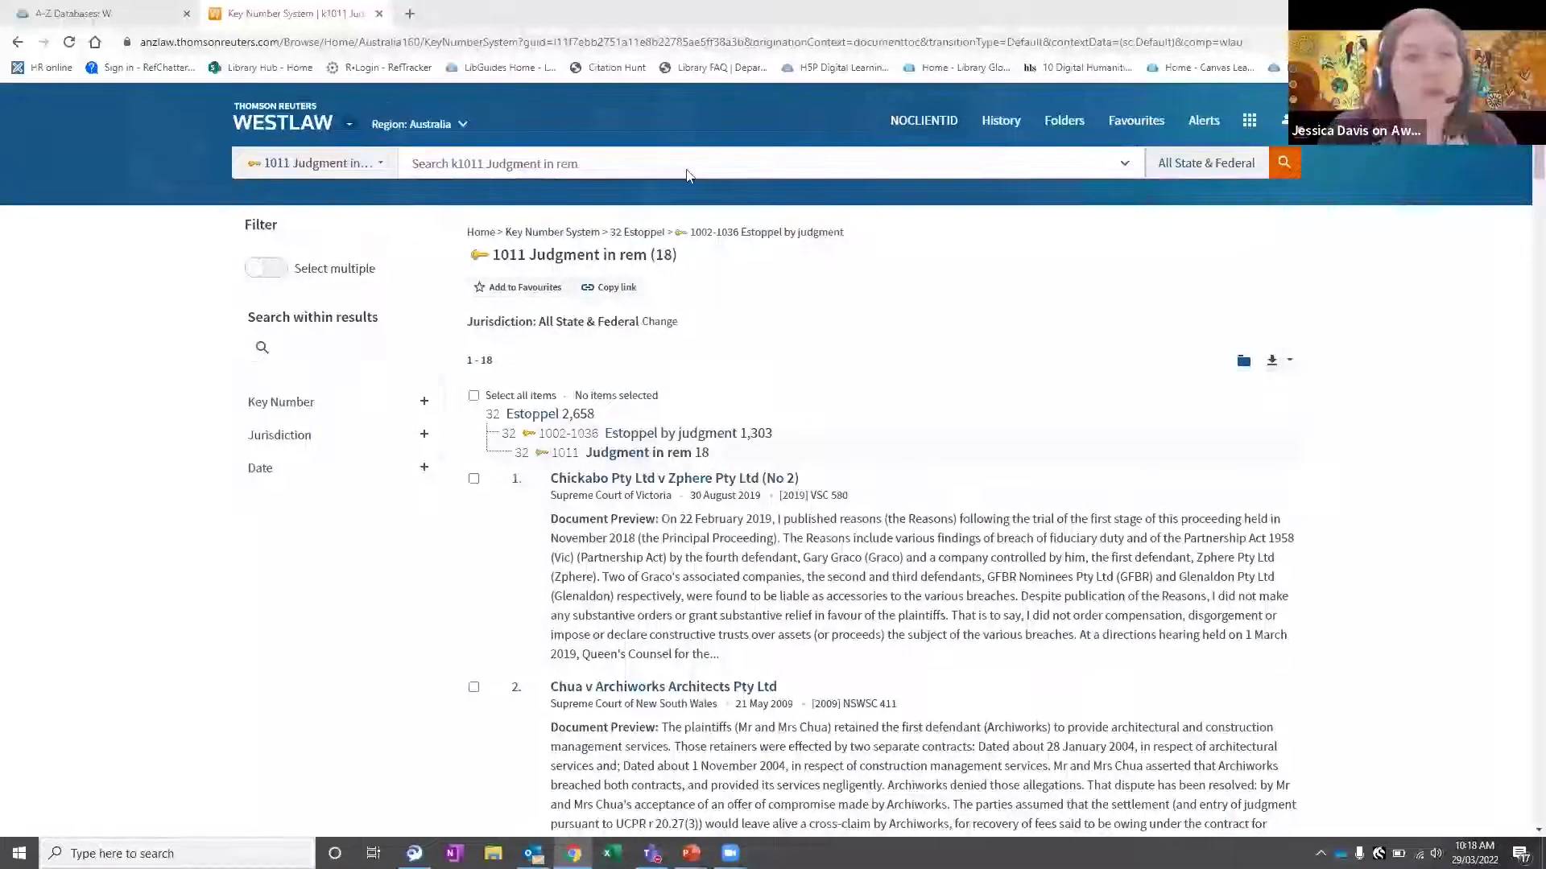
# - Return to the Westlaw home page, look over its content types and open Secondary Sources
pyautogui.click(271, 119)
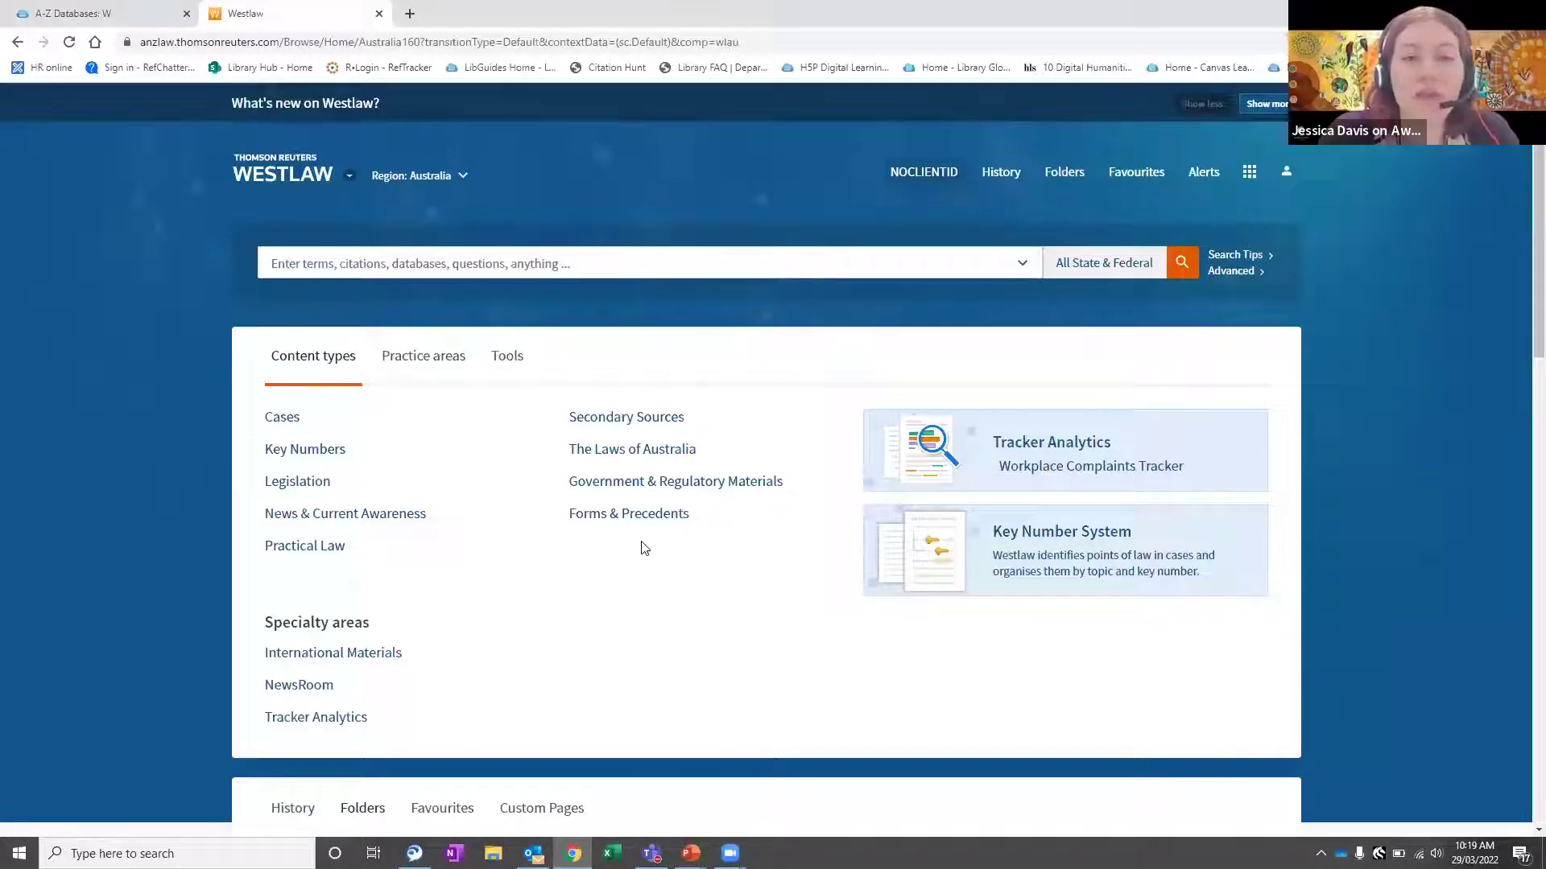
pyautogui.scroll(-1, 499, 450)
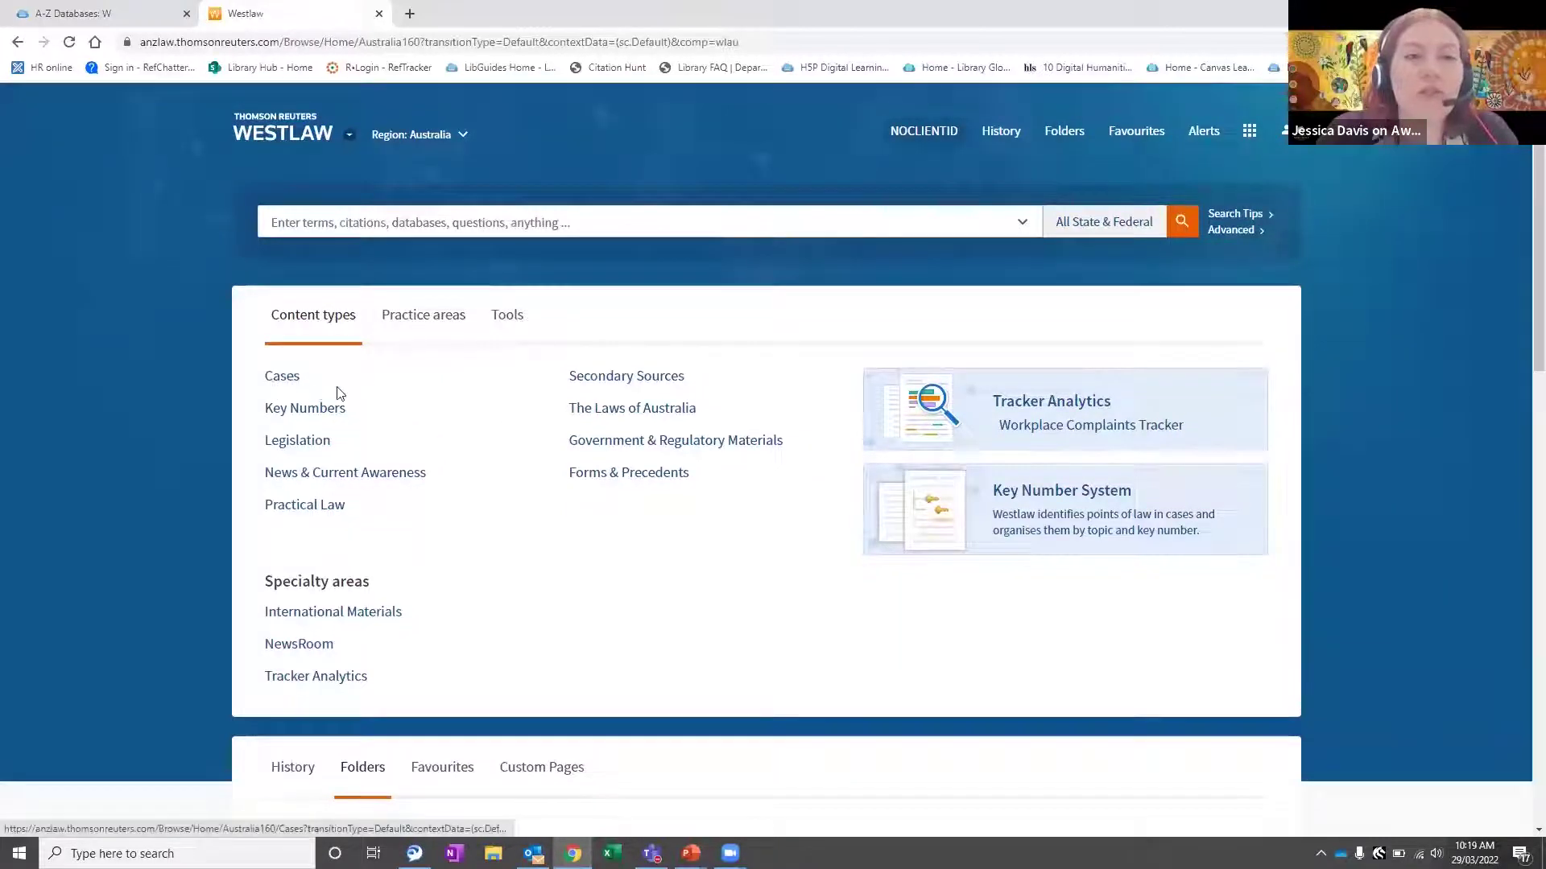
pyautogui.scroll(1, 483, 427)
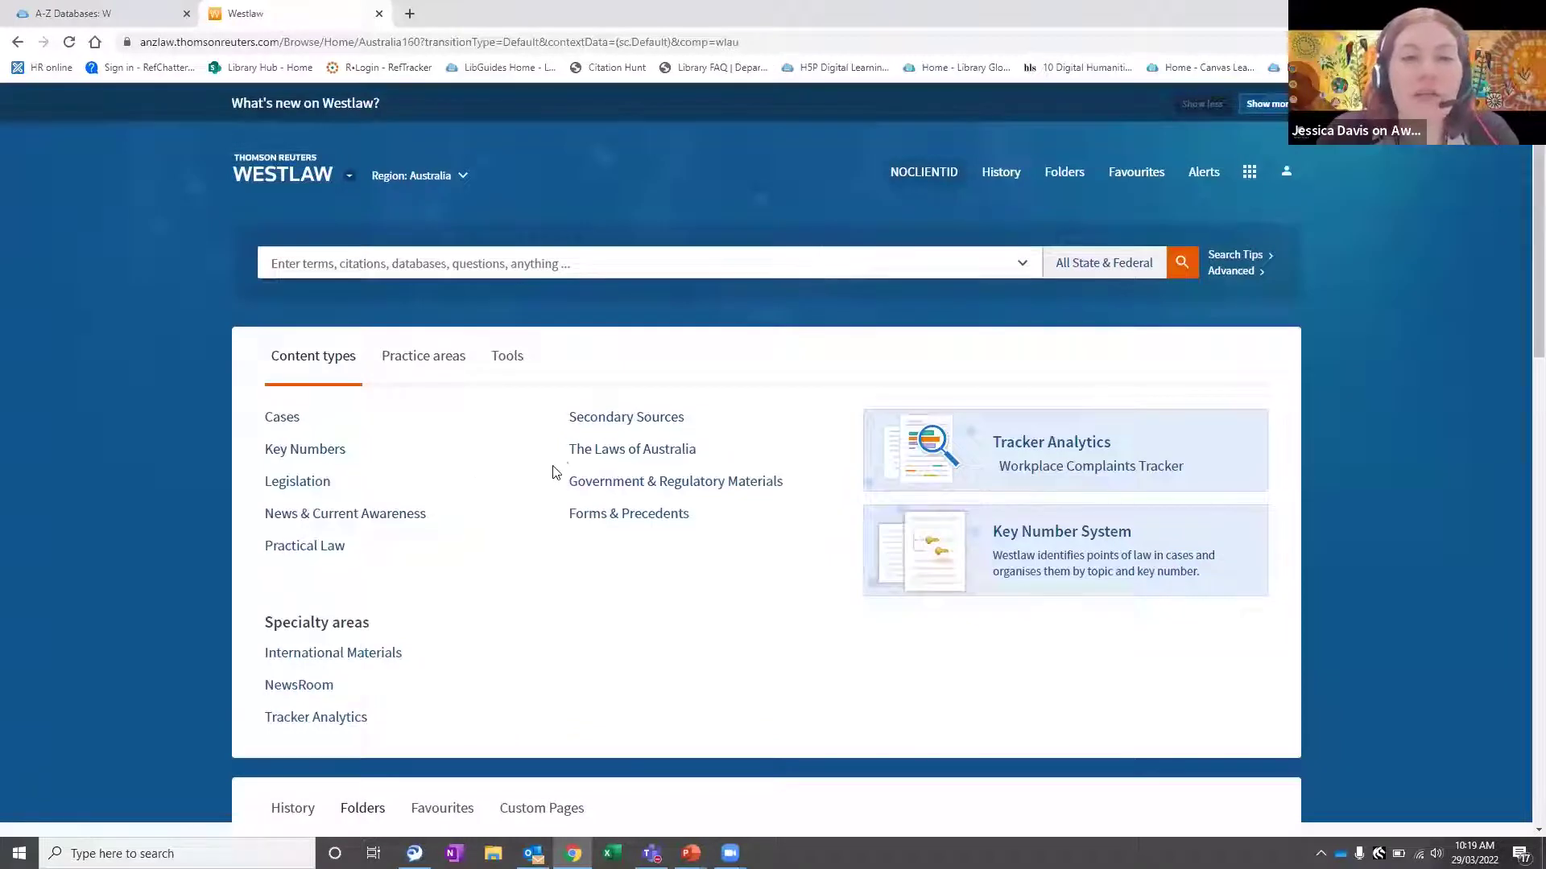
pyautogui.click(606, 417)
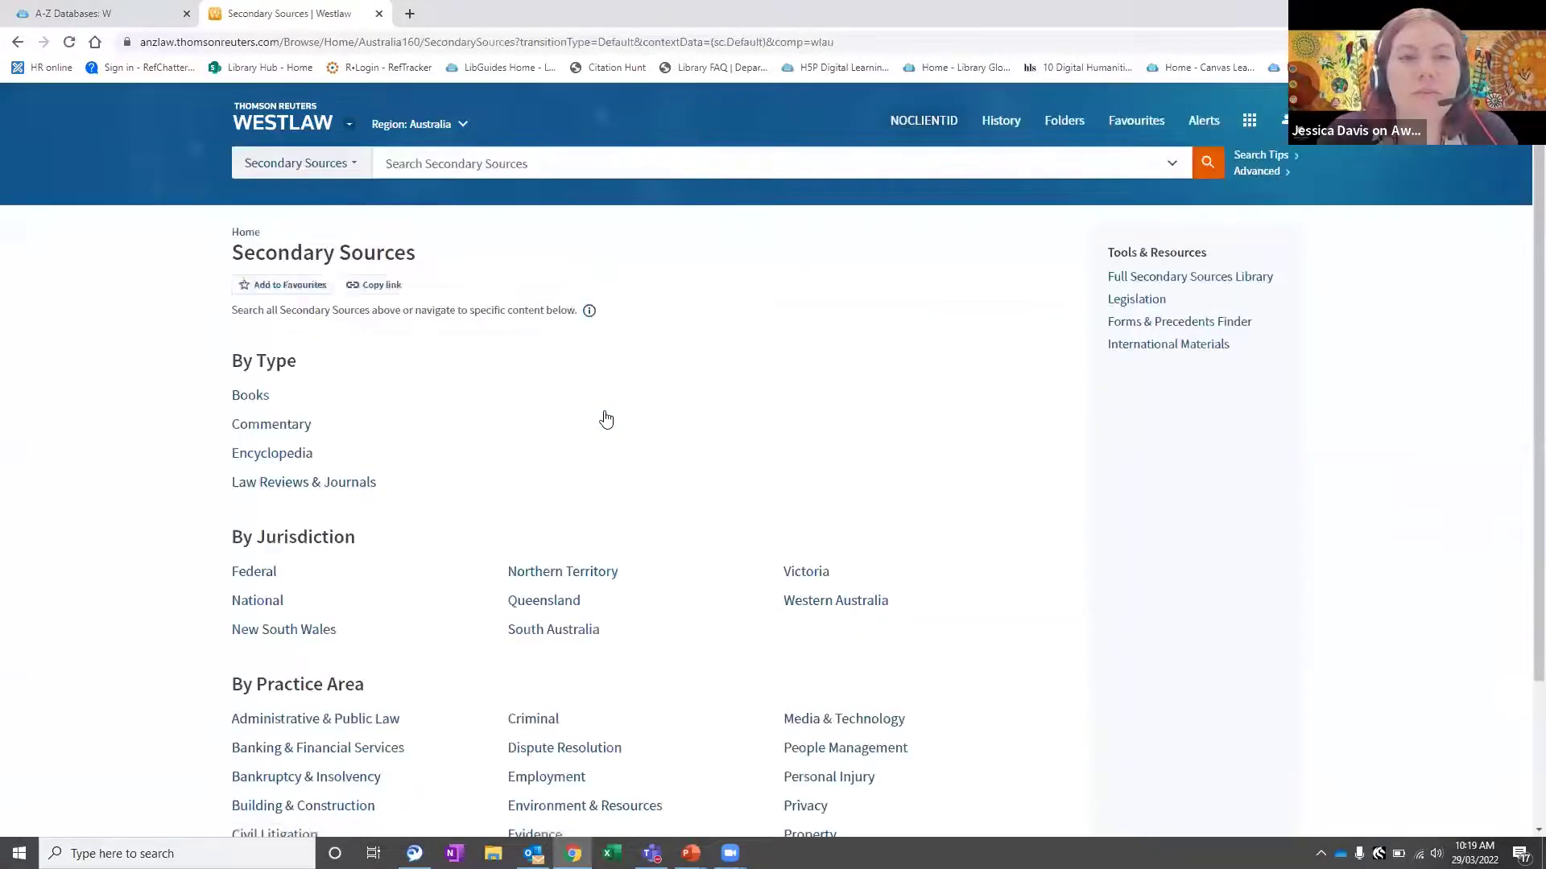
# - Look over the ways to browse Secondary Sources by type, jurisdiction and practice area
pyautogui.scroll(-1, 451, 435)
pyautogui.scroll(1, 400, 386)
pyautogui.scroll(-1, 418, 483)
pyautogui.scroll(1, 362, 442)
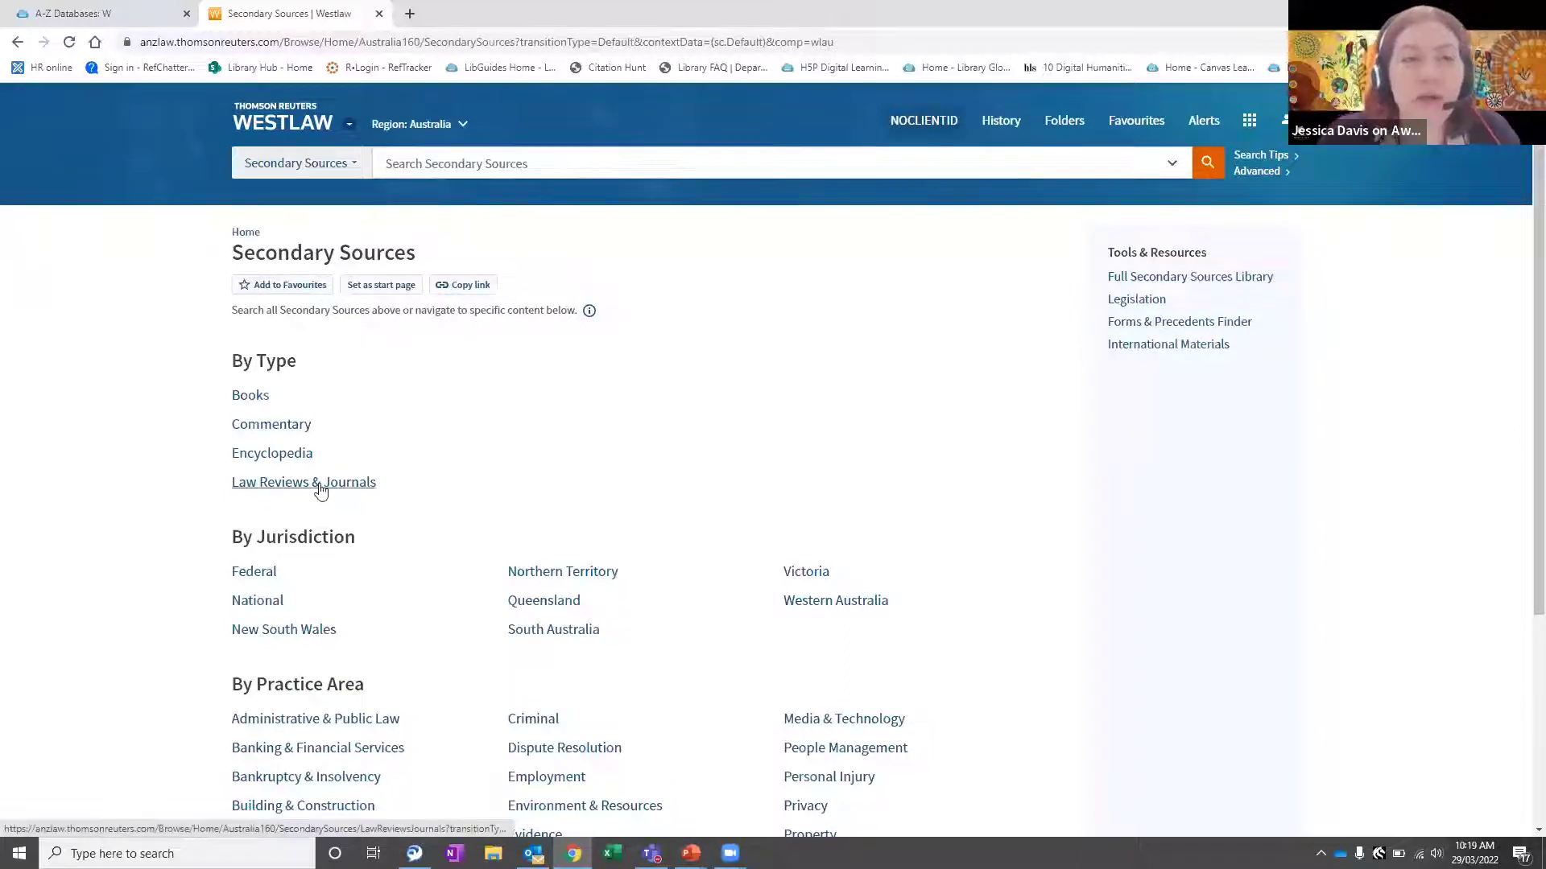
pyautogui.scroll(-1, 556, 489)
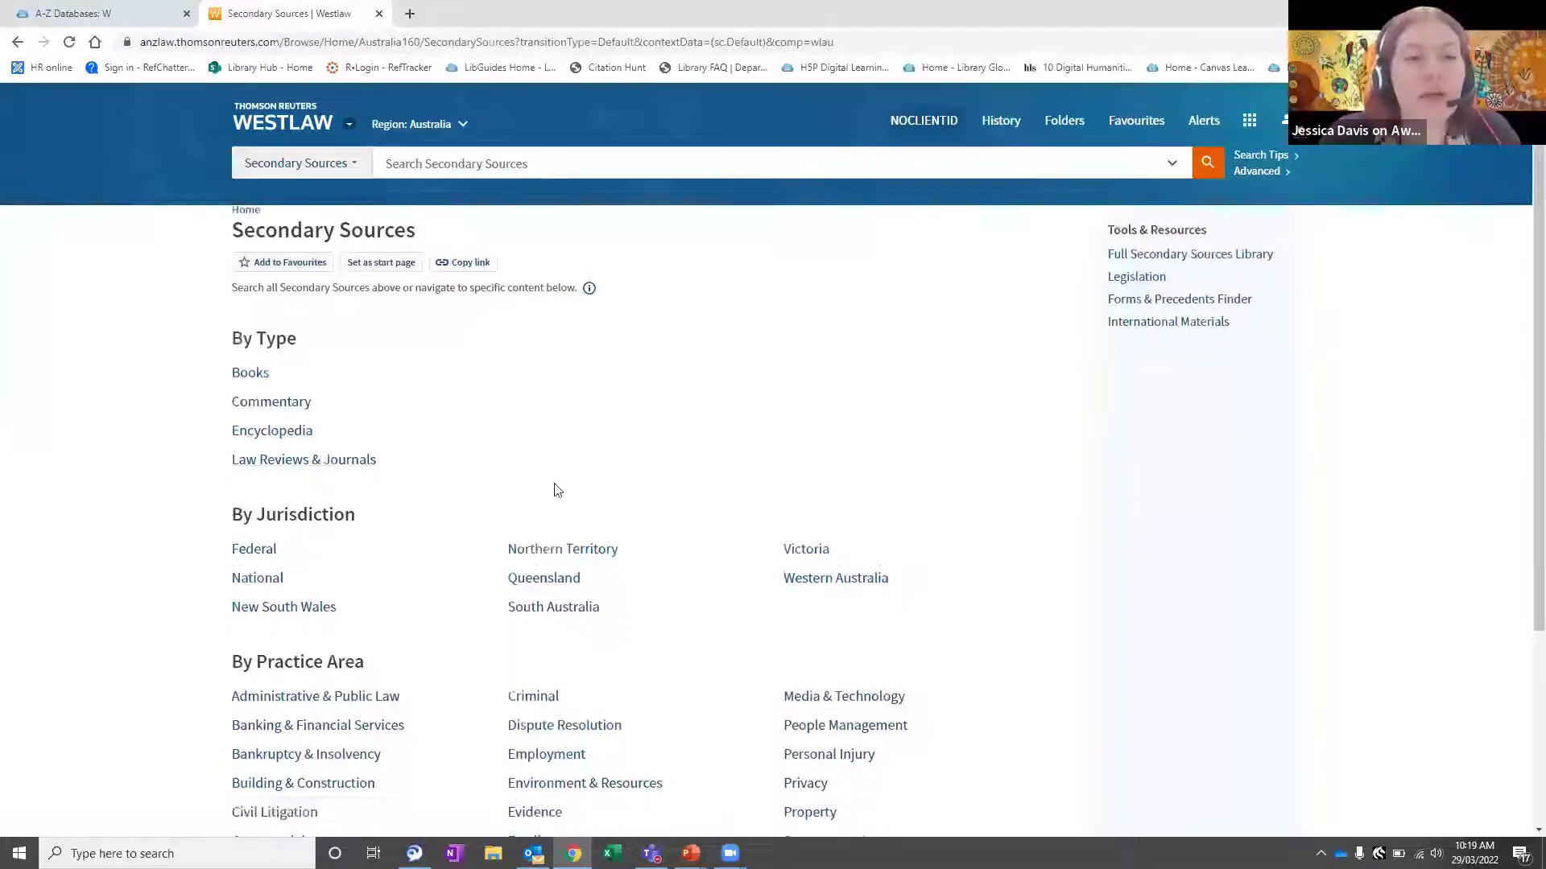
pyautogui.scroll(-1, 652, 556)
pyautogui.scroll(-1, 345, 459)
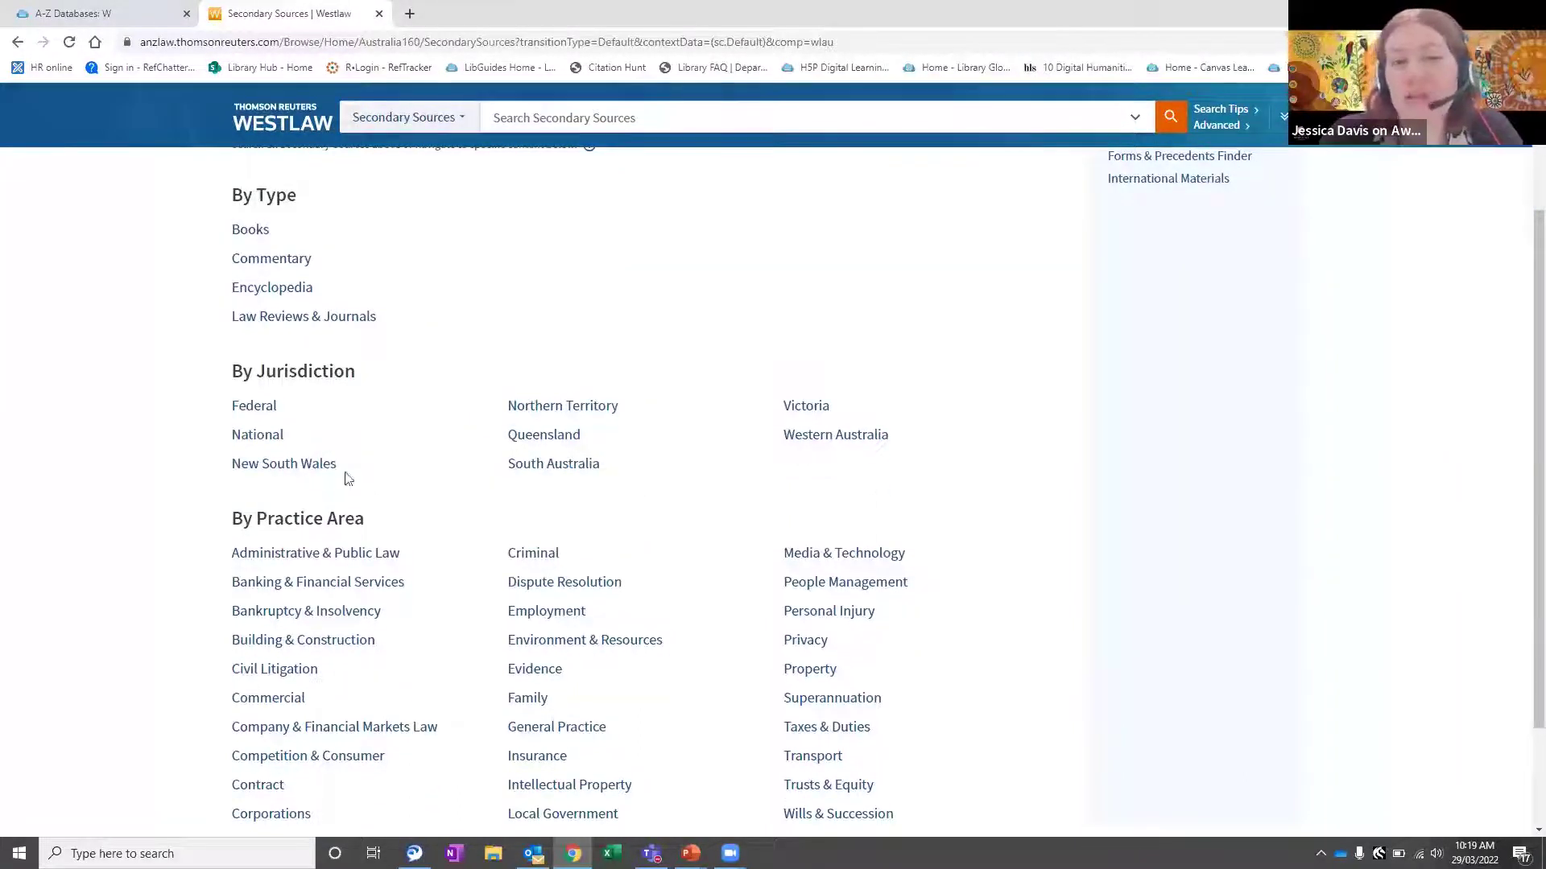
pyautogui.click(296, 472)
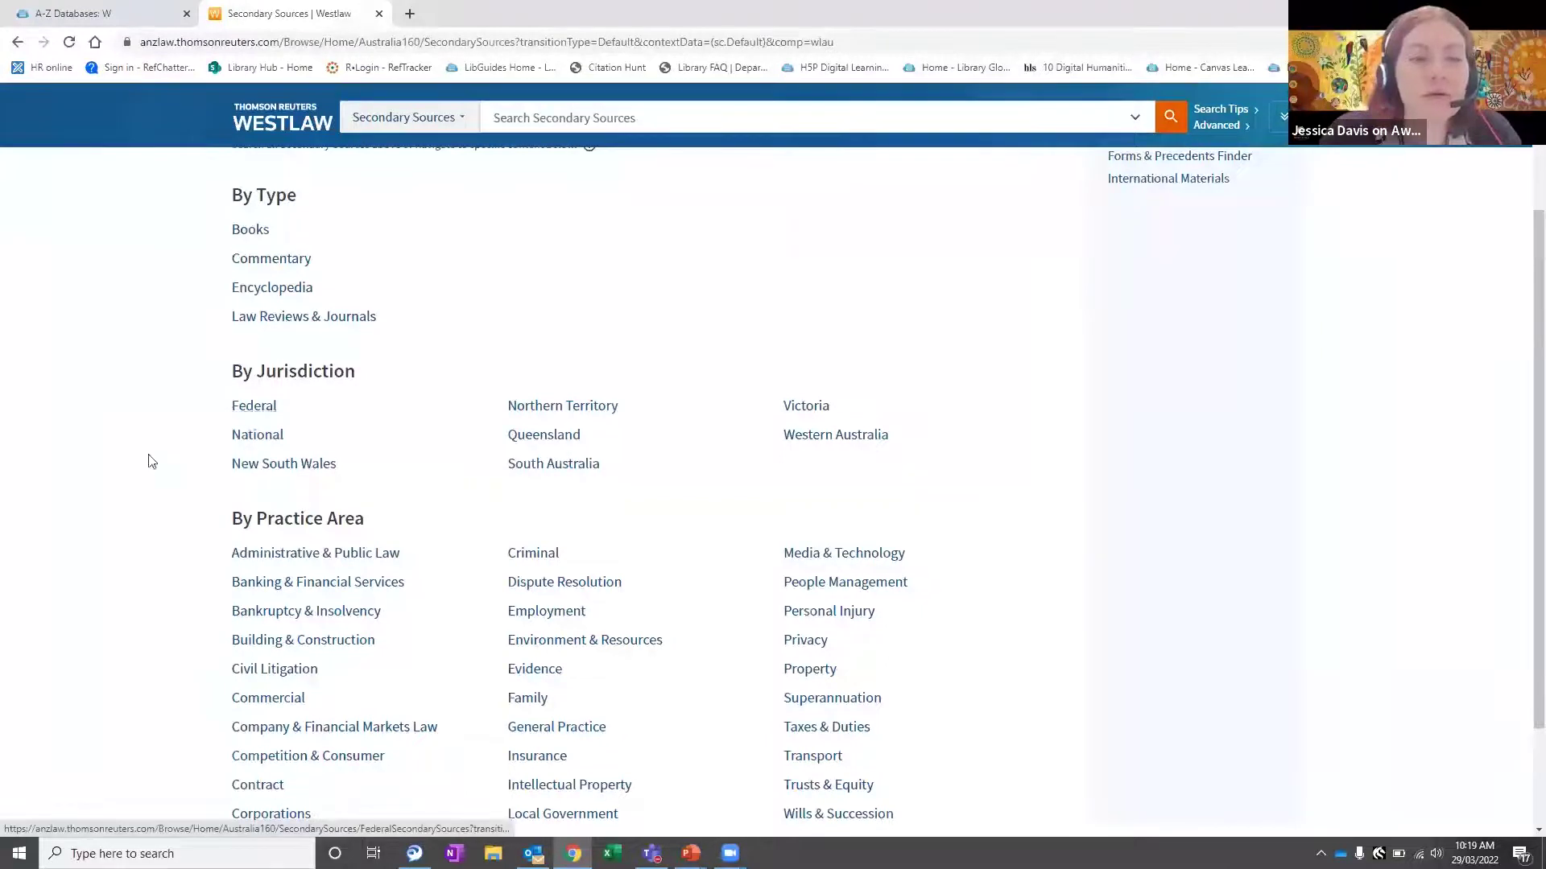
pyautogui.scroll(-1, 172, 446)
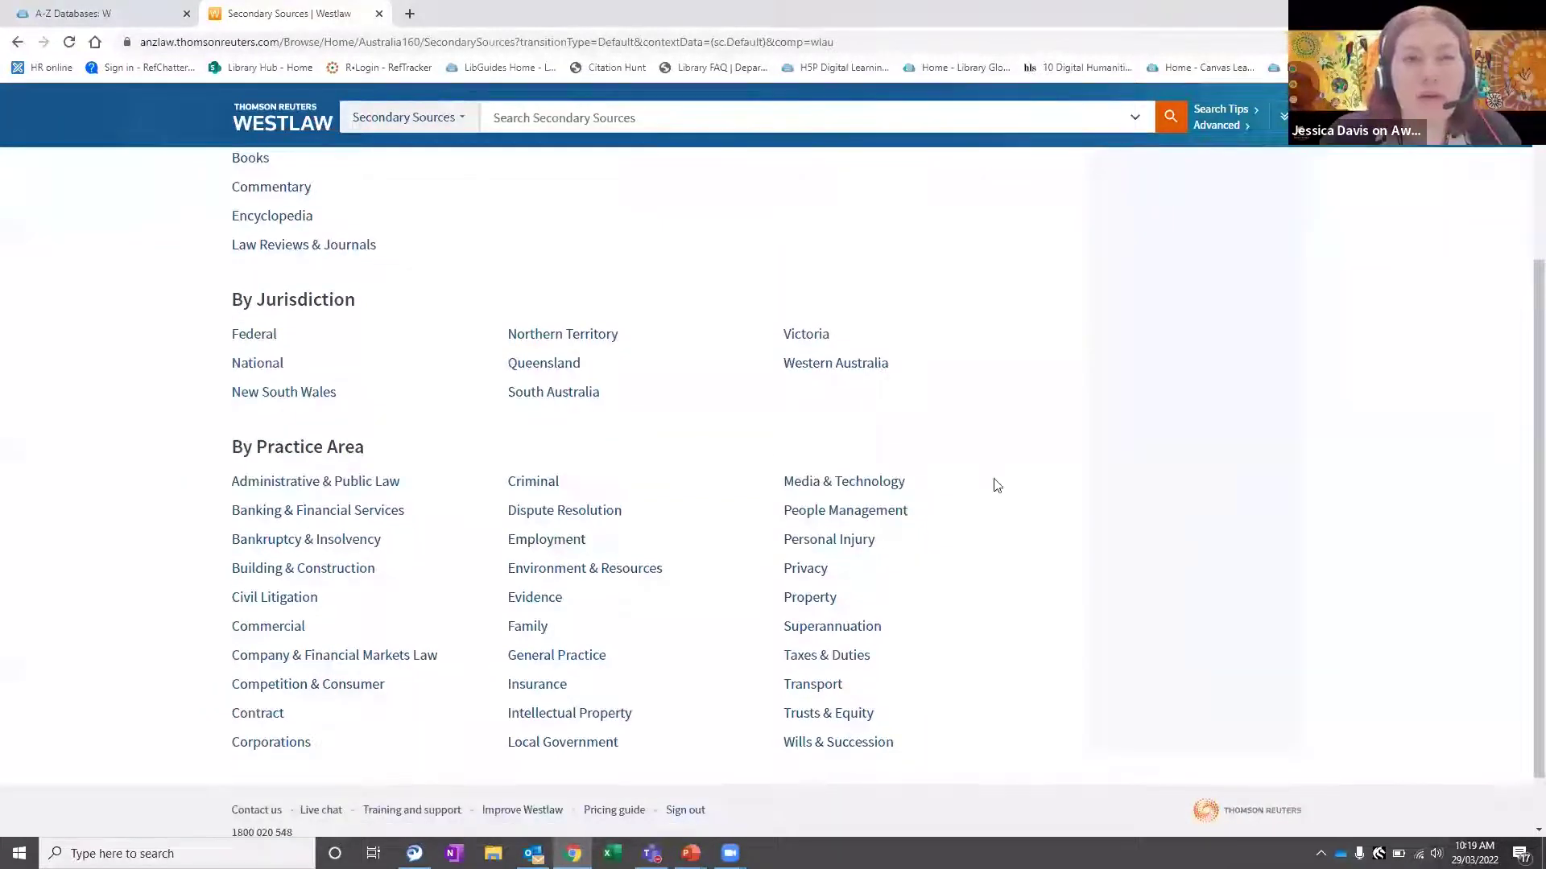
pyautogui.scroll(3, 993, 483)
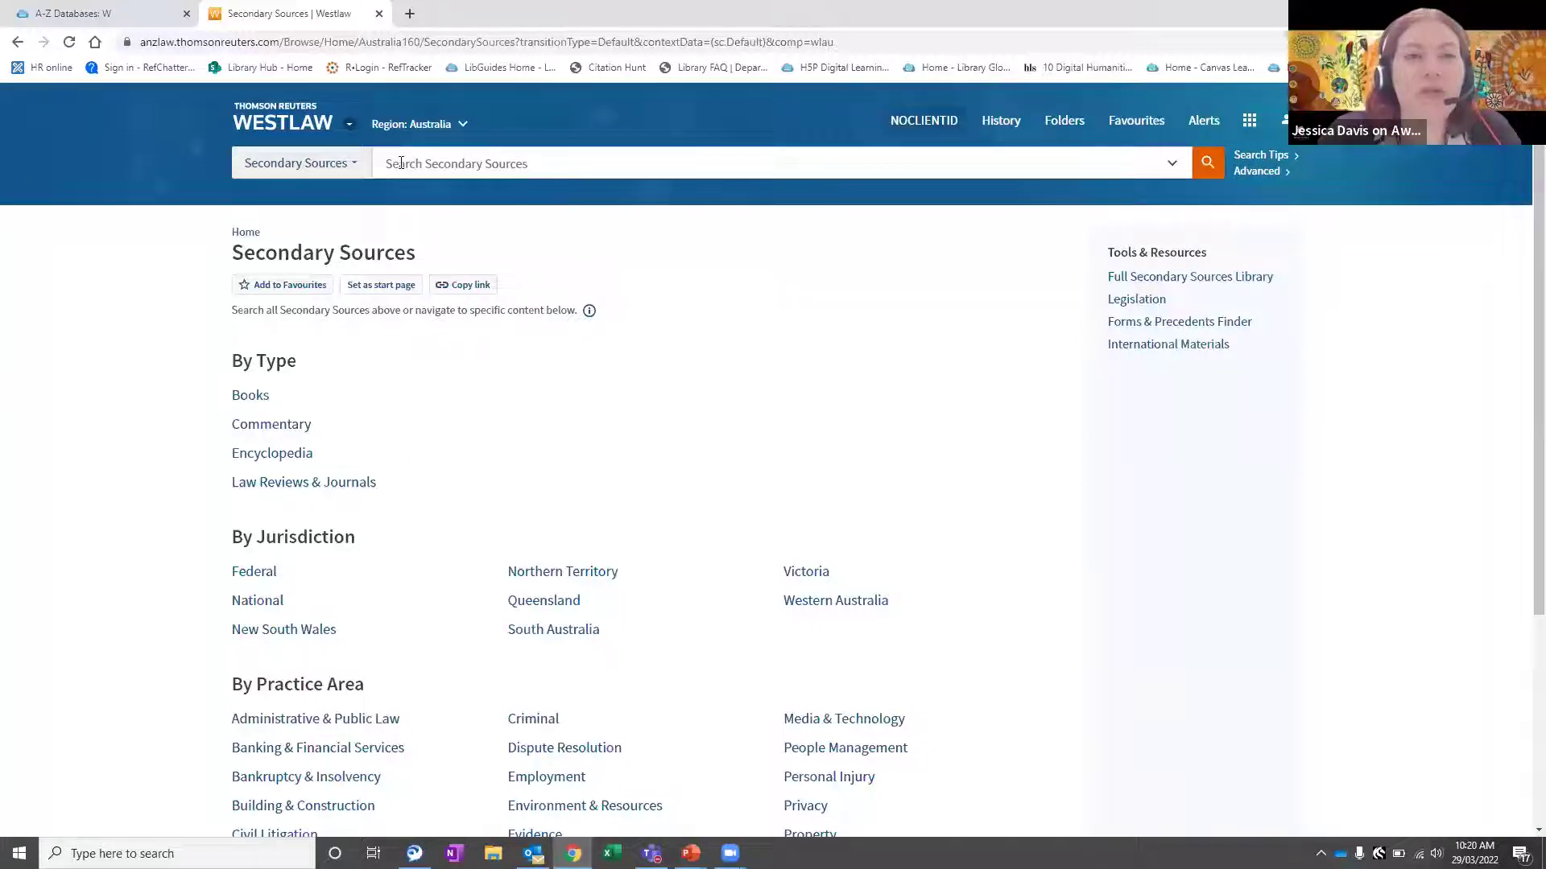
# - Open the advanced search for Secondary Sources, look over its term and document fields, and return to the Secondary Sources page
pyautogui.click(467, 168)
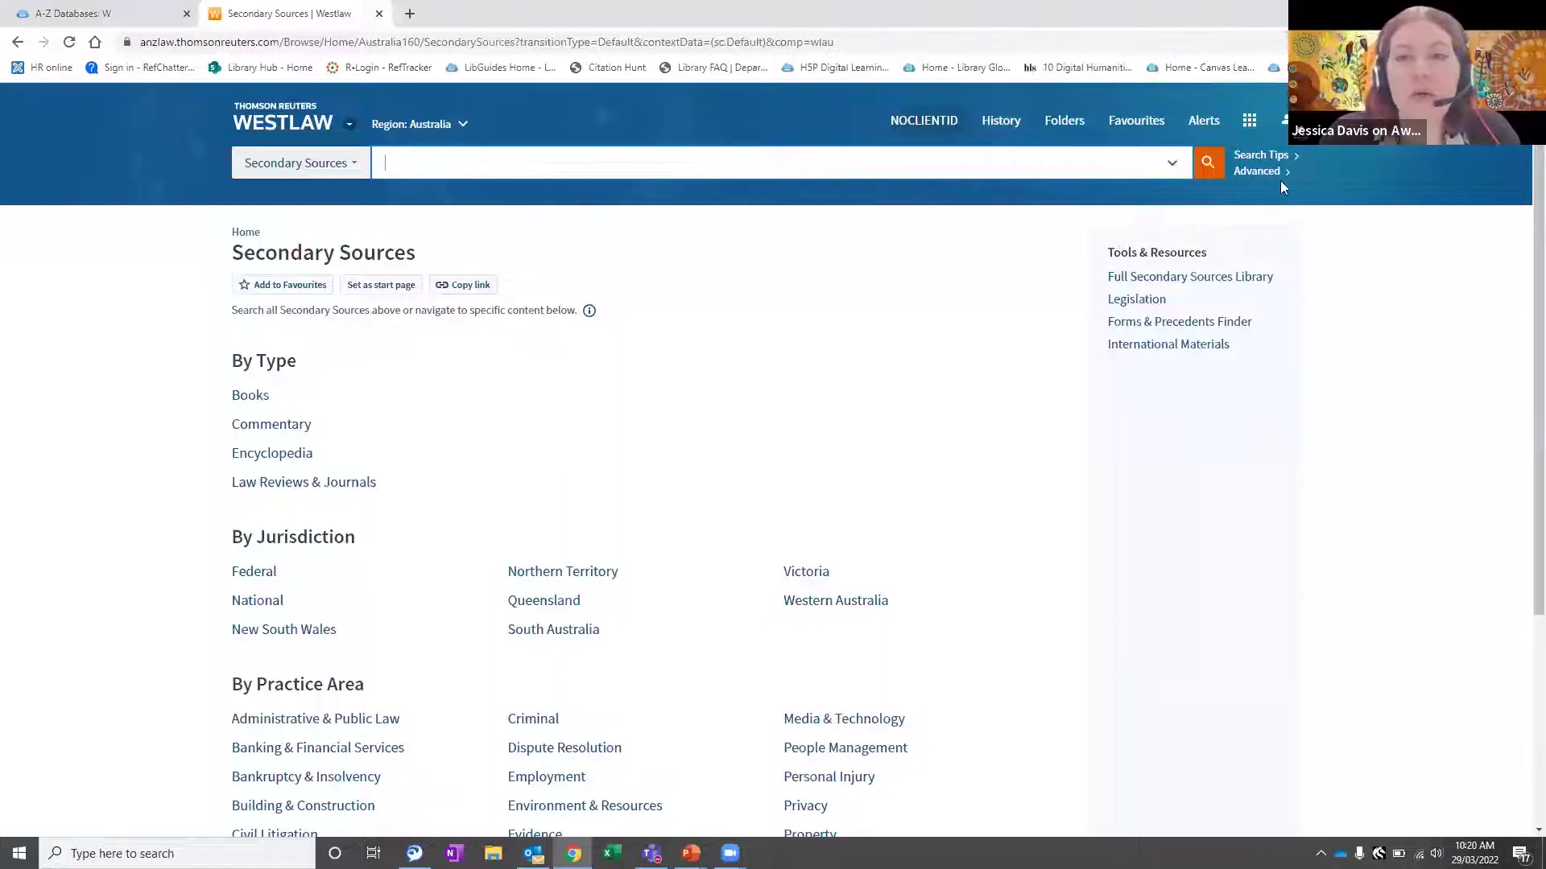
pyautogui.click(1259, 171)
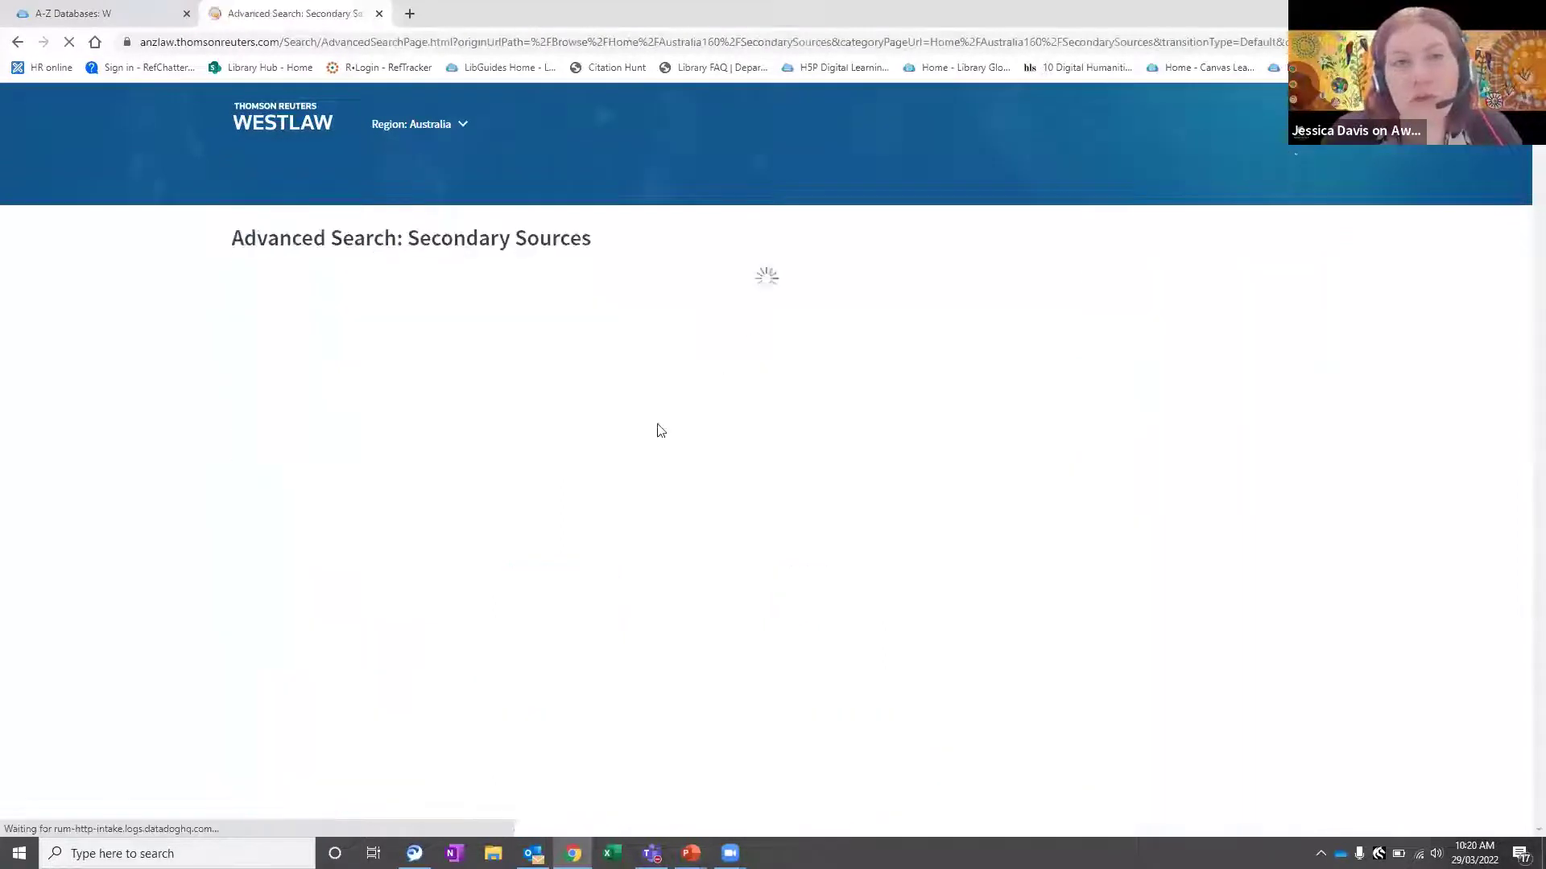
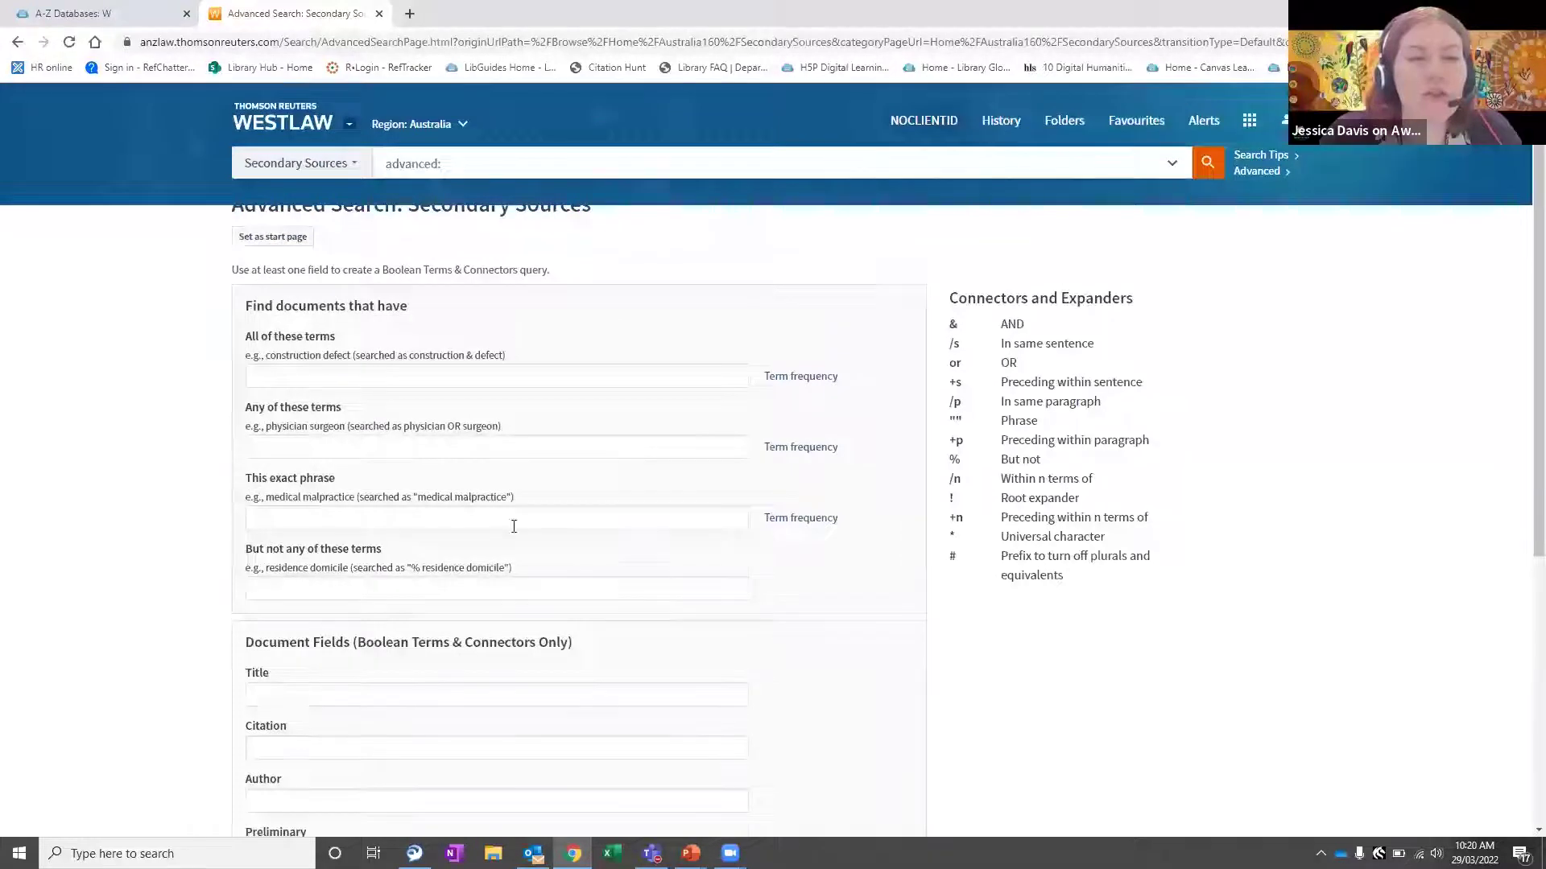
pyautogui.scroll(-5, 514, 526)
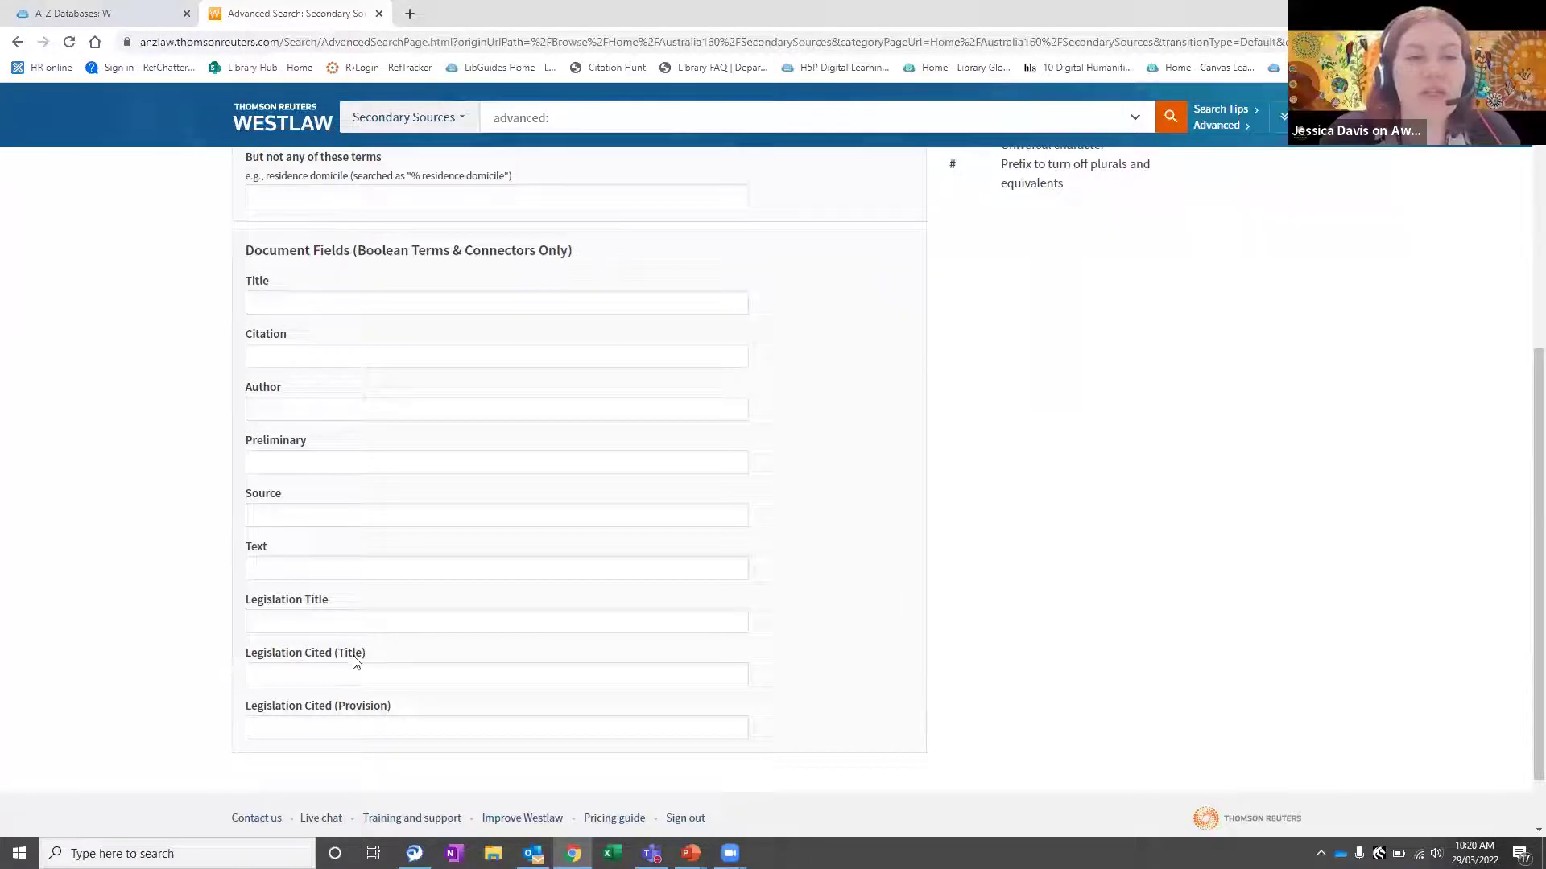
pyautogui.press('F5')
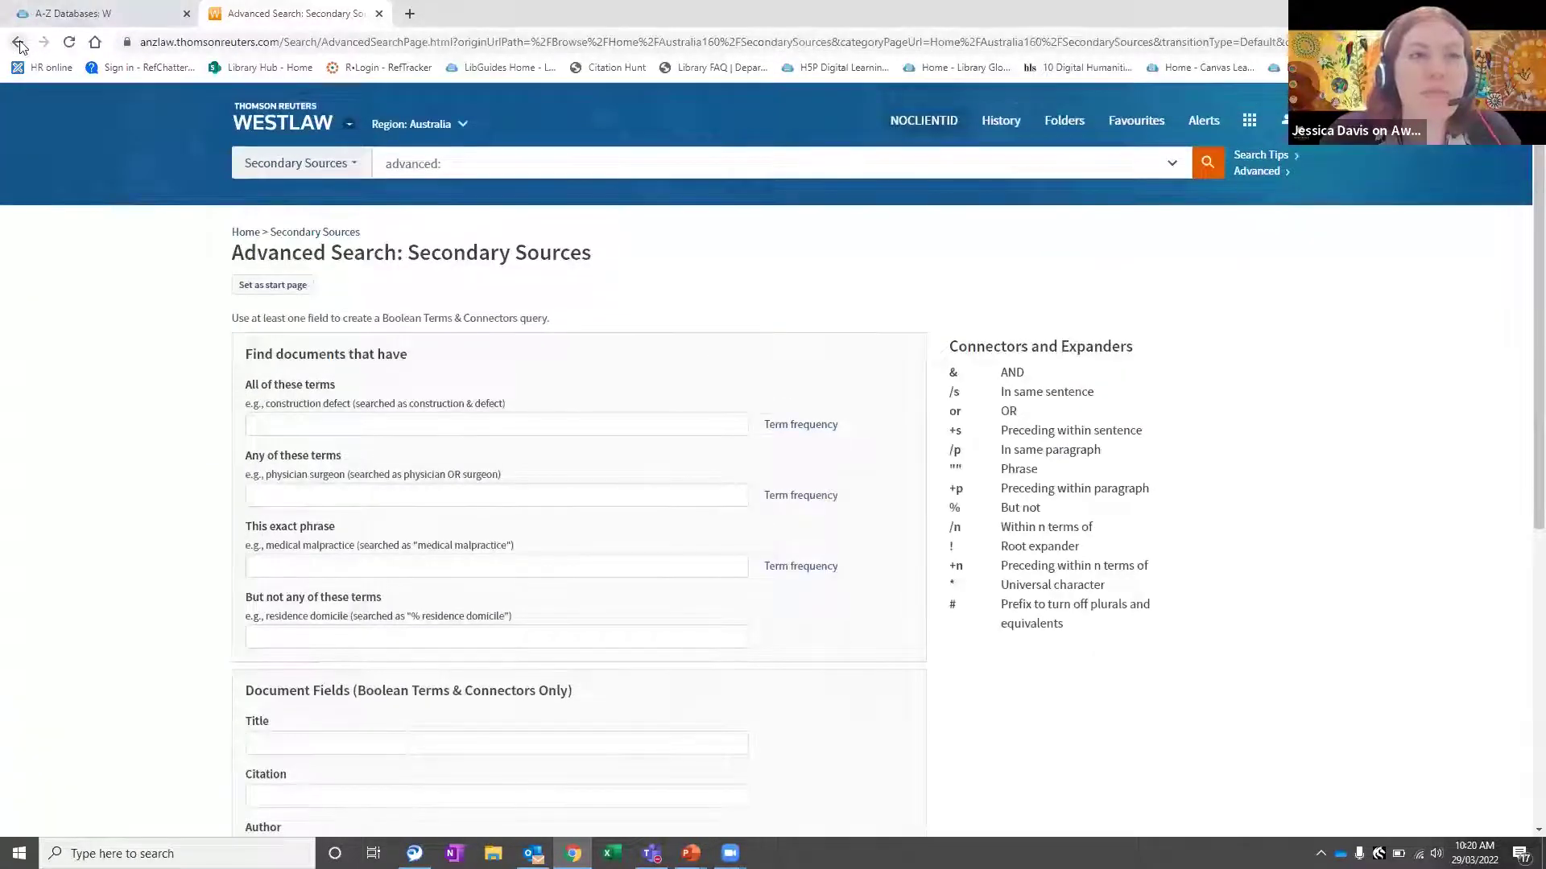
pyautogui.hotkey('alt', 'Left')
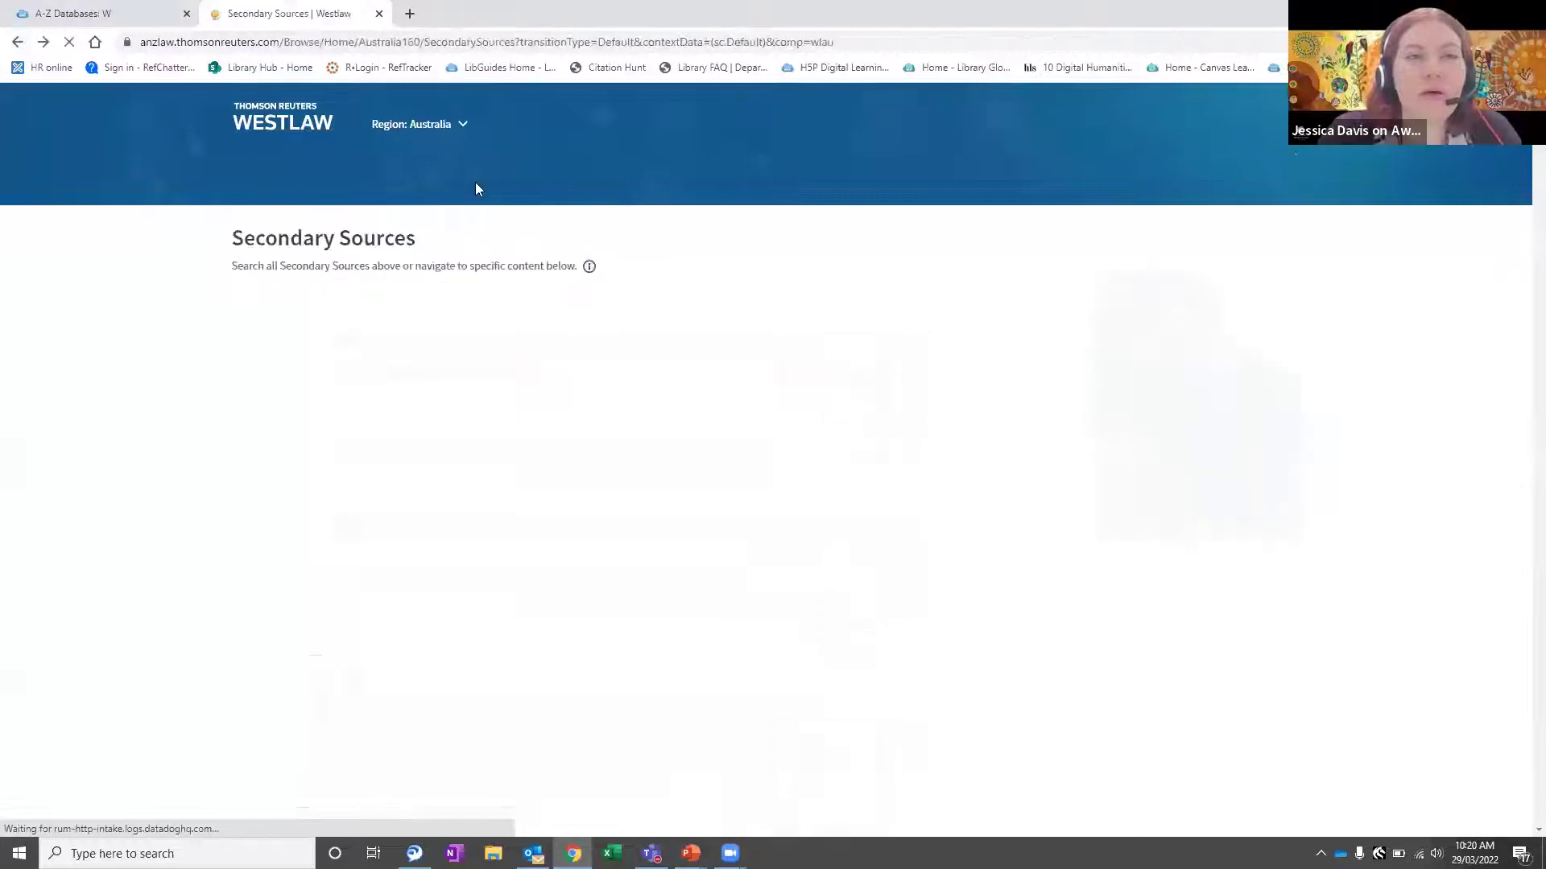
# - Search Secondary Sources for "wrongful life"
pyautogui.click(556, 168)
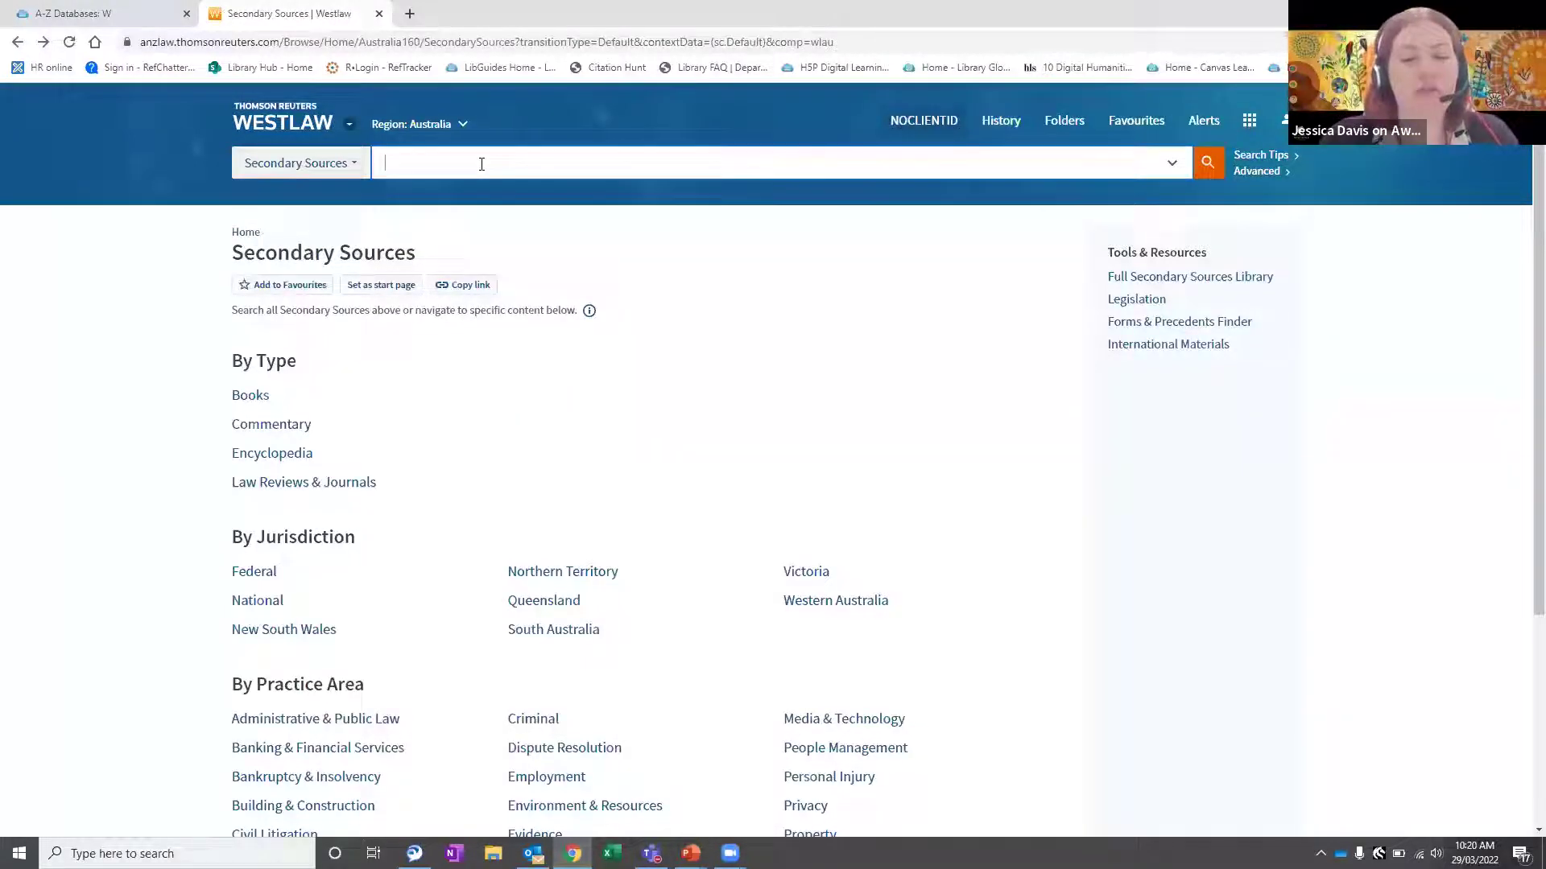
pyautogui.write('wr')
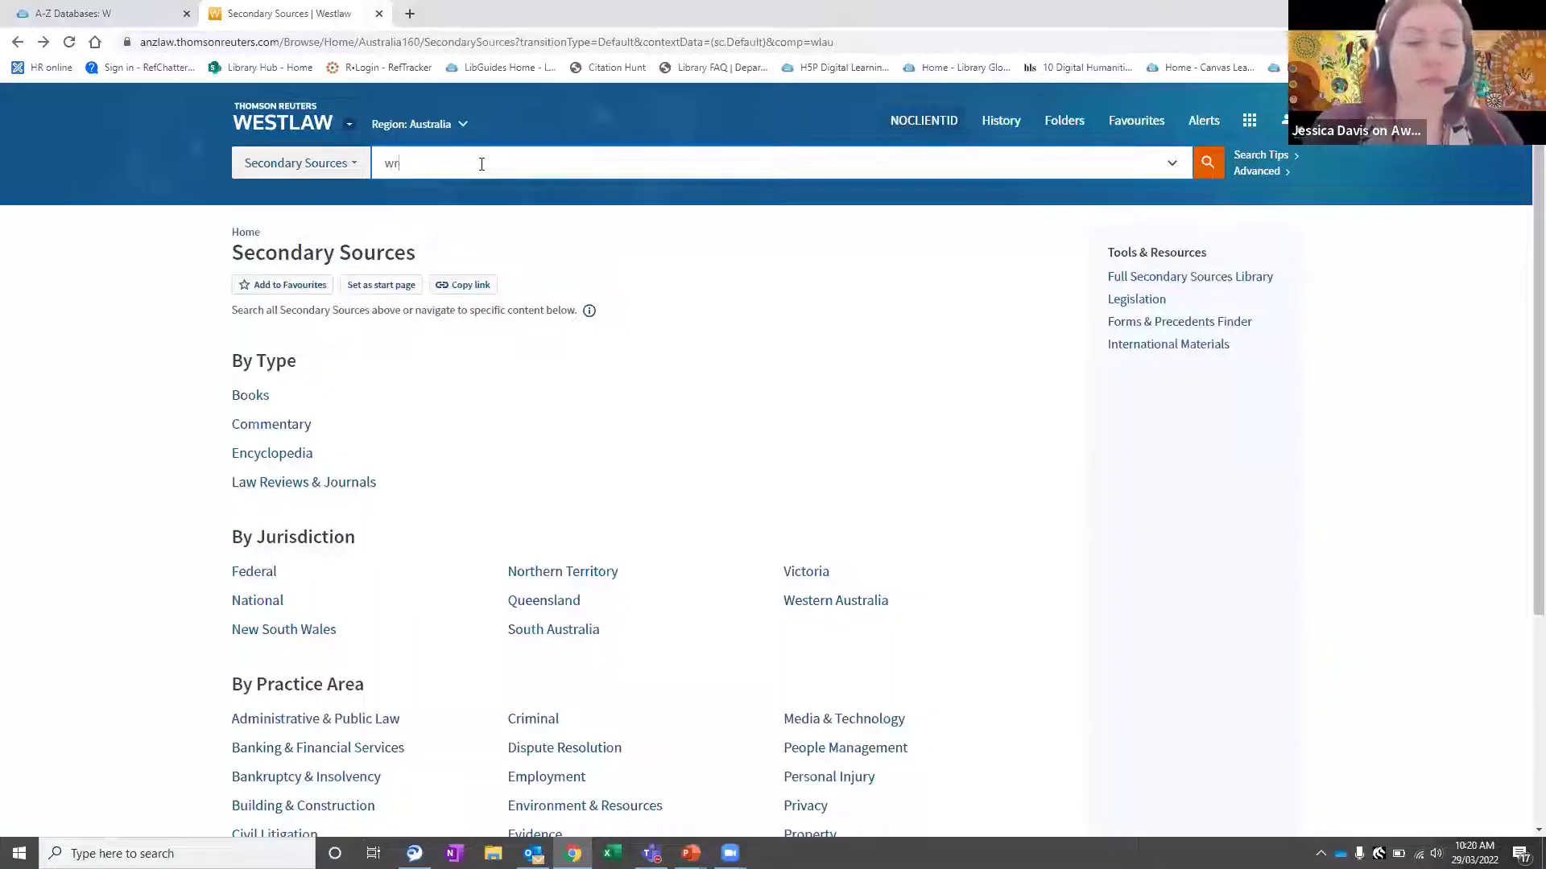
pyautogui.write('ongful life')
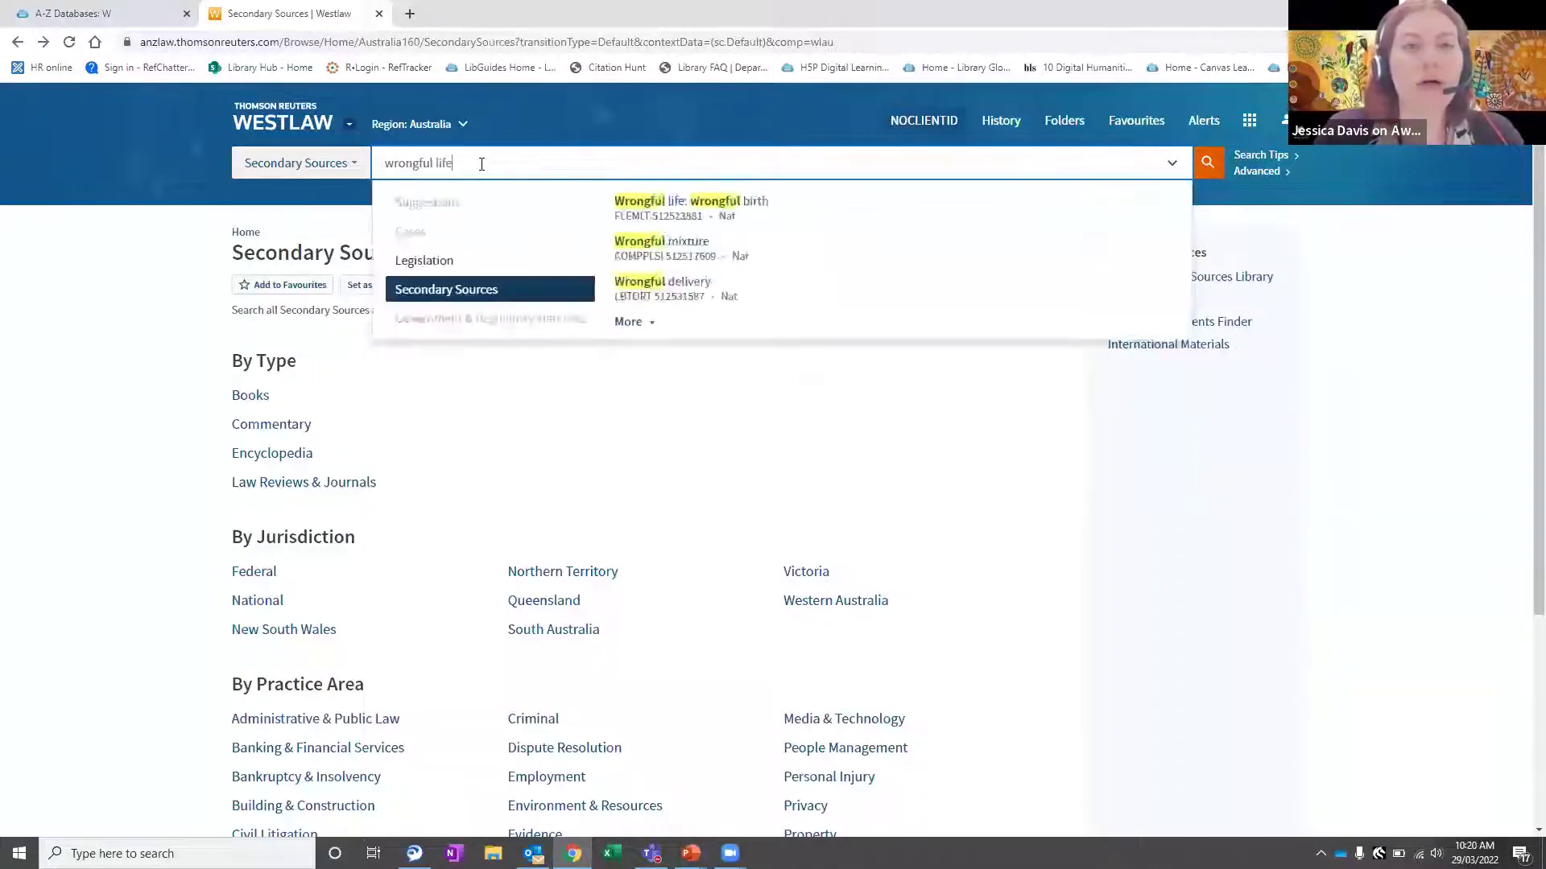
pyautogui.press('Return')
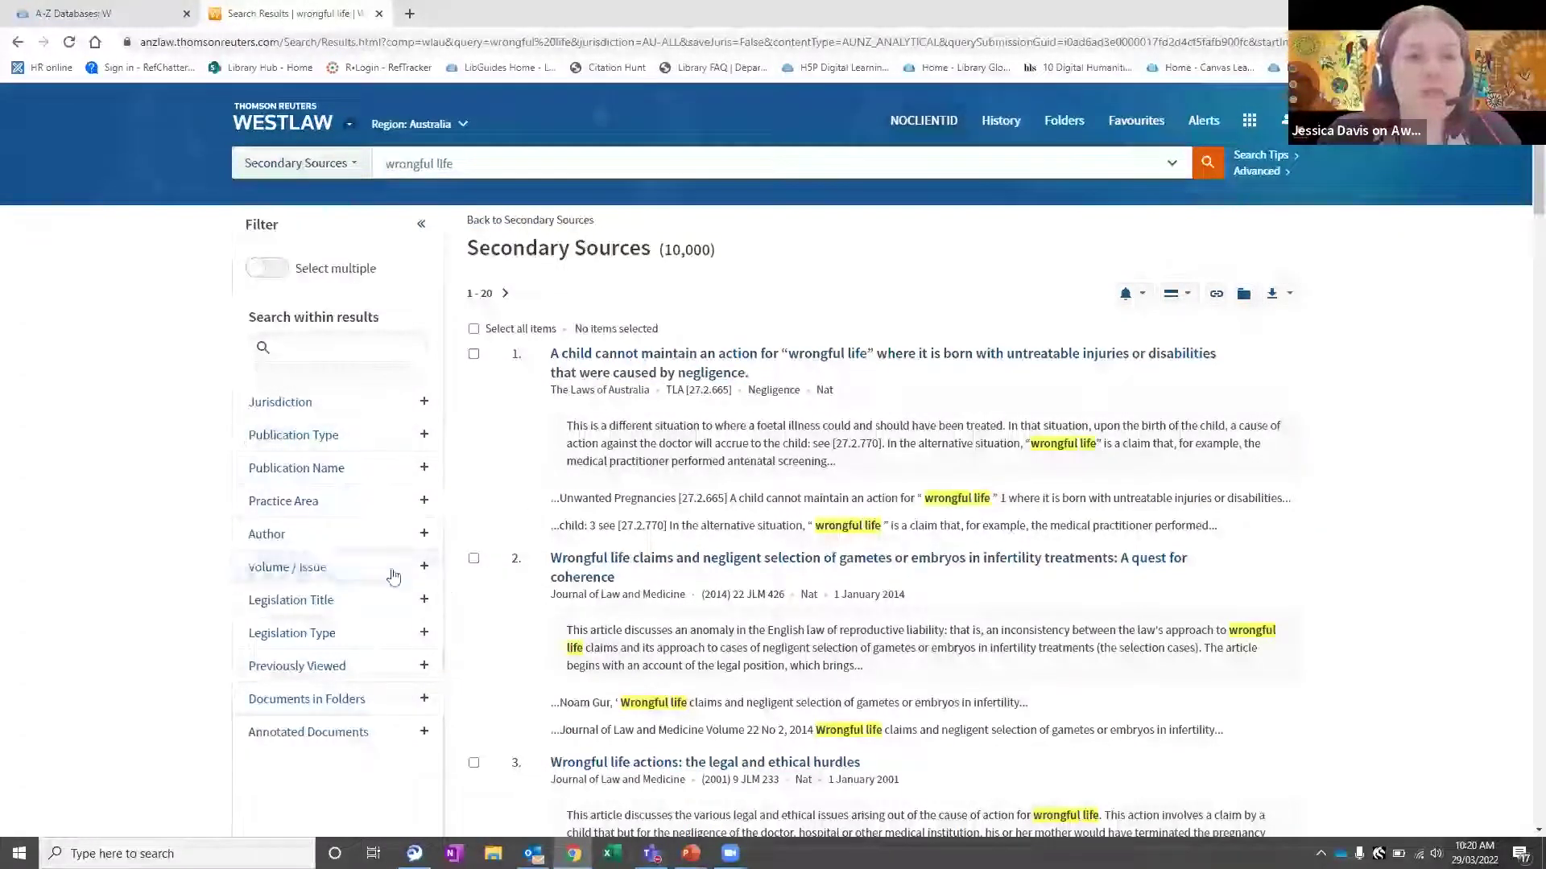
# - Look over the filters for the "wrongful life" results, expanding and collapsing the Jurisdiction filter
pyautogui.scroll(-1, 379, 564)
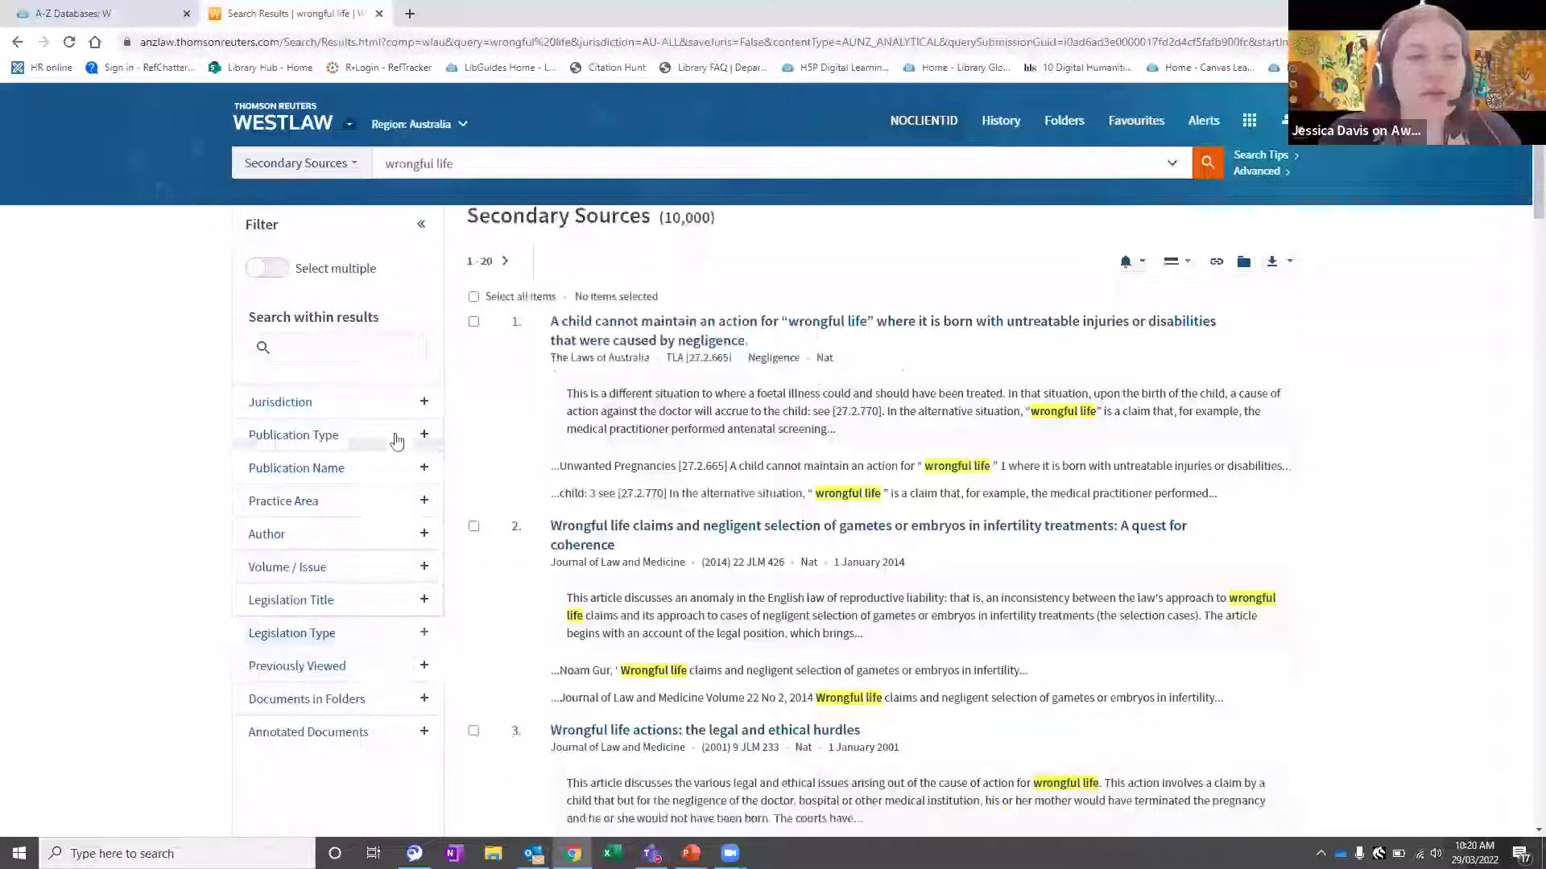
pyautogui.click(424, 402)
pyautogui.click(424, 402)
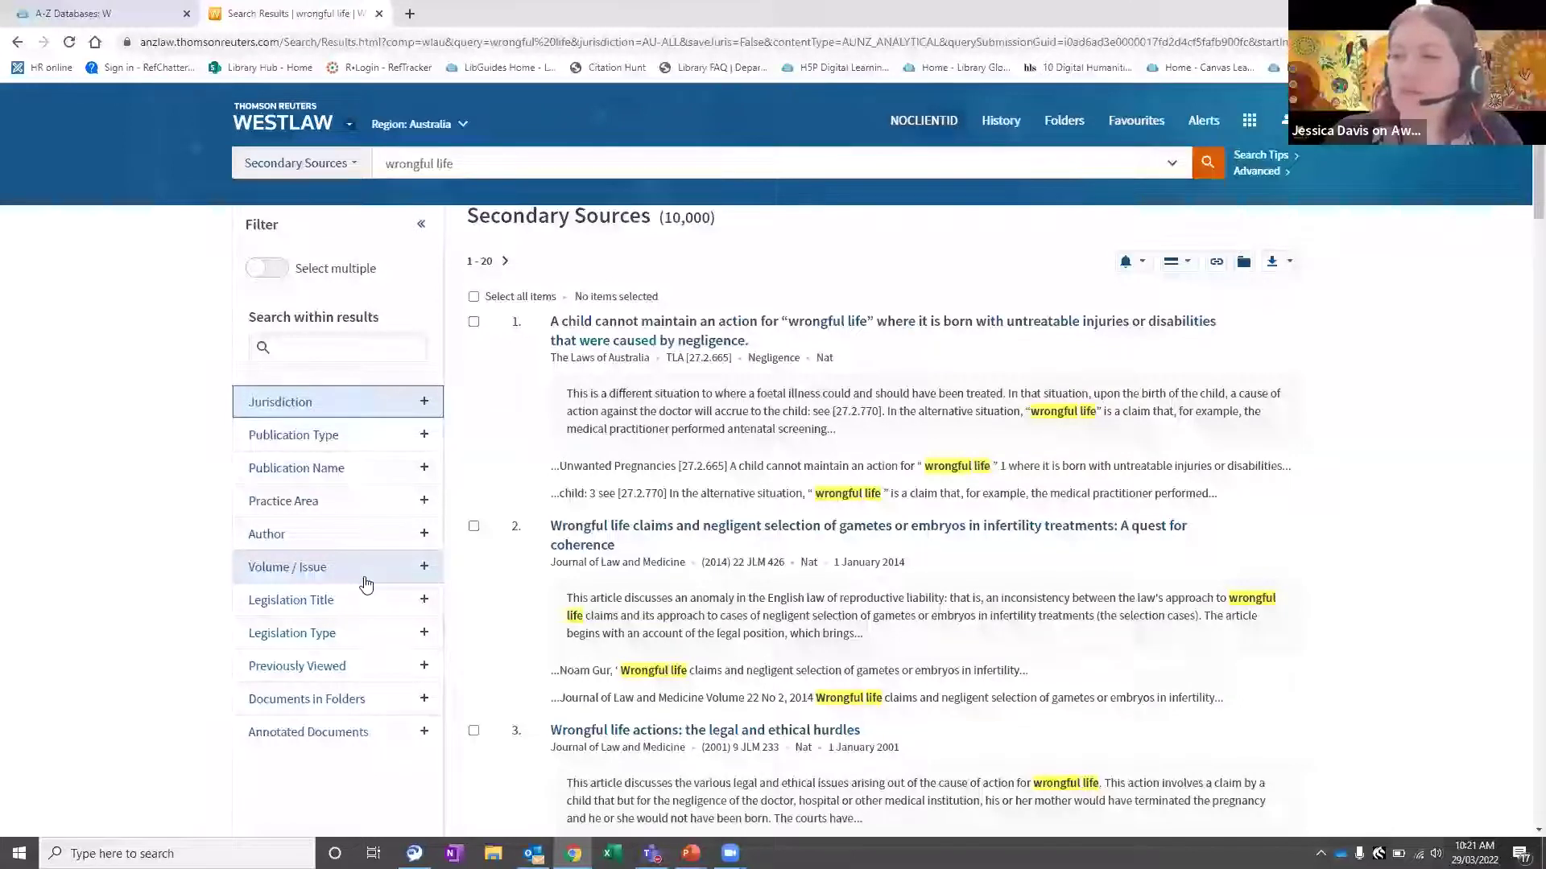
# - Return to the Westlaw home page, open Forms & Precedents and look over its practice areas and publications
pyautogui.click(296, 131)
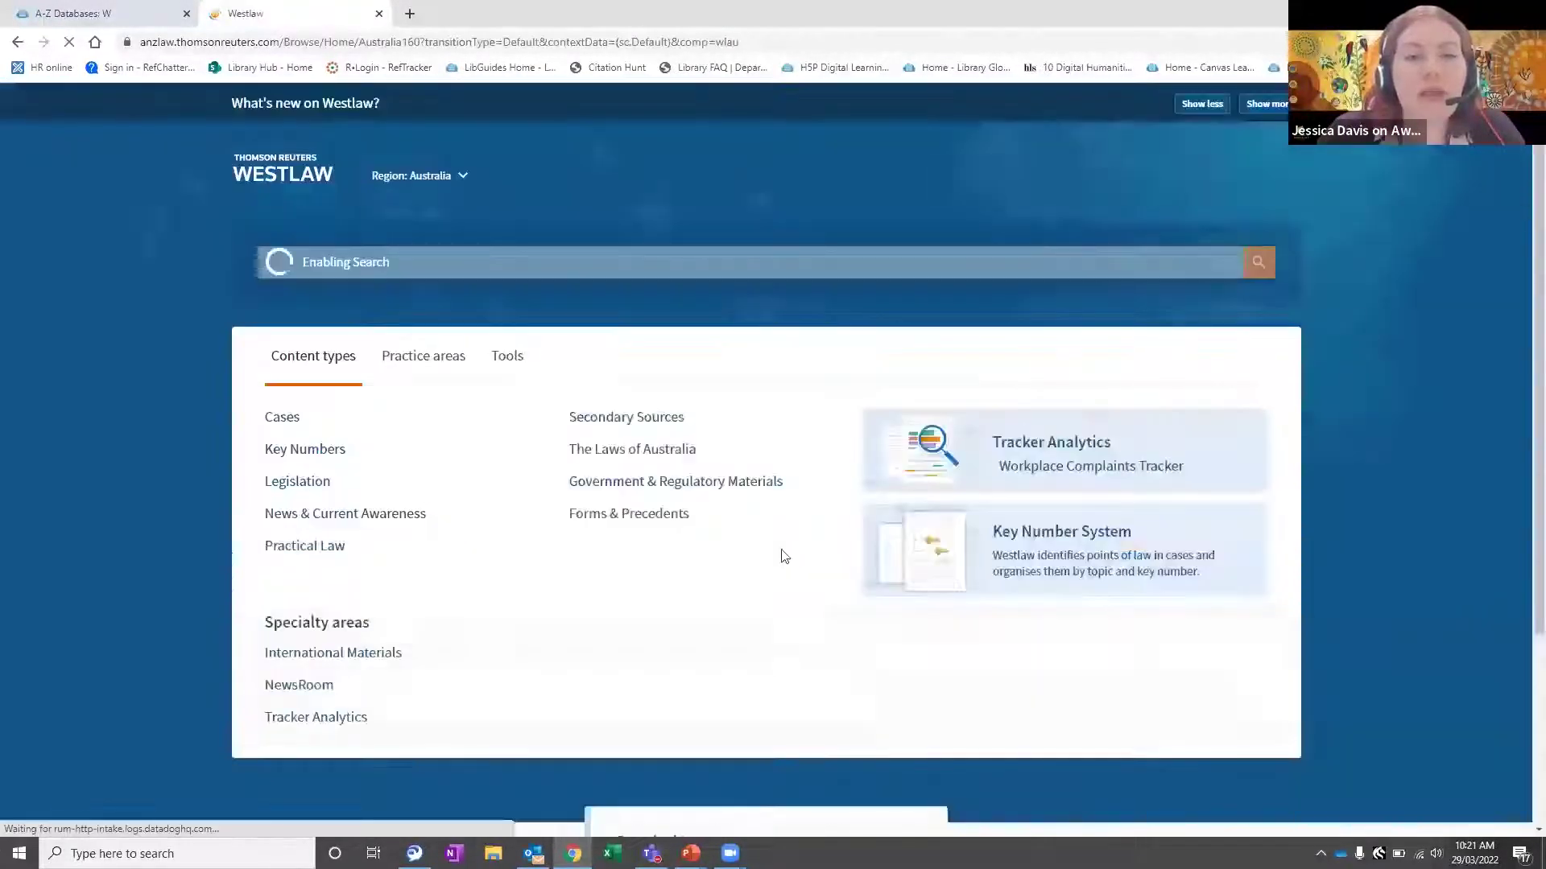
pyautogui.click(646, 515)
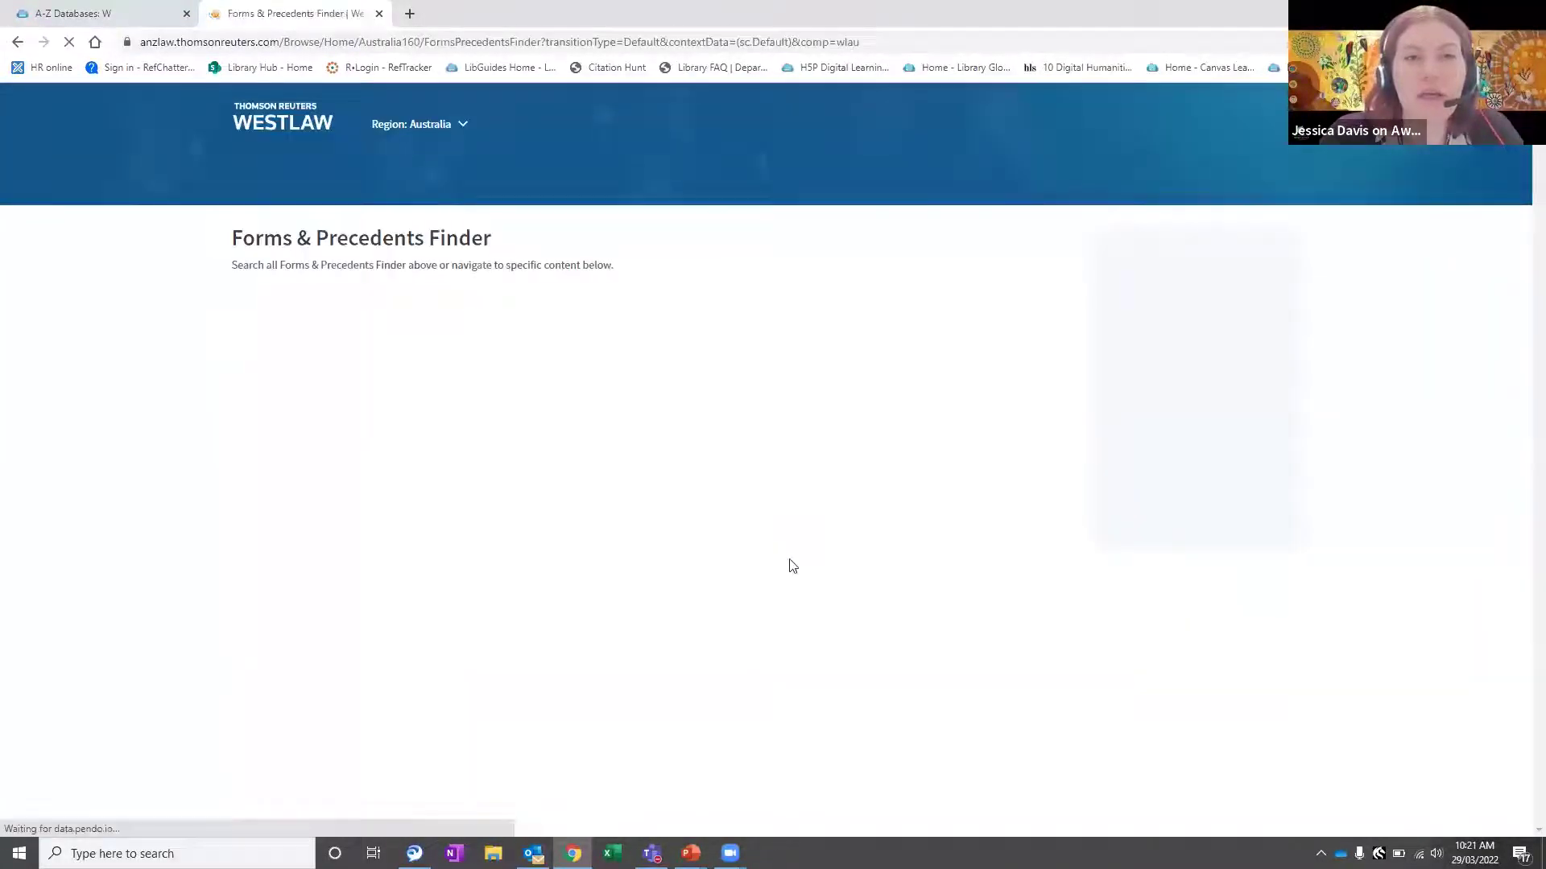
pyautogui.scroll(-1, 511, 494)
pyautogui.scroll(1, 515, 495)
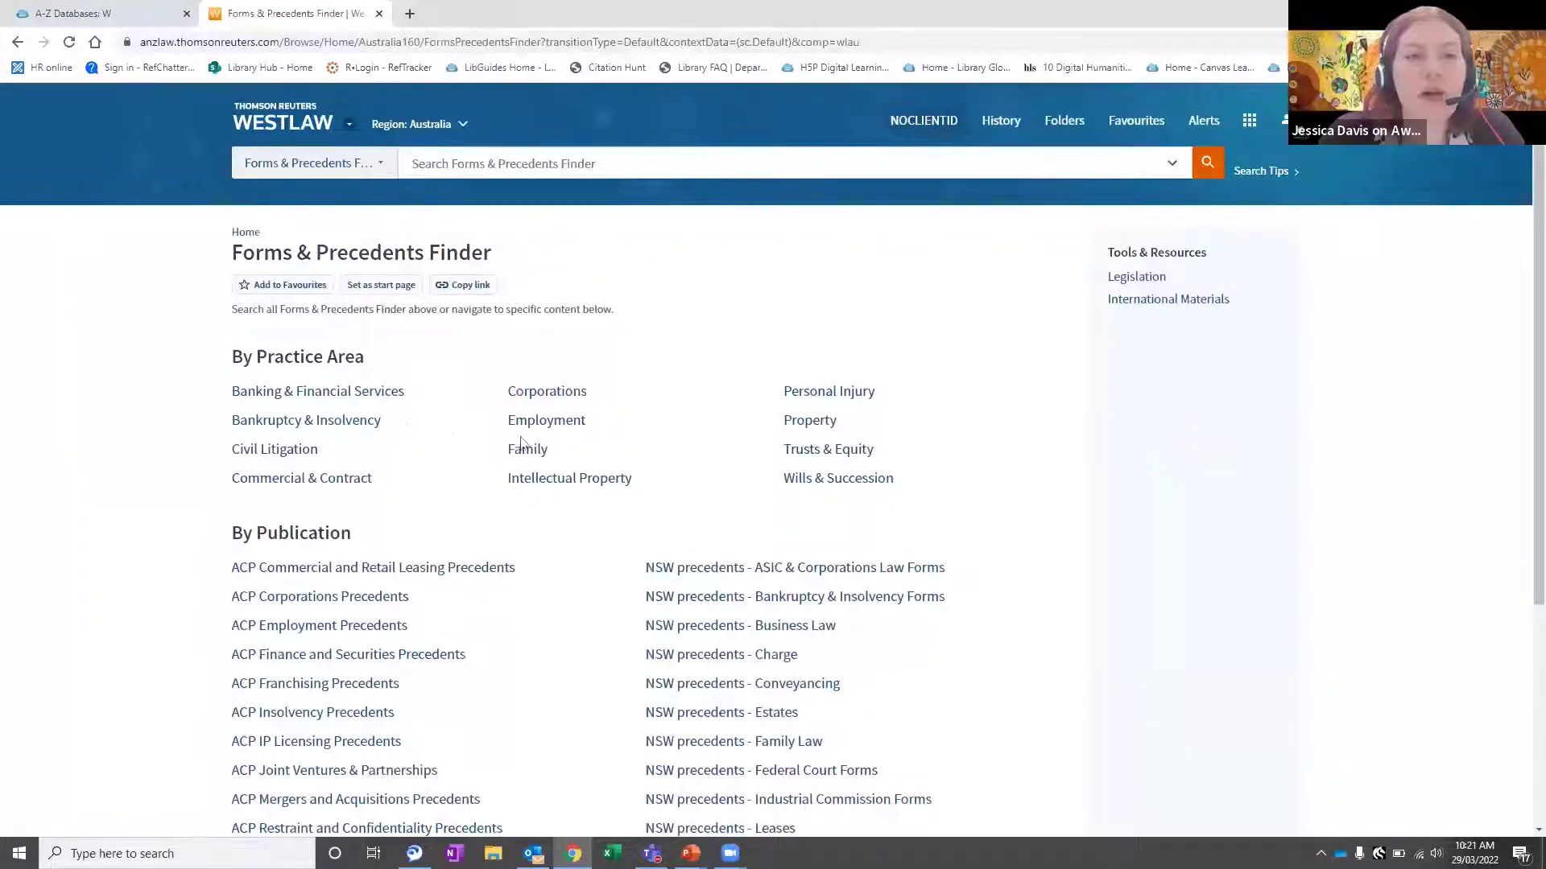
pyautogui.scroll(-3, 542, 570)
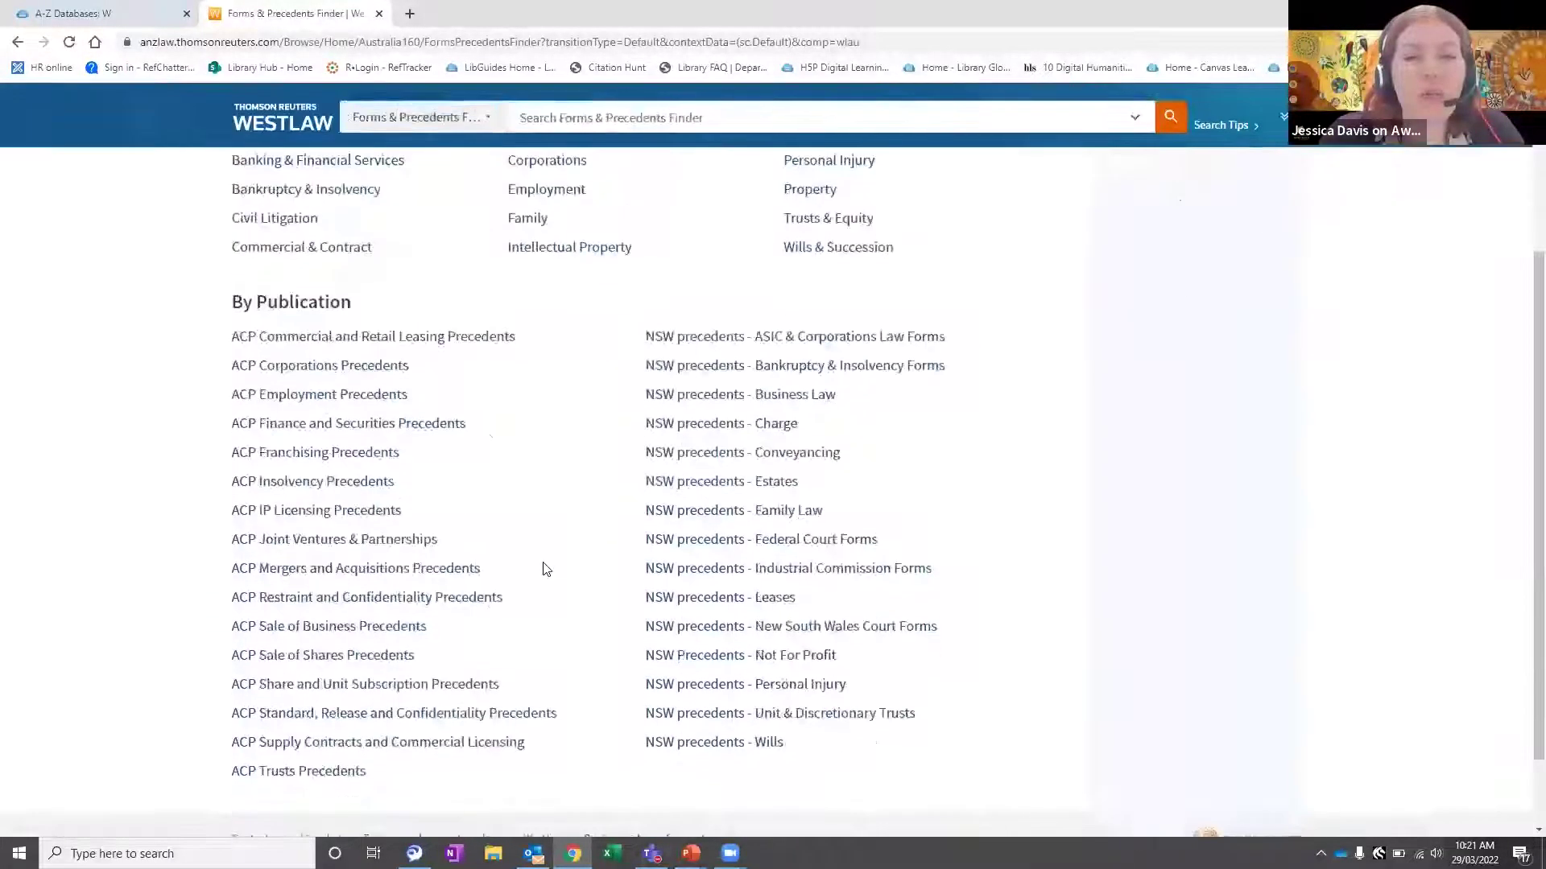
pyautogui.scroll(3, 510, 587)
# - Open ACP Finance and Securities Precedents under the Banking & Financial Services practice area and browse the listed precedents
pyautogui.click(372, 392)
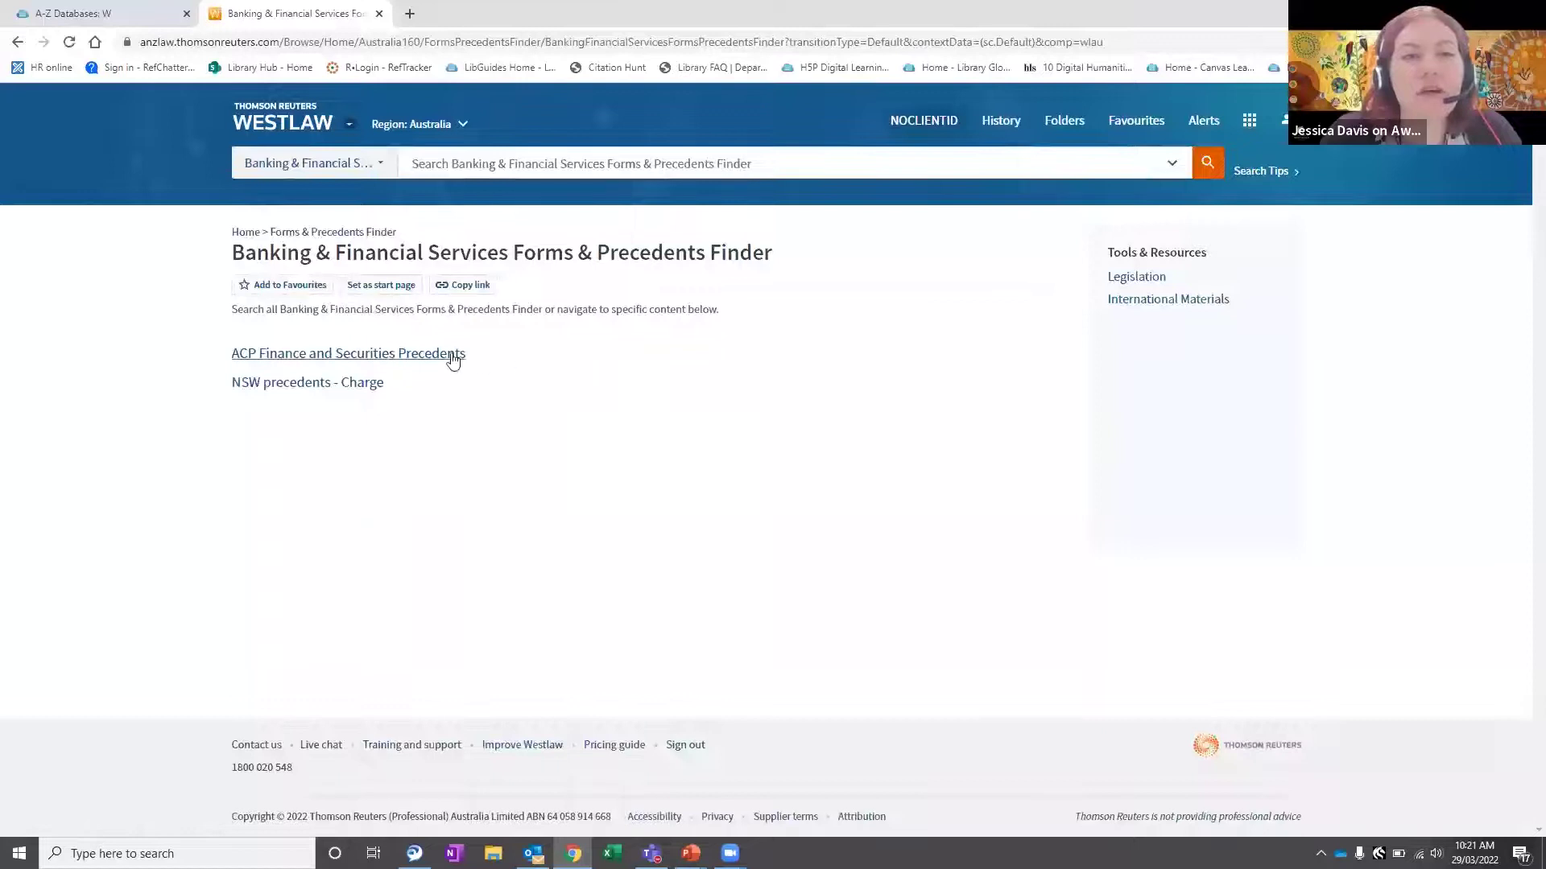
pyautogui.click(327, 361)
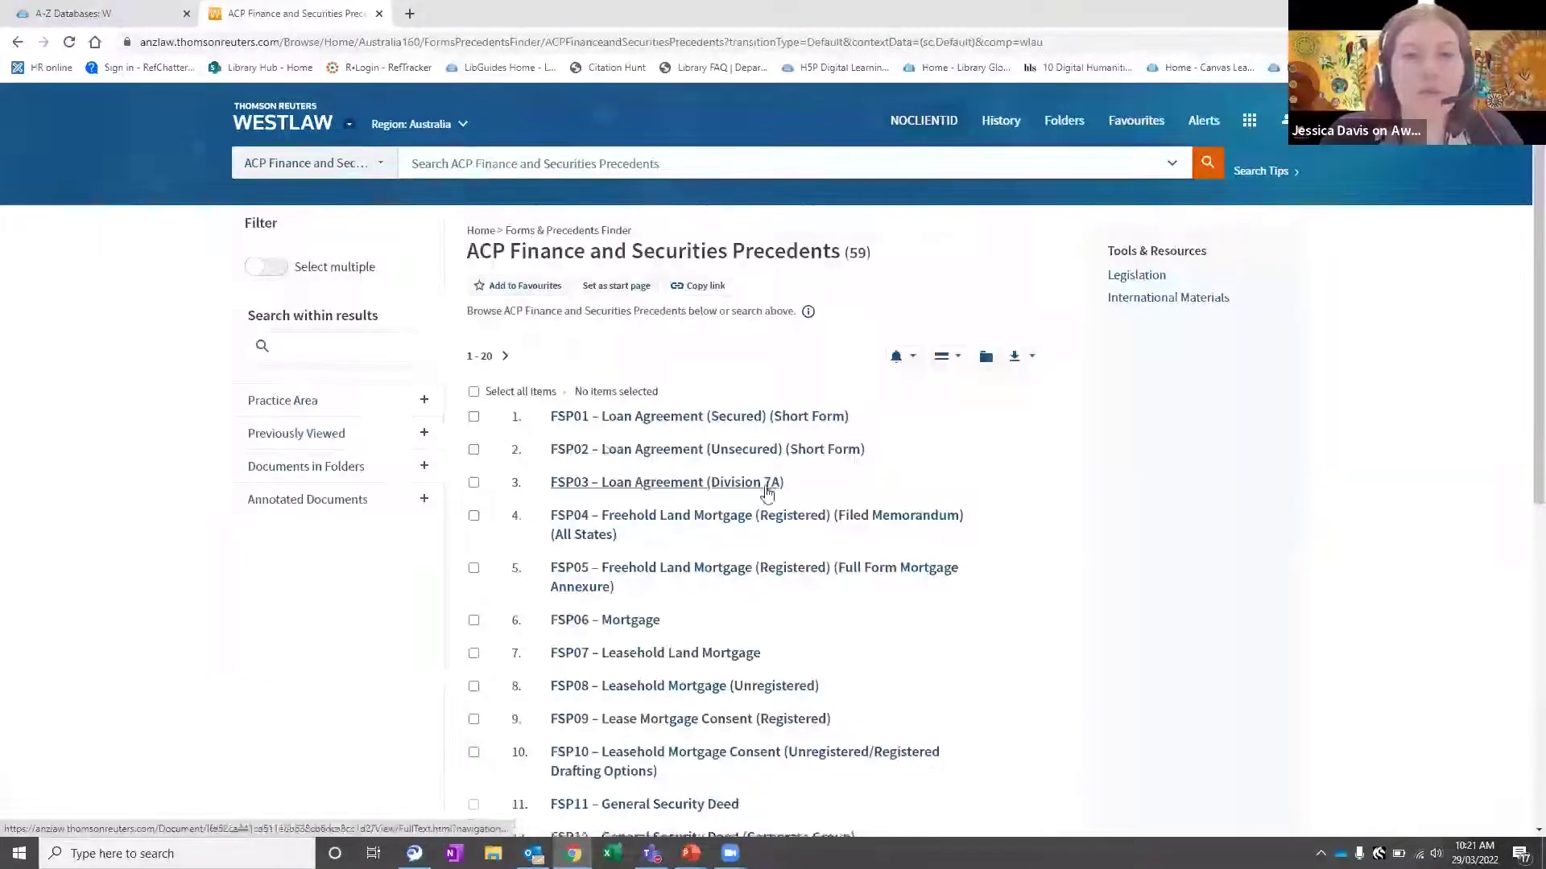
pyautogui.scroll(-3, 672, 455)
pyautogui.scroll(-4, 695, 536)
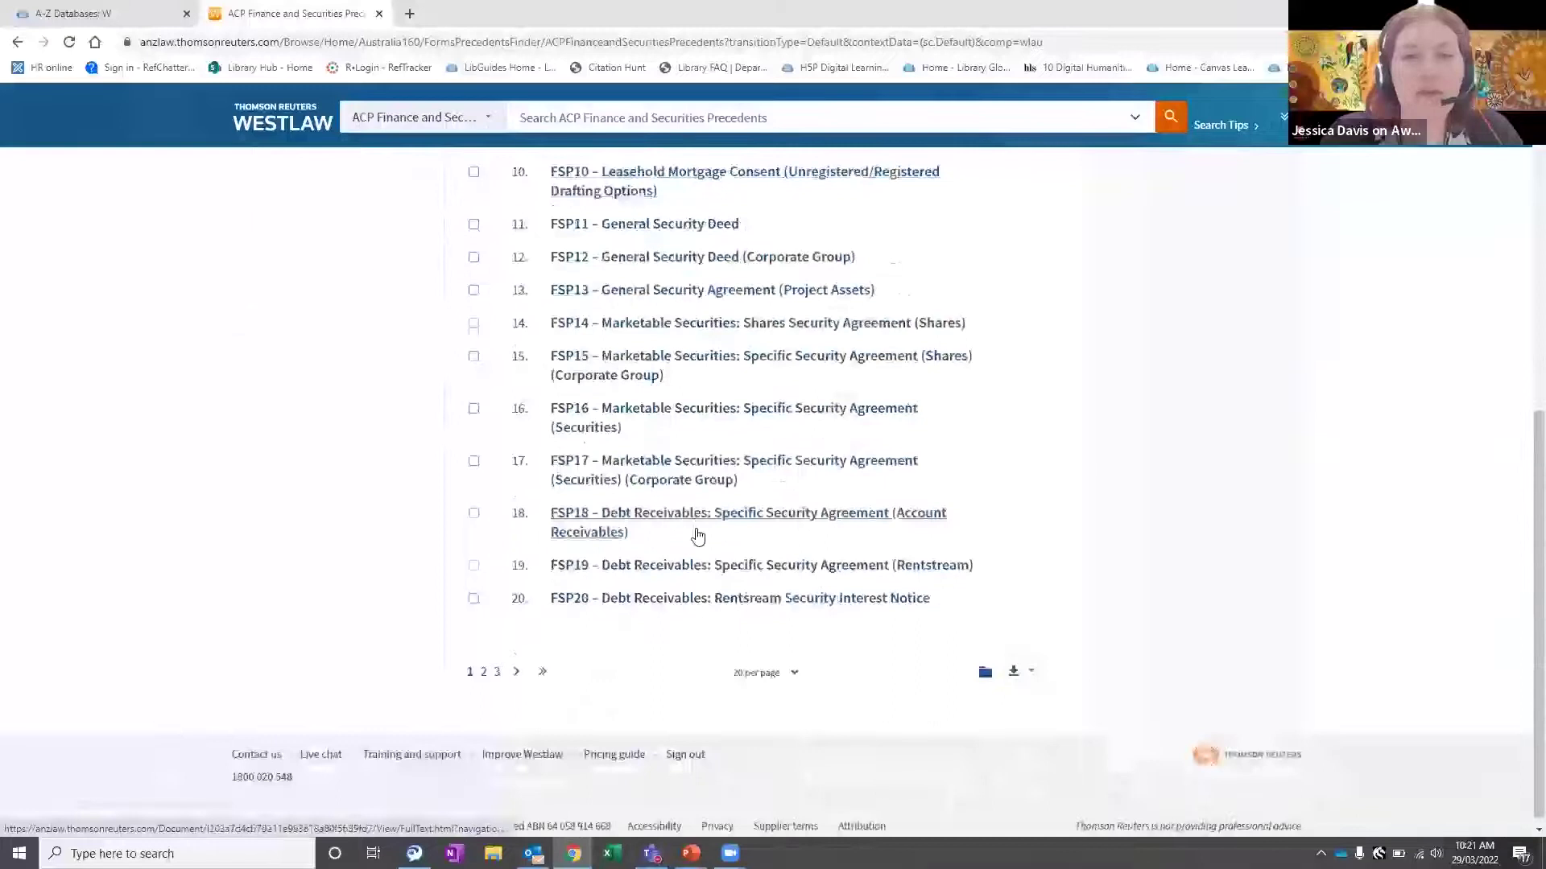
# - Open the FSP01 – Loan Agreement (Secured) (Short Form) precedent from the ACP Finance and Securities Precedents list
pyautogui.scroll(8, 688, 451)
pyautogui.click(681, 419)
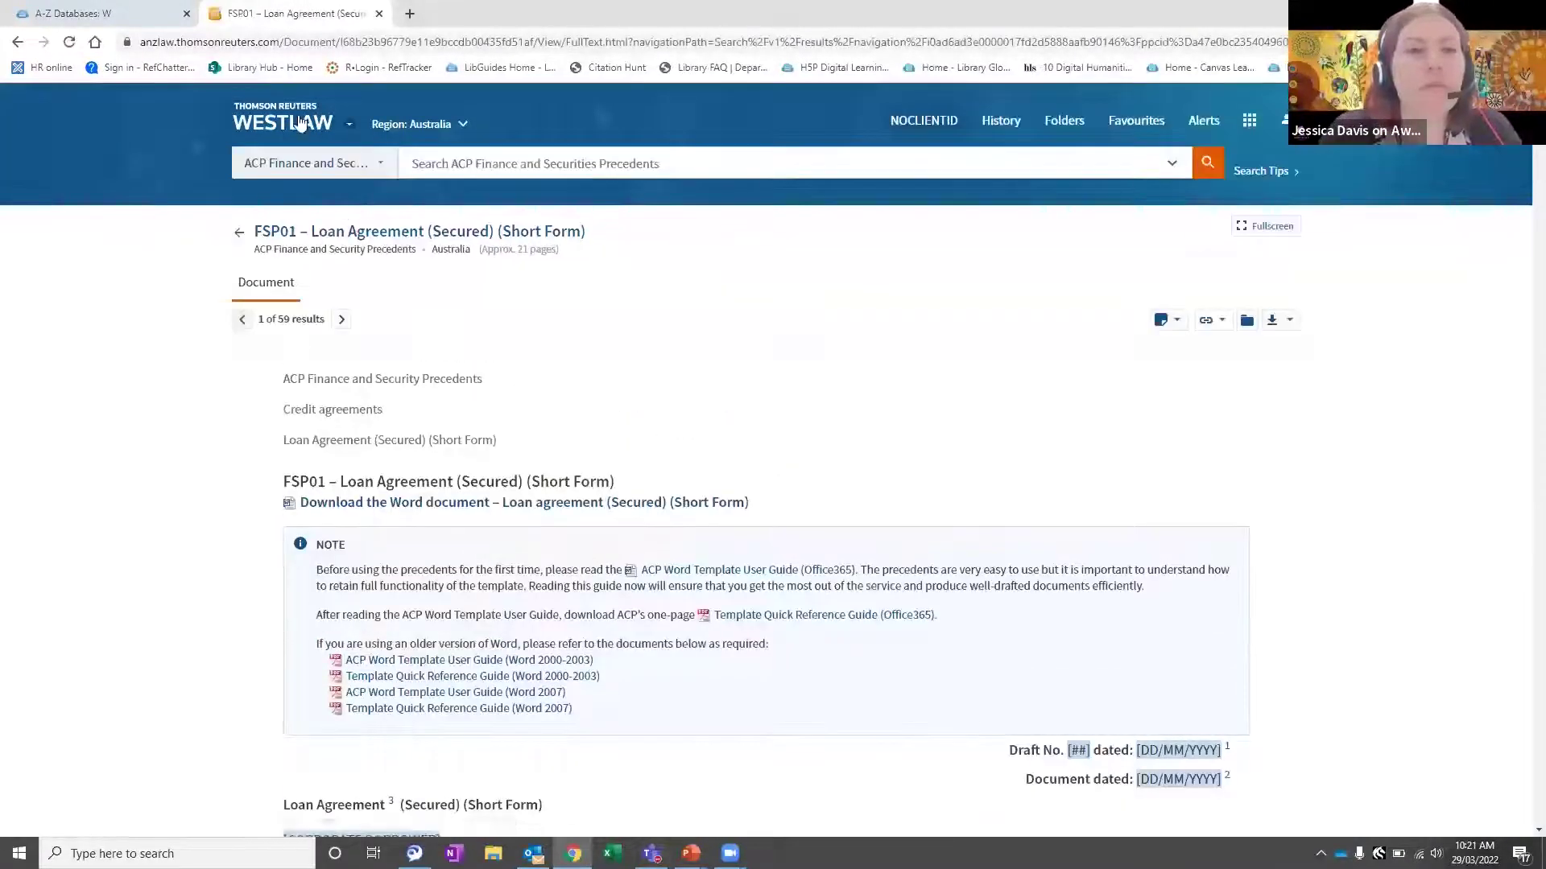
# - Return to the Westlaw home page, open NewsRoom from the Specialty areas and look over its news and content categories
pyautogui.click(279, 124)
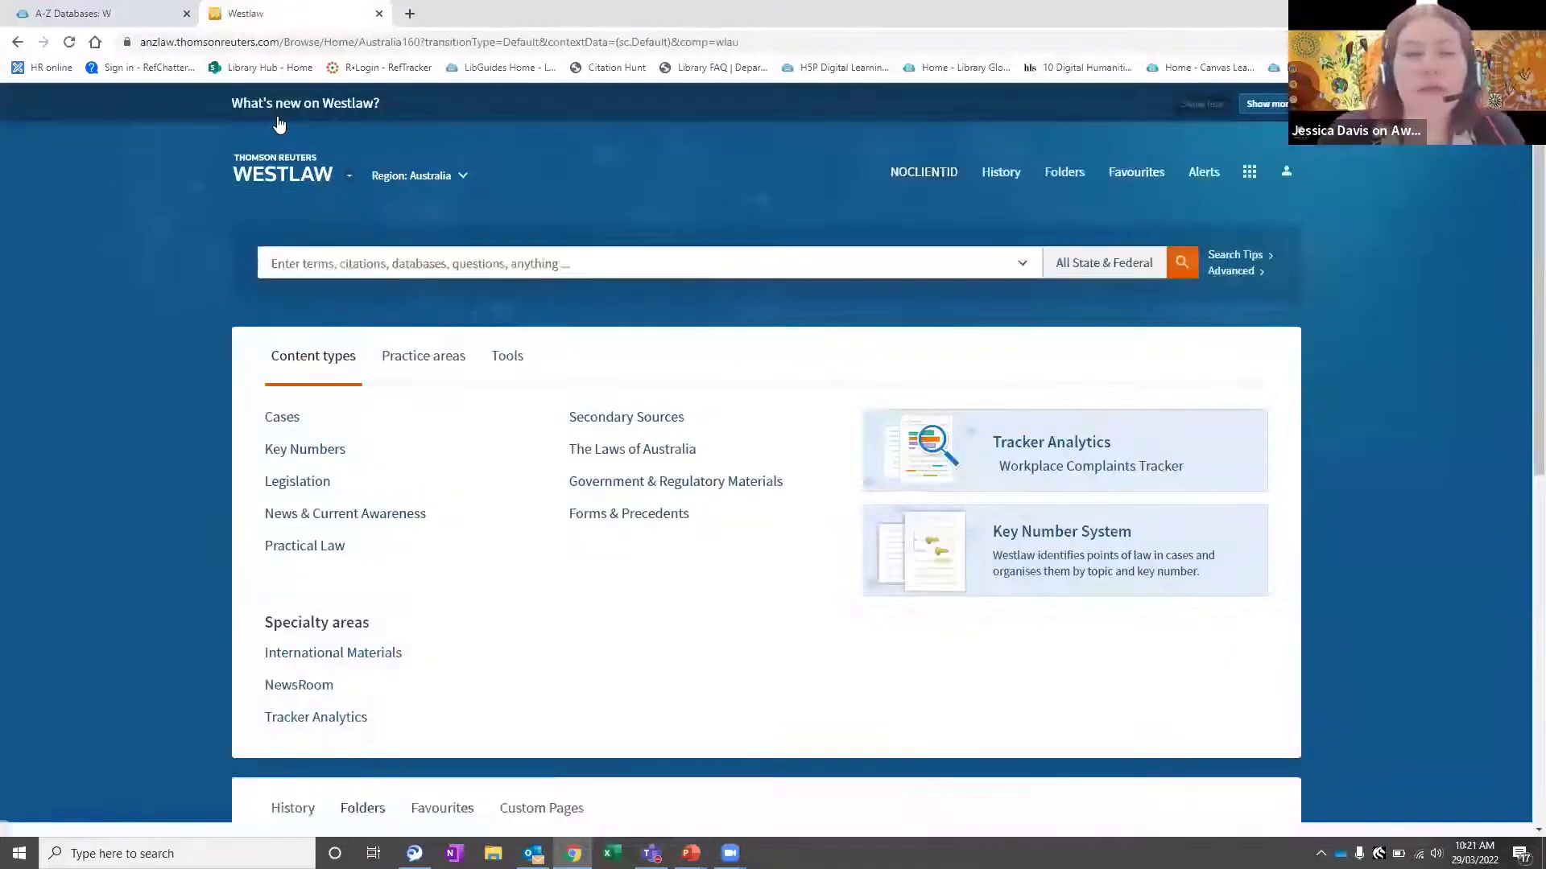
pyautogui.scroll(-1, 618, 652)
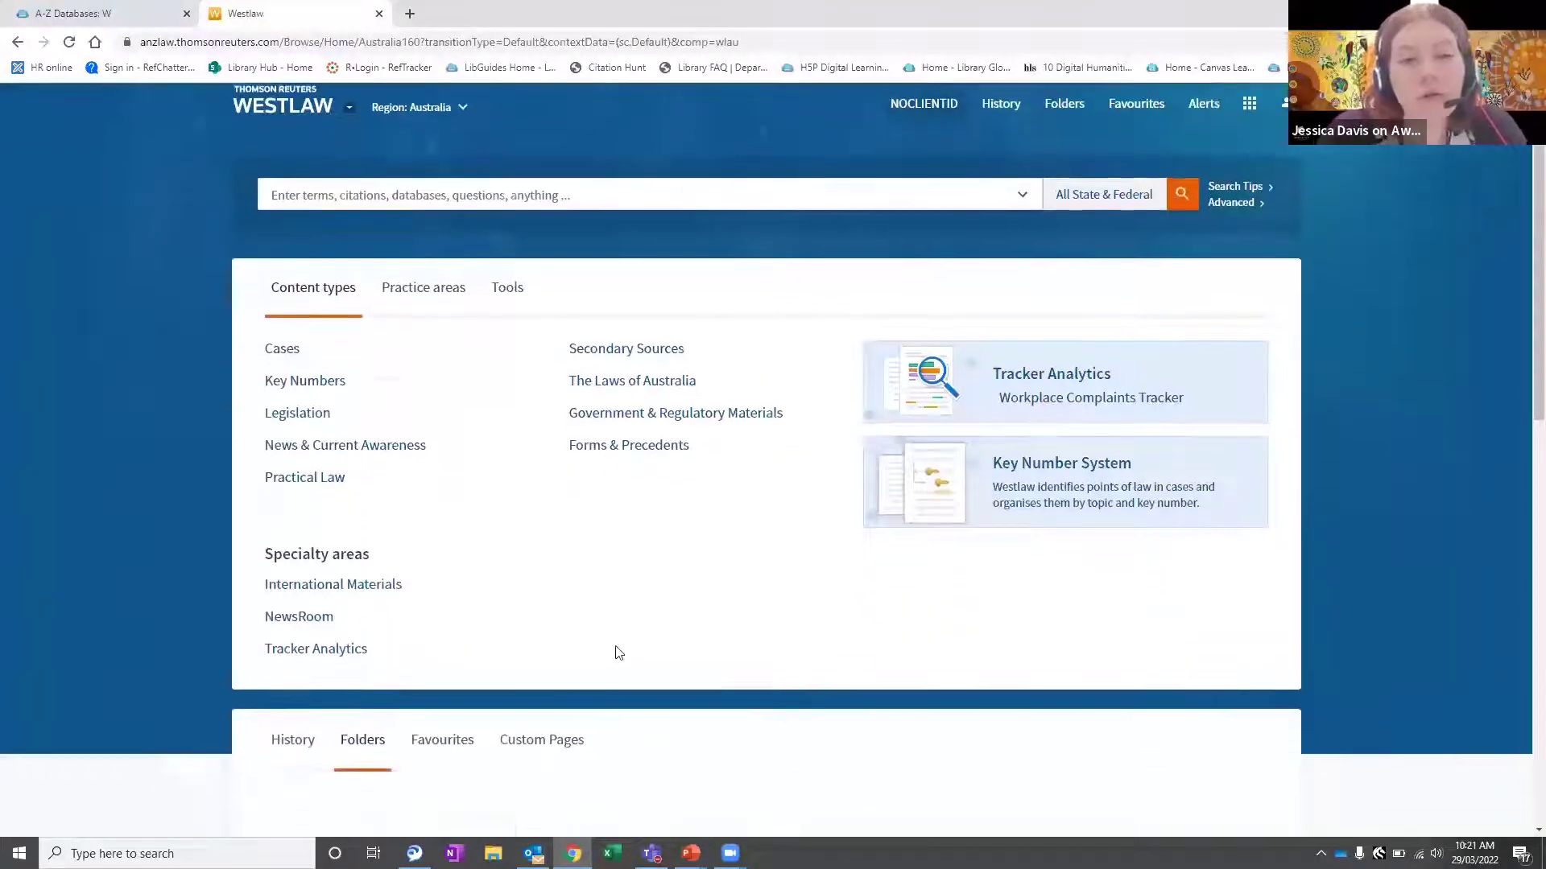
pyautogui.scroll(-1, 609, 555)
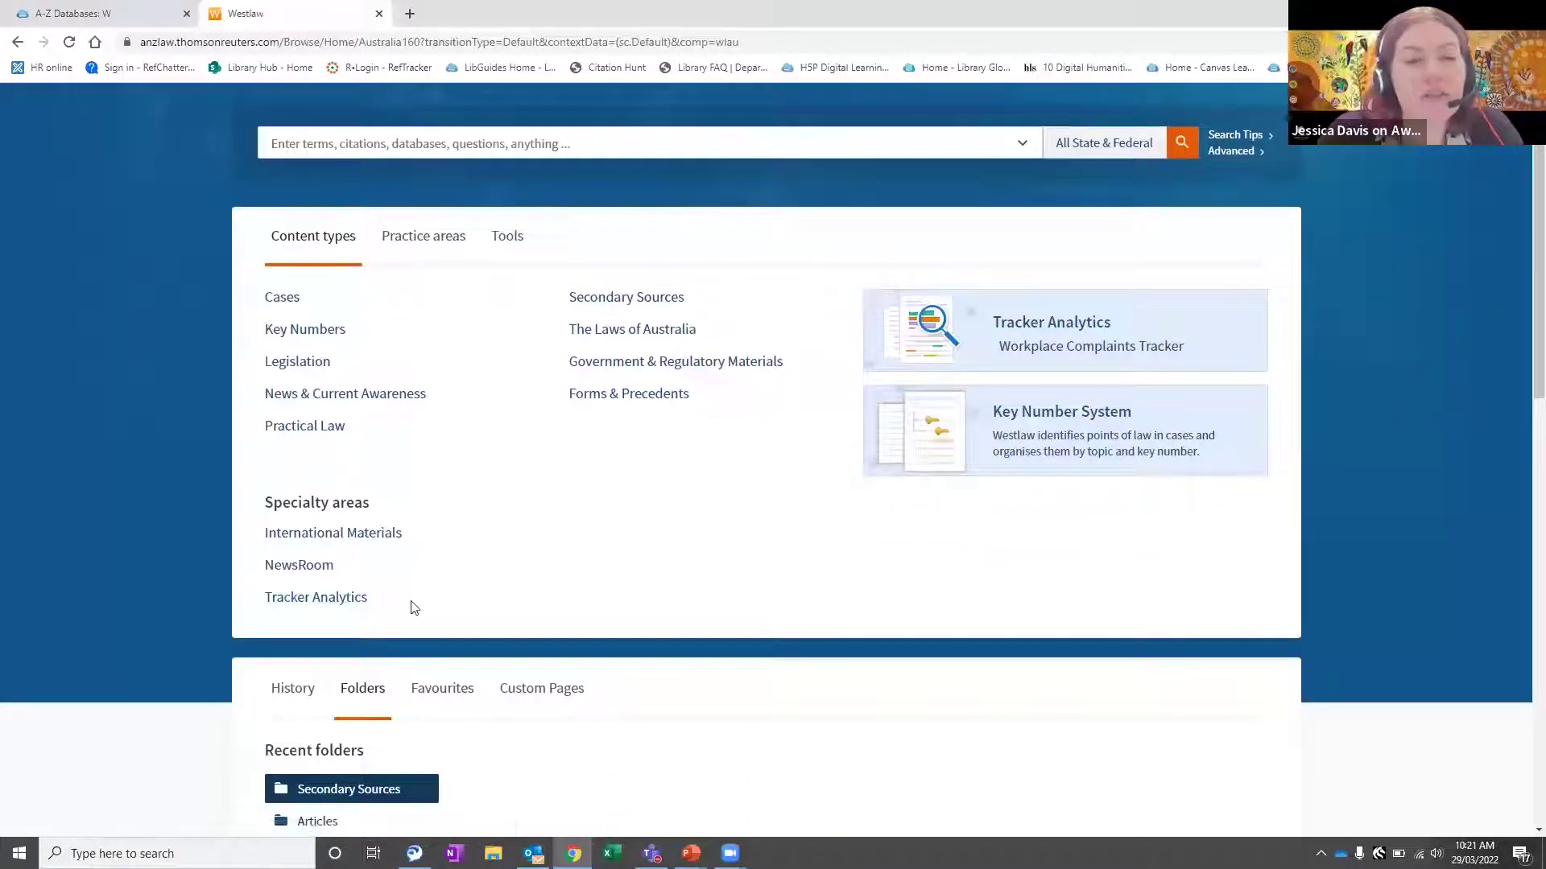
pyautogui.scroll(1, 342, 644)
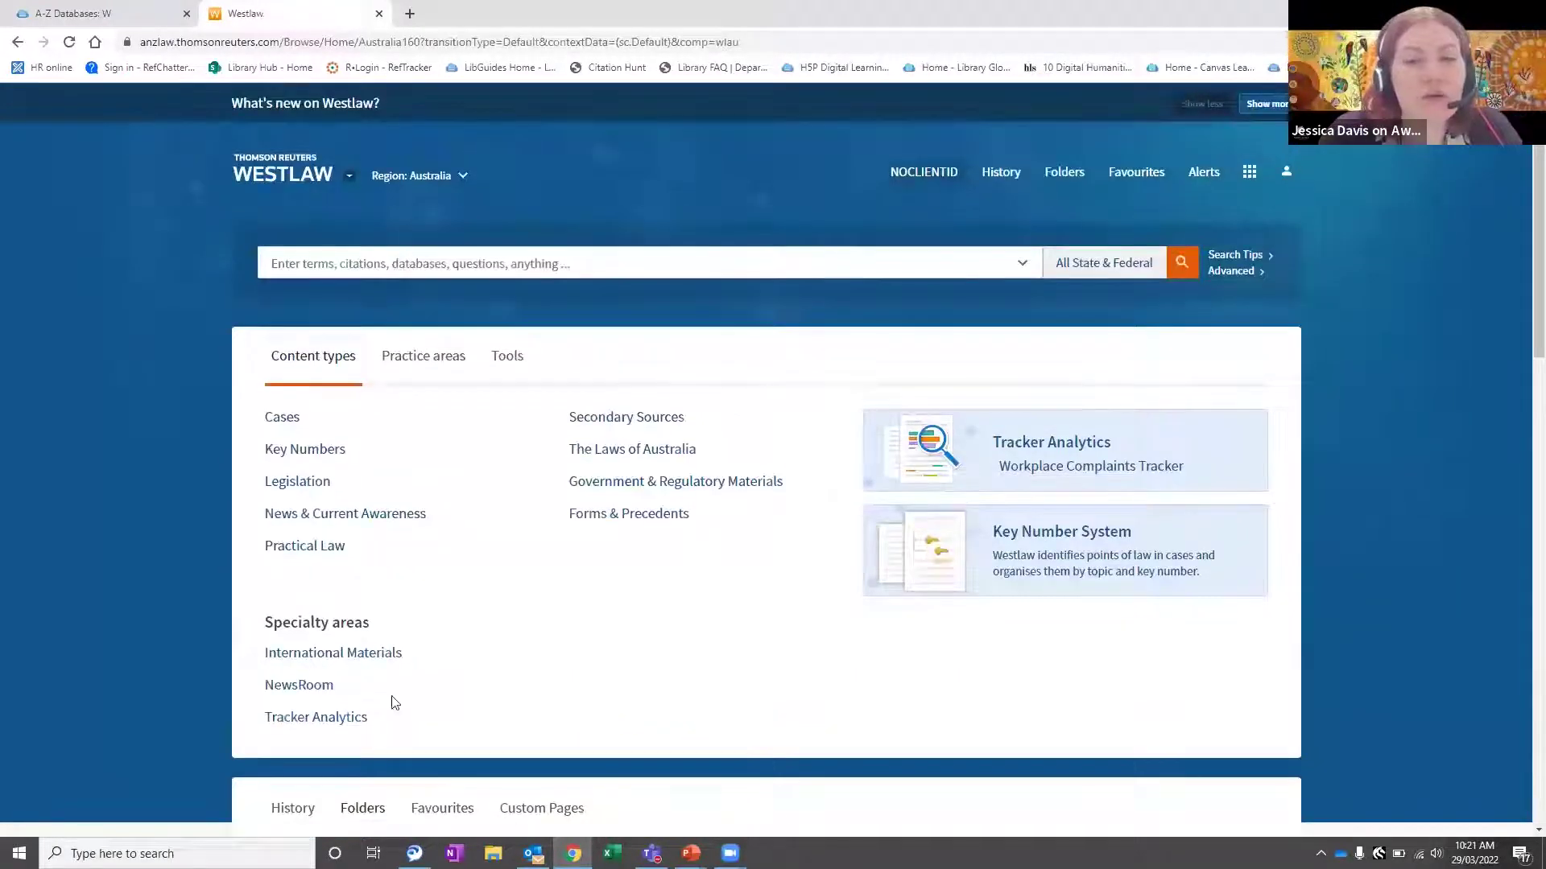
pyautogui.click(294, 694)
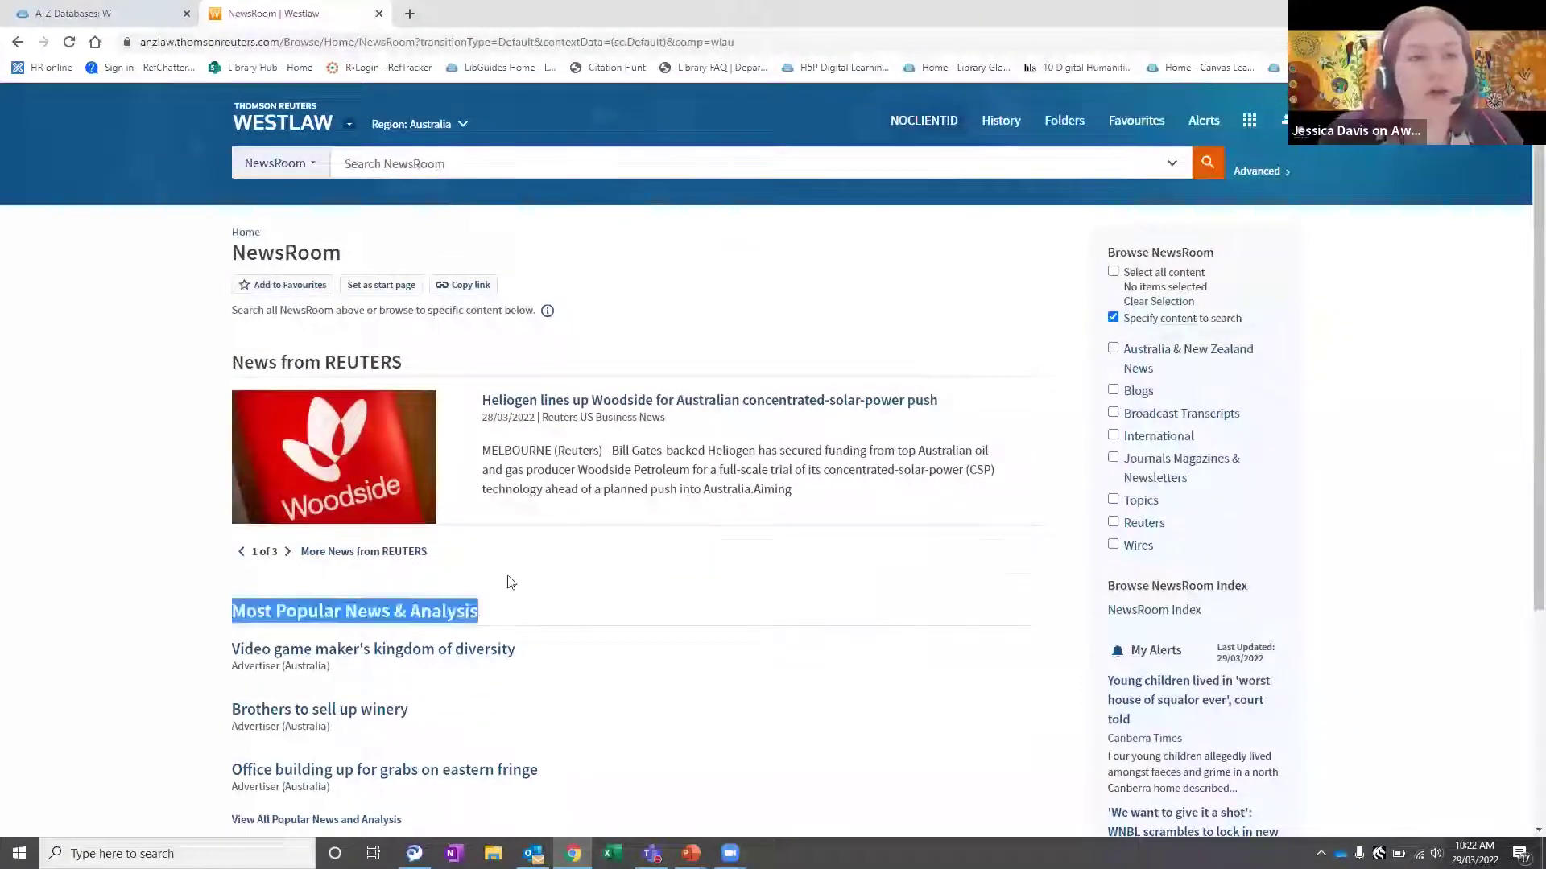
pyautogui.scroll(-1, 765, 480)
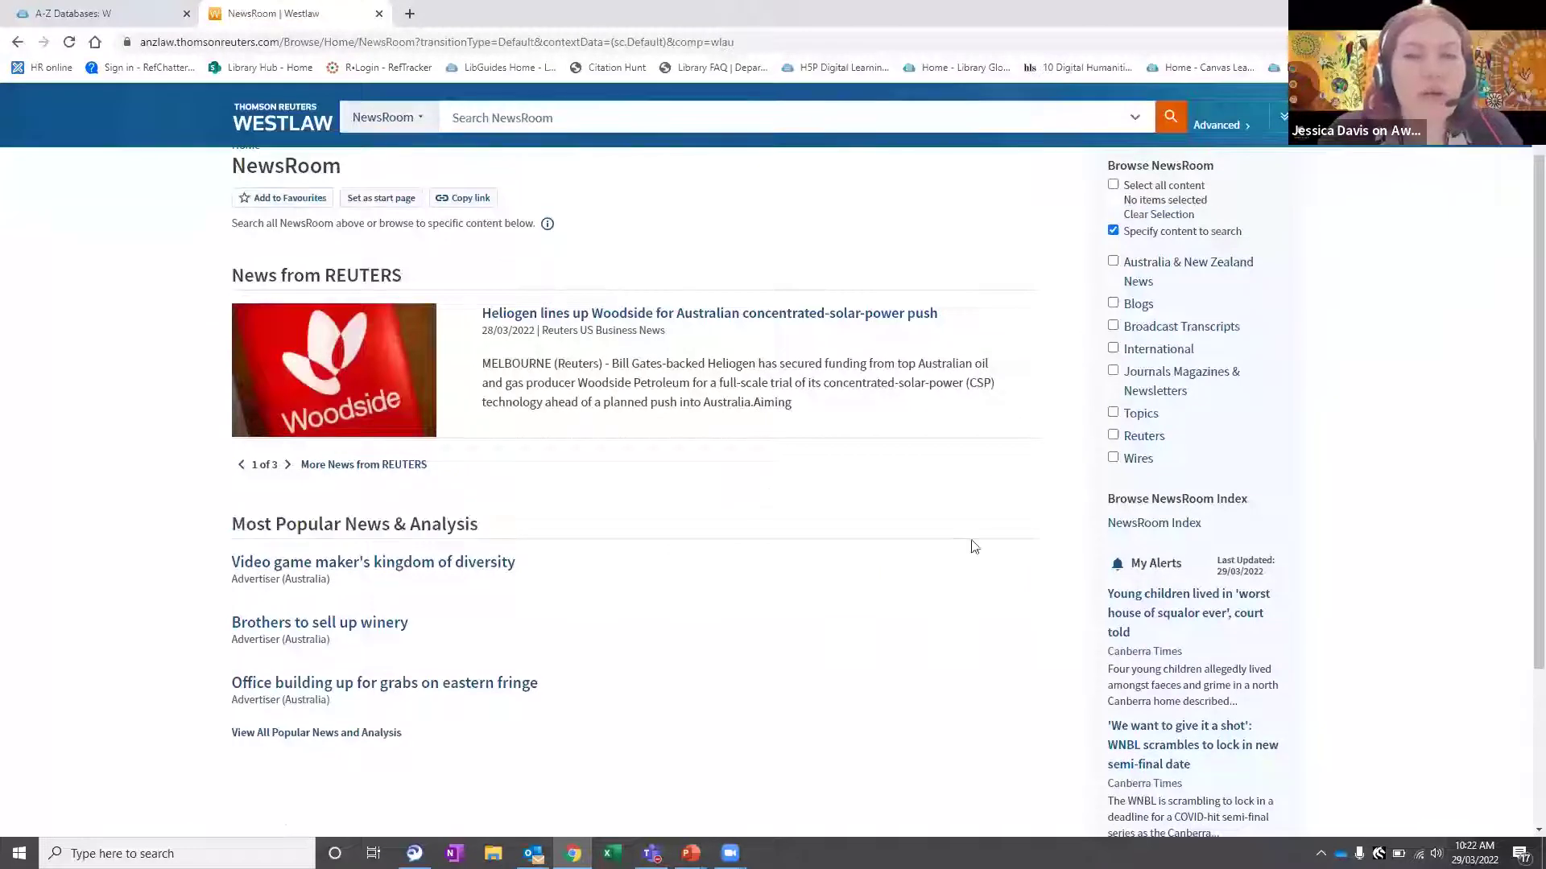
pyautogui.scroll(1, 974, 546)
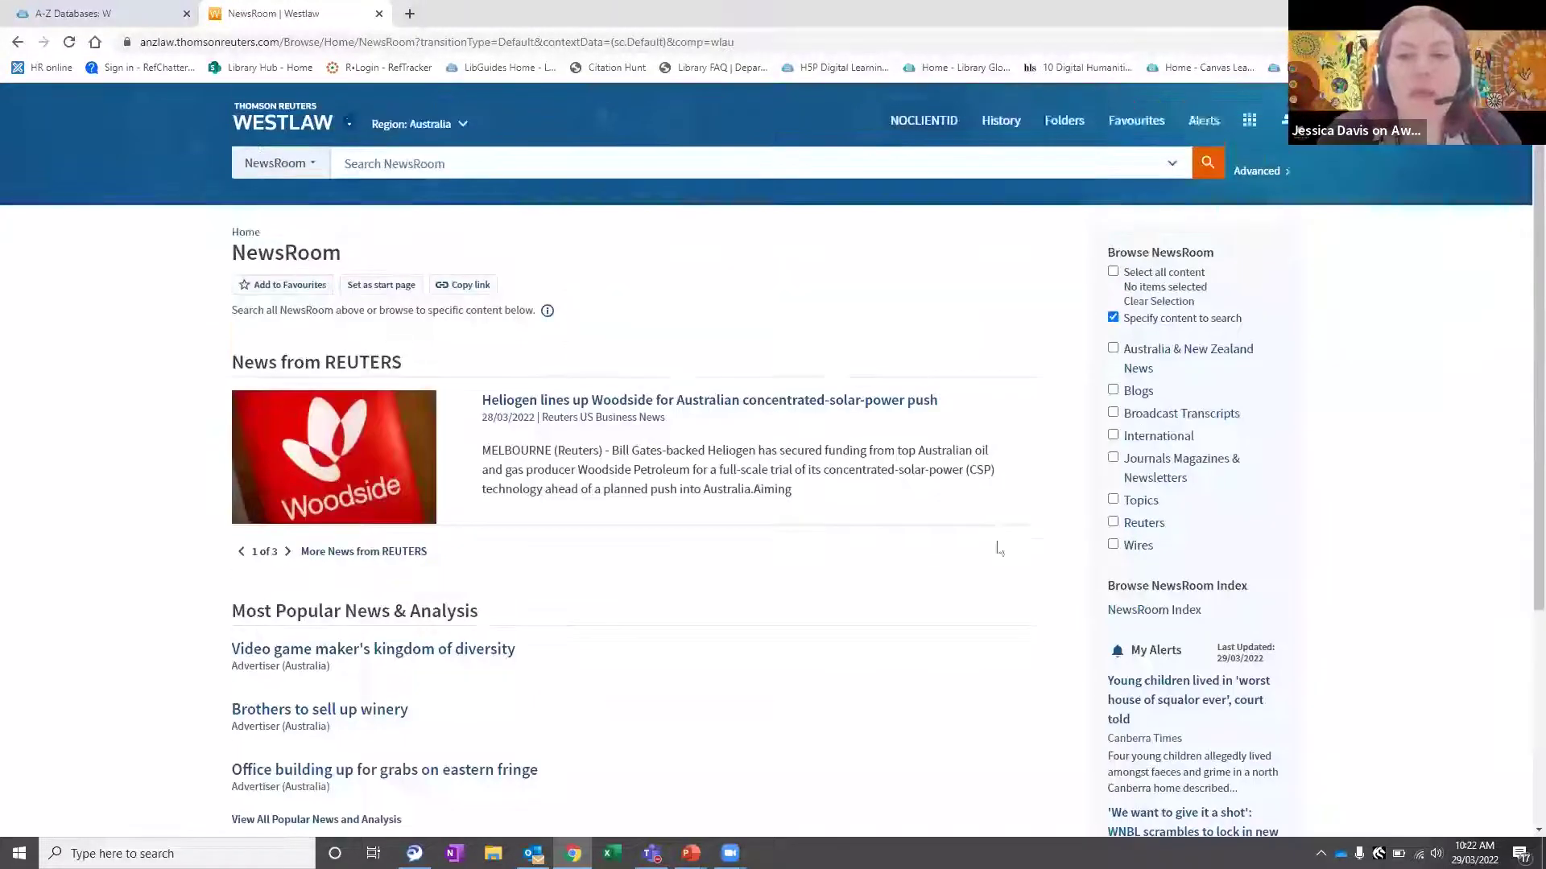
# - Open the NewsRoom Index in a new browser tab and switch to it
pyautogui.rightClick(1157, 617)
pyautogui.click(1215, 628)
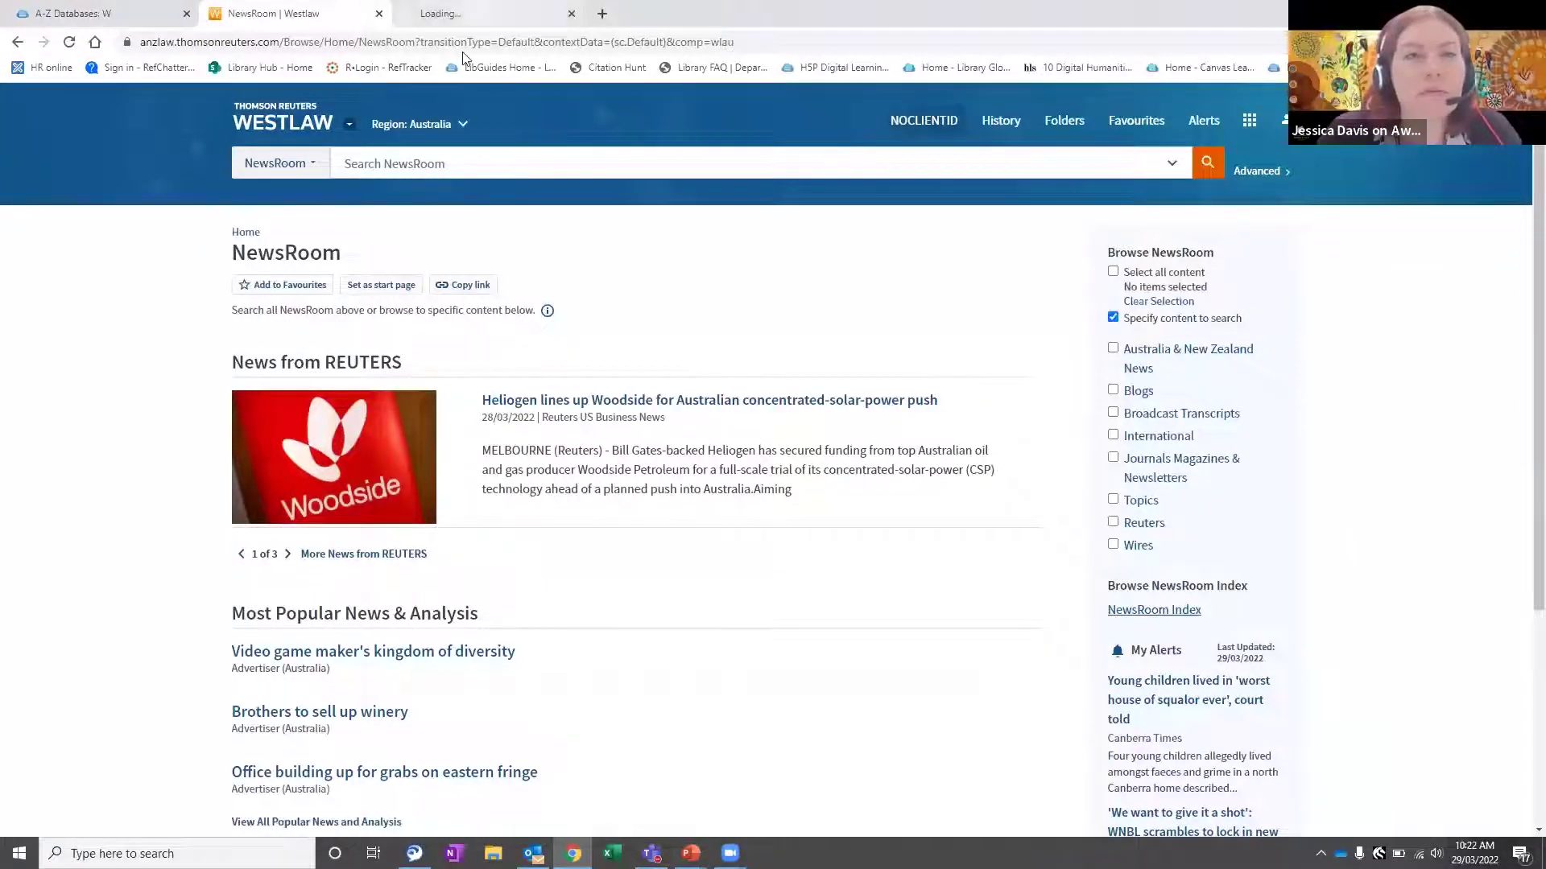
pyautogui.click(455, 13)
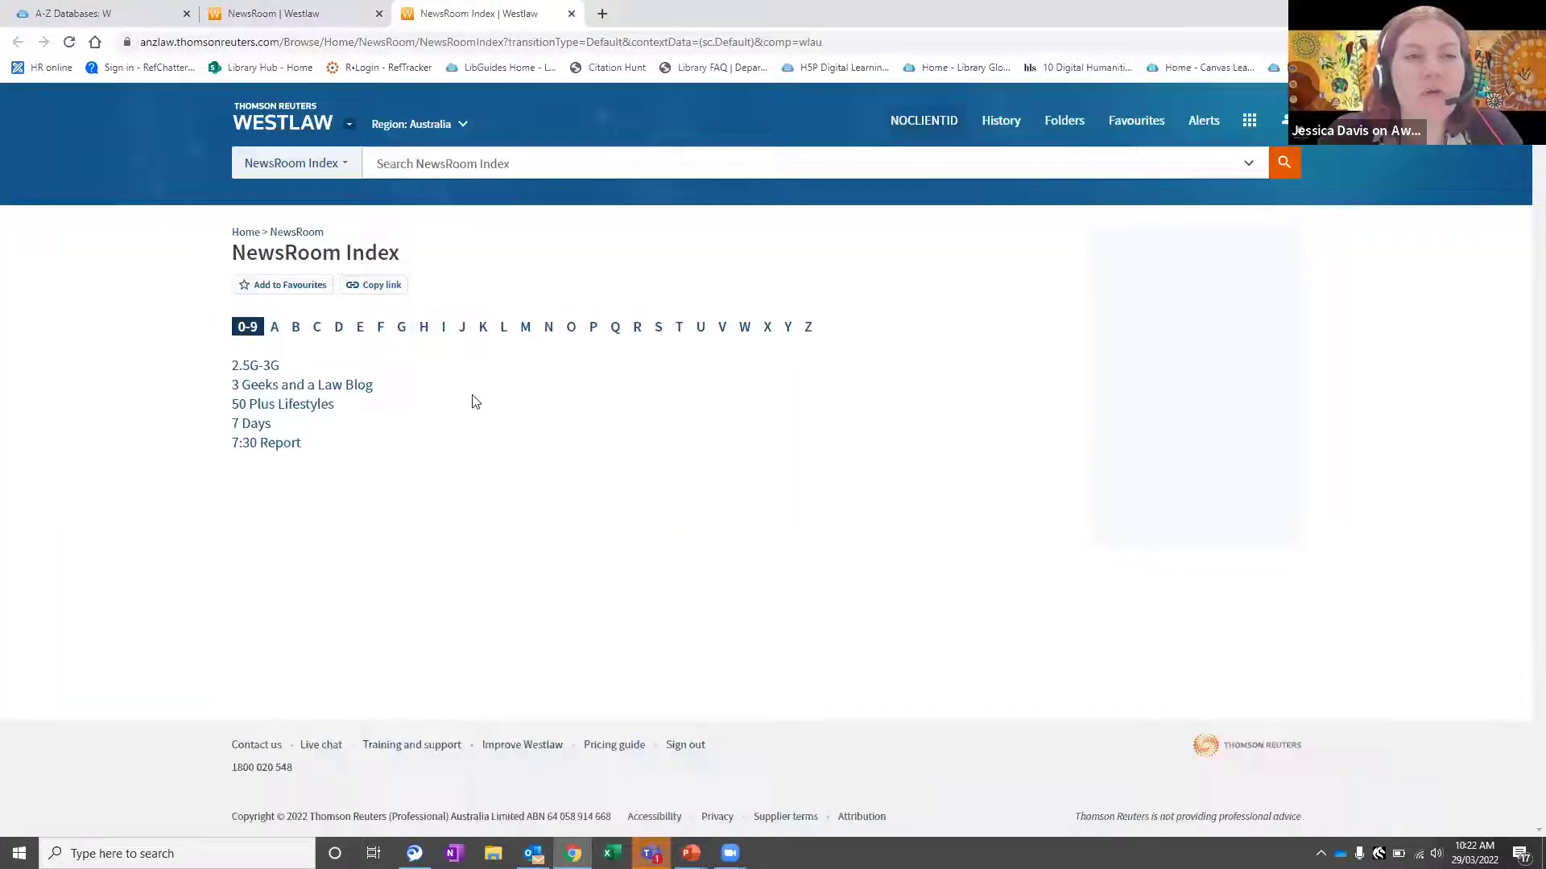
# - Browse the NewsRoom Index publications beginning with P, and close the index tab to return to NewsRoom
pyautogui.click(594, 327)
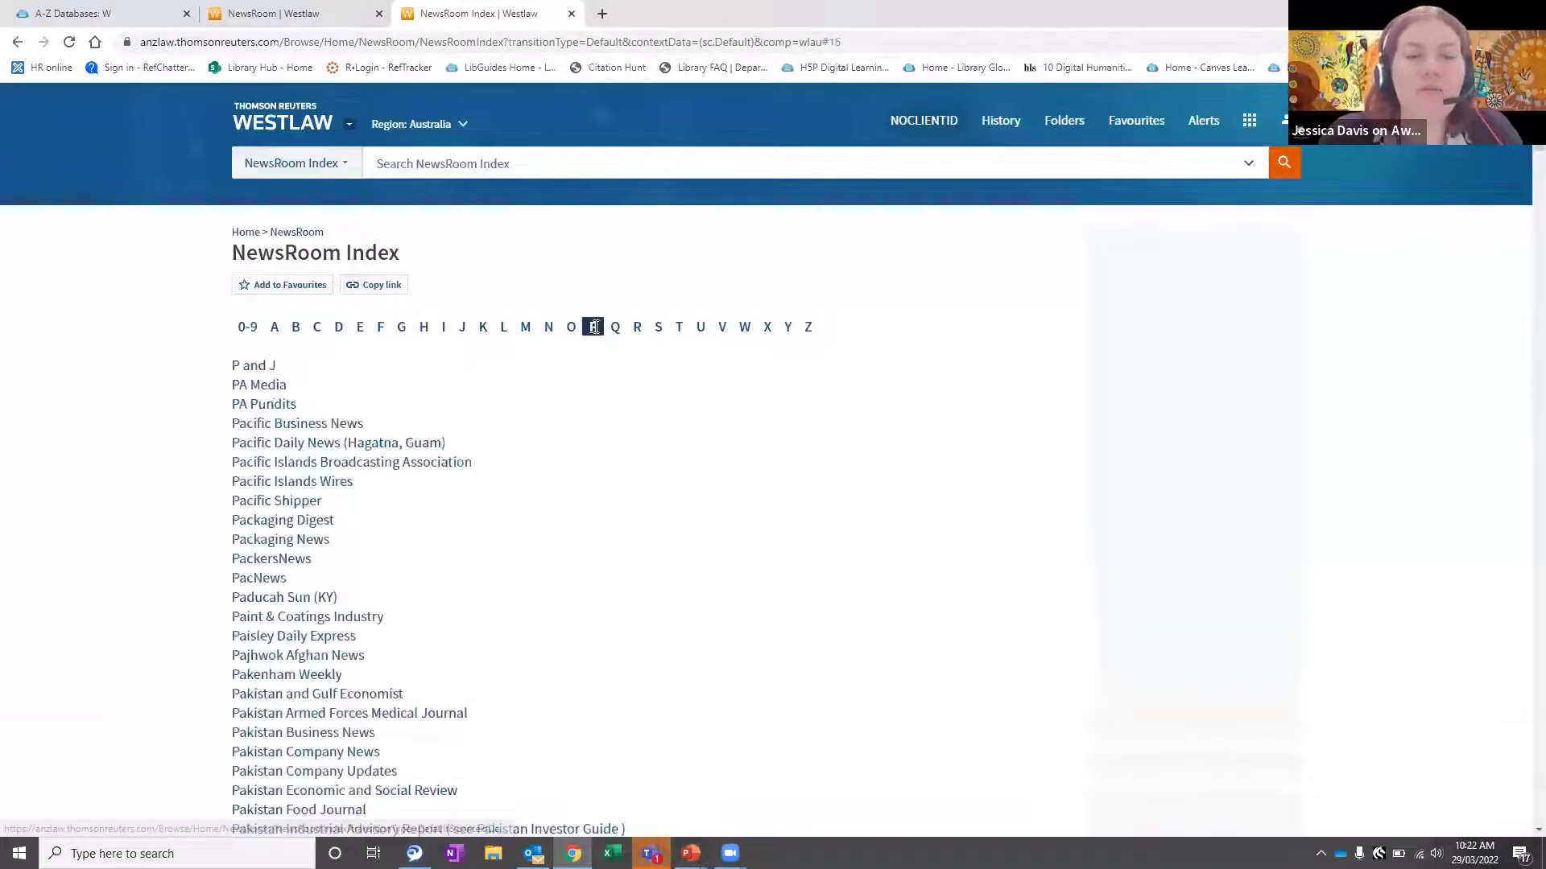
pyautogui.scroll(-2, 487, 564)
pyautogui.scroll(2, 487, 564)
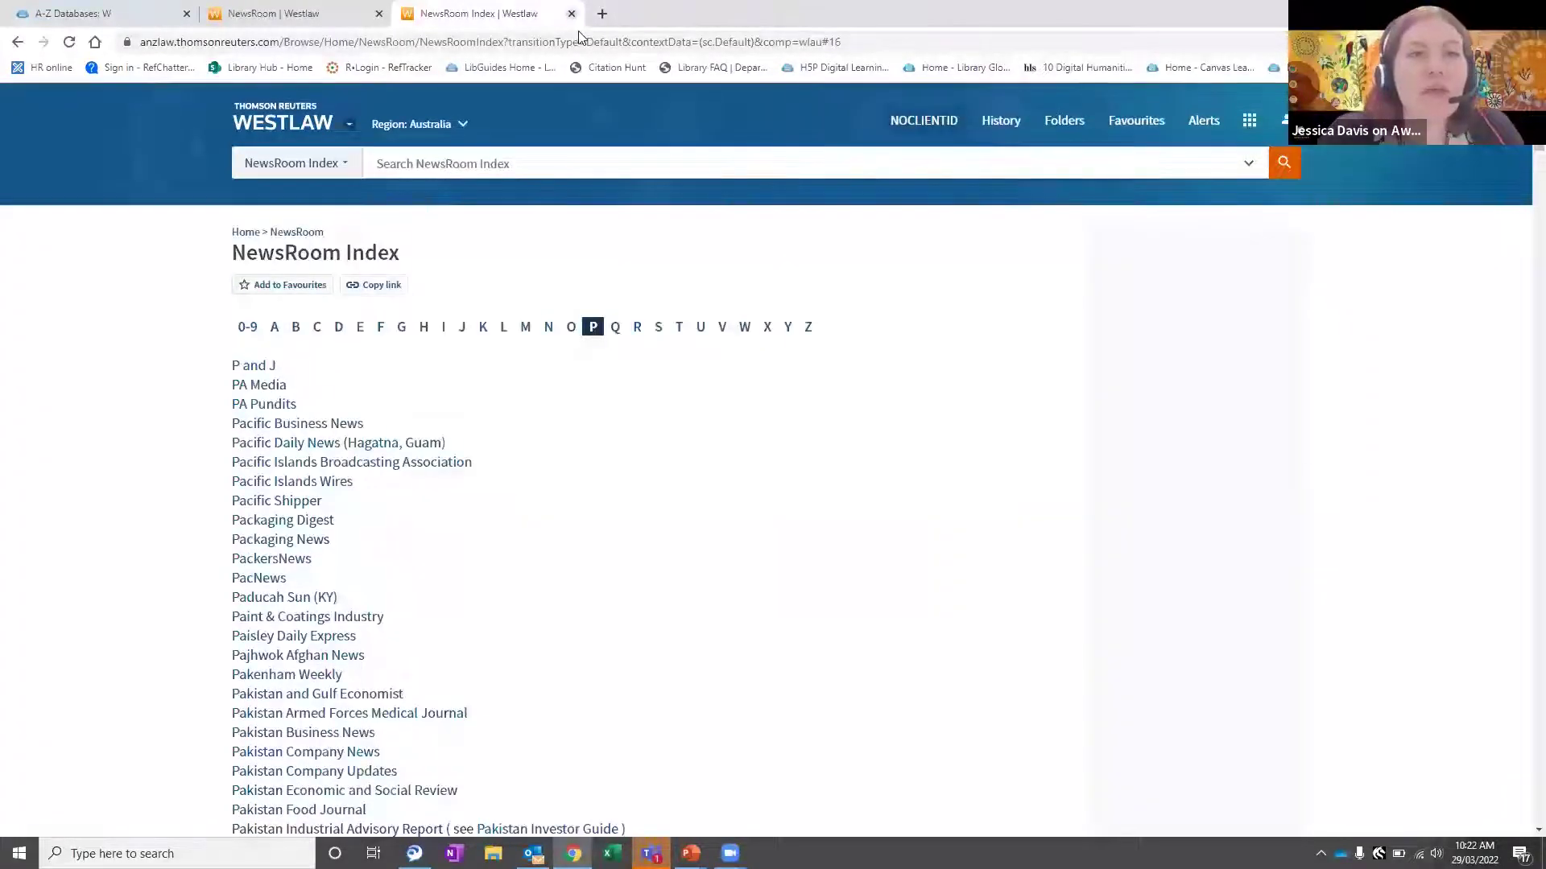
pyautogui.scroll(-2, 535, 448)
pyautogui.scroll(2, 537, 233)
pyautogui.hotkey('ctrl', 'w')
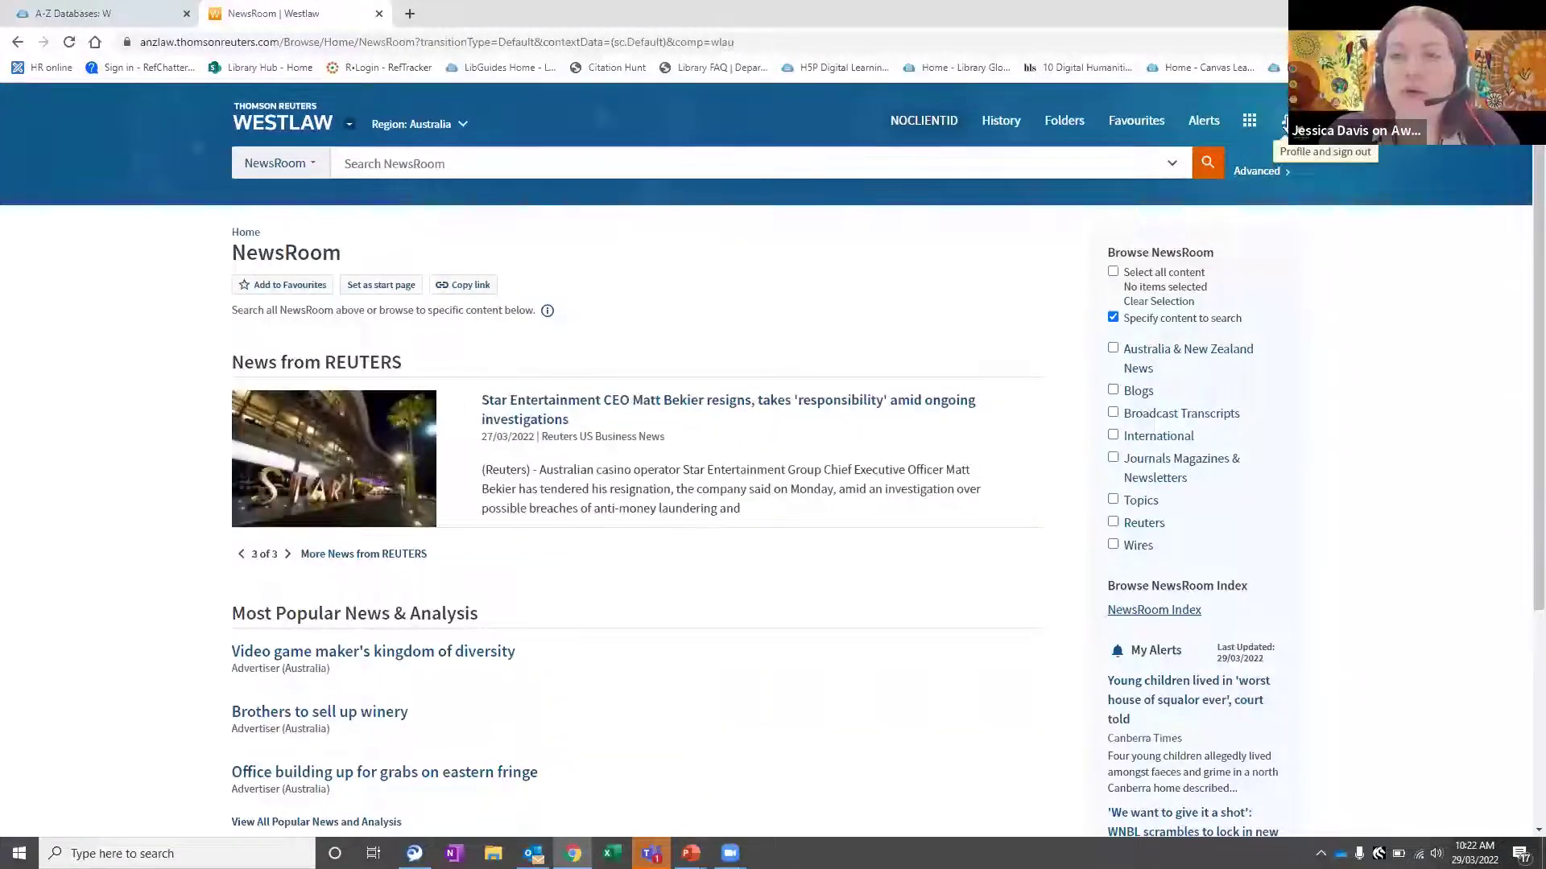
# - Open the subscription details from the user profile and browse the full list of included Westlaw content
pyautogui.click(1285, 121)
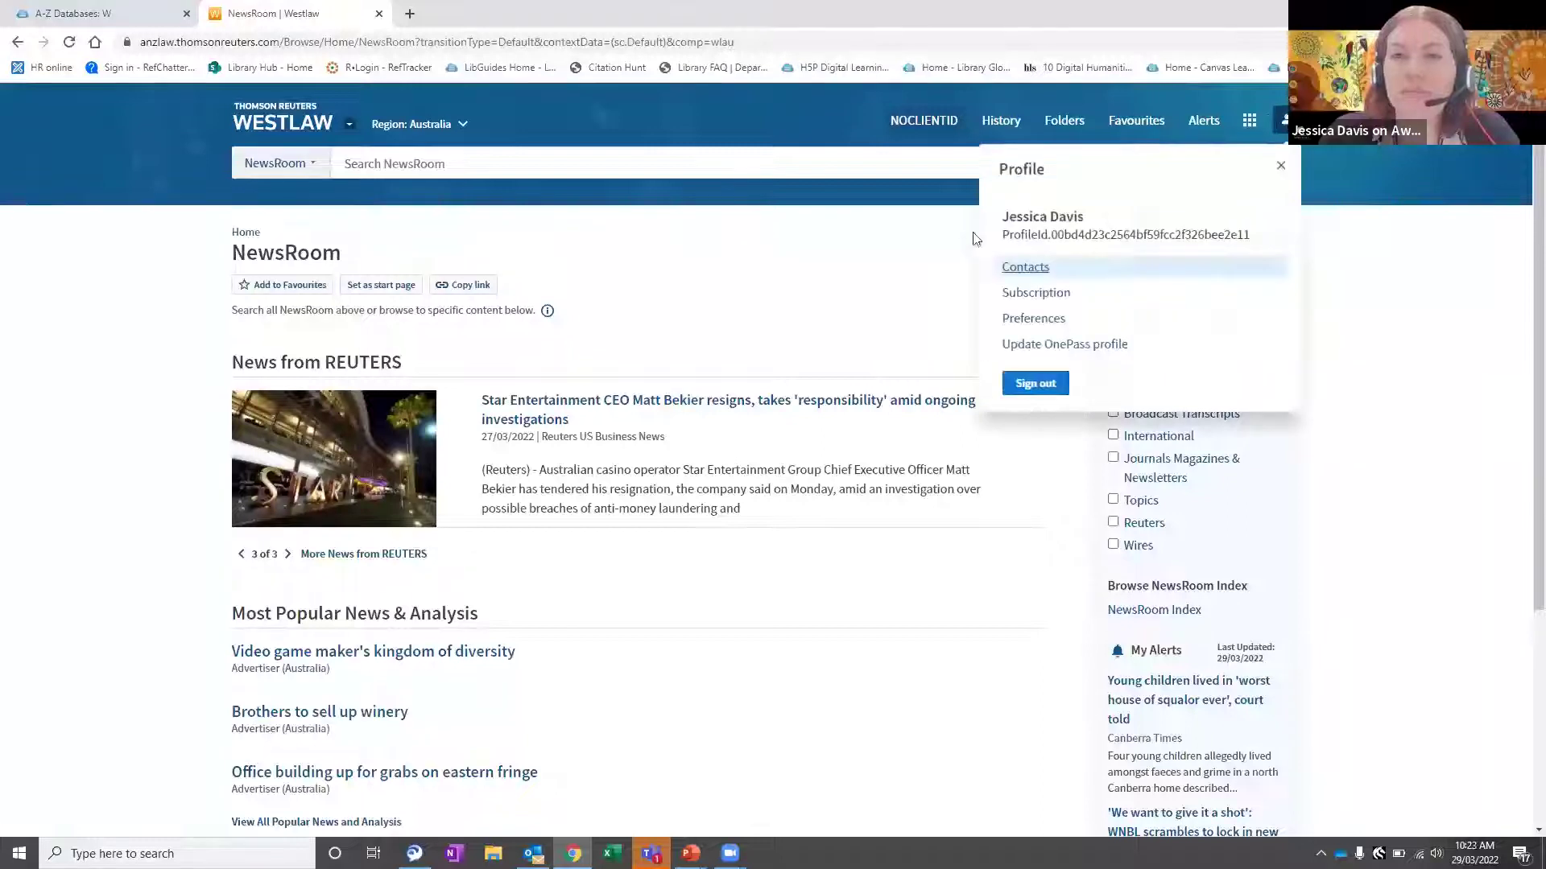
pyautogui.click(1038, 295)
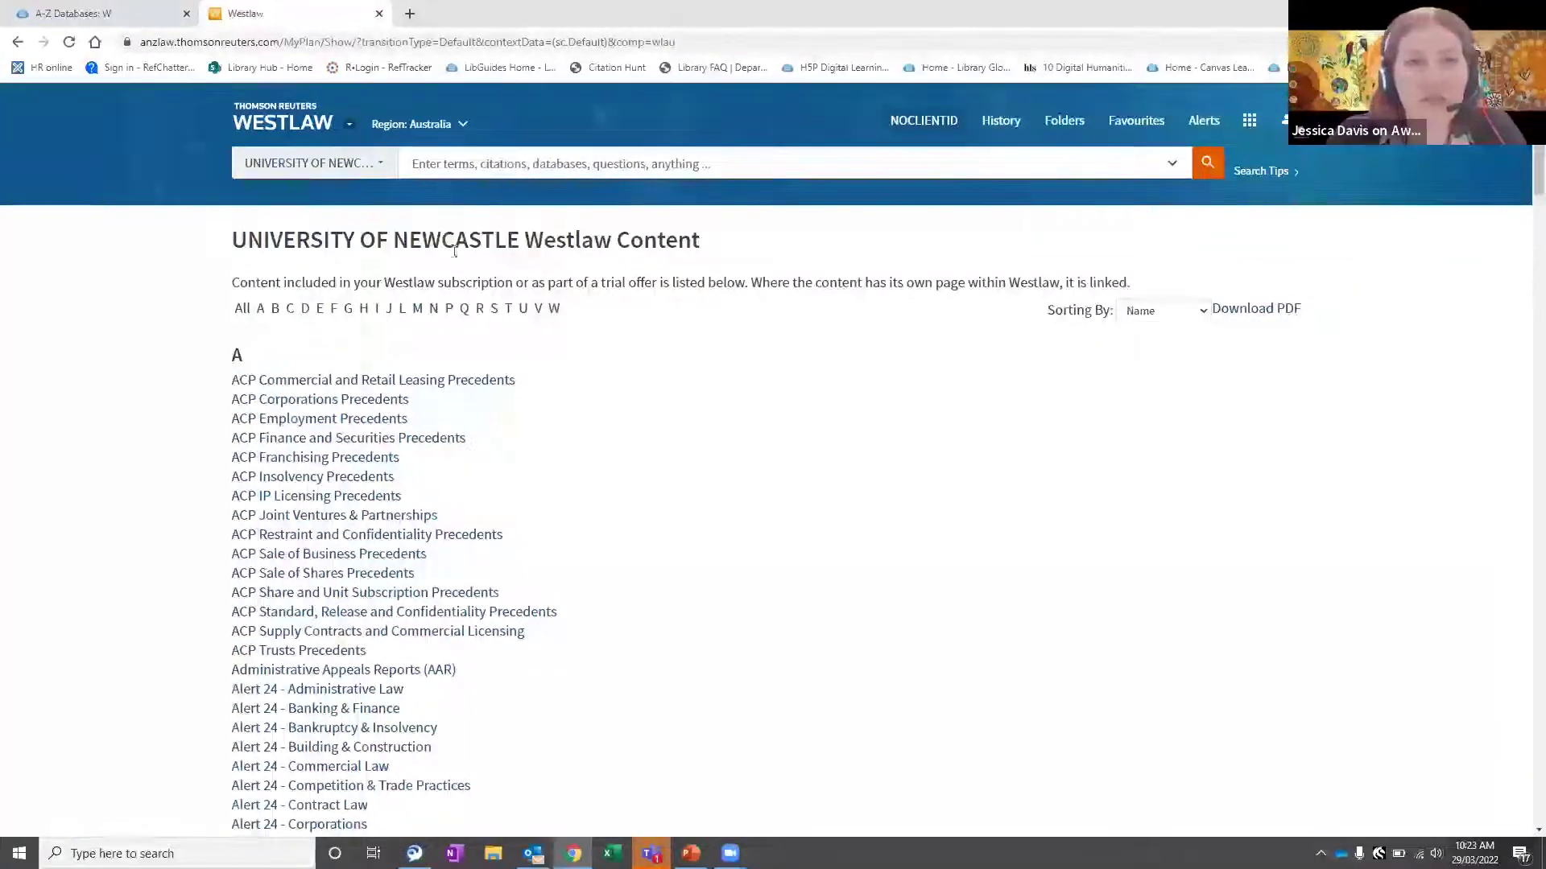
pyautogui.scroll(-5, 606, 473)
pyautogui.scroll(-20, 606, 474)
pyautogui.scroll(-20, 606, 473)
pyautogui.scroll(-12, 712, 602)
pyautogui.scroll(9, 715, 603)
pyautogui.scroll(20, 712, 602)
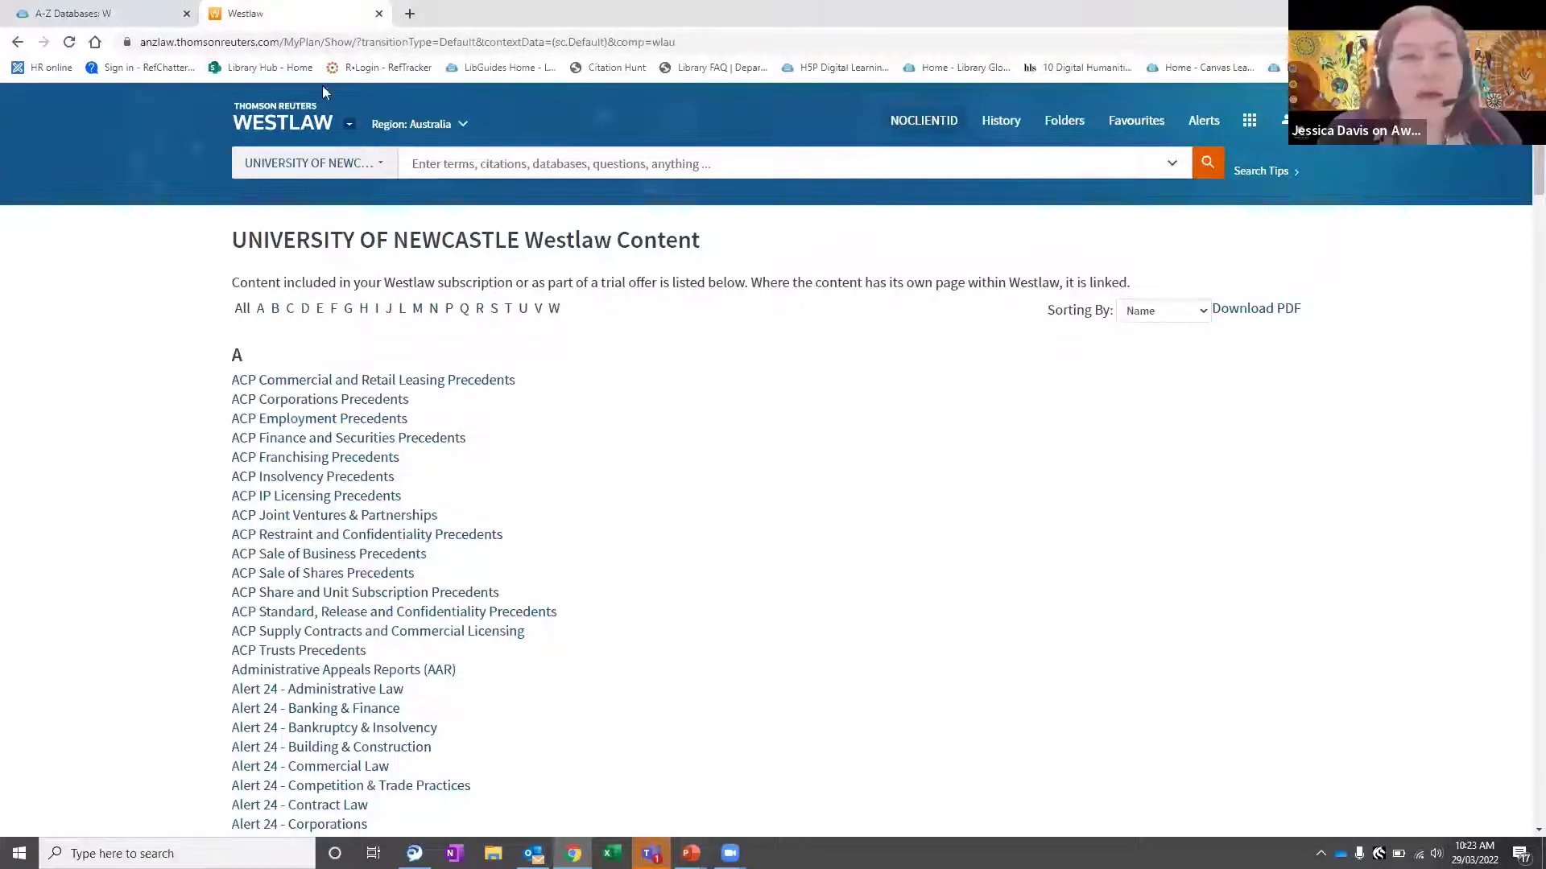
# - Return to the Westlaw home page, show the practice areas and look through the listed areas of law
pyautogui.click(283, 121)
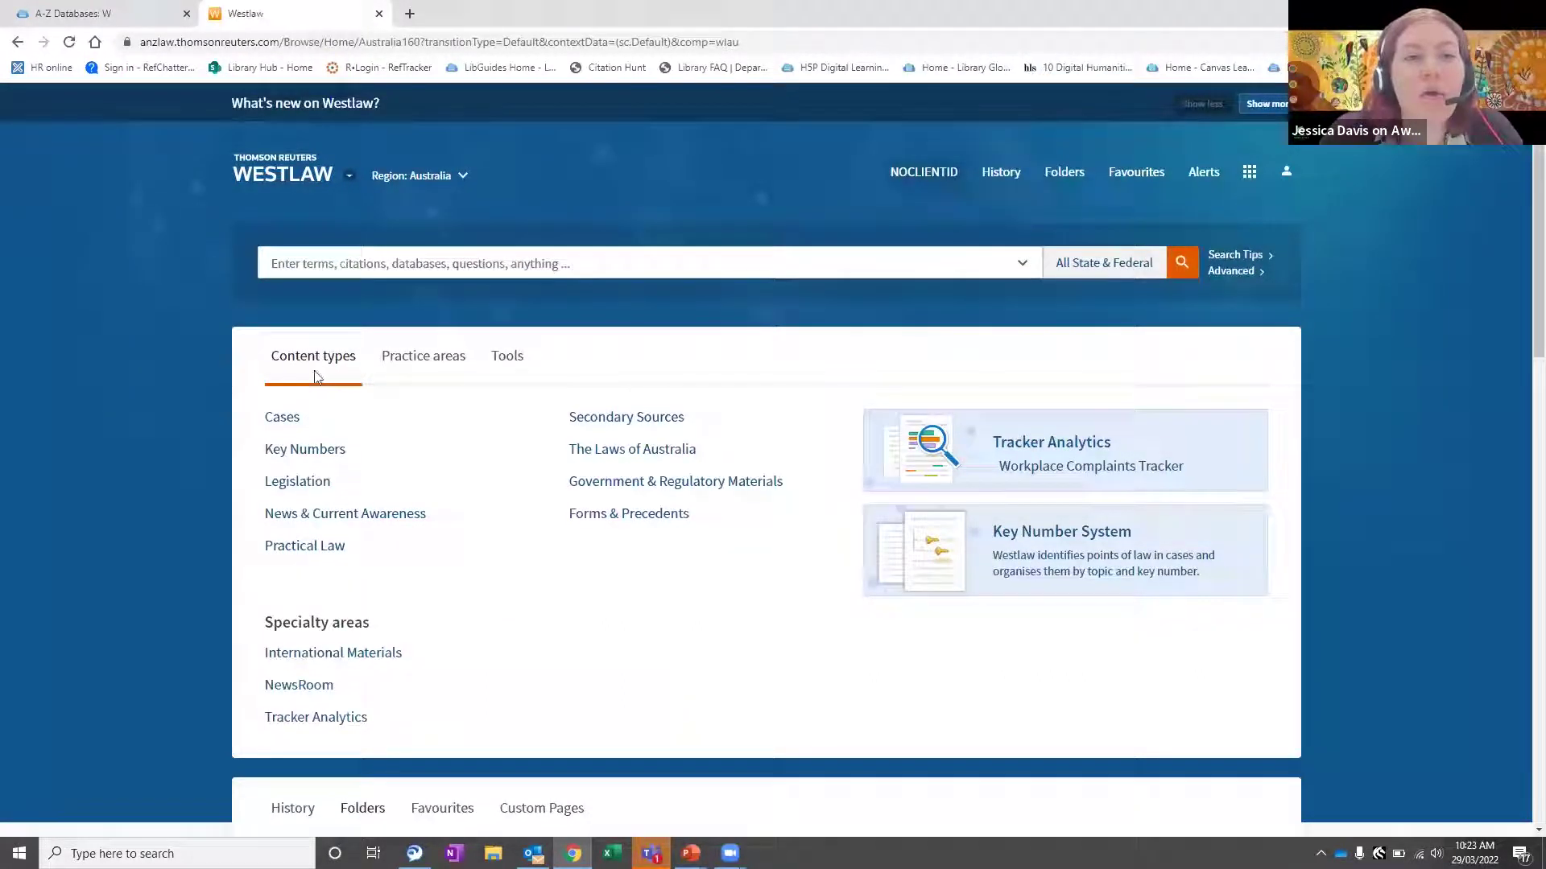
pyautogui.click(432, 371)
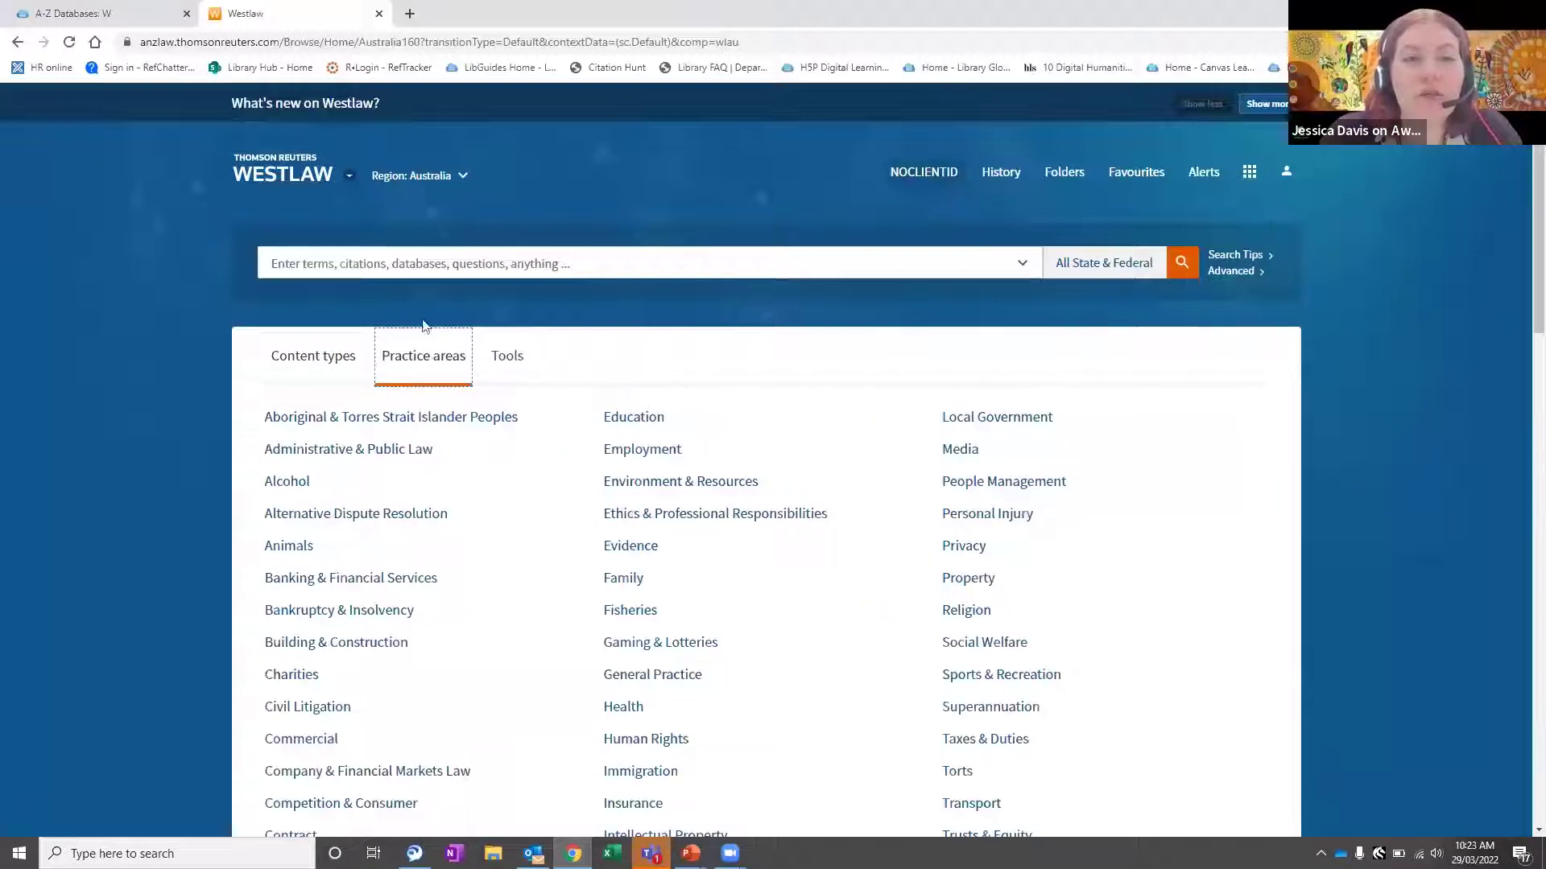
pyautogui.scroll(-1, 829, 483)
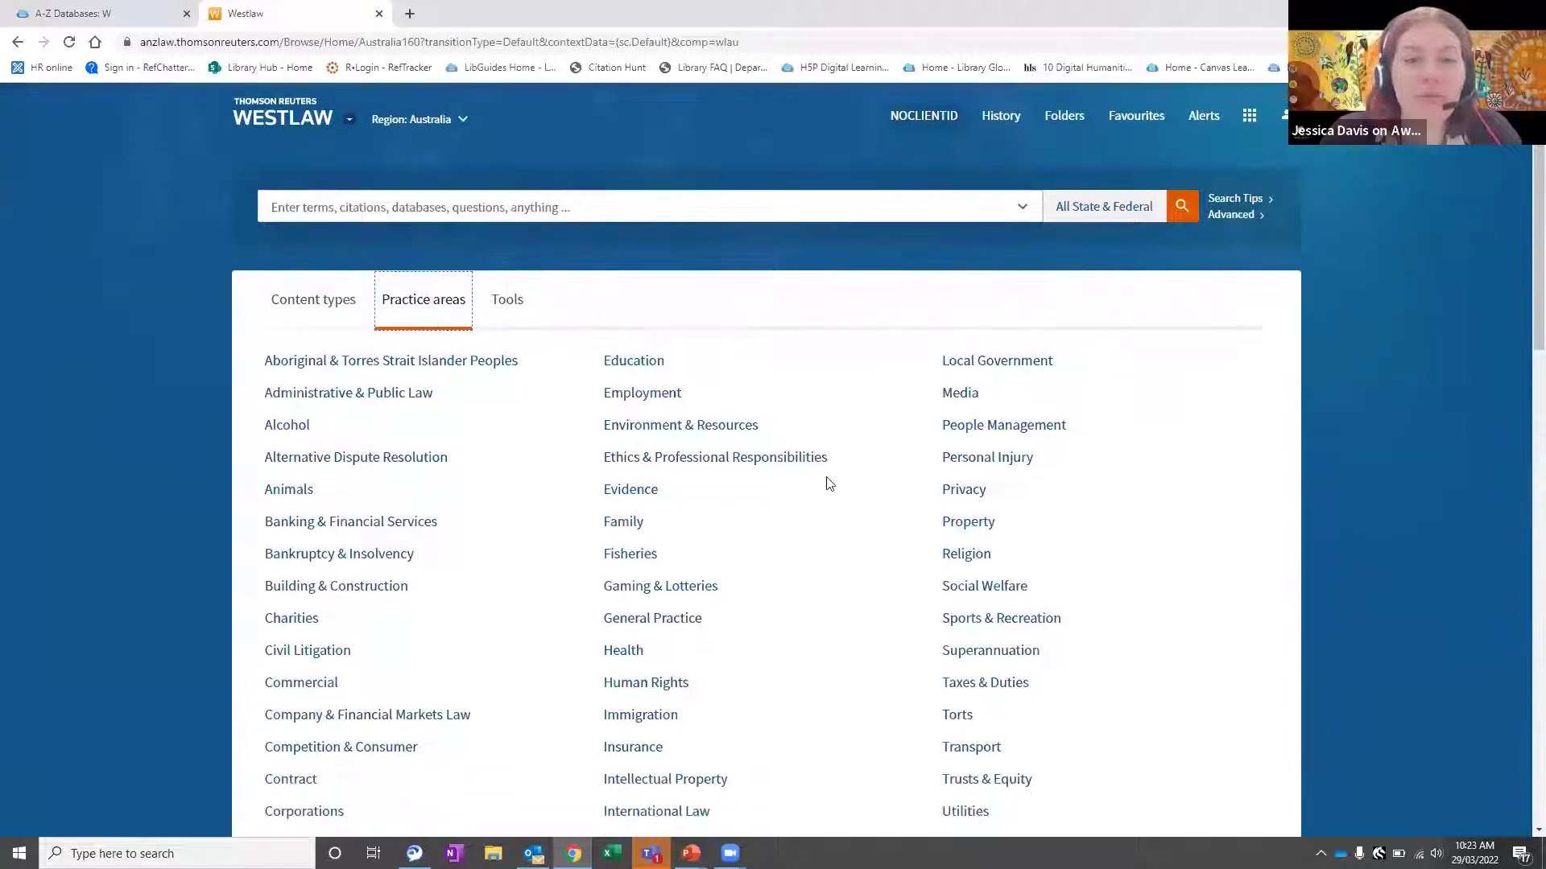
pyautogui.scroll(1, 856, 654)
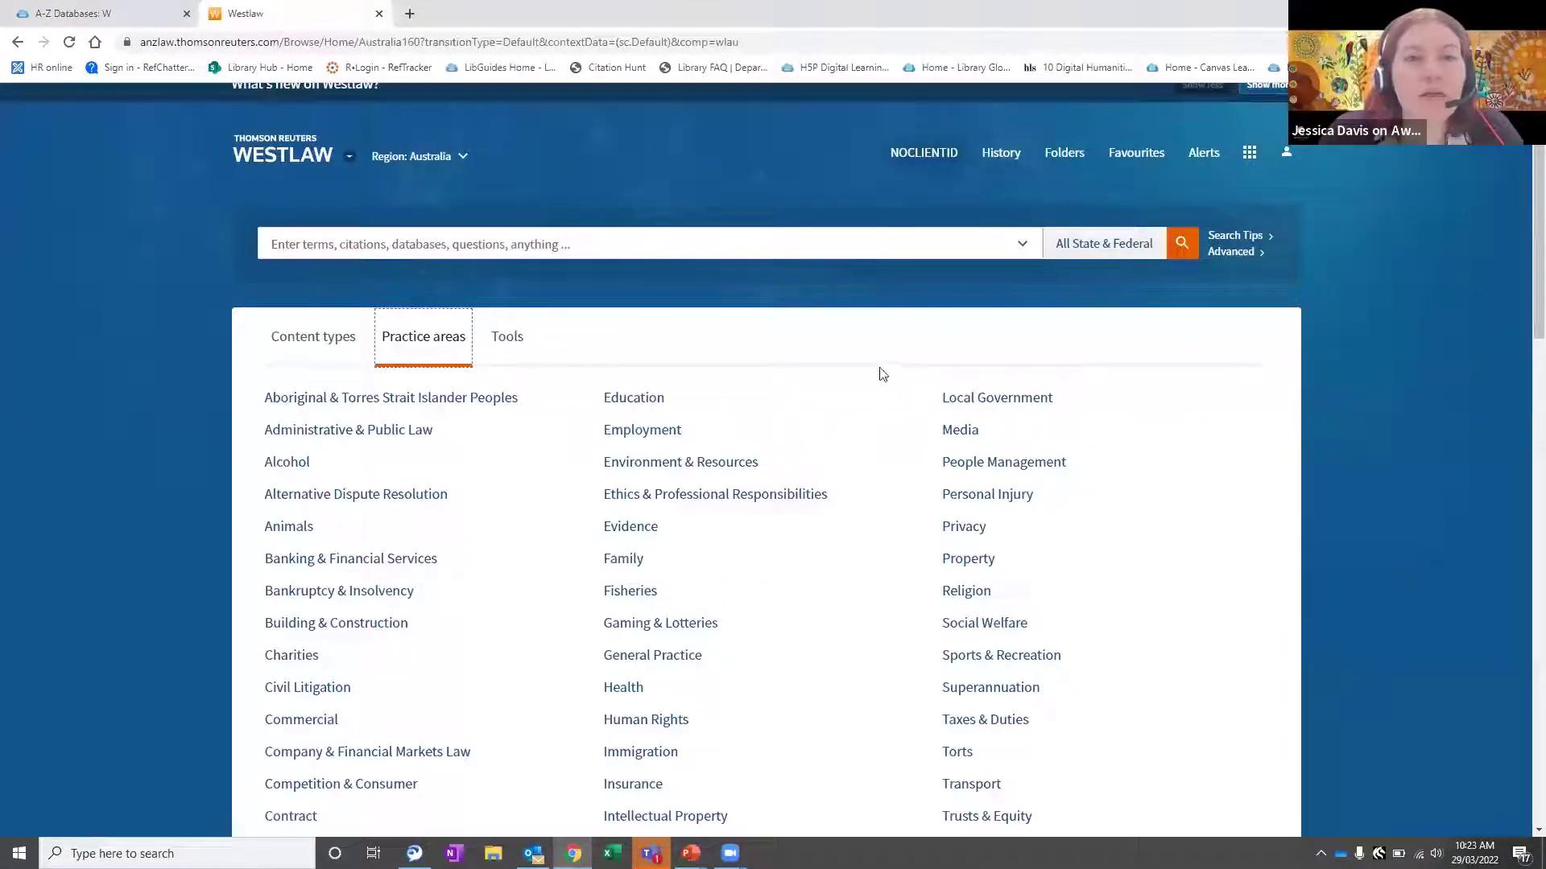
pyautogui.click(745, 101)
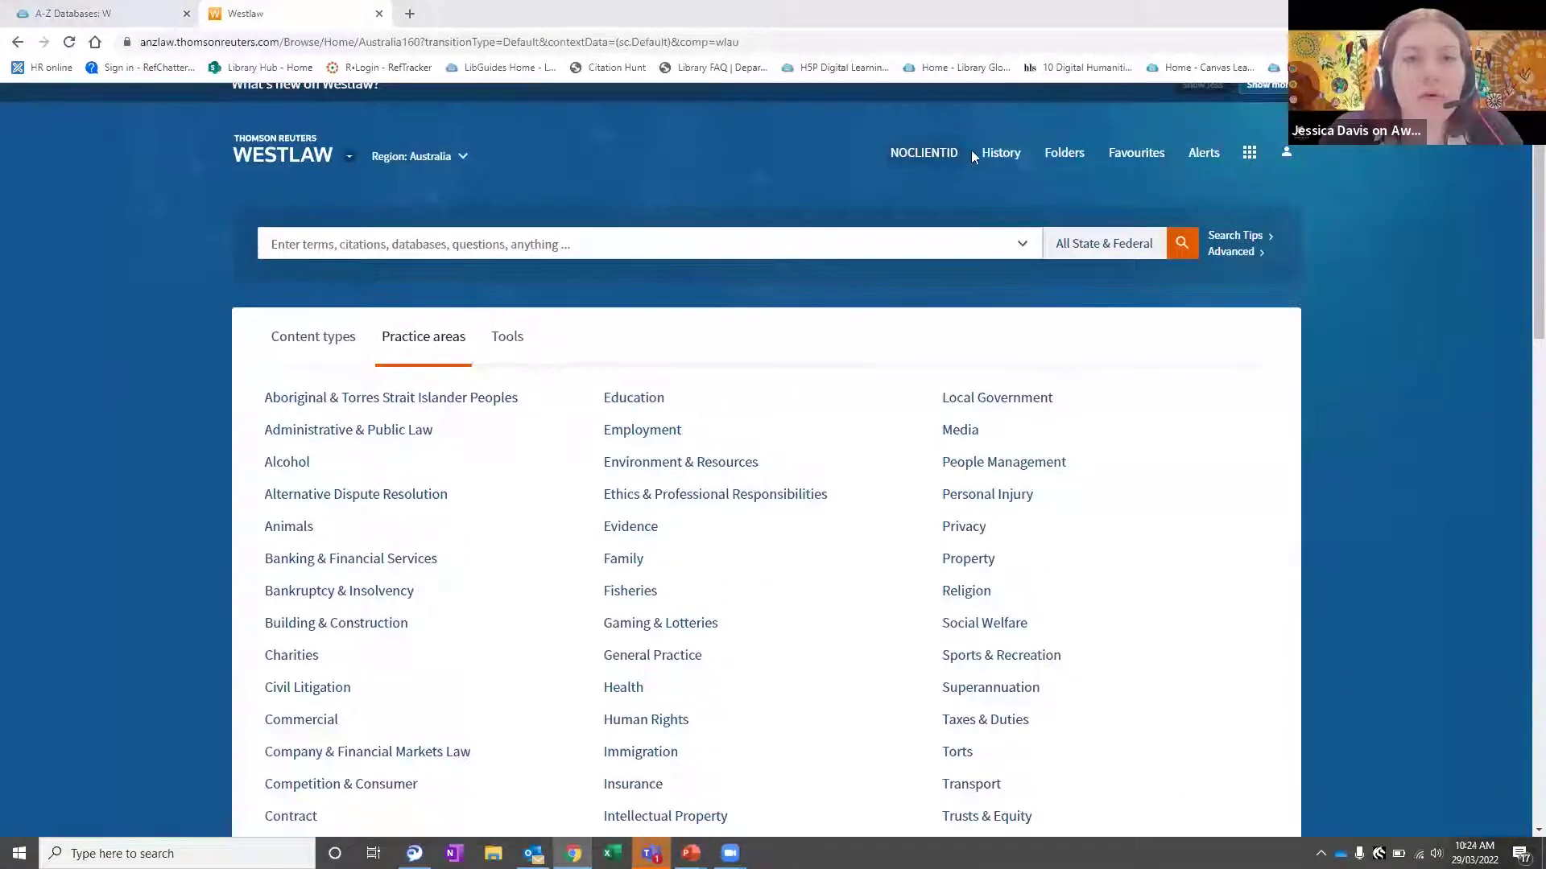
pyautogui.scroll(-2, 580, 471)
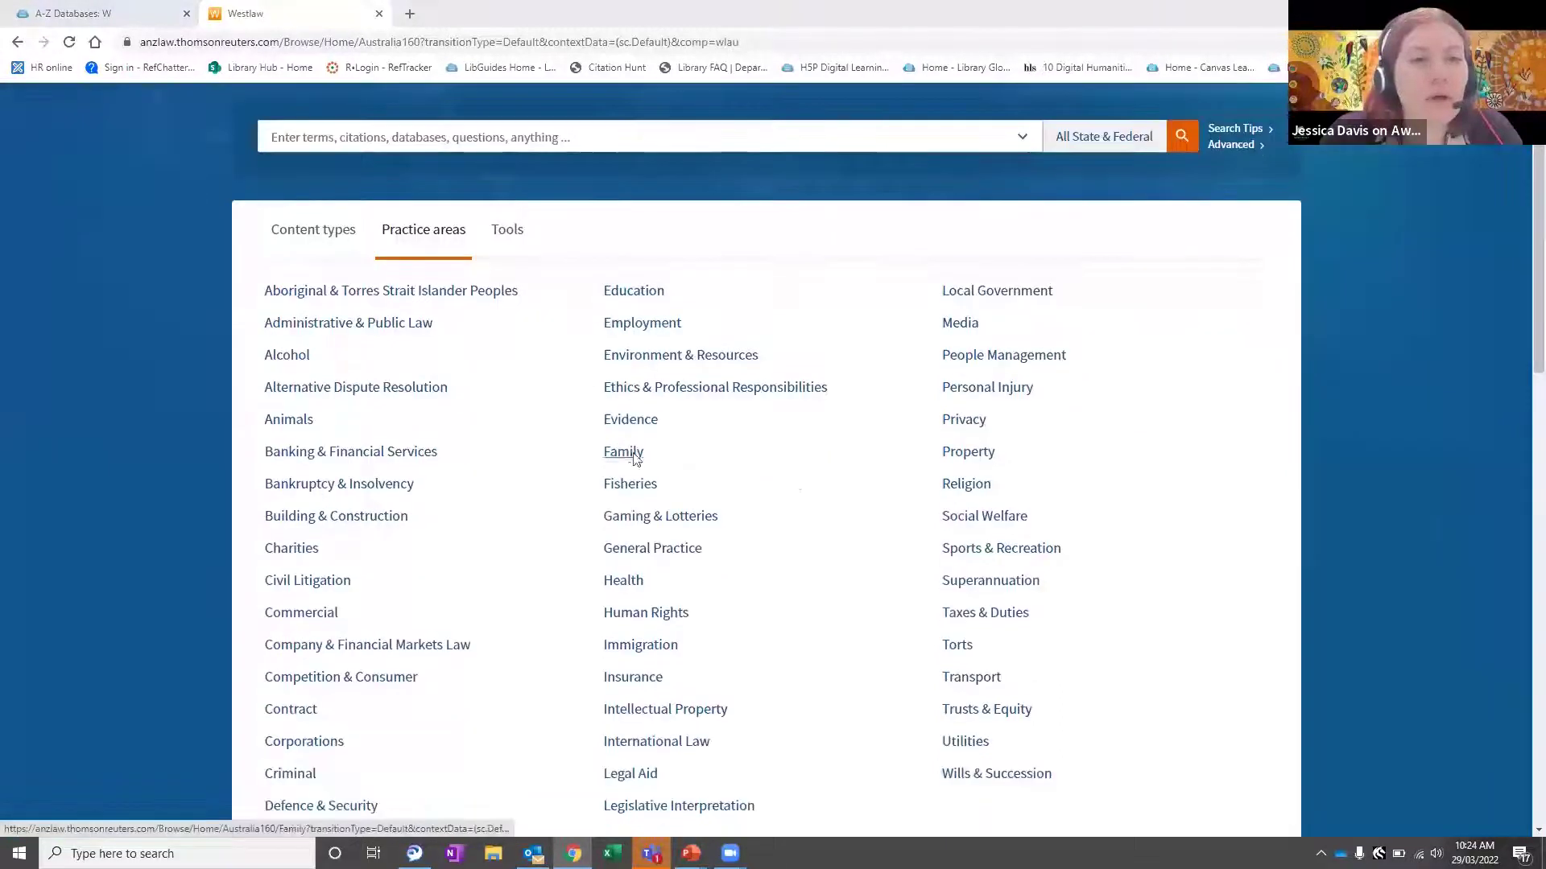
pyautogui.scroll(-1, 725, 467)
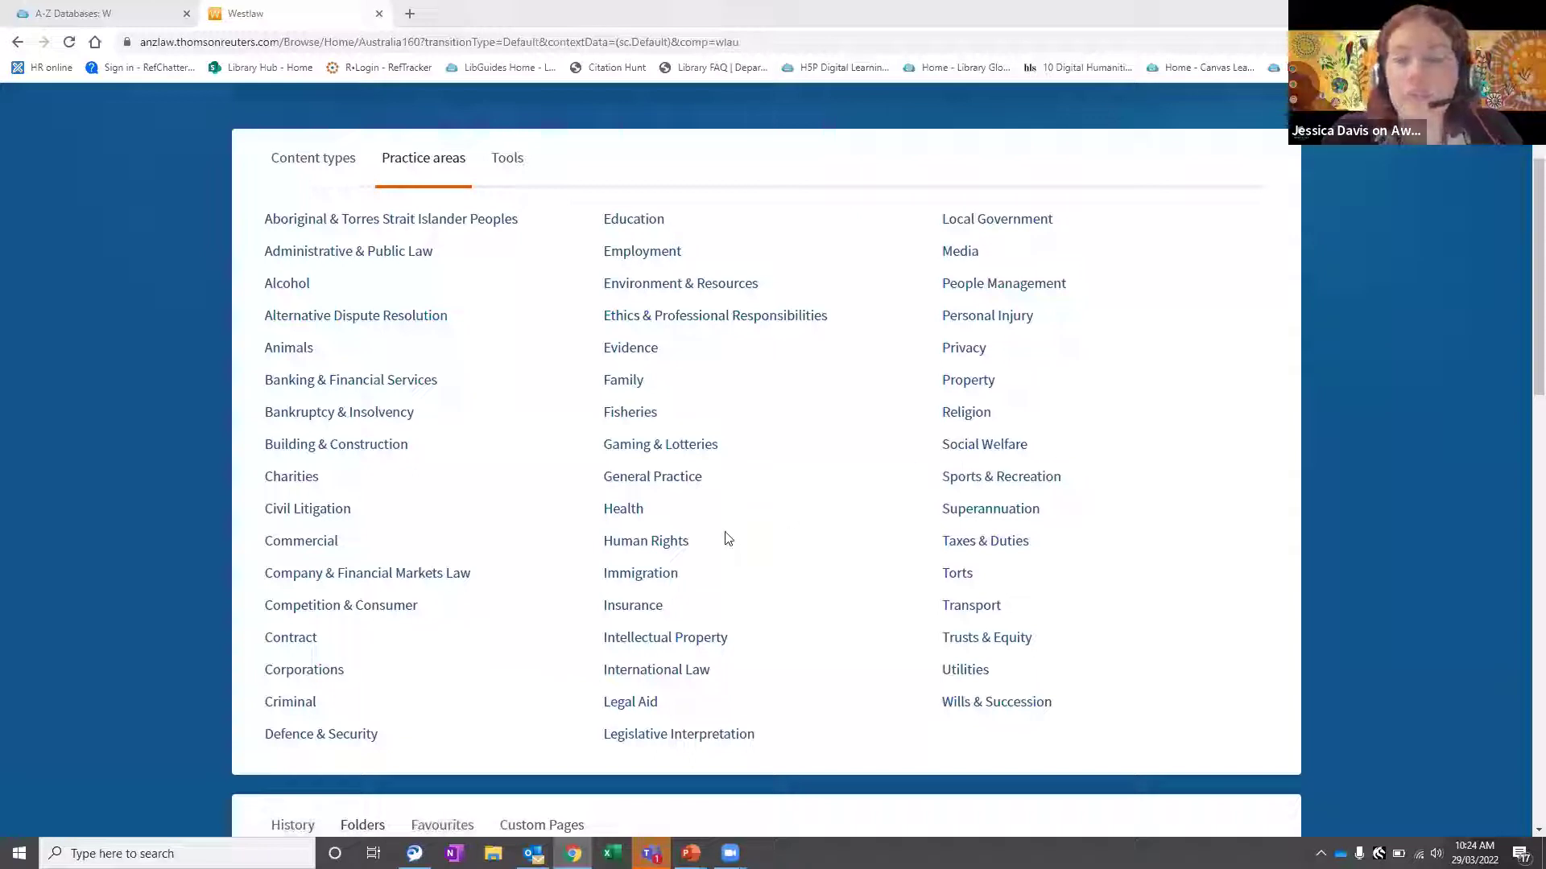
# - Search the Health practice area for "covid" and look over the legislation and secondary sources in the results overview
pyautogui.click(632, 514)
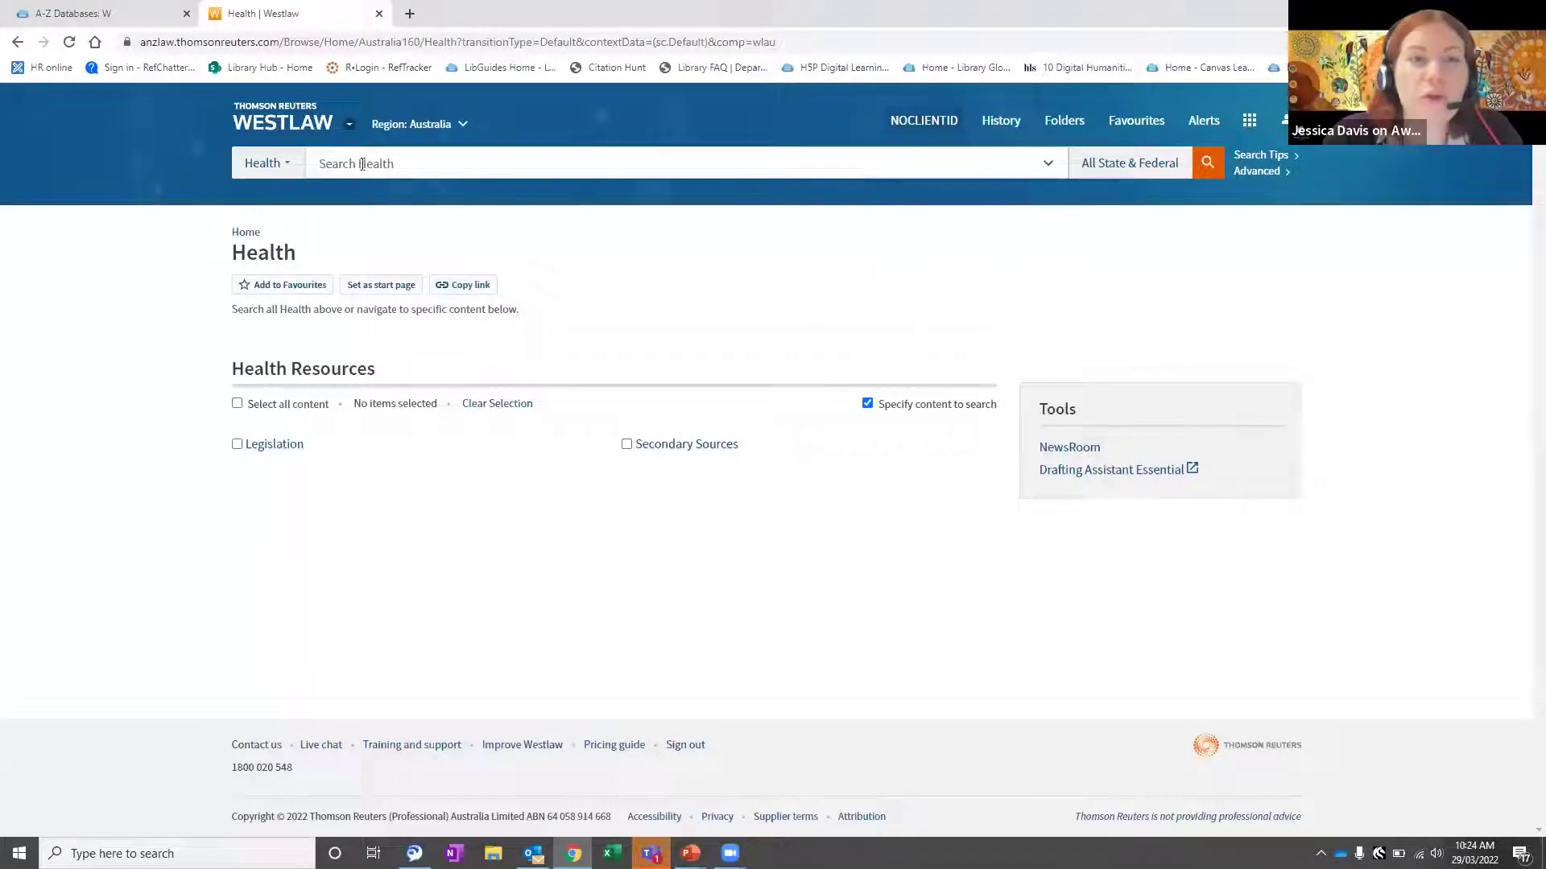
pyautogui.click(464, 160)
pyautogui.write('covid')
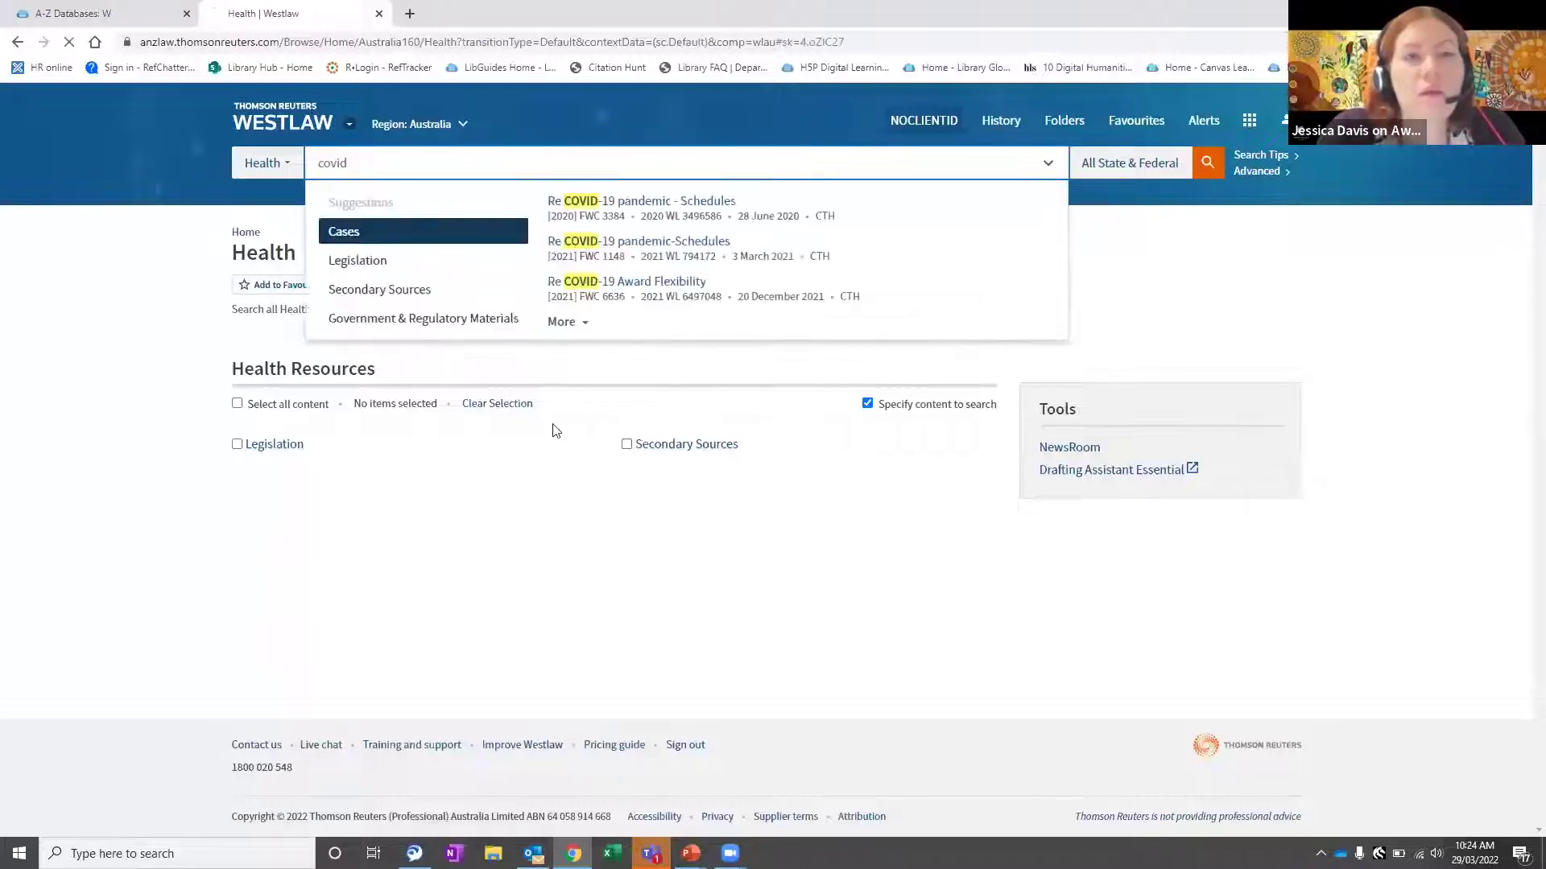
pyautogui.press('Return')
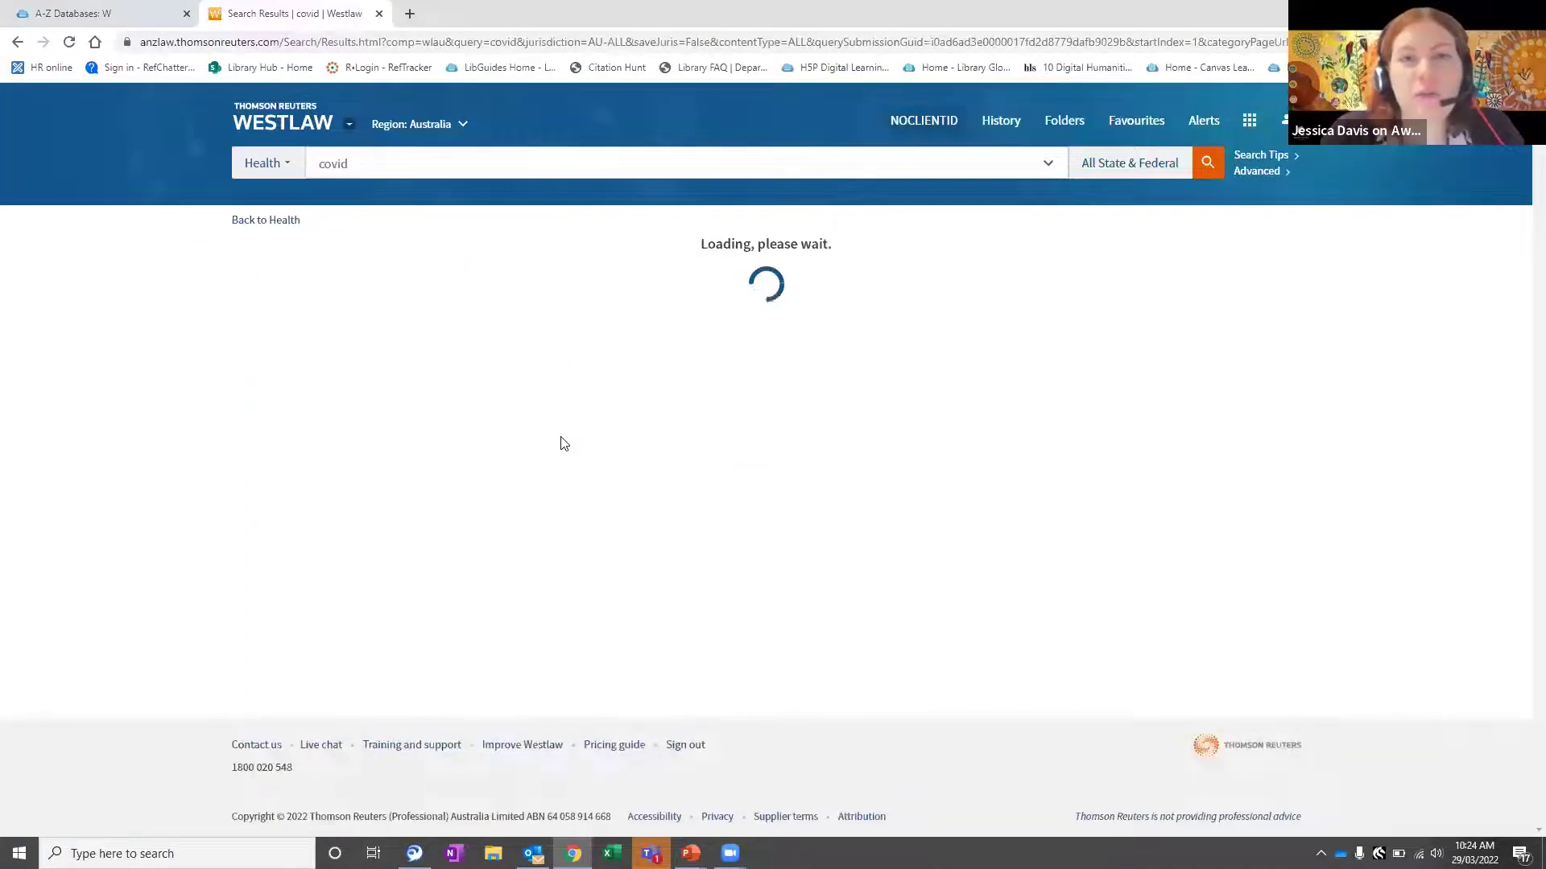
pyautogui.scroll(-1, 709, 467)
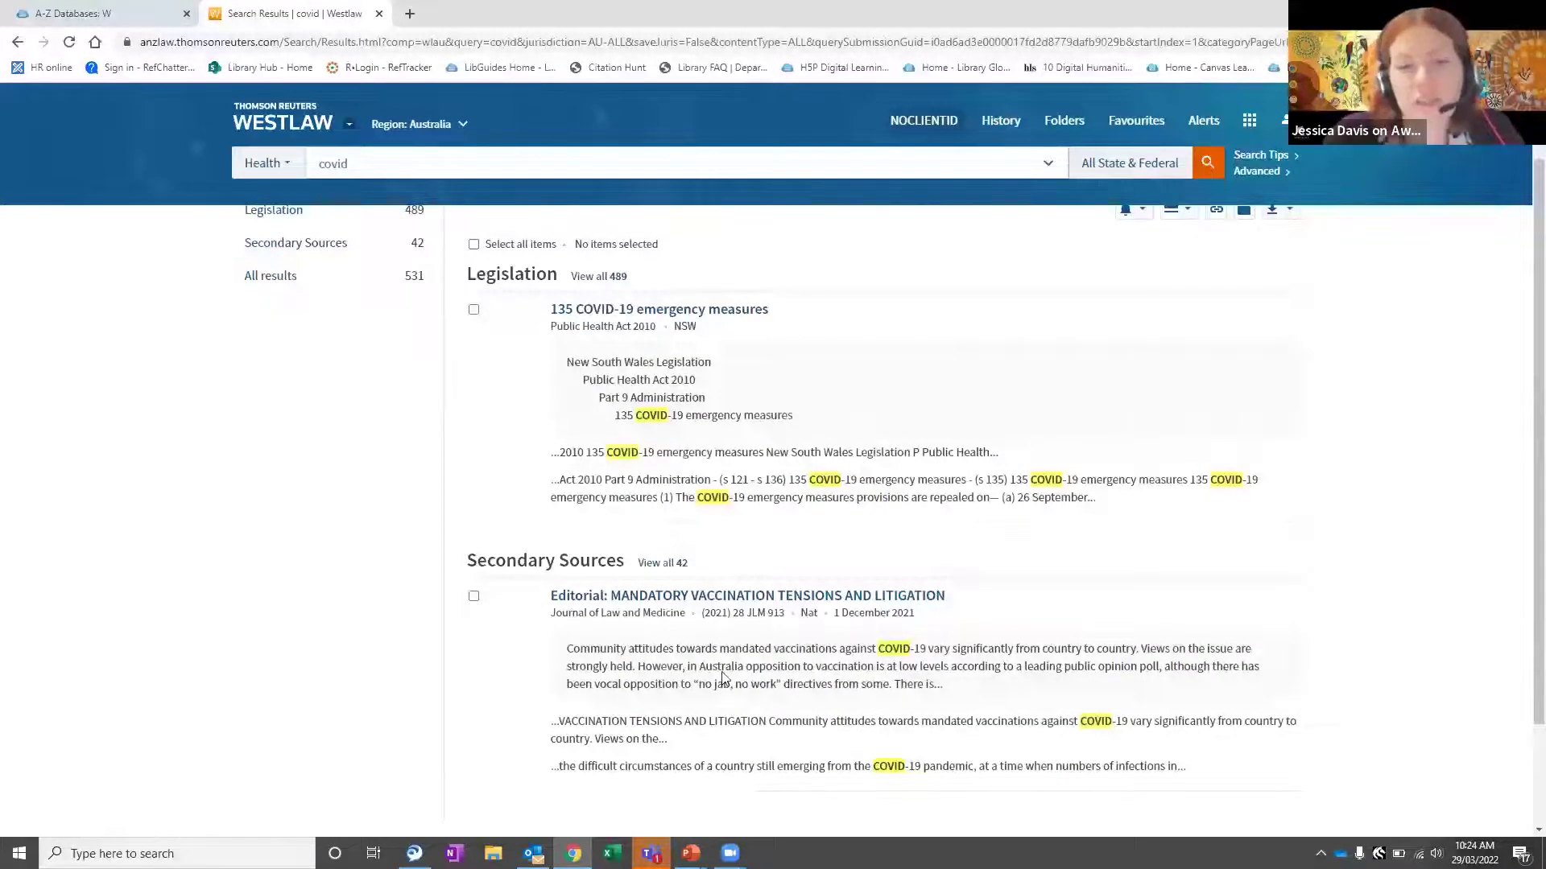
pyautogui.scroll(1, 660, 693)
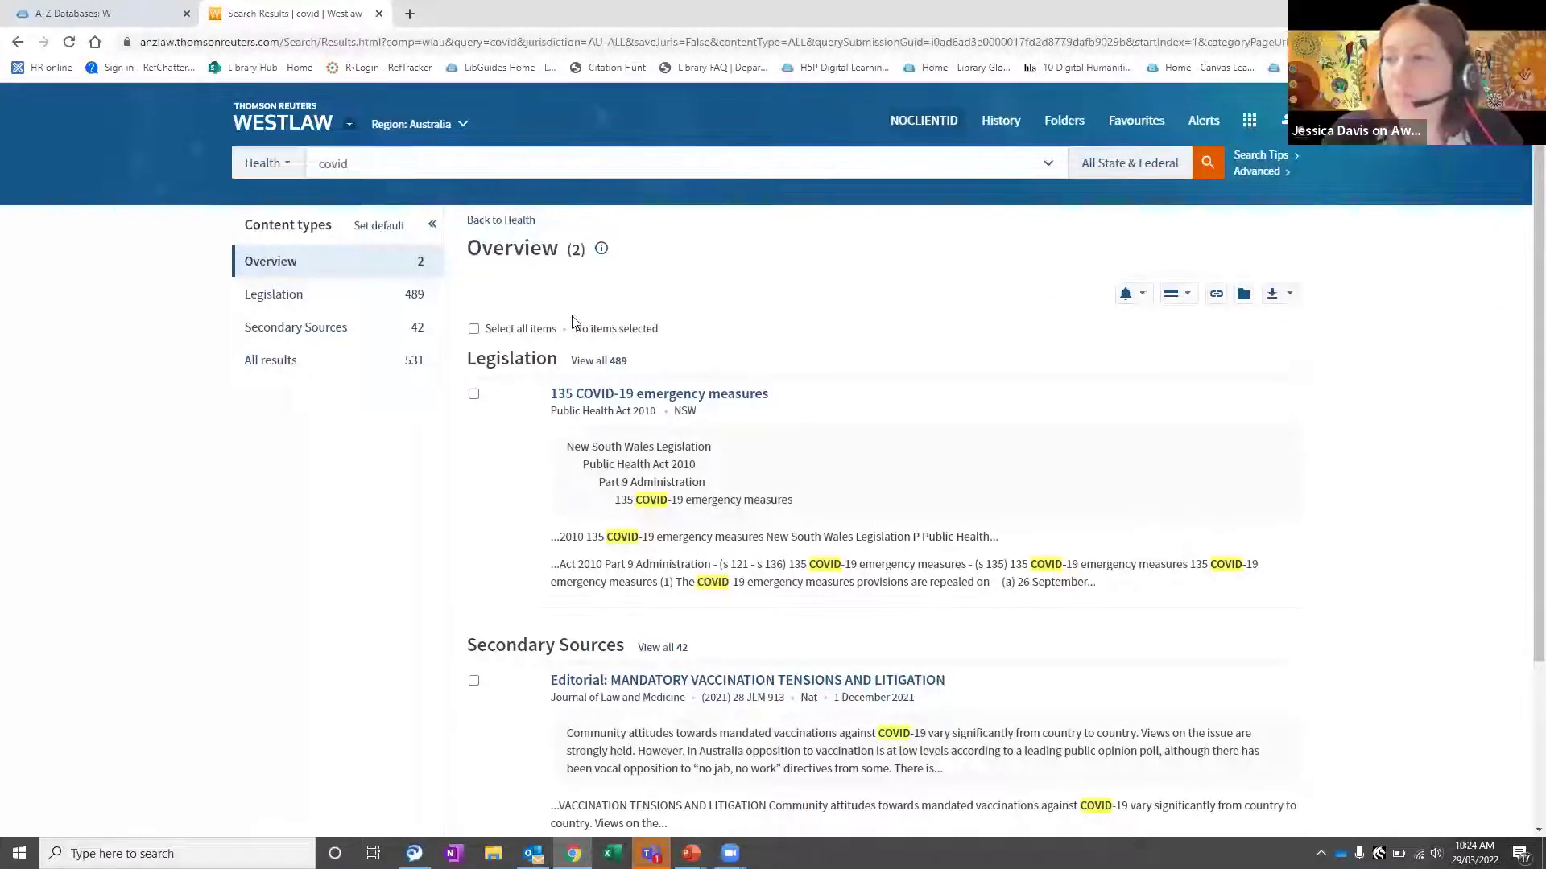
pyautogui.scroll(-1, 731, 287)
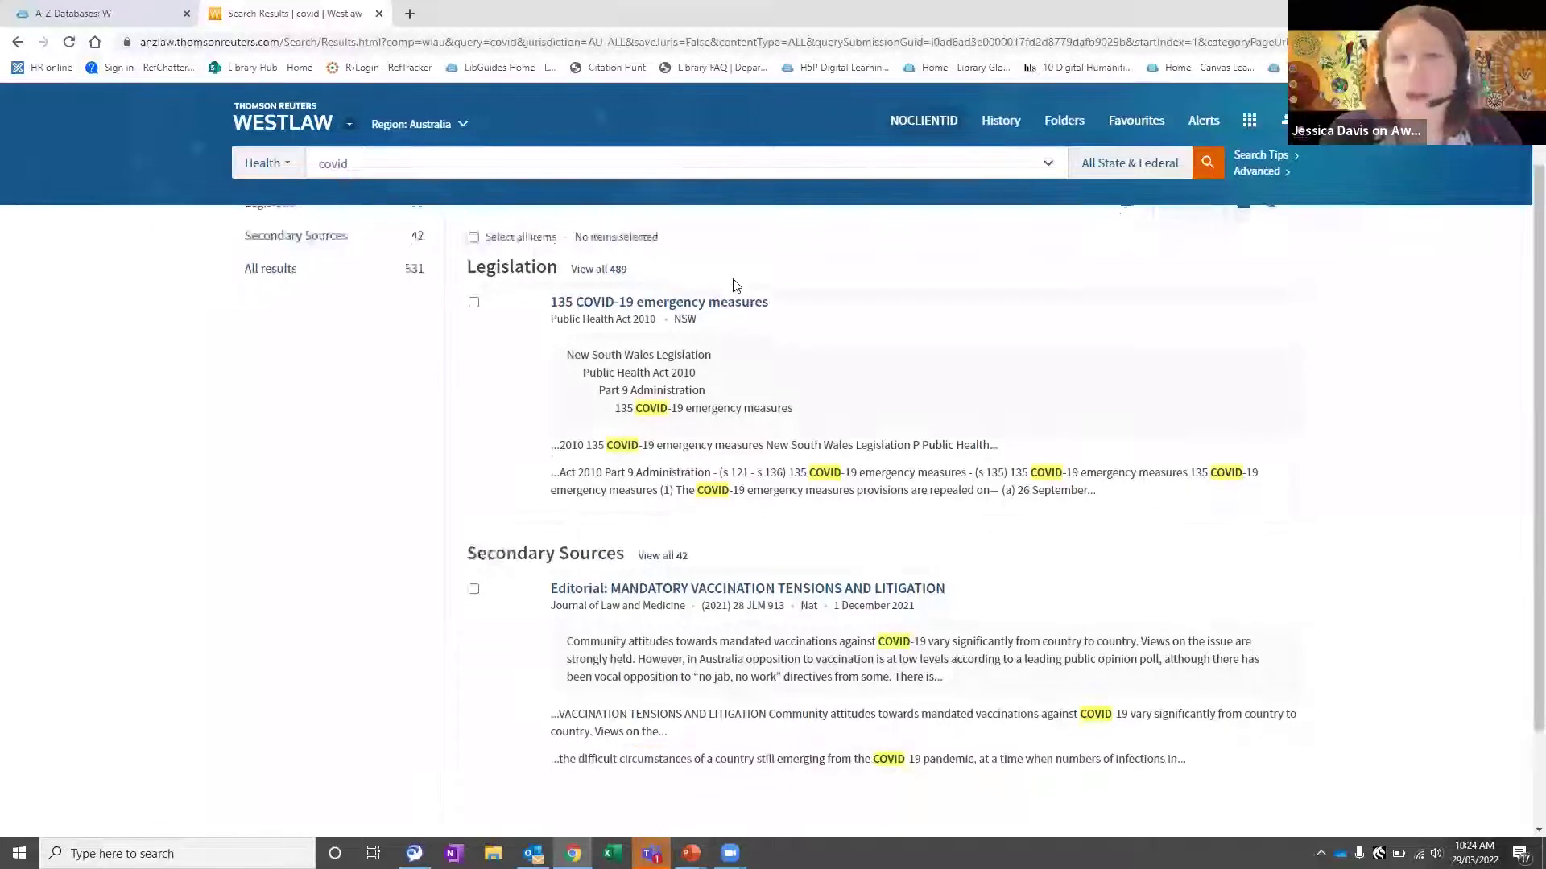
pyautogui.scroll(1, 728, 453)
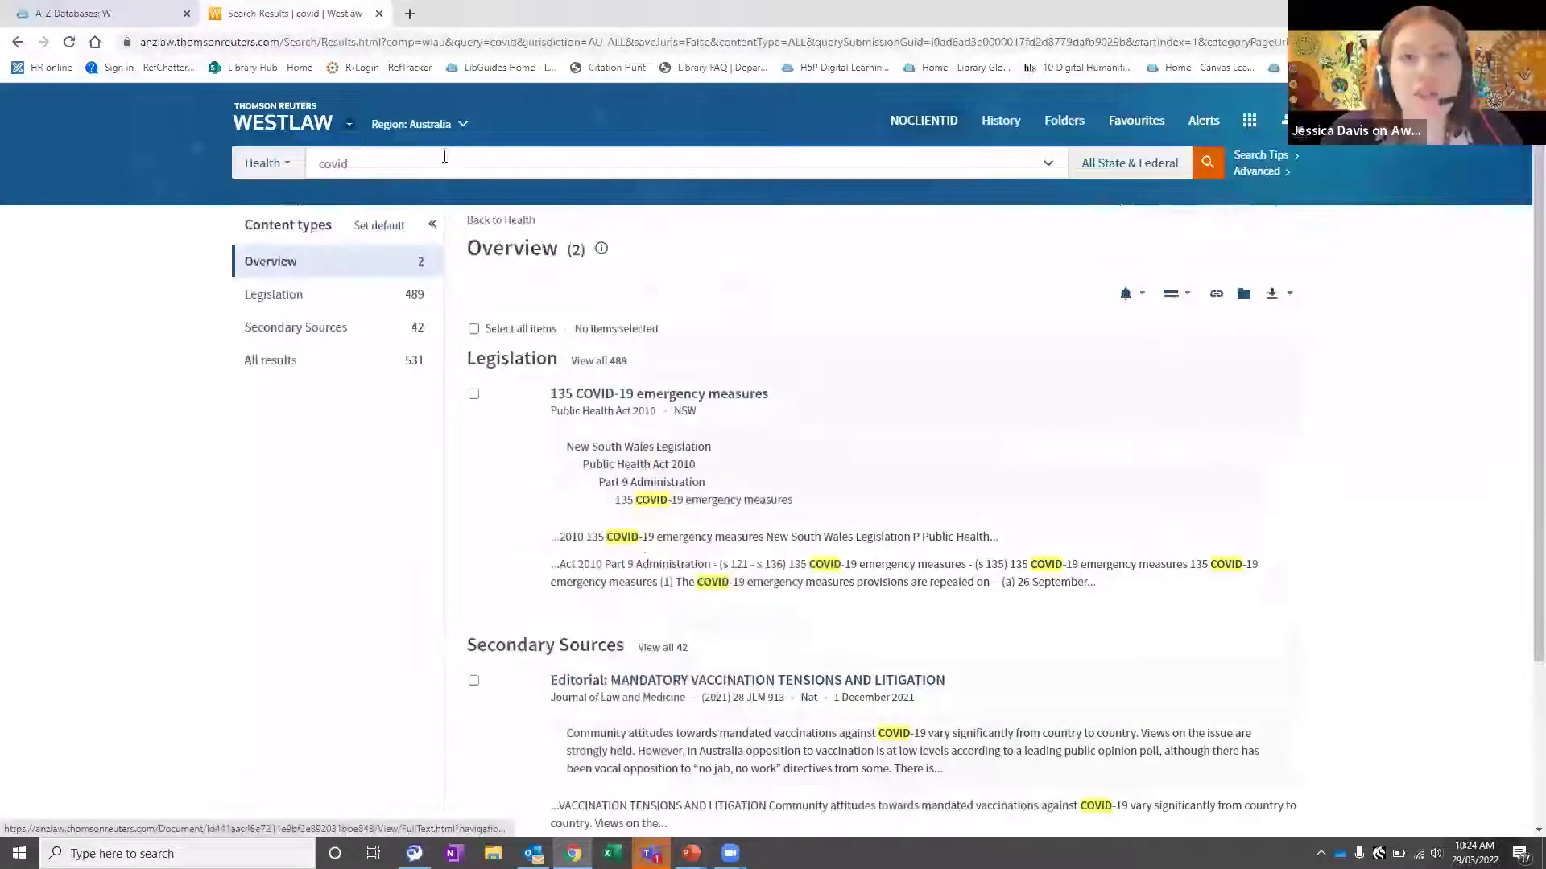
# - Return to the Westlaw home page, open the Cases page and add it to My Favourites
pyautogui.click(287, 122)
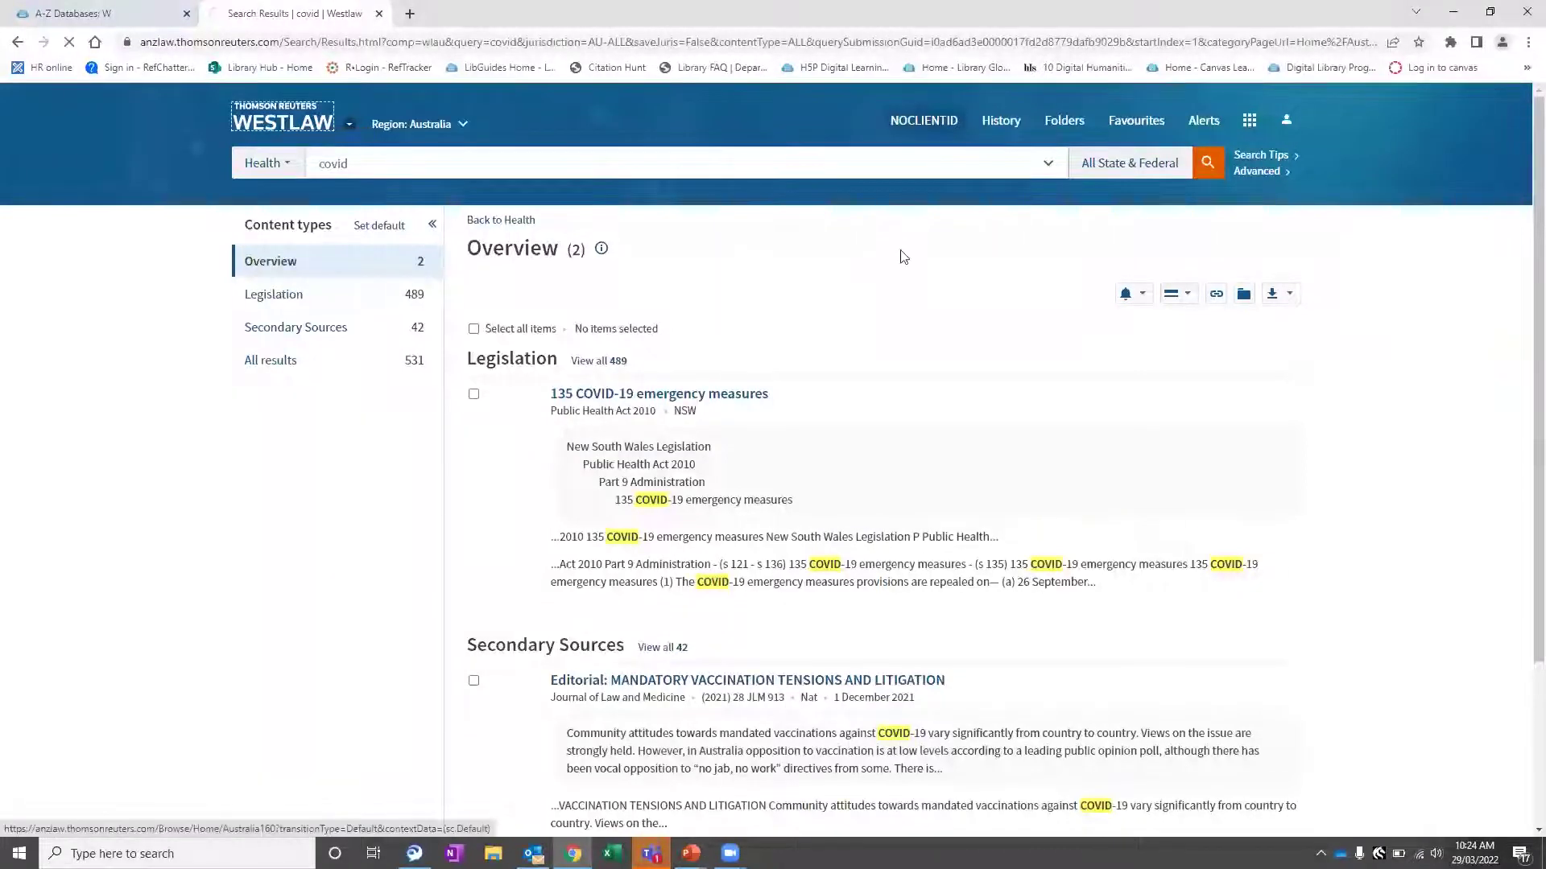
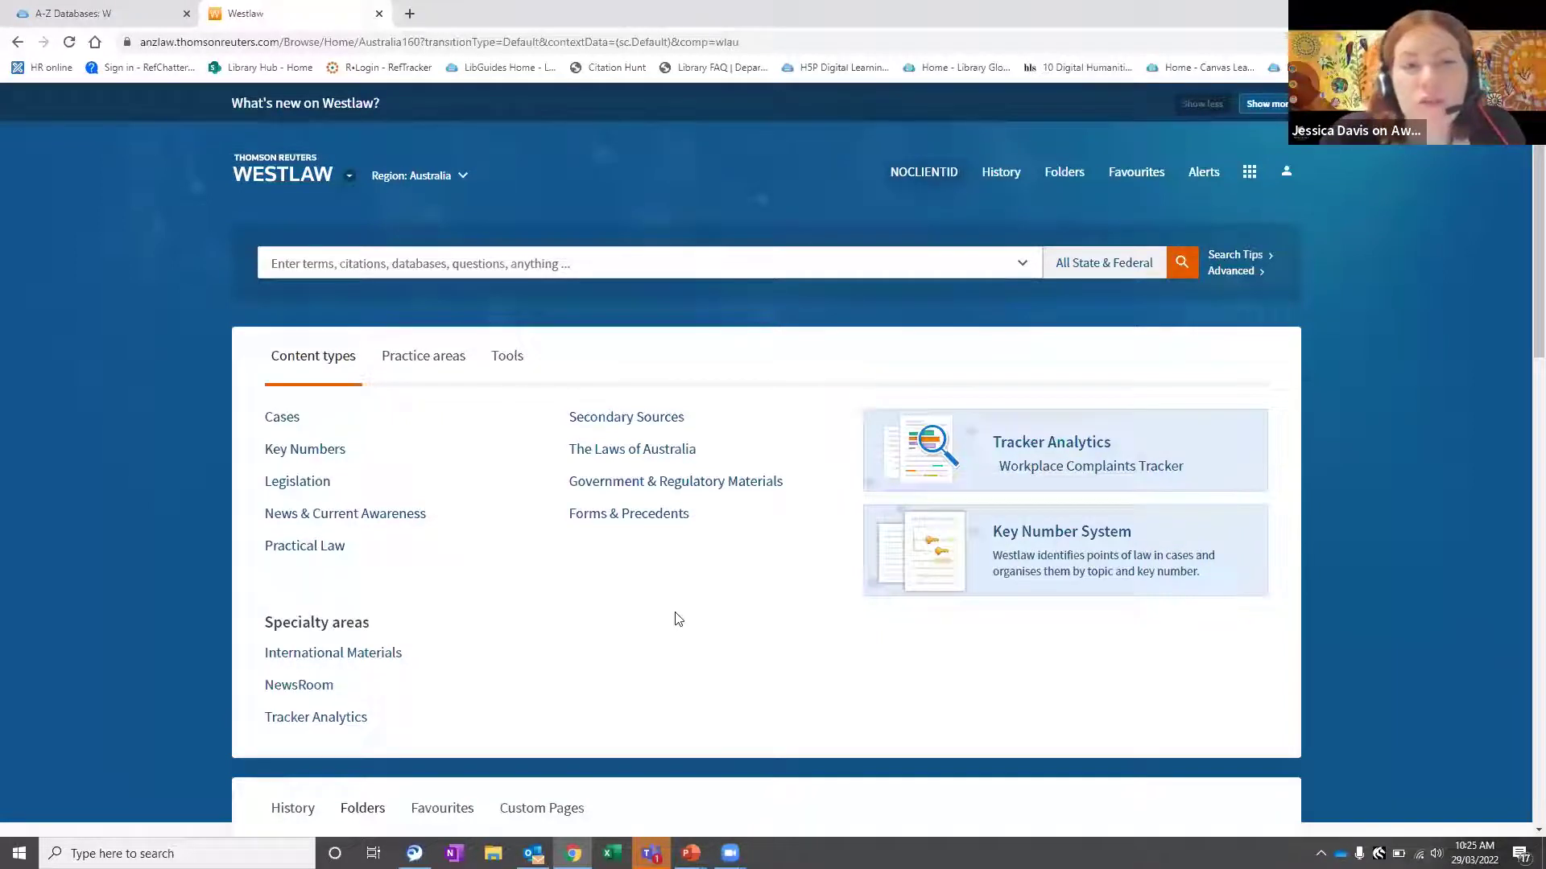
pyautogui.scroll(-1, 728, 648)
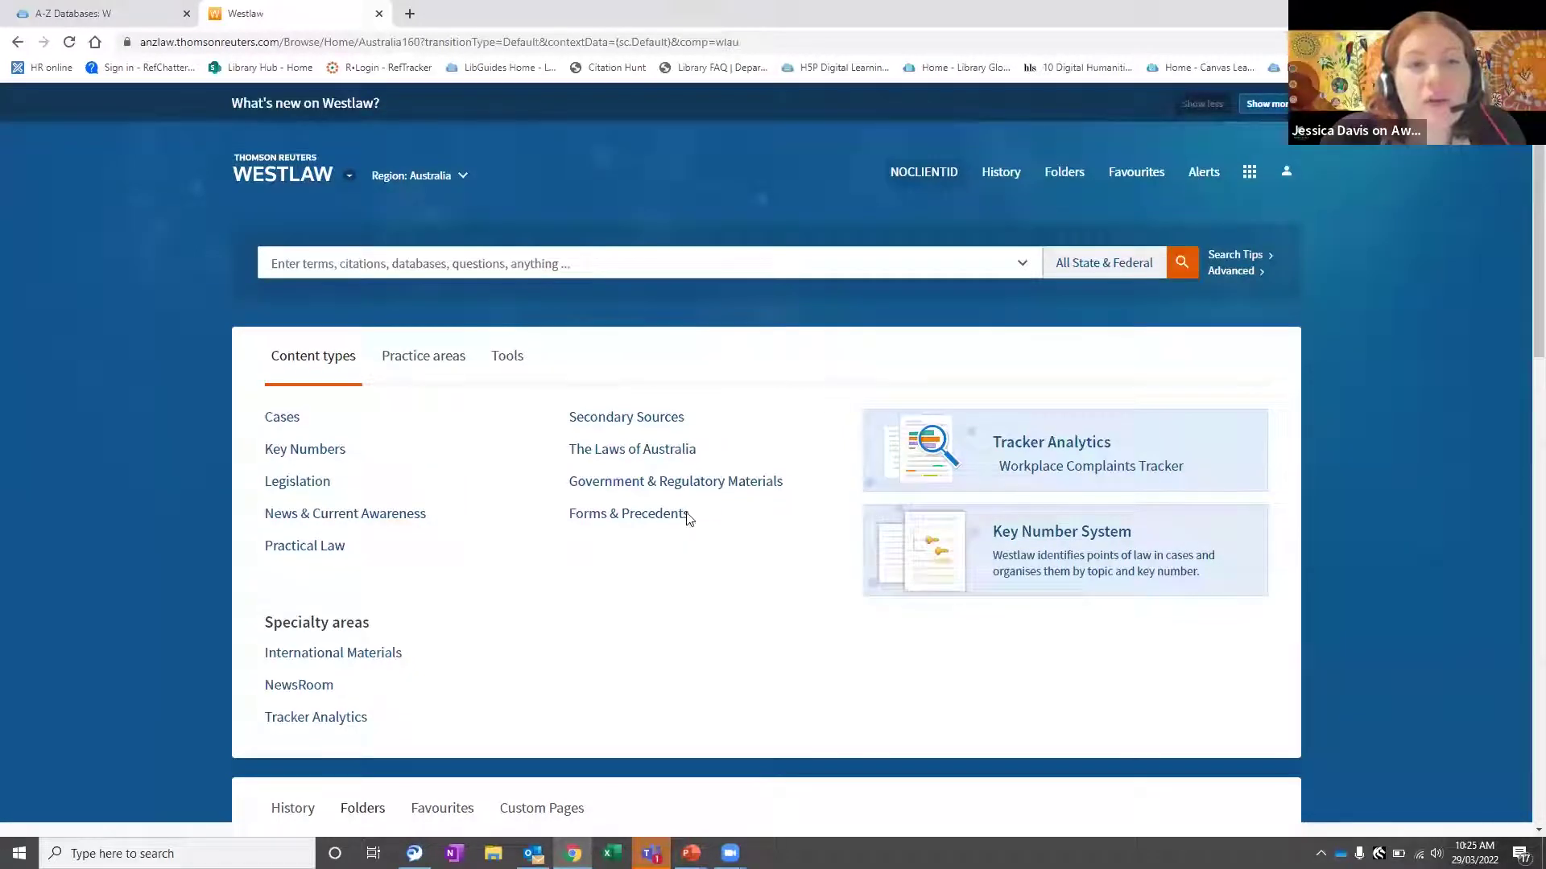
pyautogui.click(281, 420)
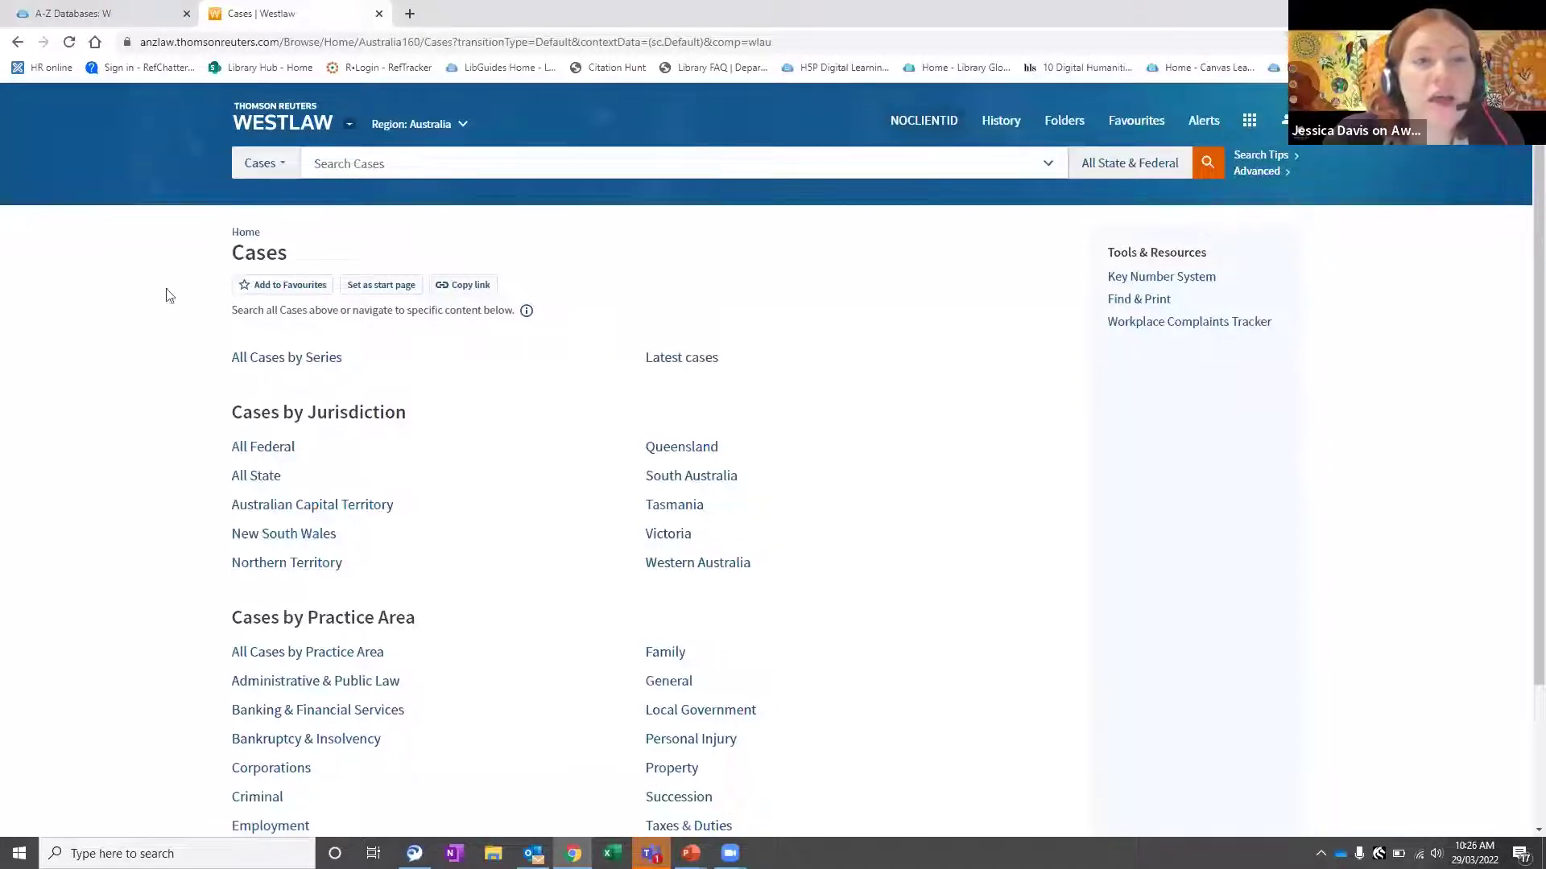
pyautogui.click(282, 288)
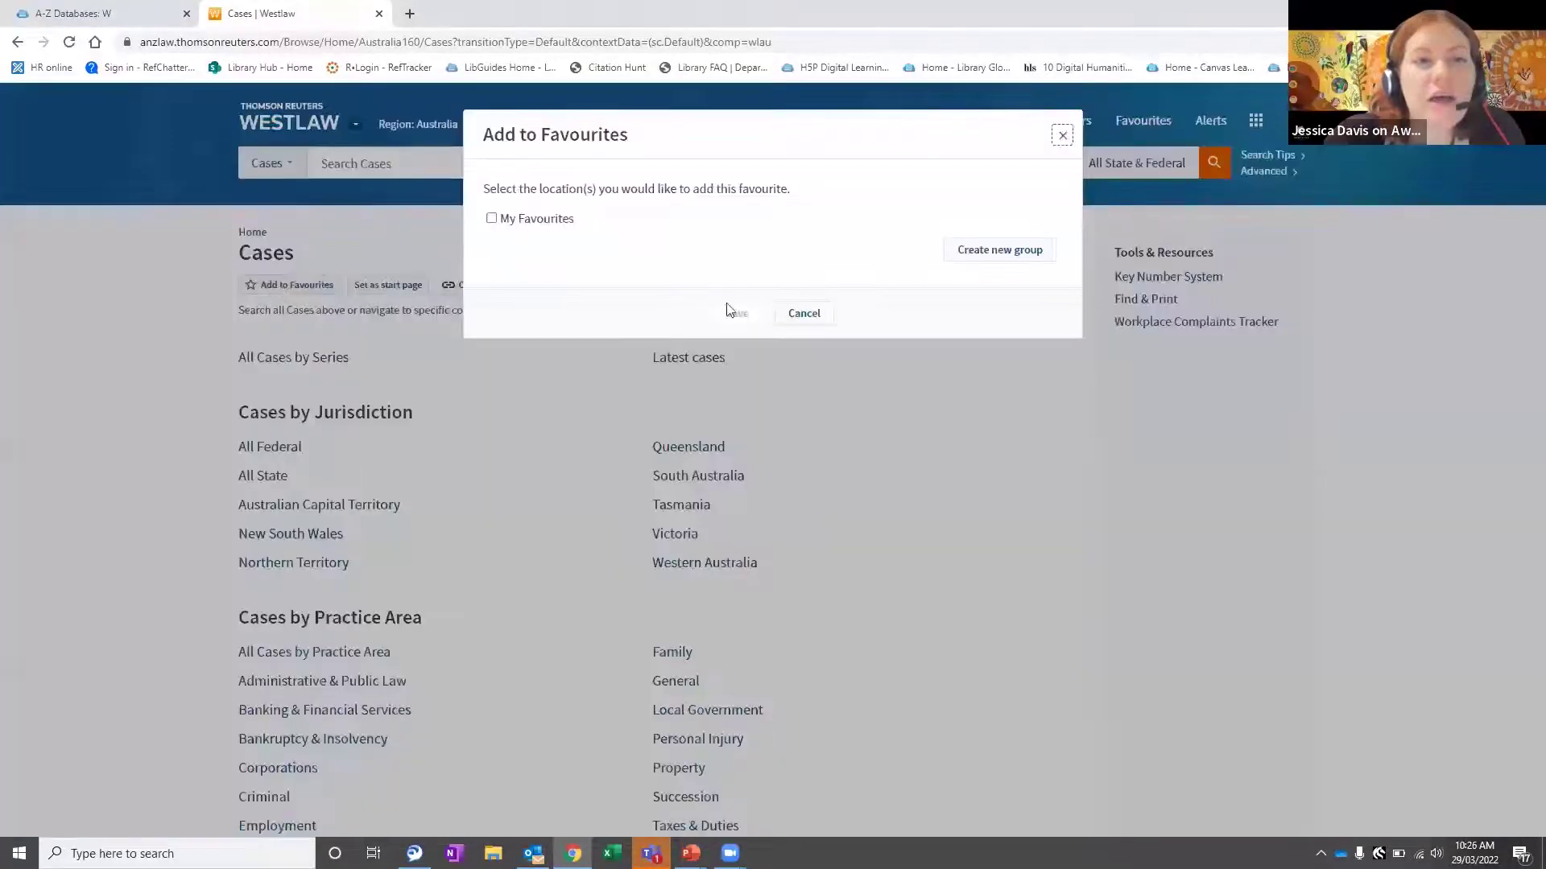
pyautogui.click(491, 219)
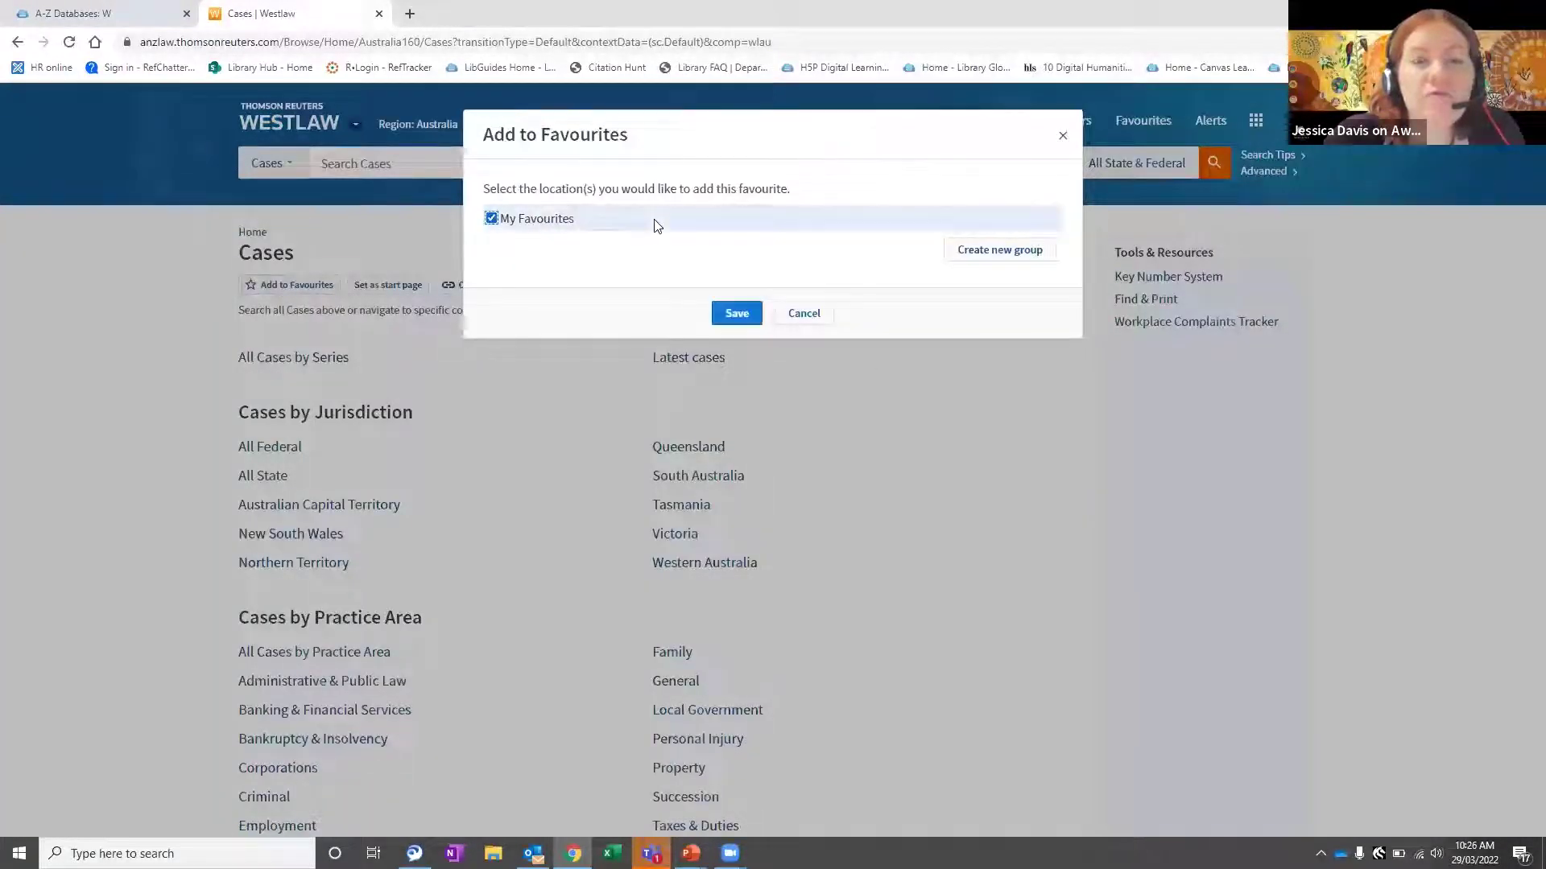
pyautogui.click(735, 315)
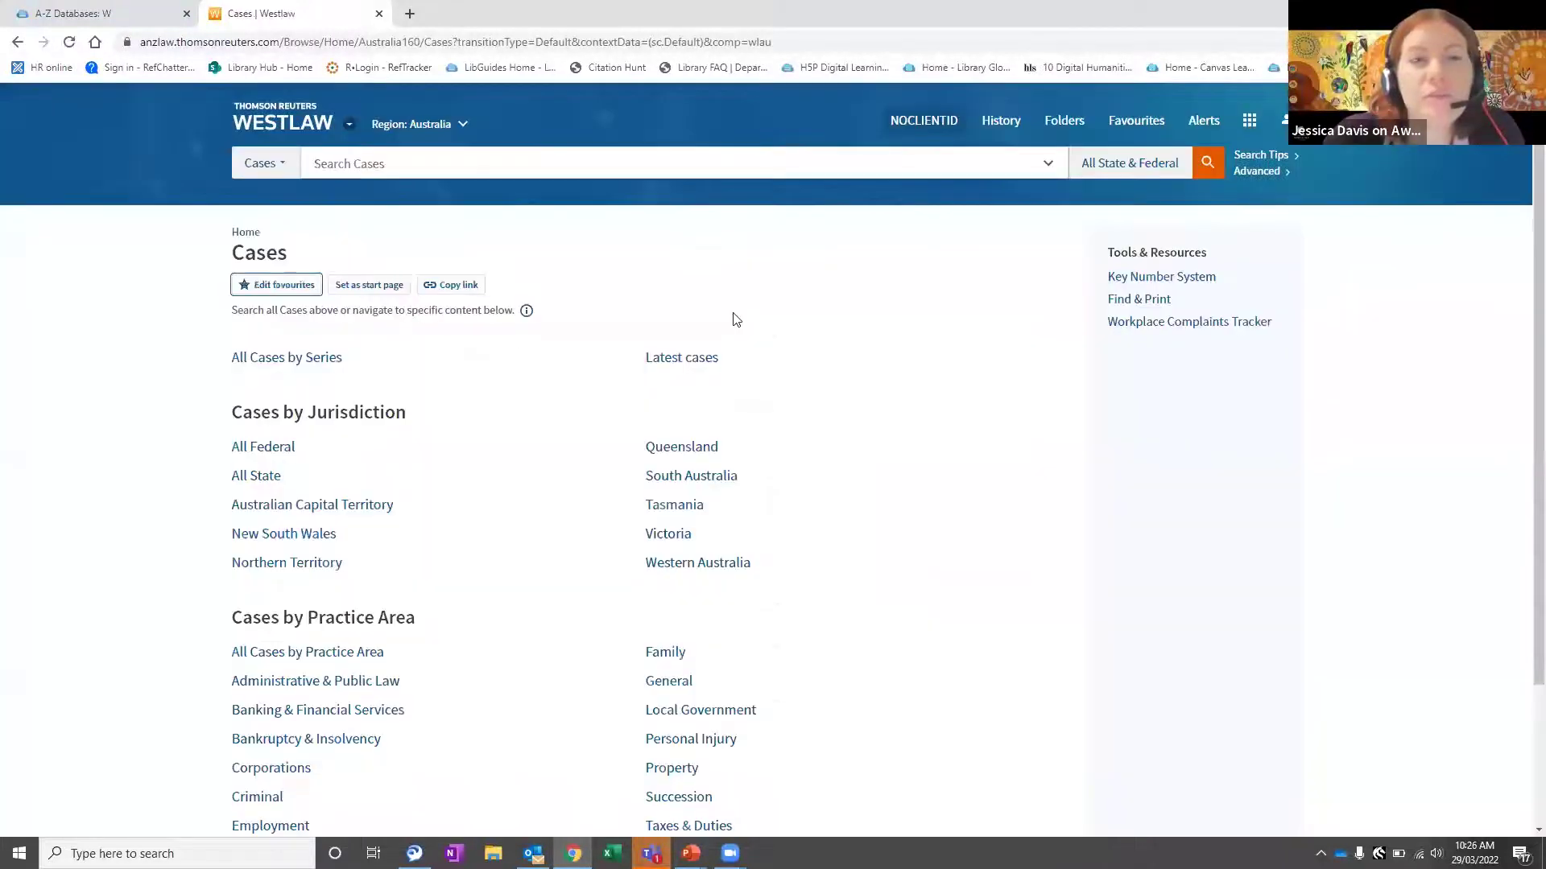
# - Return to the home page, show the saved favourites and open the Cases page from My Favourites
pyautogui.click(290, 126)
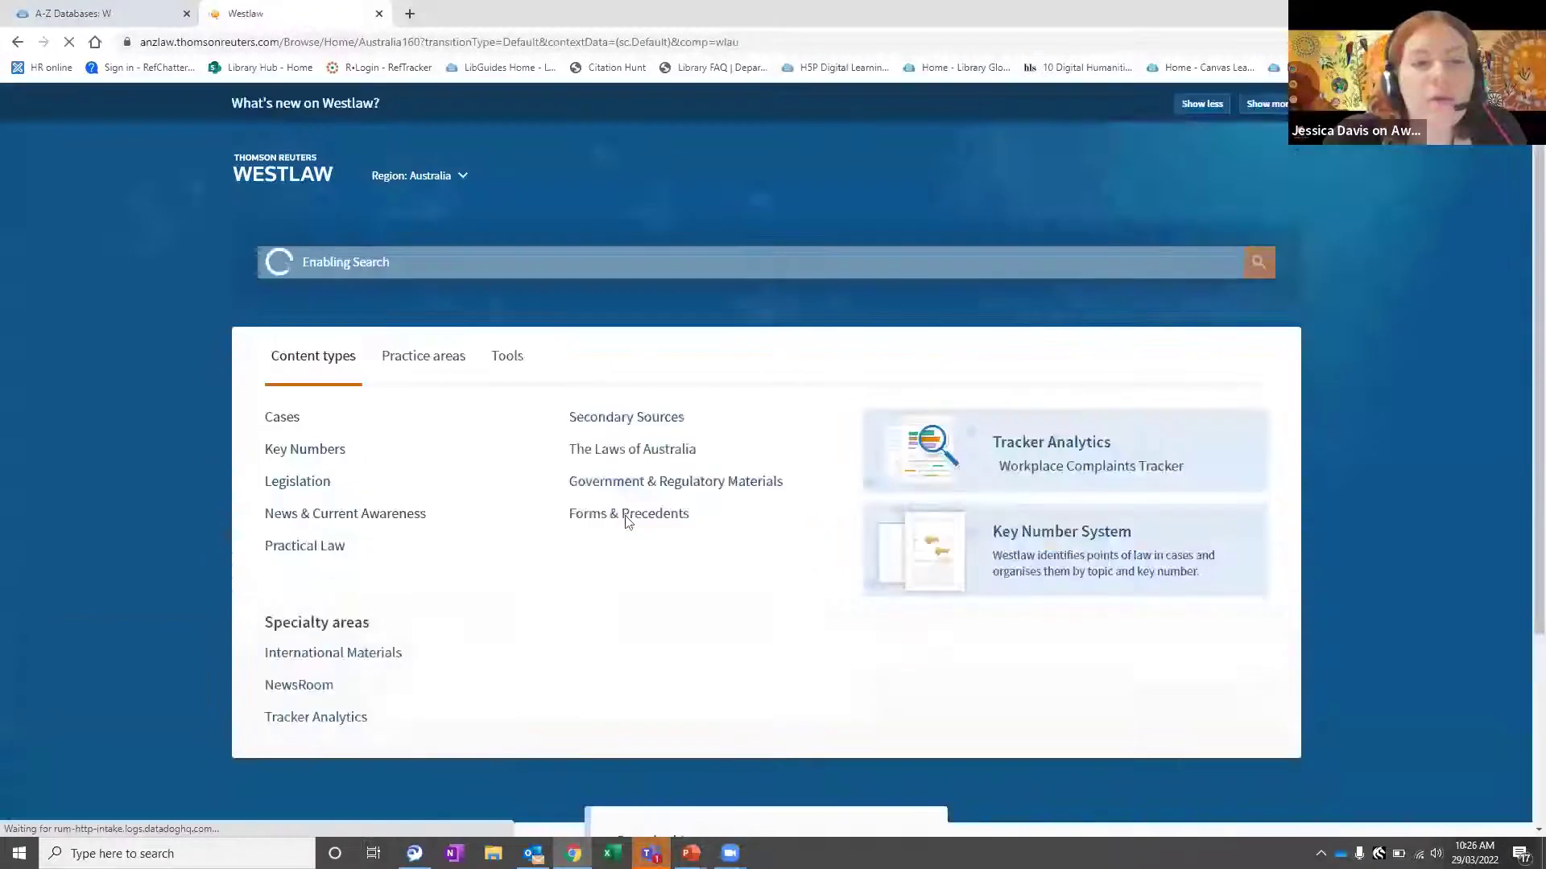
pyautogui.scroll(-4, 597, 583)
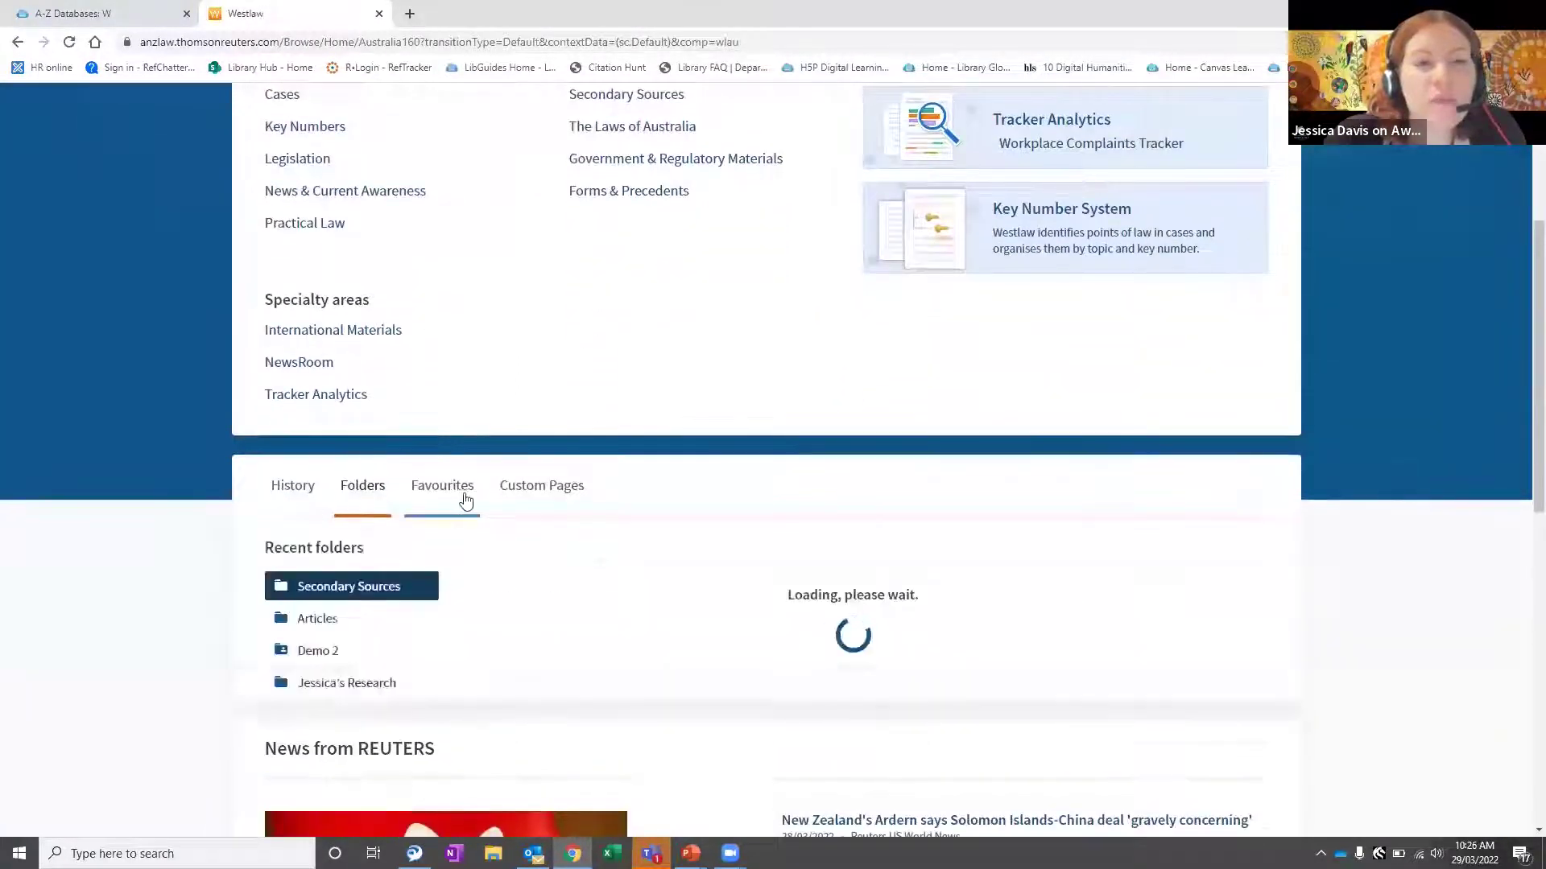
pyautogui.click(428, 493)
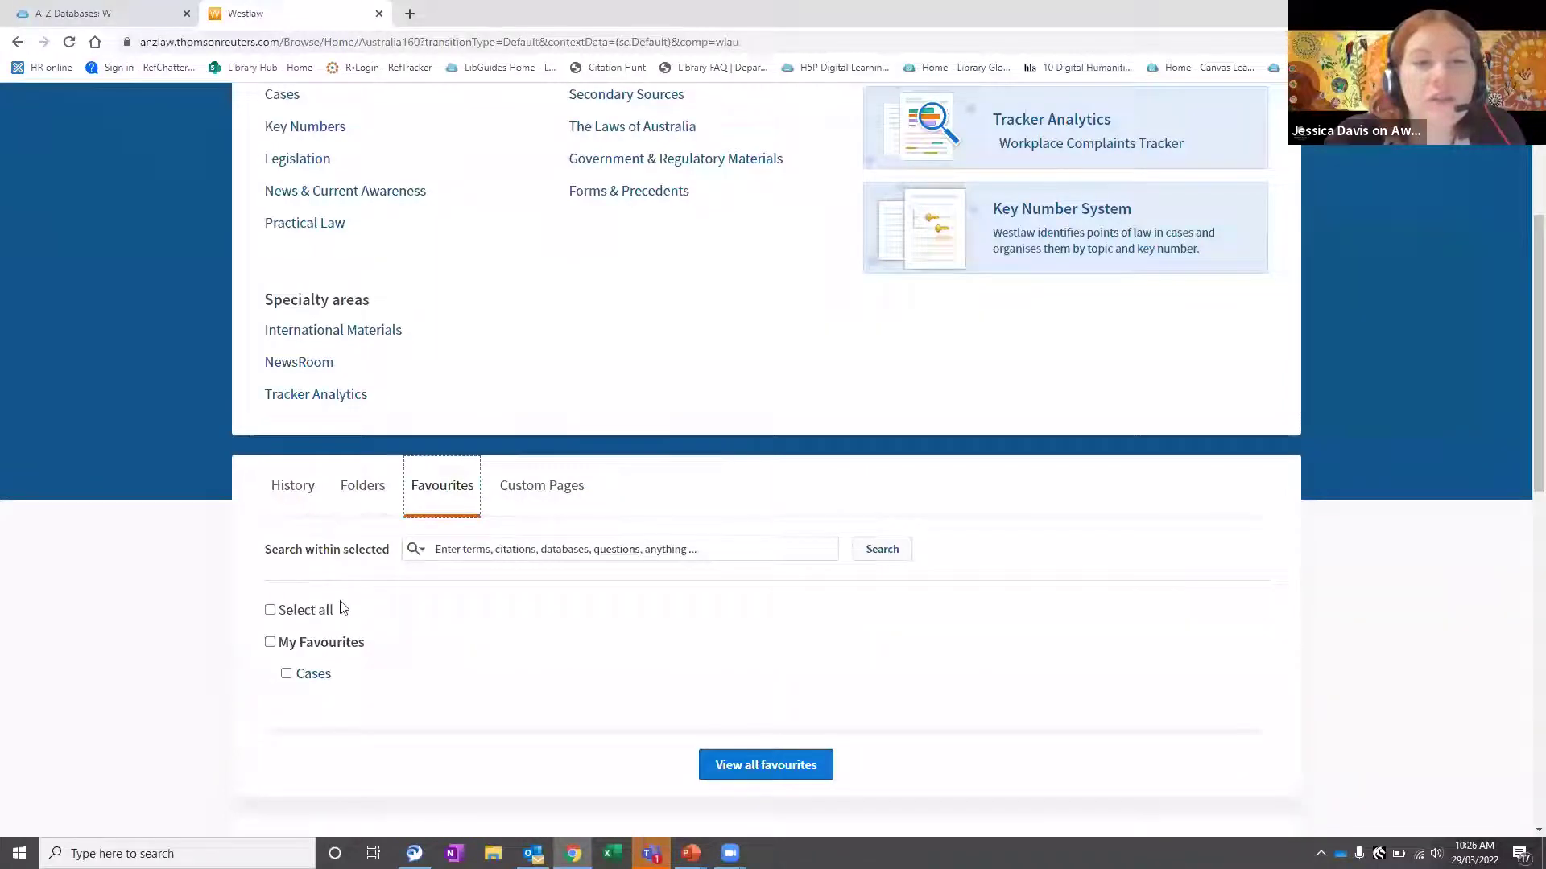
pyautogui.scroll(-2, 354, 612)
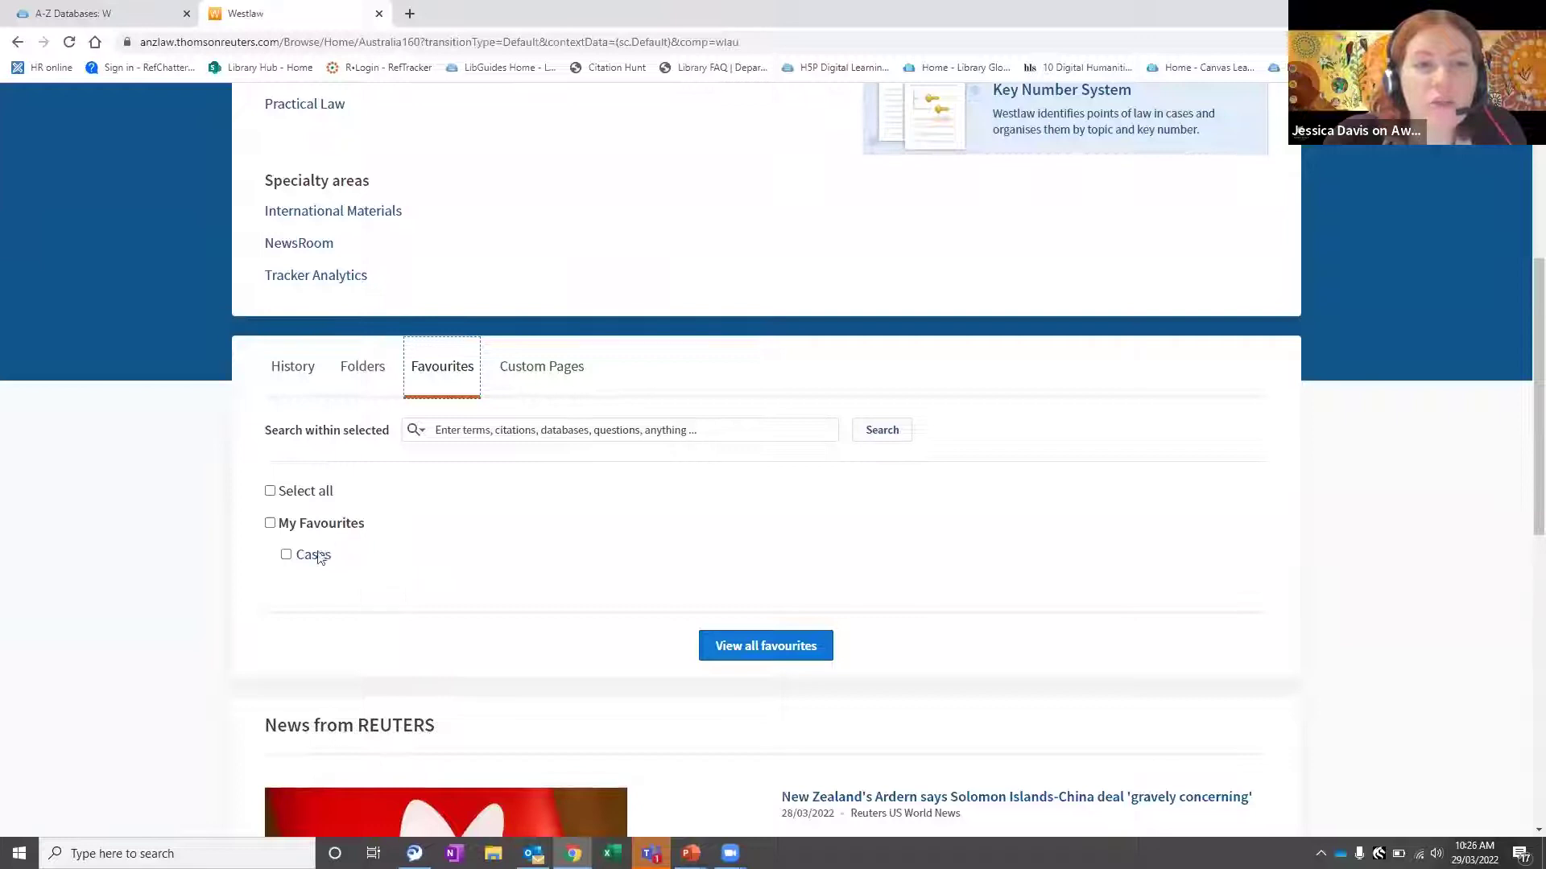
pyautogui.click(322, 561)
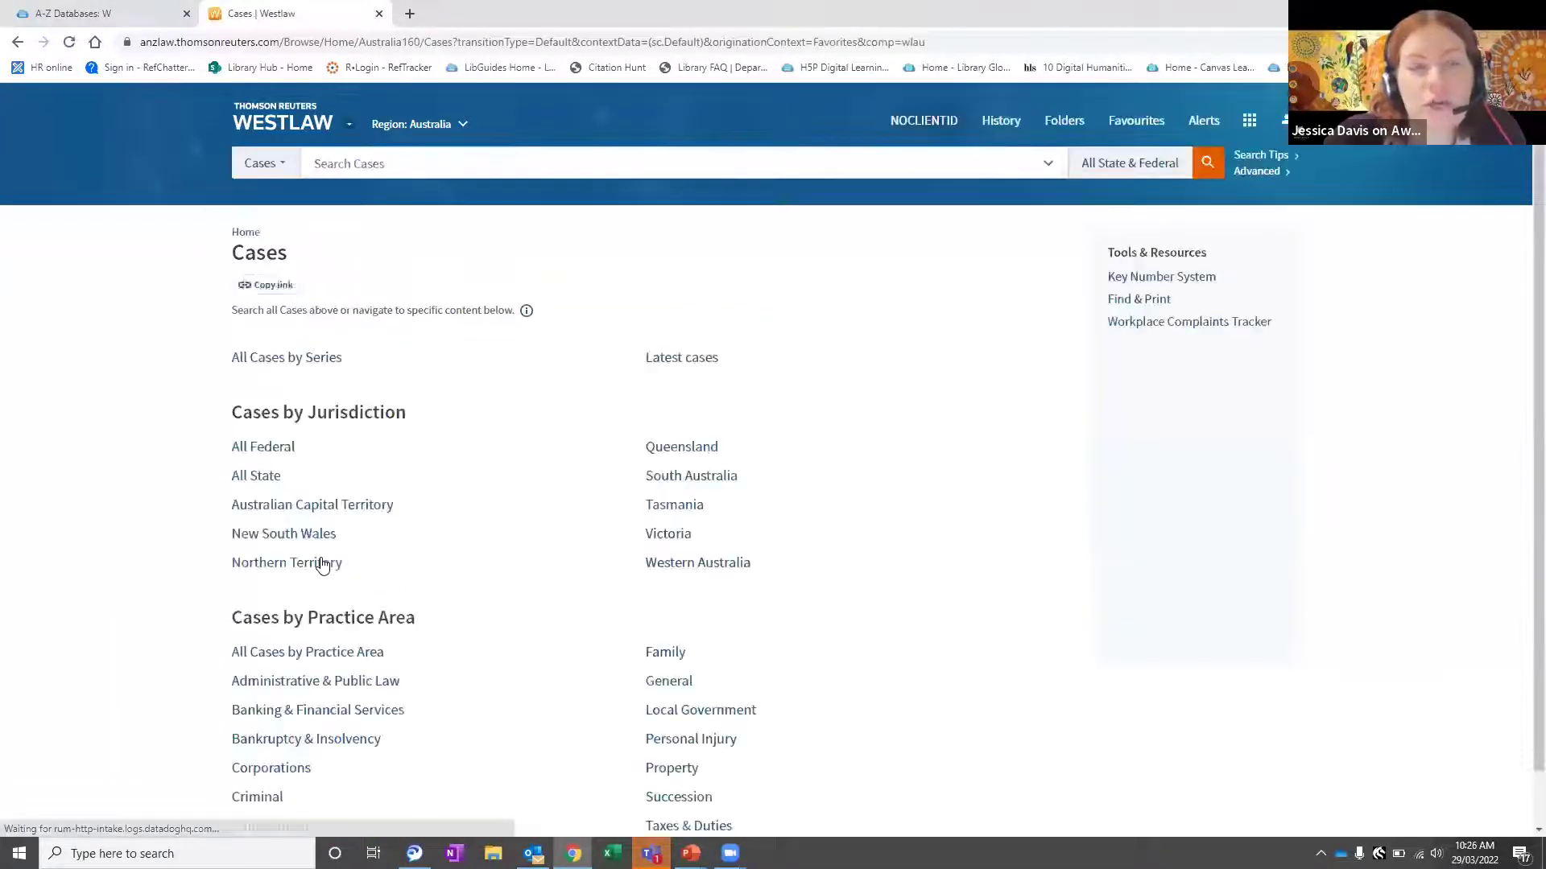
# - Go back to the favourites on the home page and select Cases as the content to search within
pyautogui.click(262, 131)
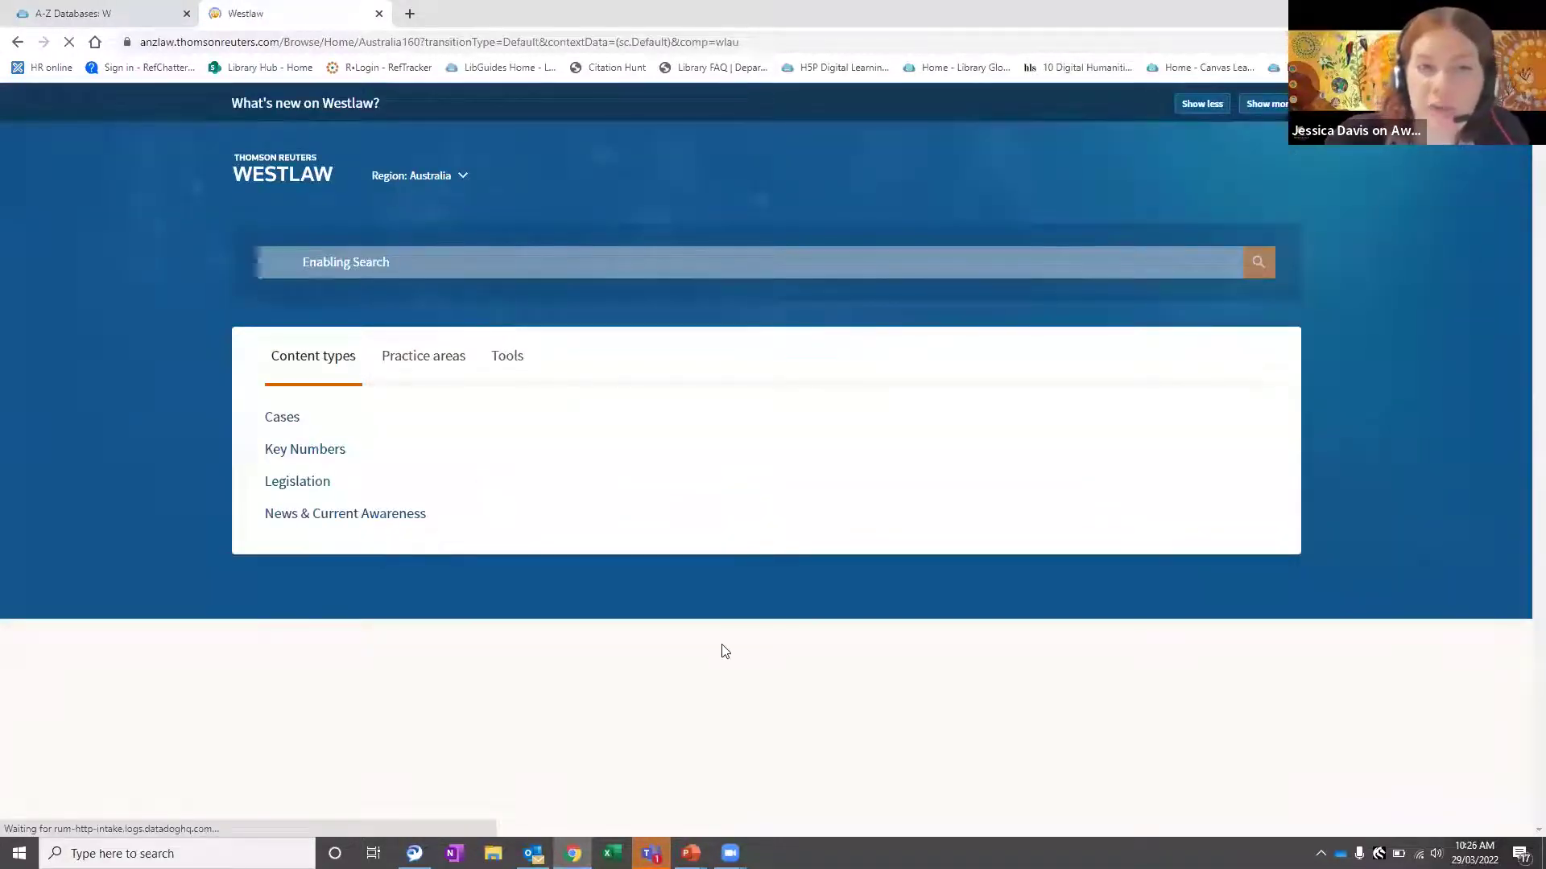
pyautogui.scroll(-1, 582, 648)
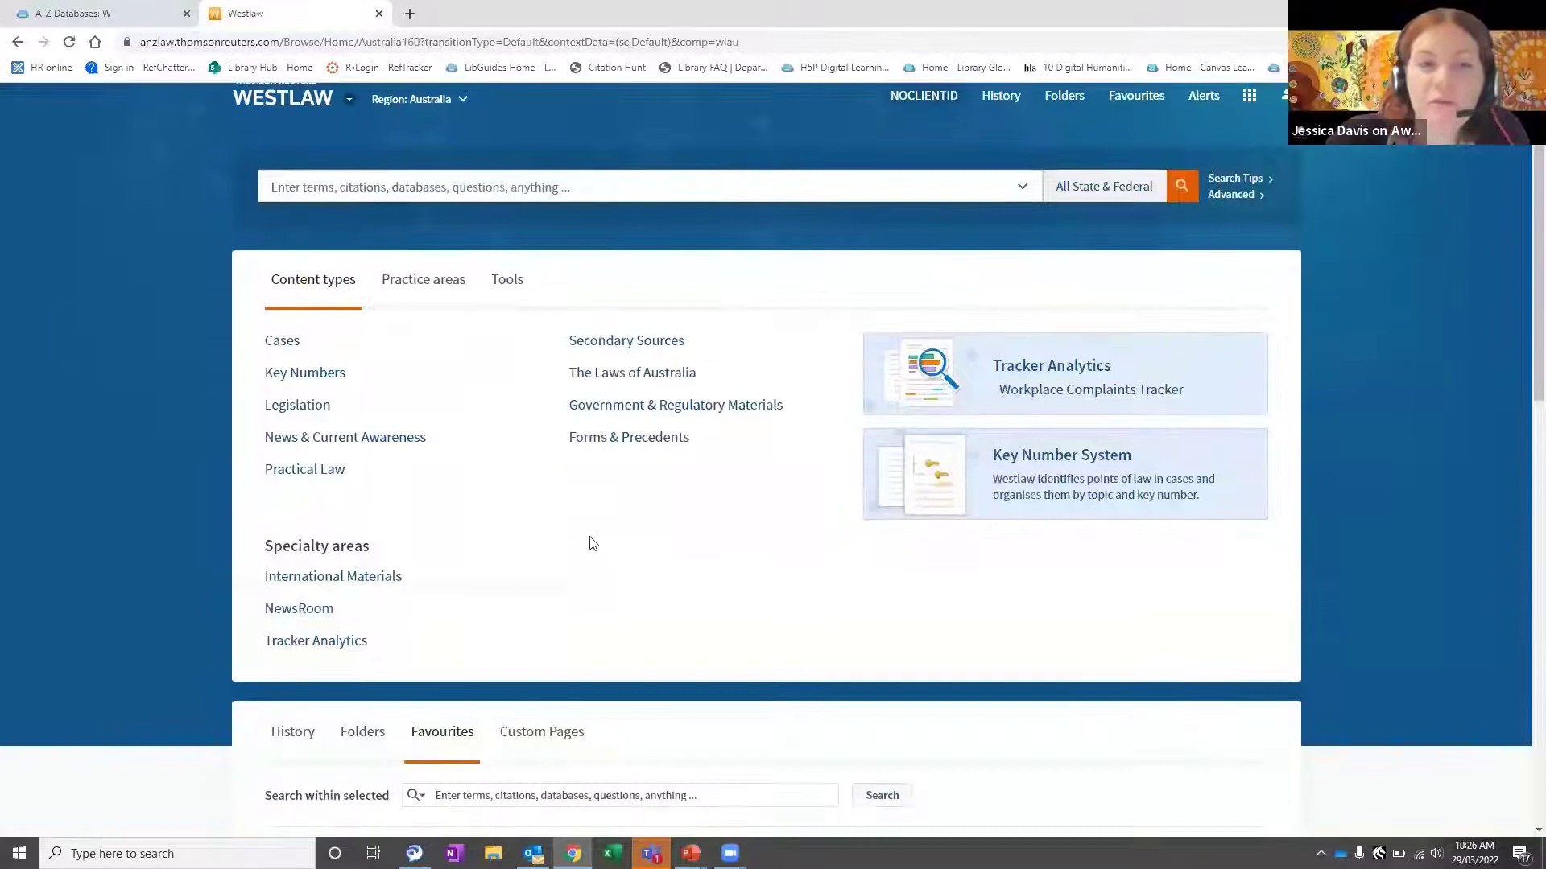
pyautogui.scroll(-3, 592, 543)
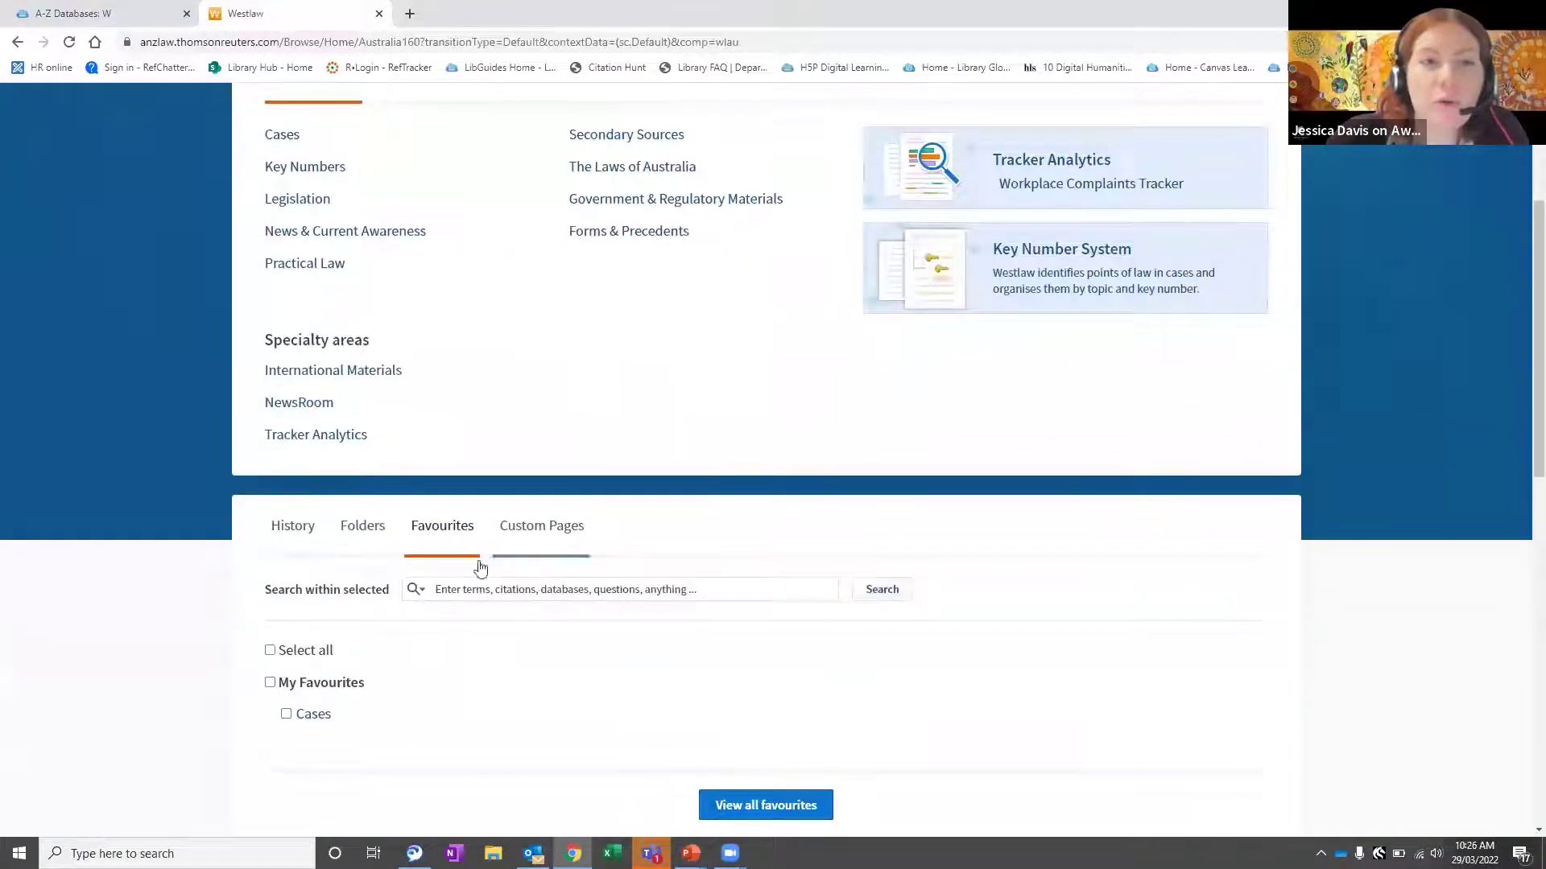
pyautogui.scroll(-1, 500, 707)
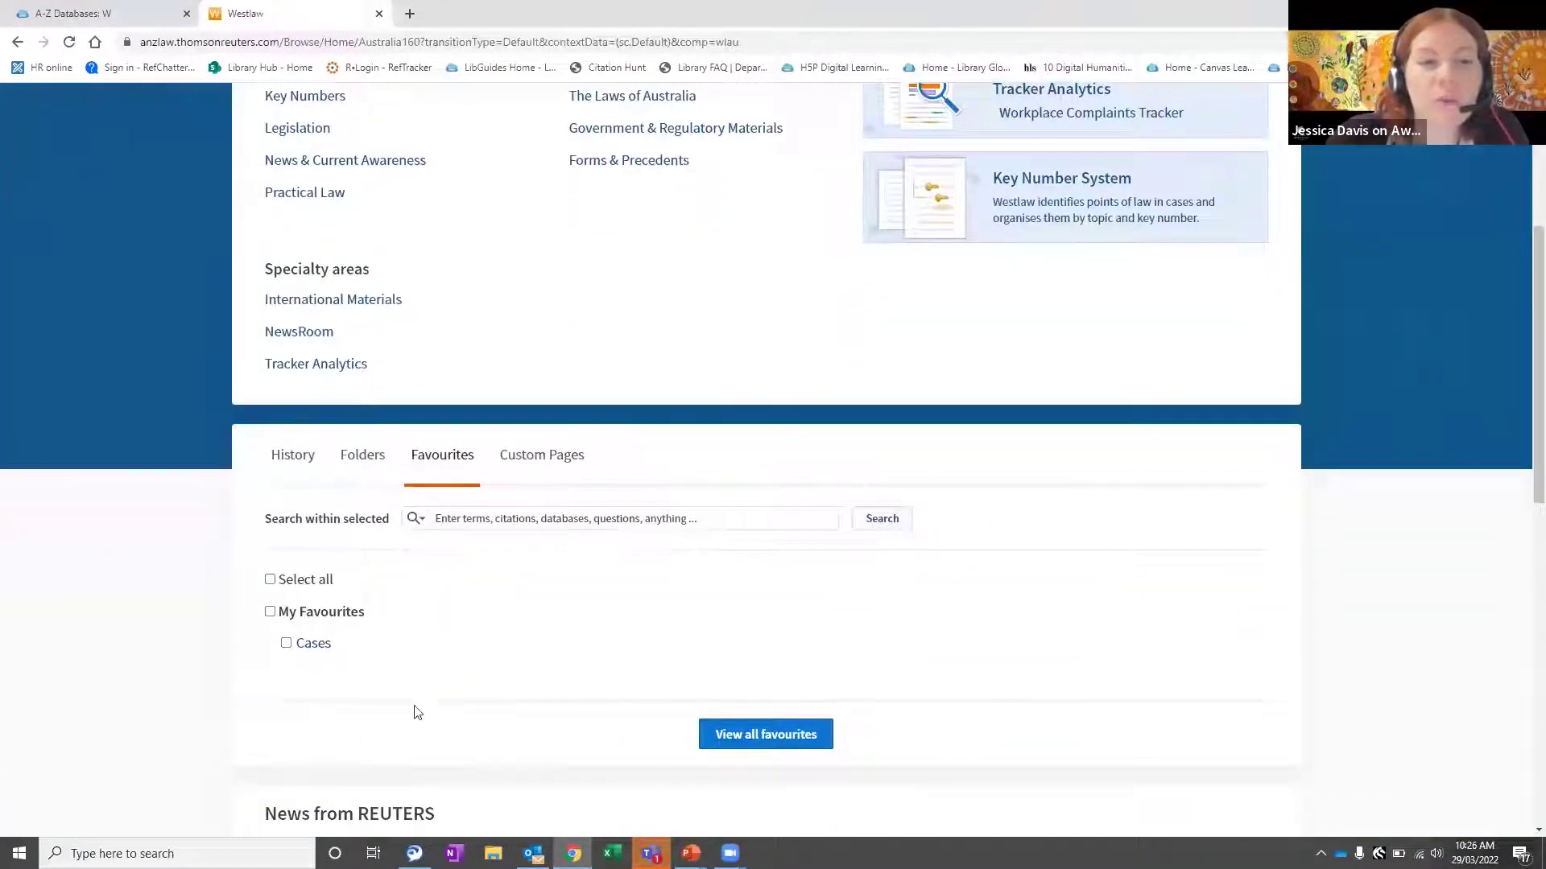
pyautogui.scroll(-1, 607, 641)
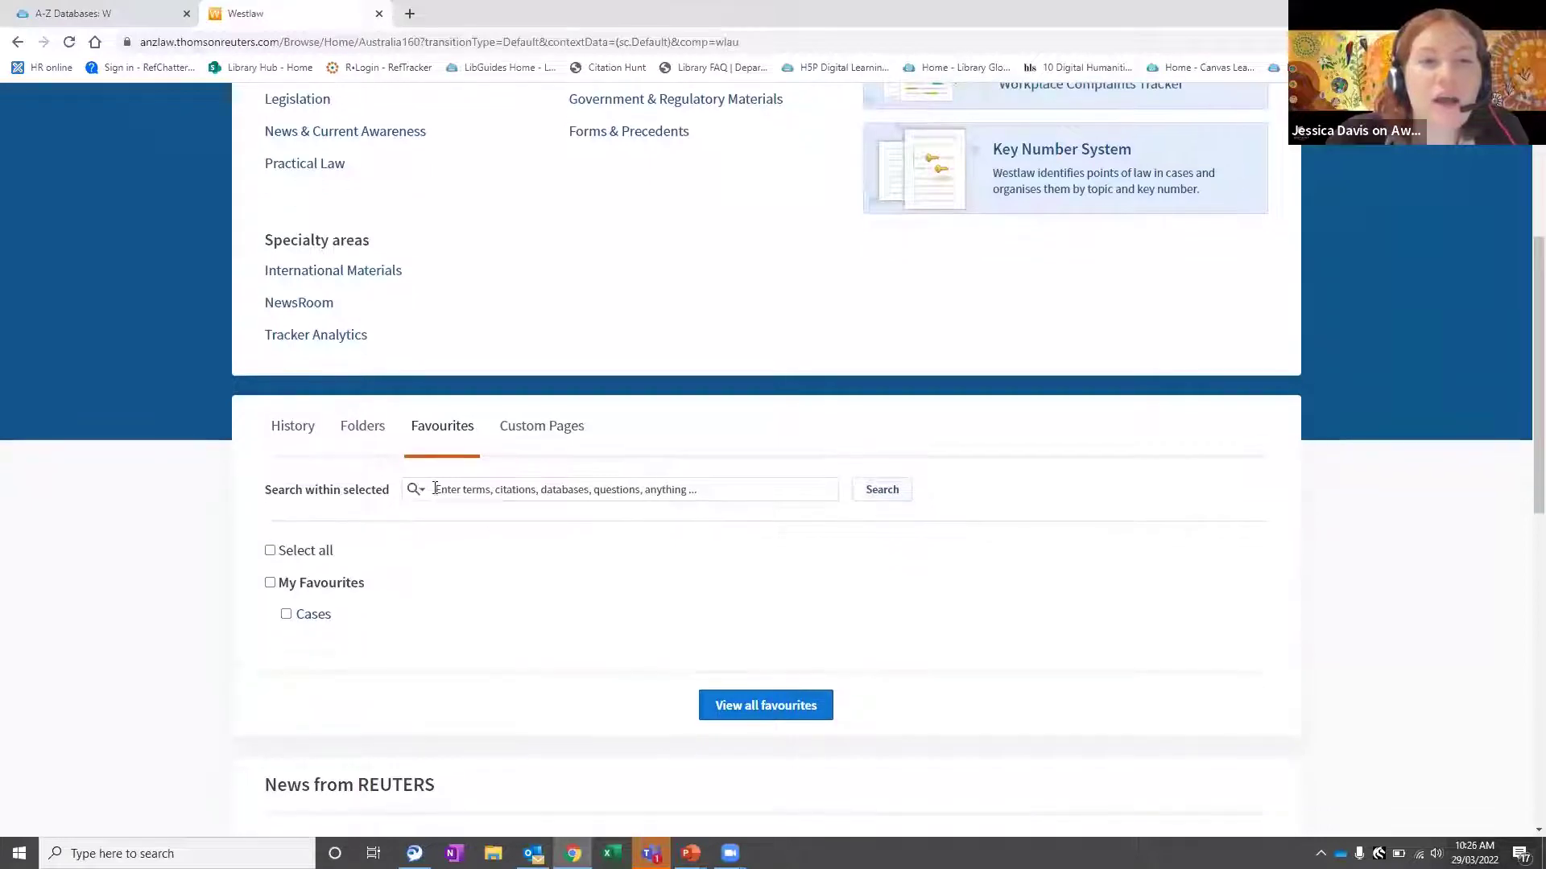
pyautogui.scroll(-1, 307, 625)
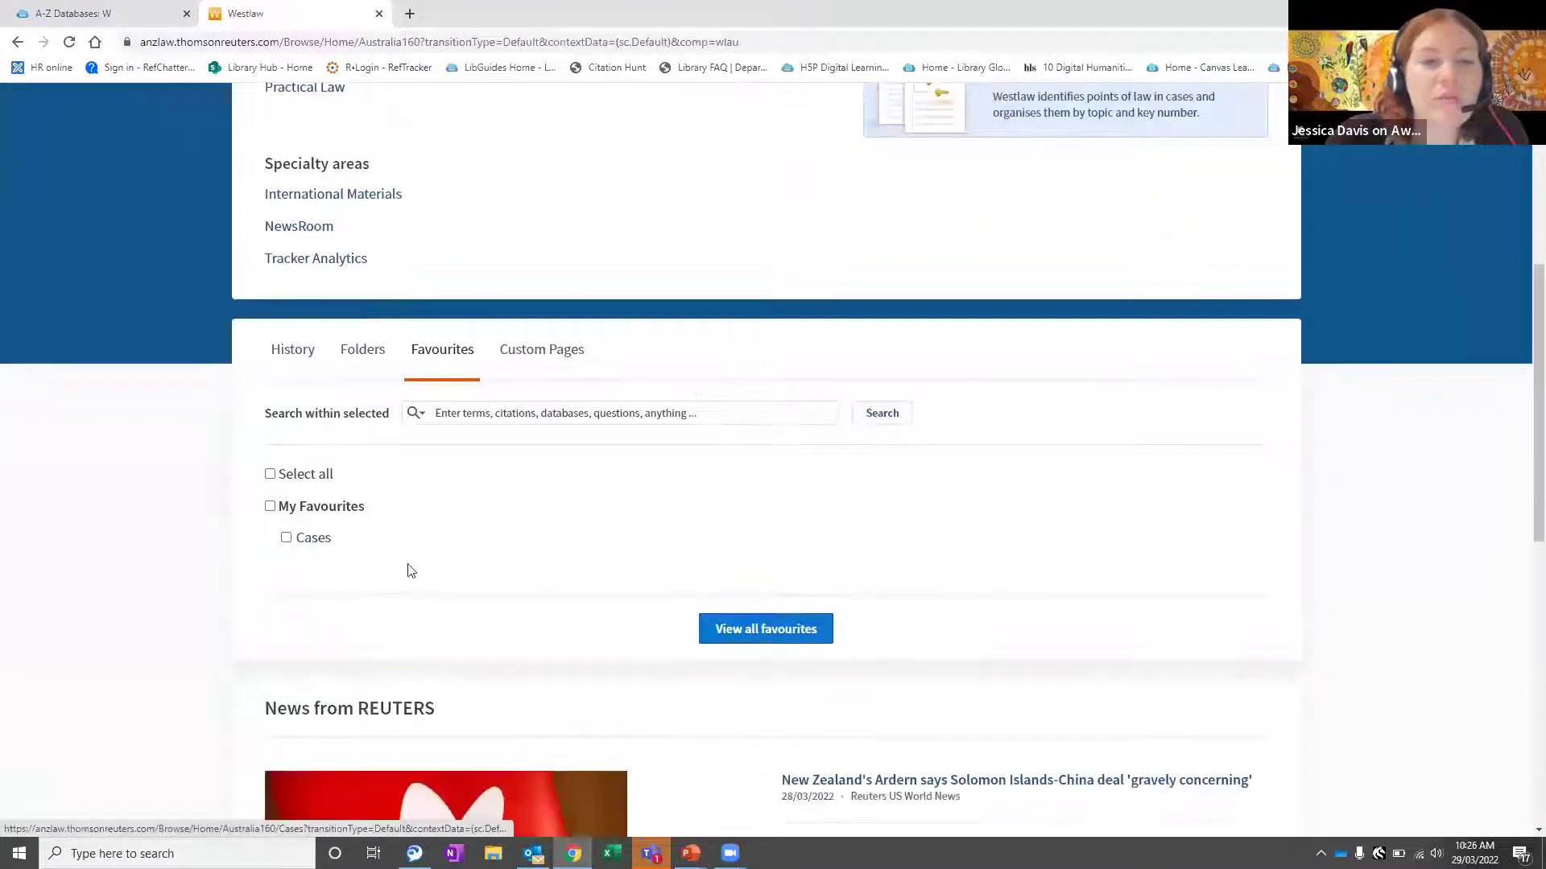
pyautogui.click(286, 539)
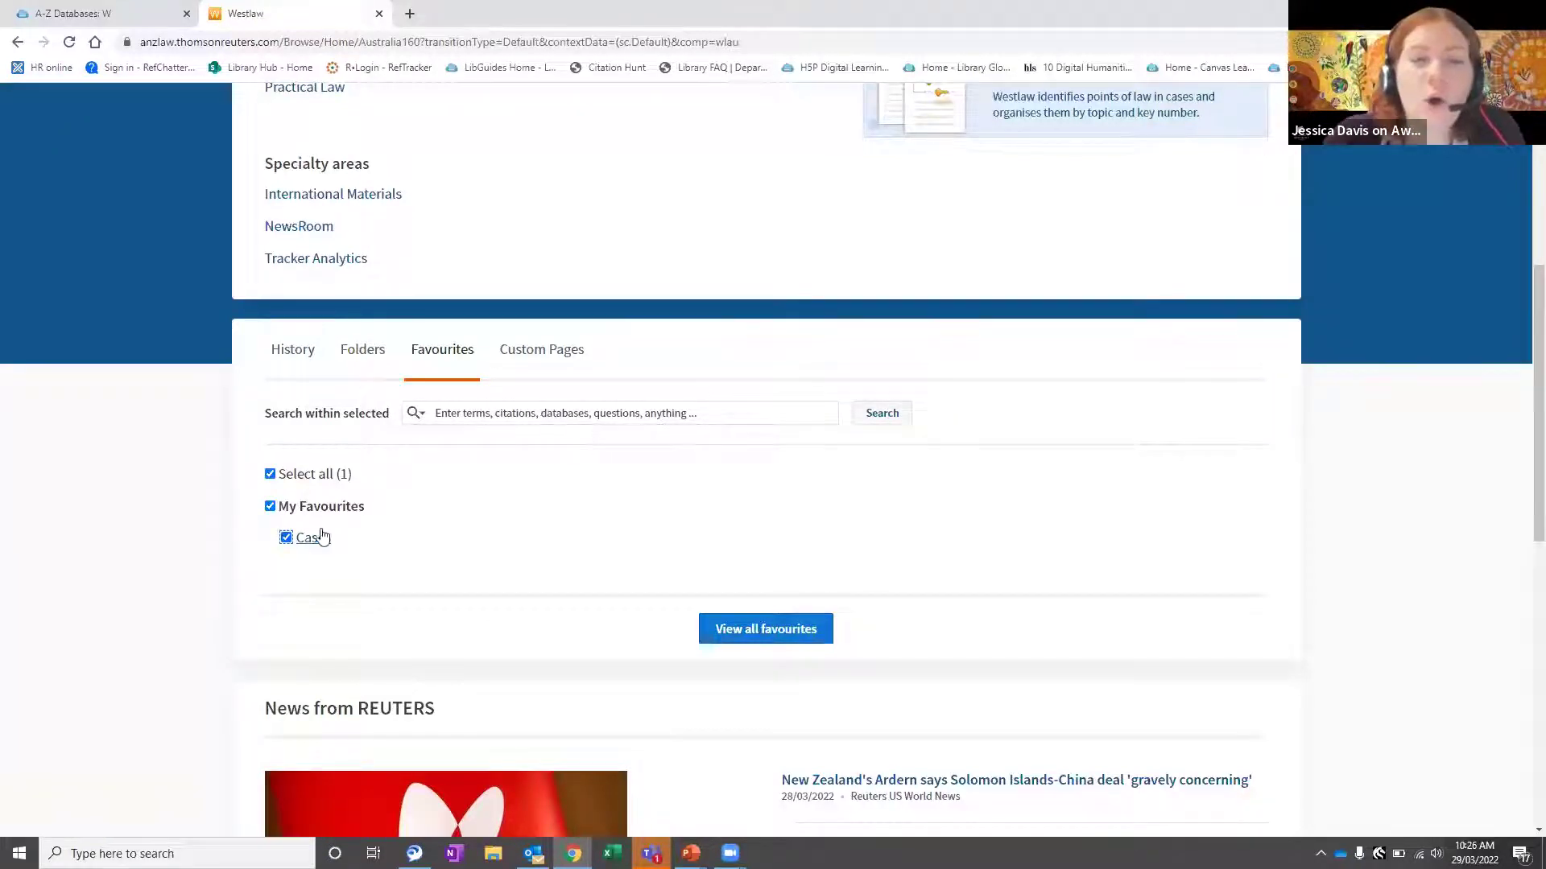
# - Open the Forms & Precedents Finder page and add it to My Favourites
pyautogui.scroll(2, 546, 400)
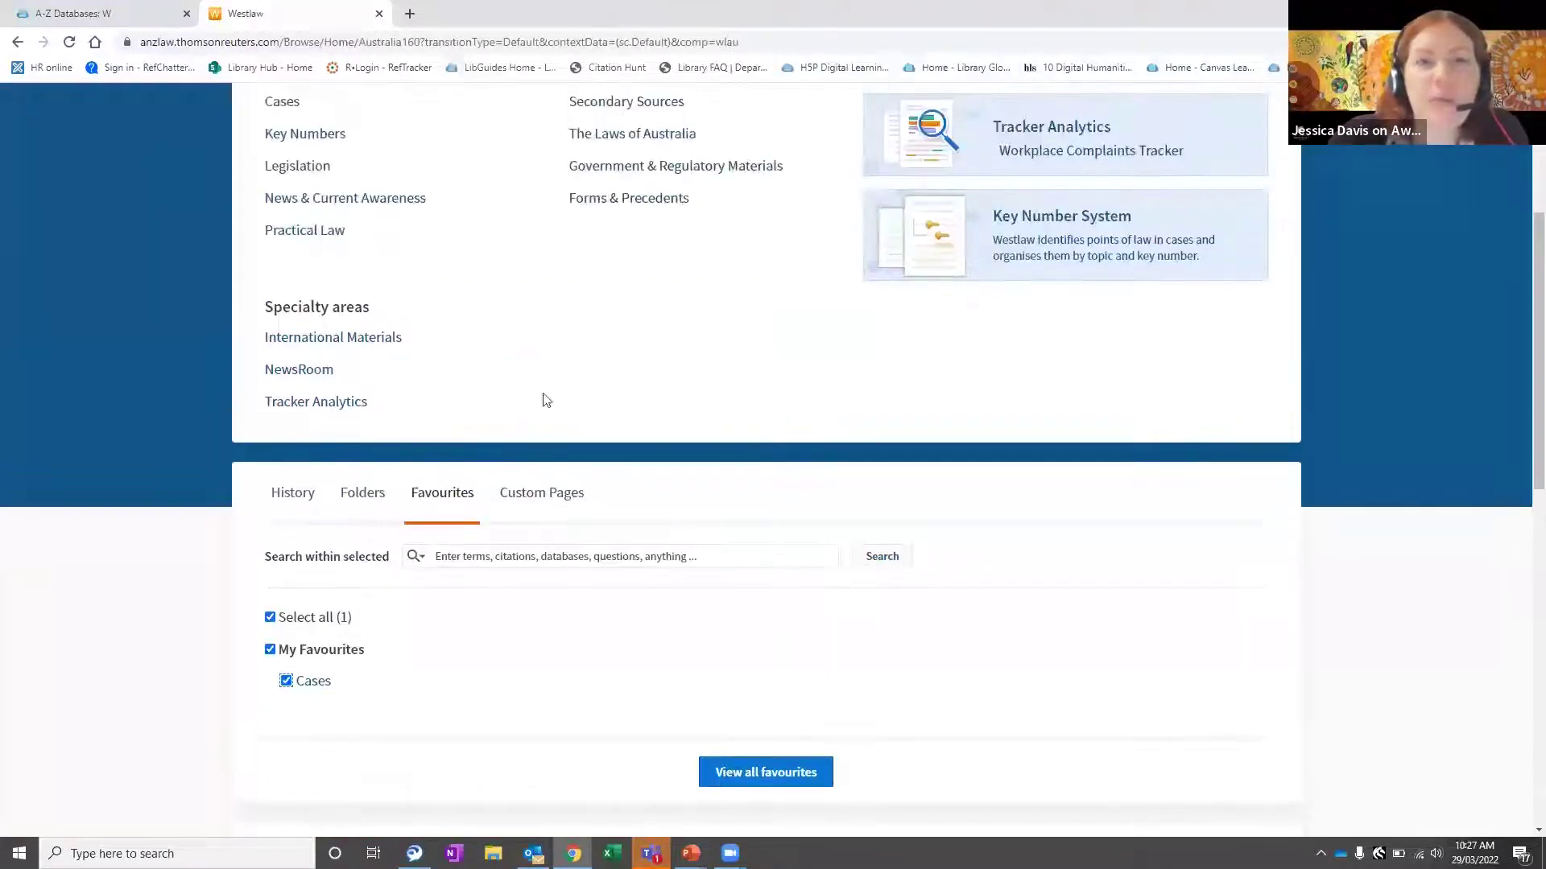
pyautogui.click(637, 201)
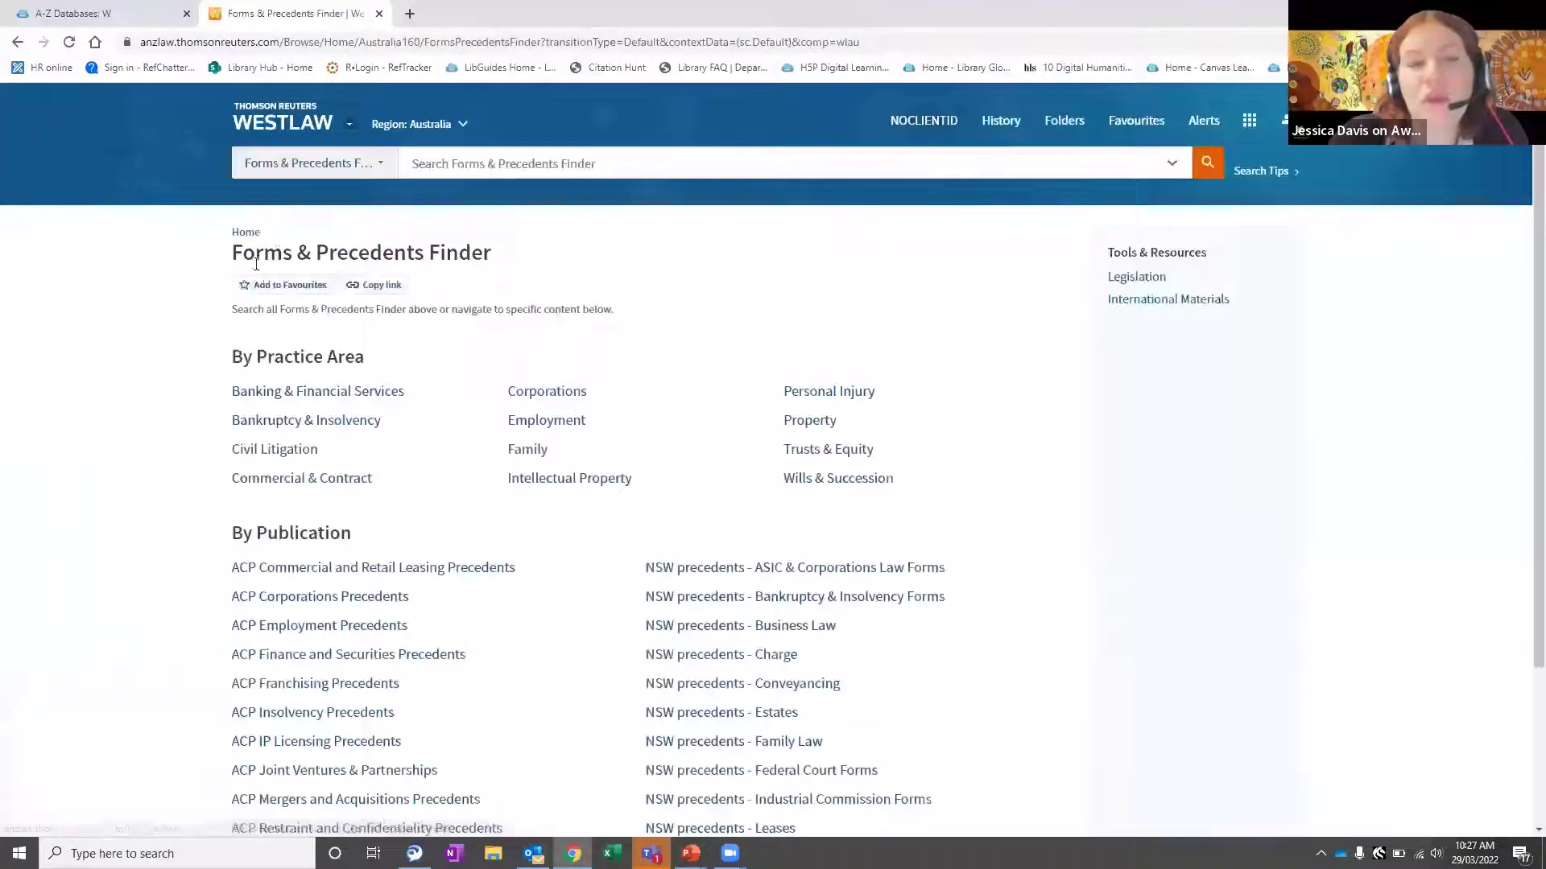
pyautogui.click(286, 284)
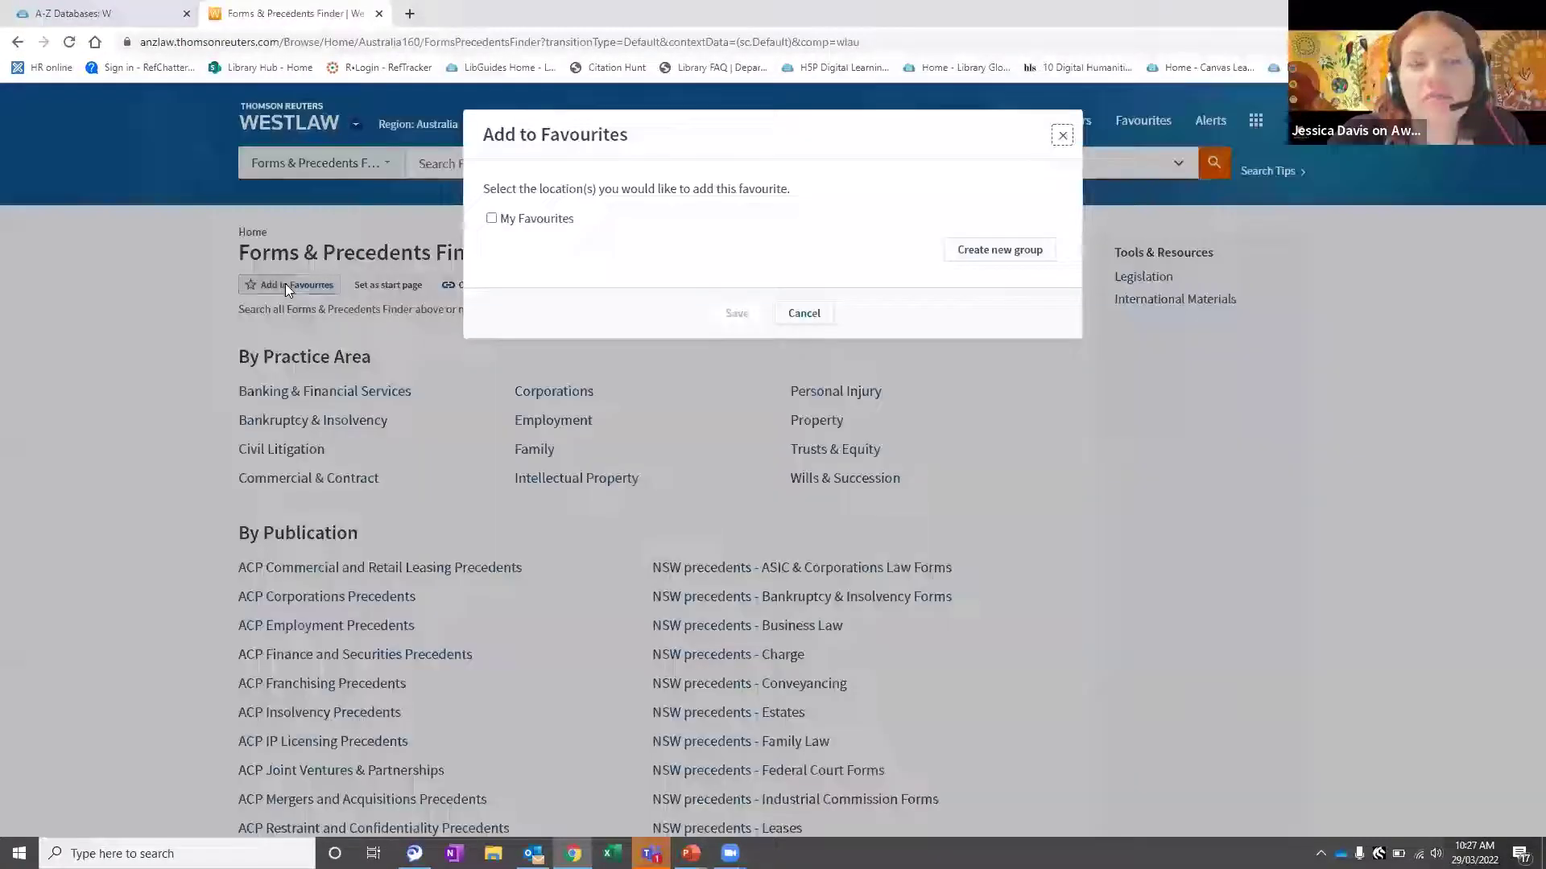
pyautogui.click(491, 218)
pyautogui.click(735, 313)
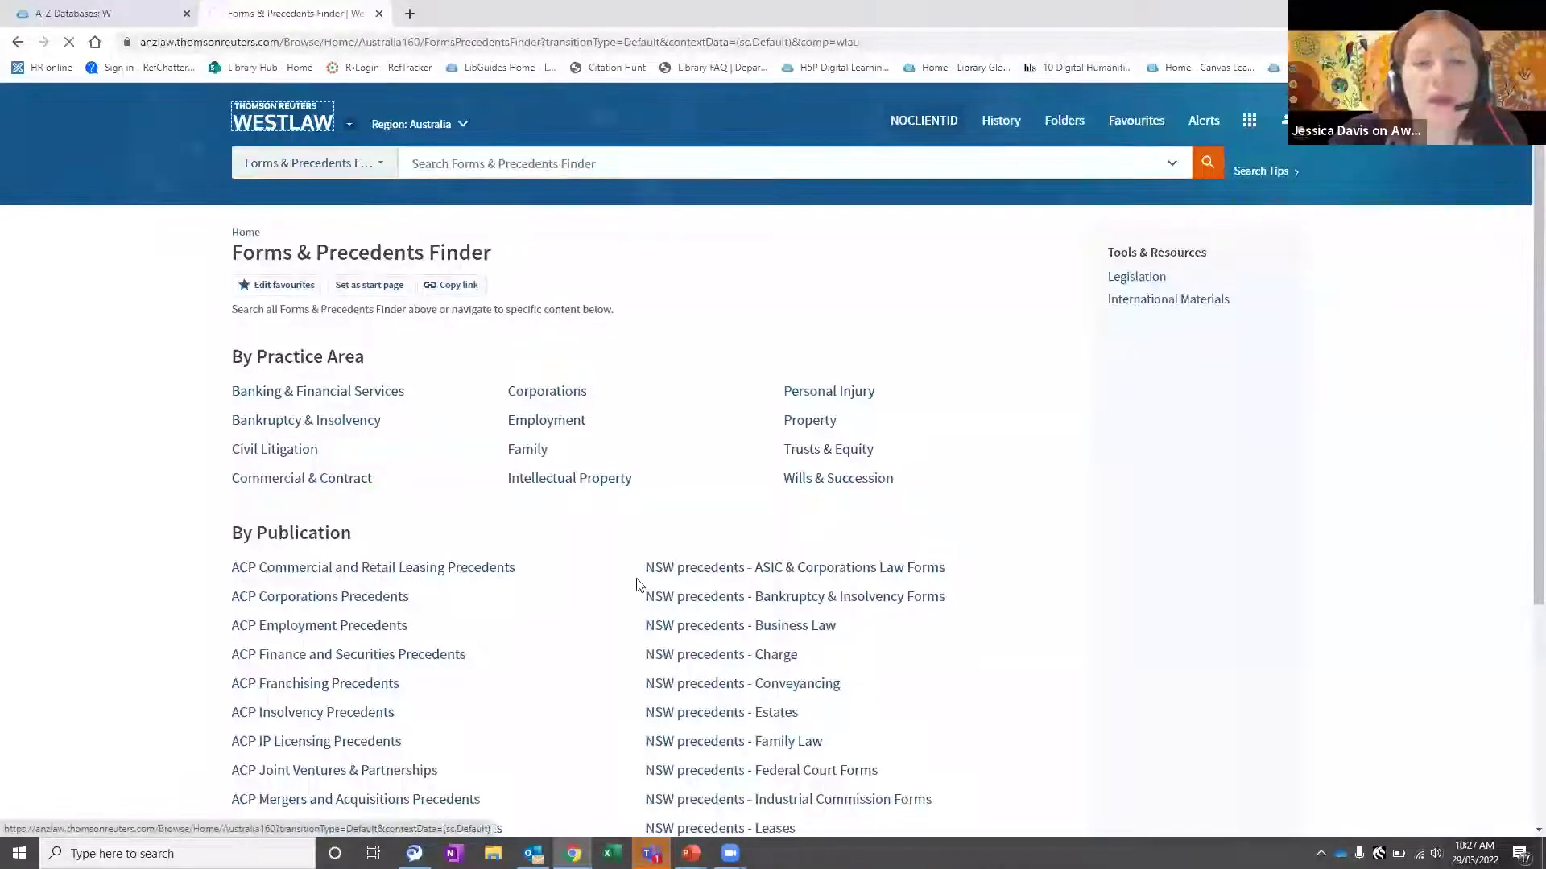
# - Try selecting Forms & Precedents Finder and Cases among the home page favourites, and clear both selections
pyautogui.scroll(-6, 635, 583)
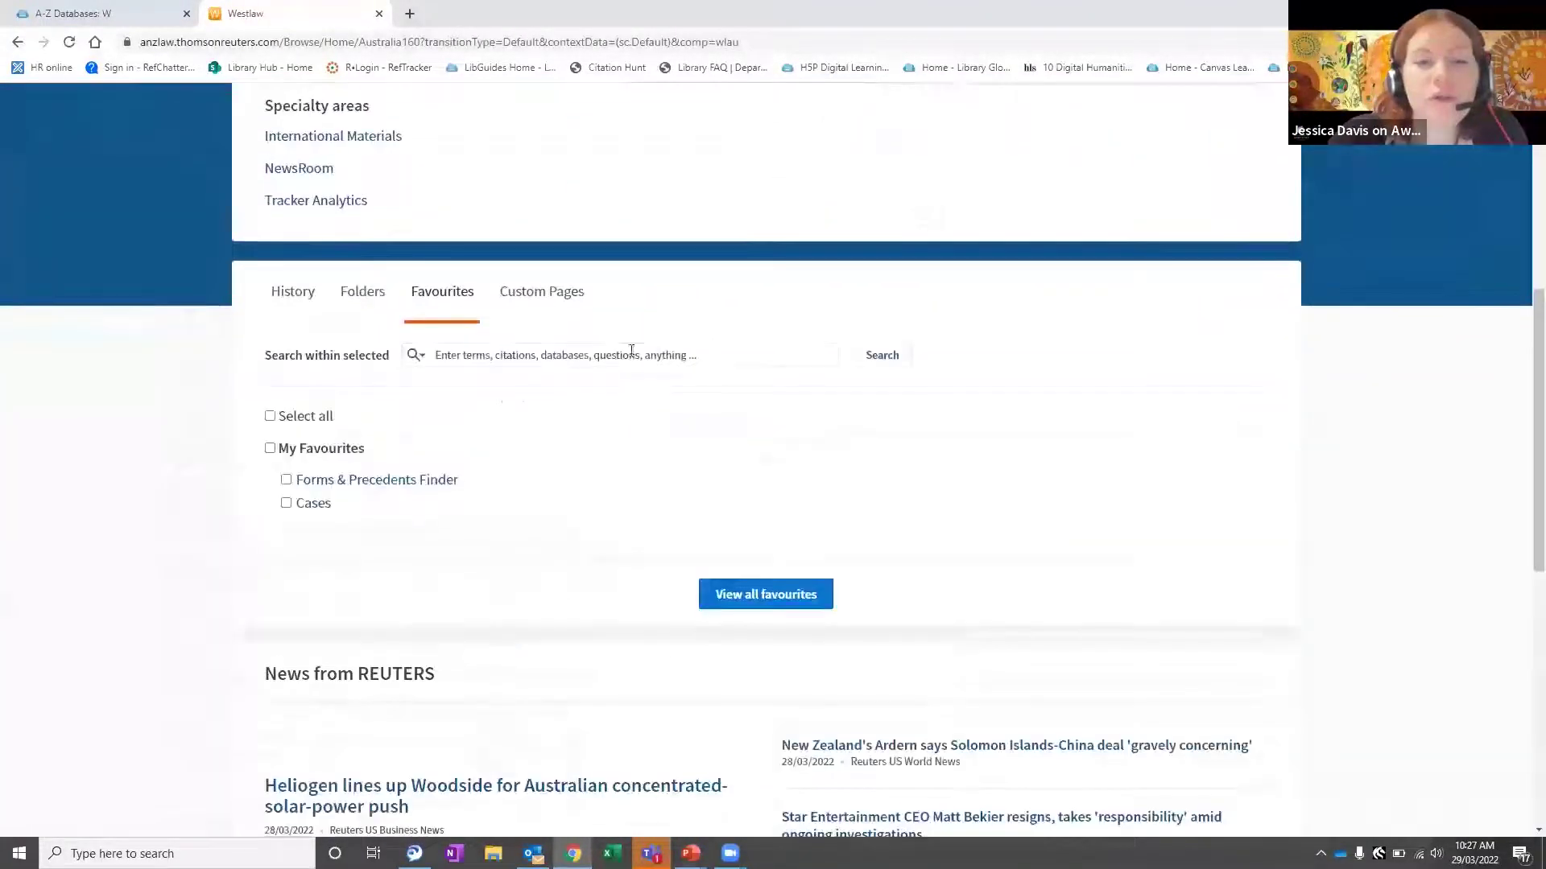
pyautogui.click(286, 480)
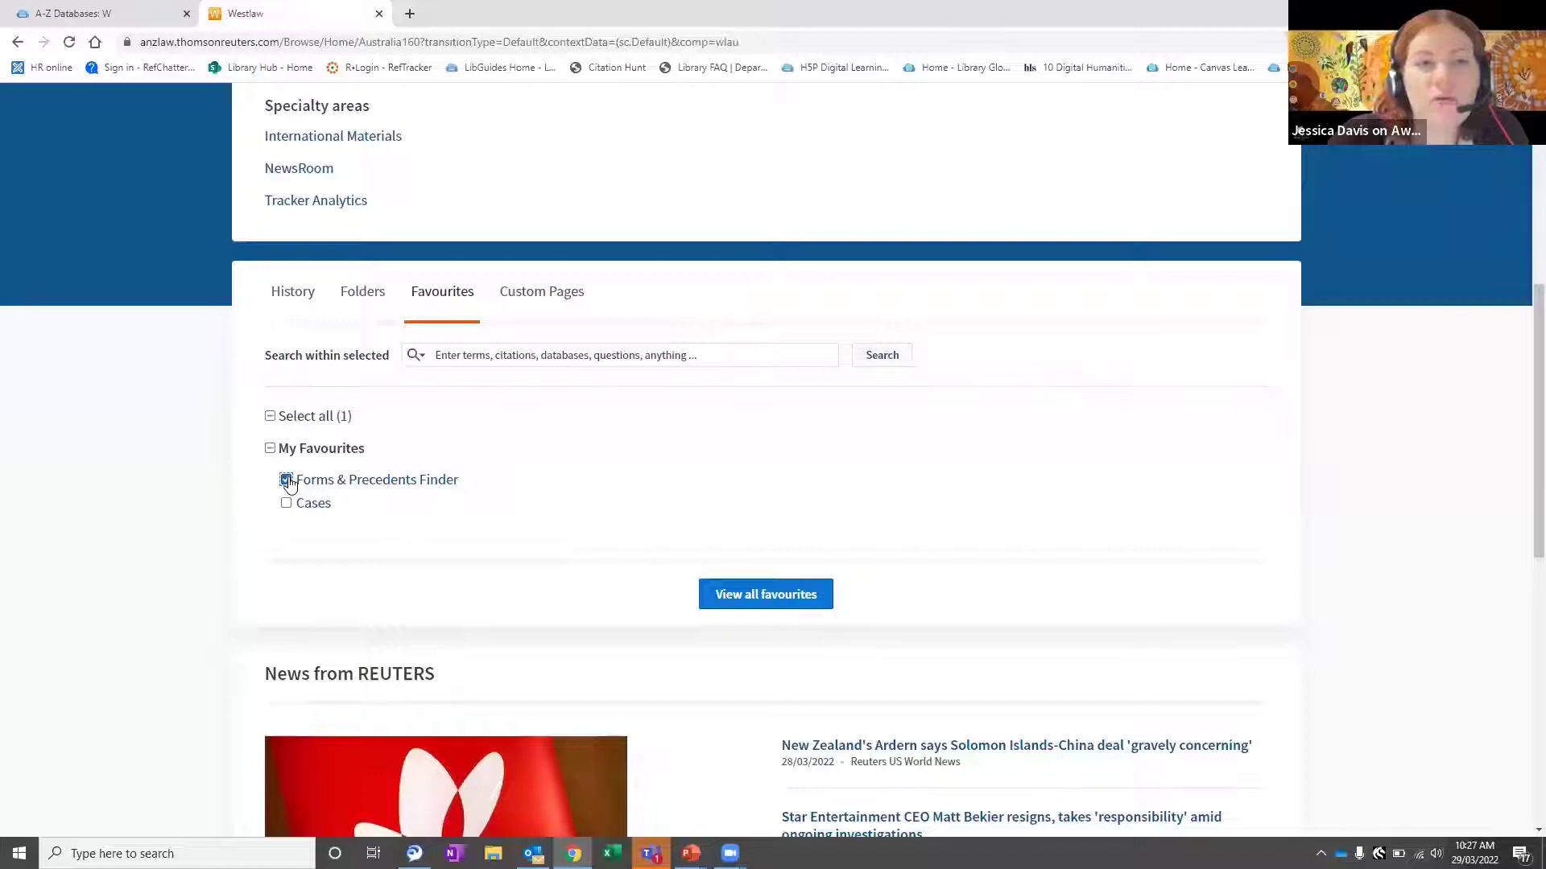
pyautogui.click(286, 480)
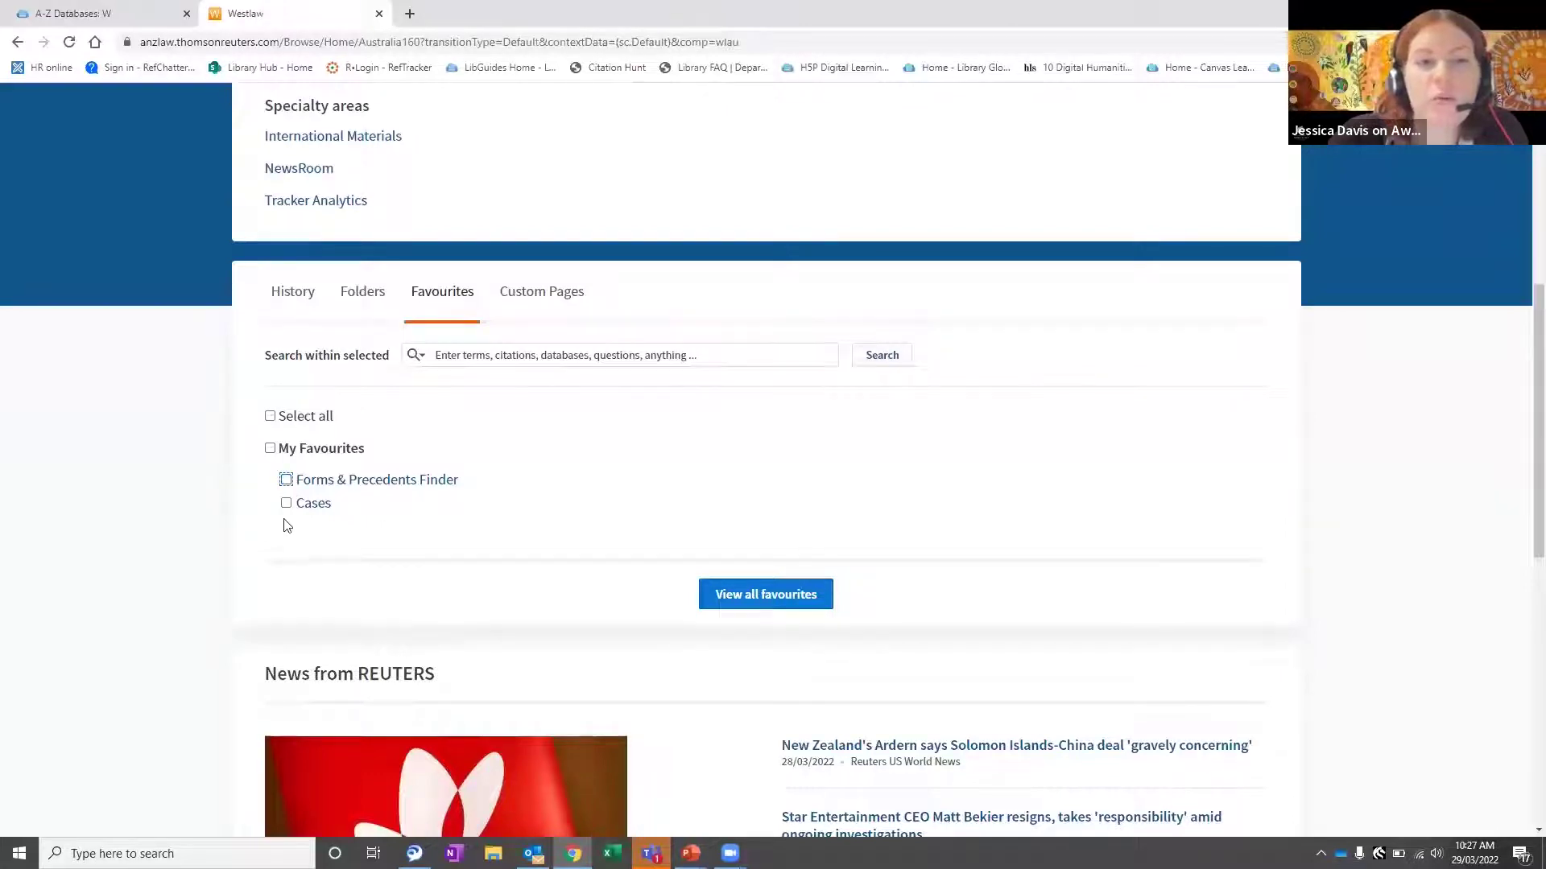
pyautogui.click(286, 503)
pyautogui.click(286, 480)
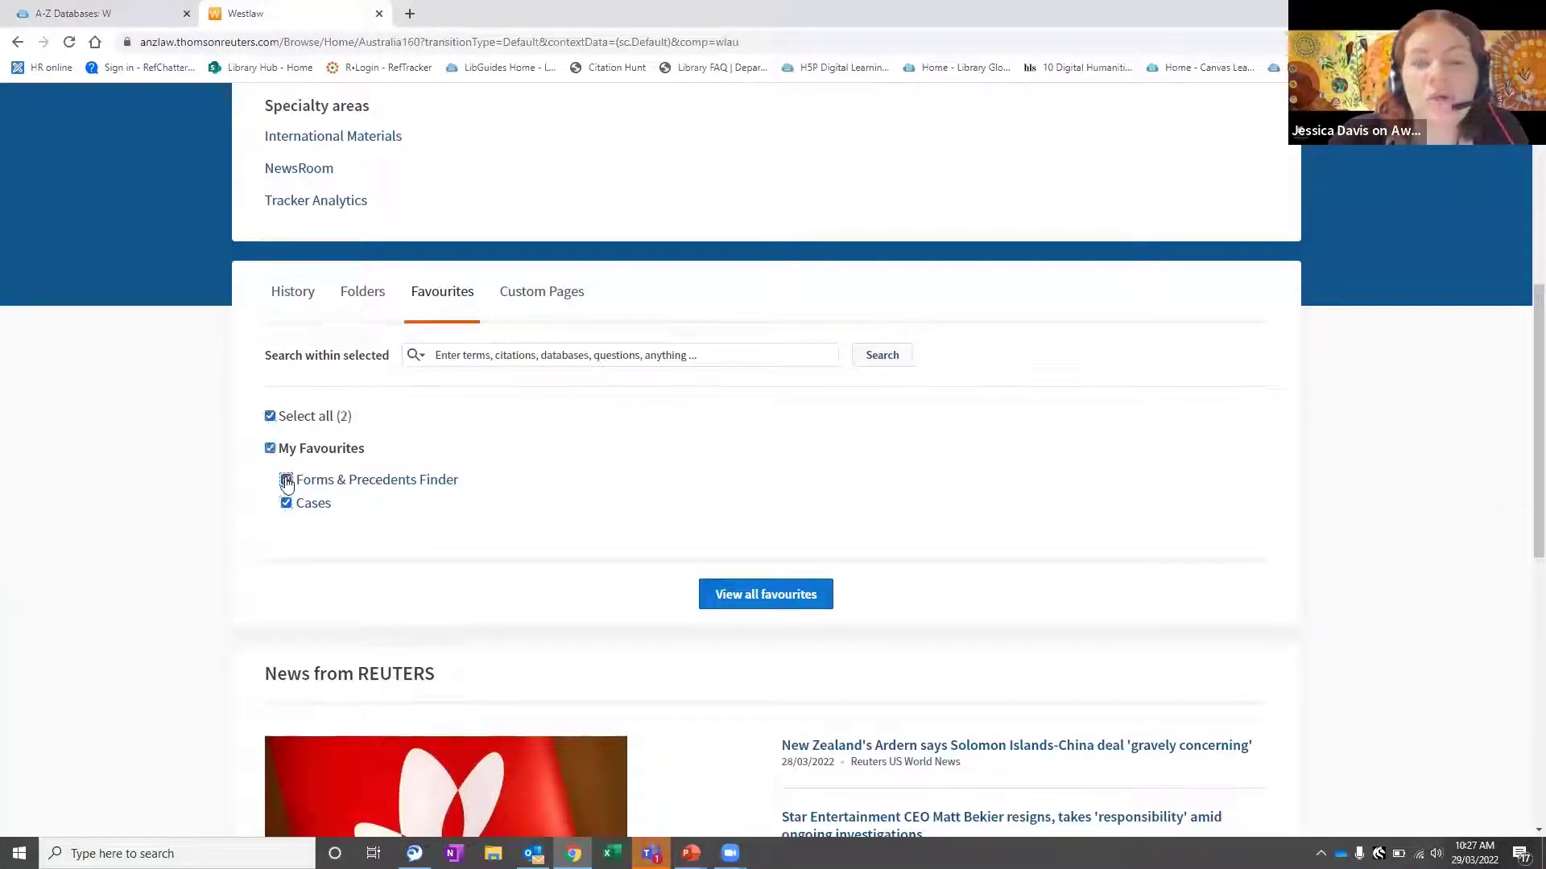
pyautogui.click(286, 481)
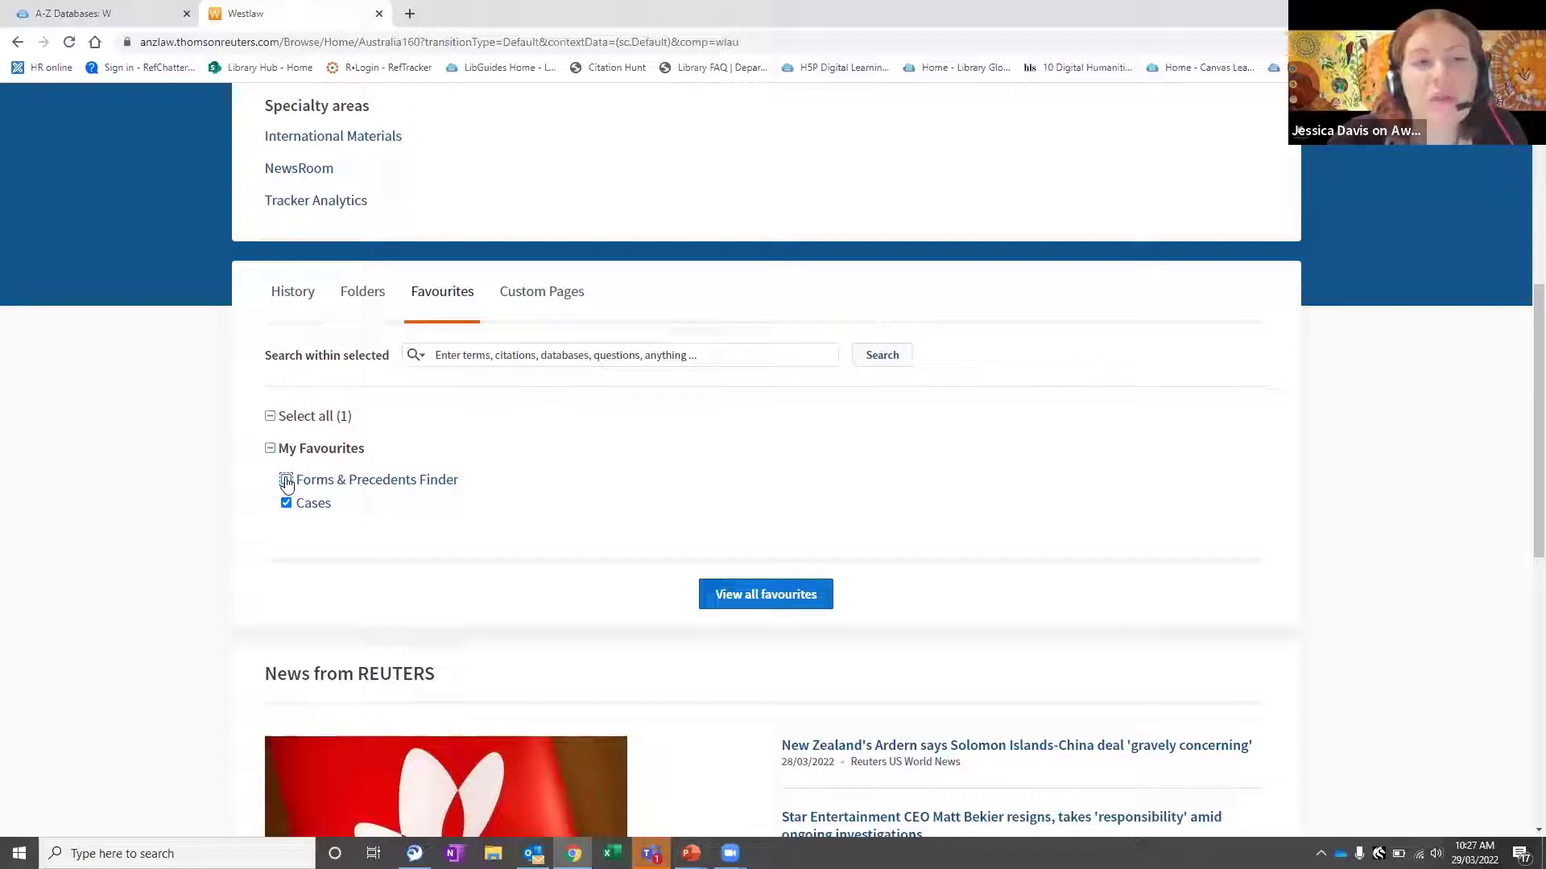
pyautogui.click(287, 506)
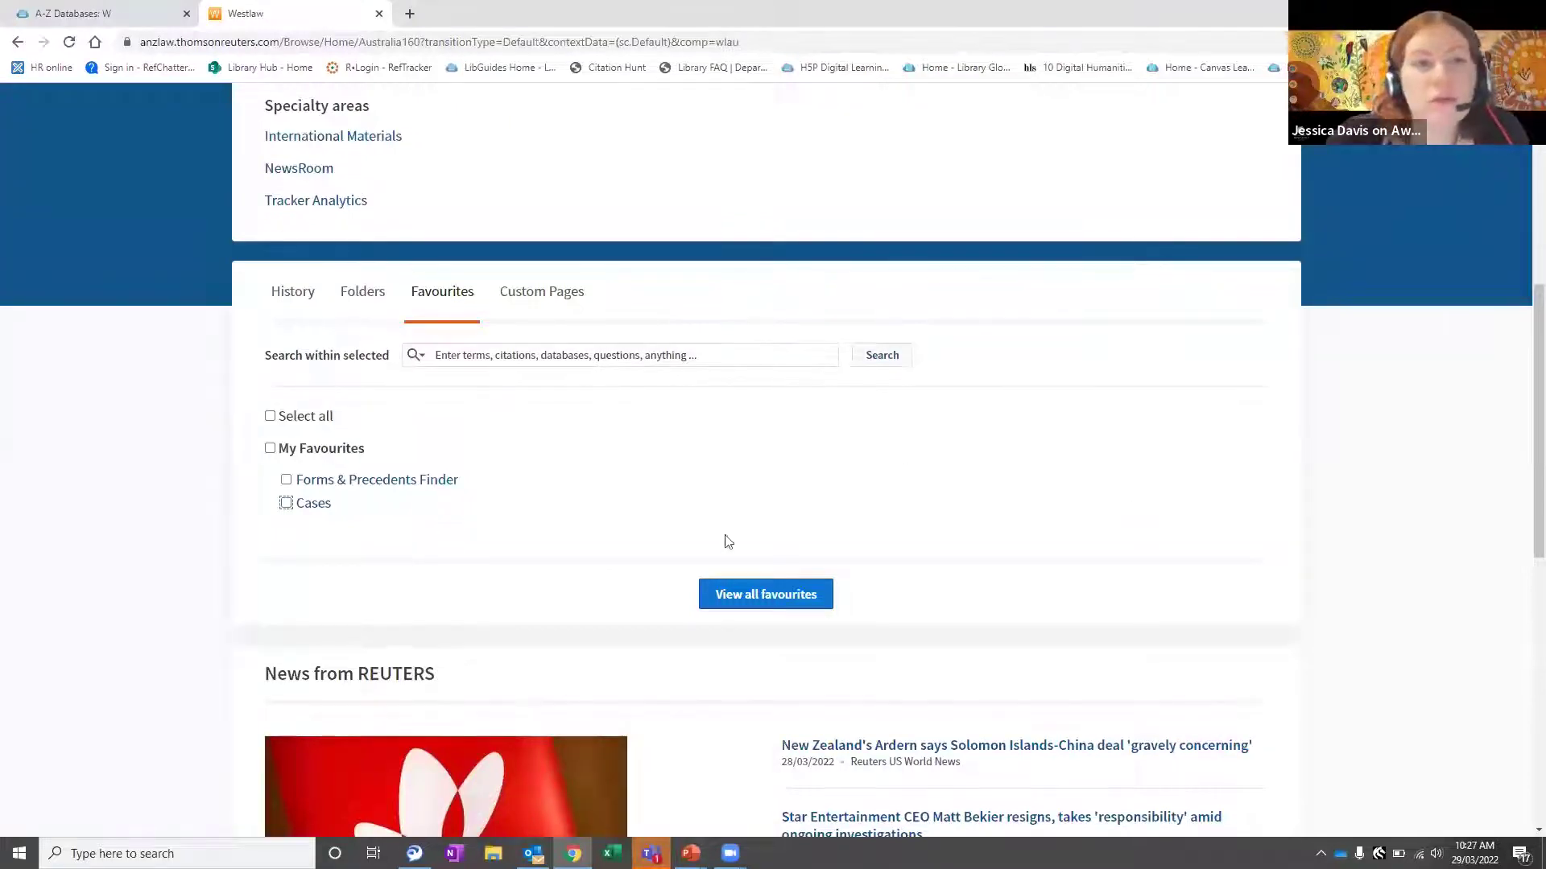
# - Open the account preferences from the user profile and review the time zone and find jurisdiction settings
pyautogui.scroll(6, 727, 542)
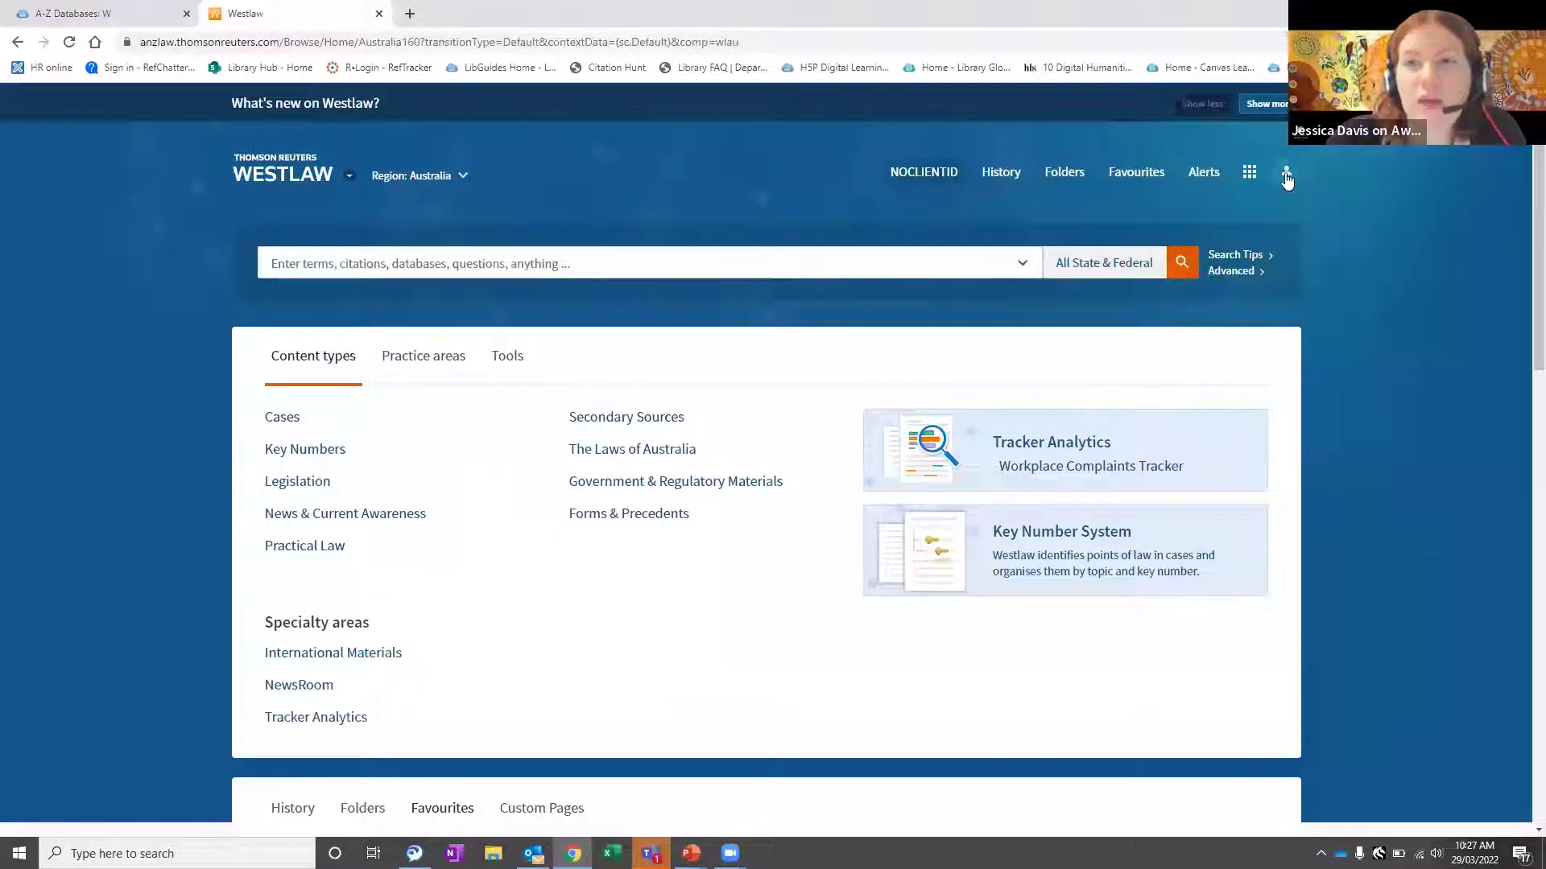
pyautogui.click(1285, 175)
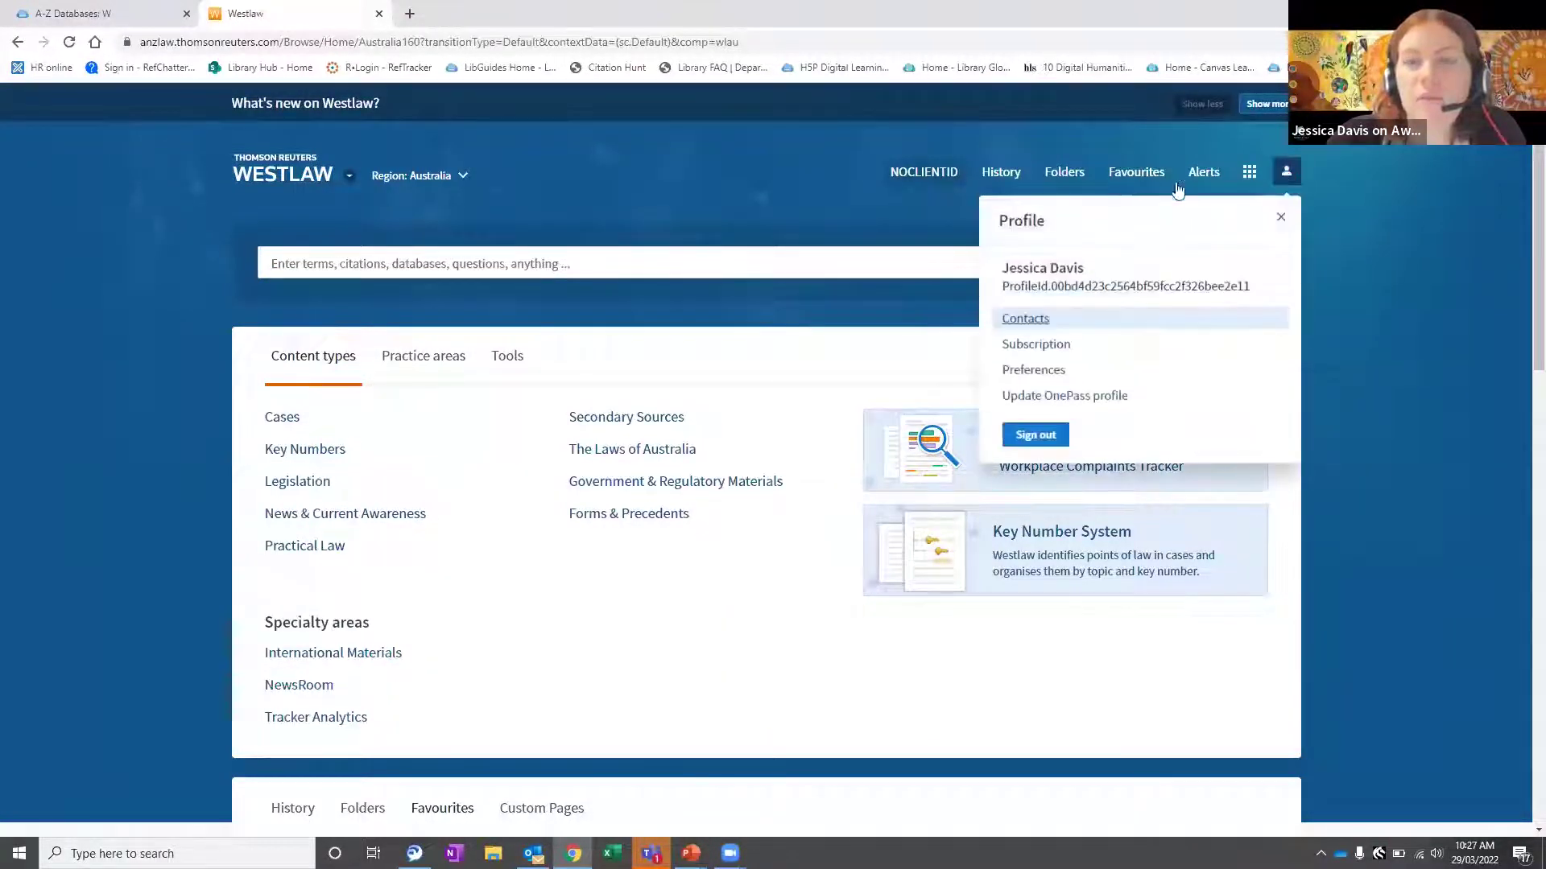
pyautogui.click(1059, 371)
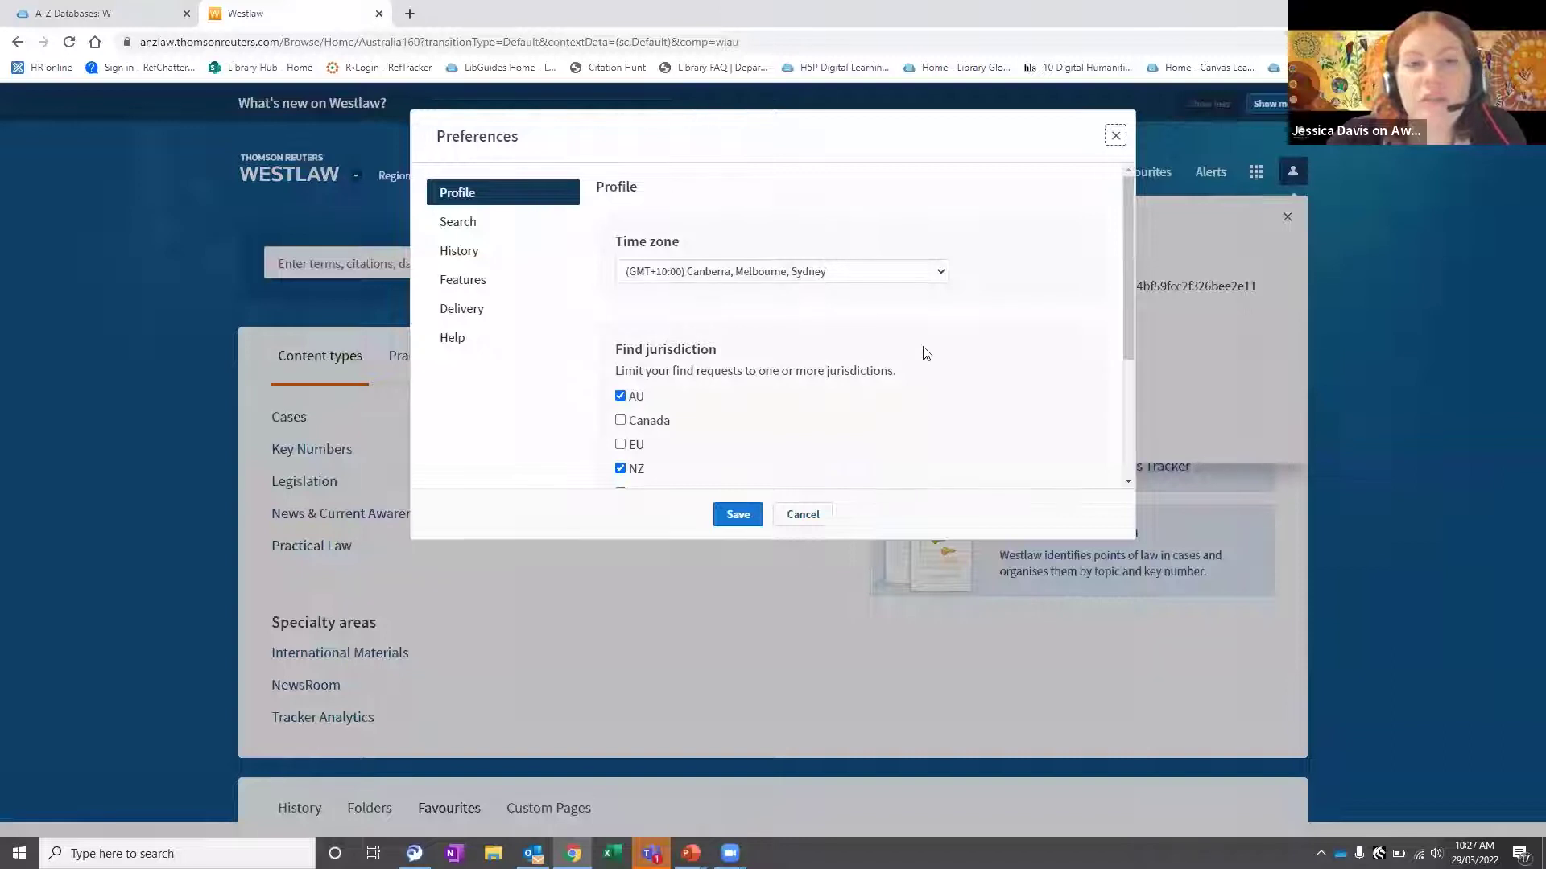
pyautogui.scroll(-1, 886, 310)
pyautogui.scroll(-1, 755, 338)
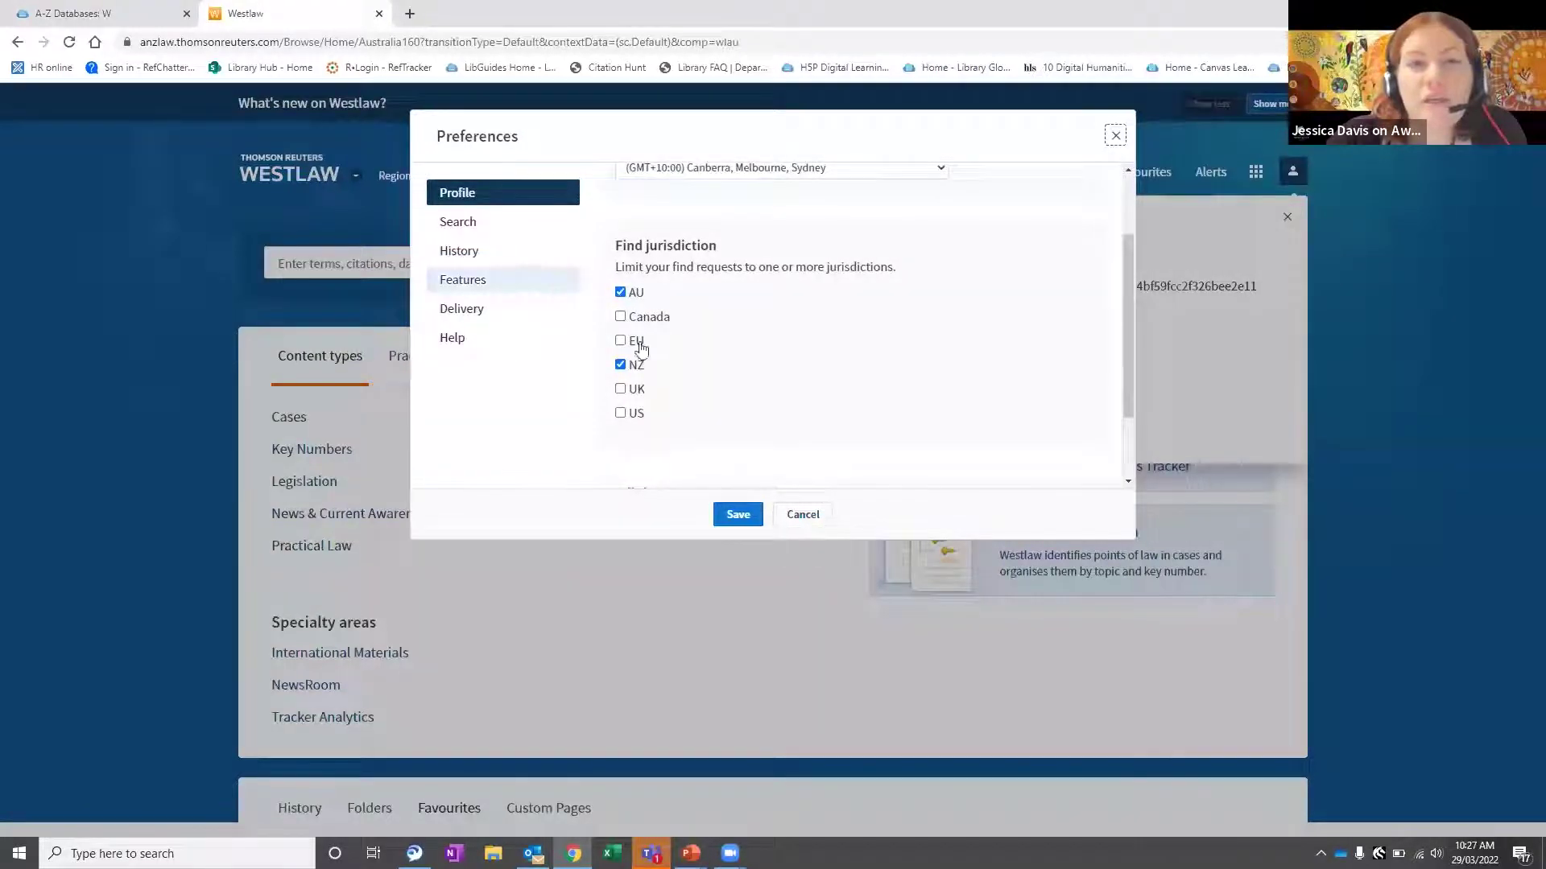
# - Review the Search preferences, then the History preferences down to the attachment format options
pyautogui.scroll(2, 631, 343)
pyautogui.click(476, 234)
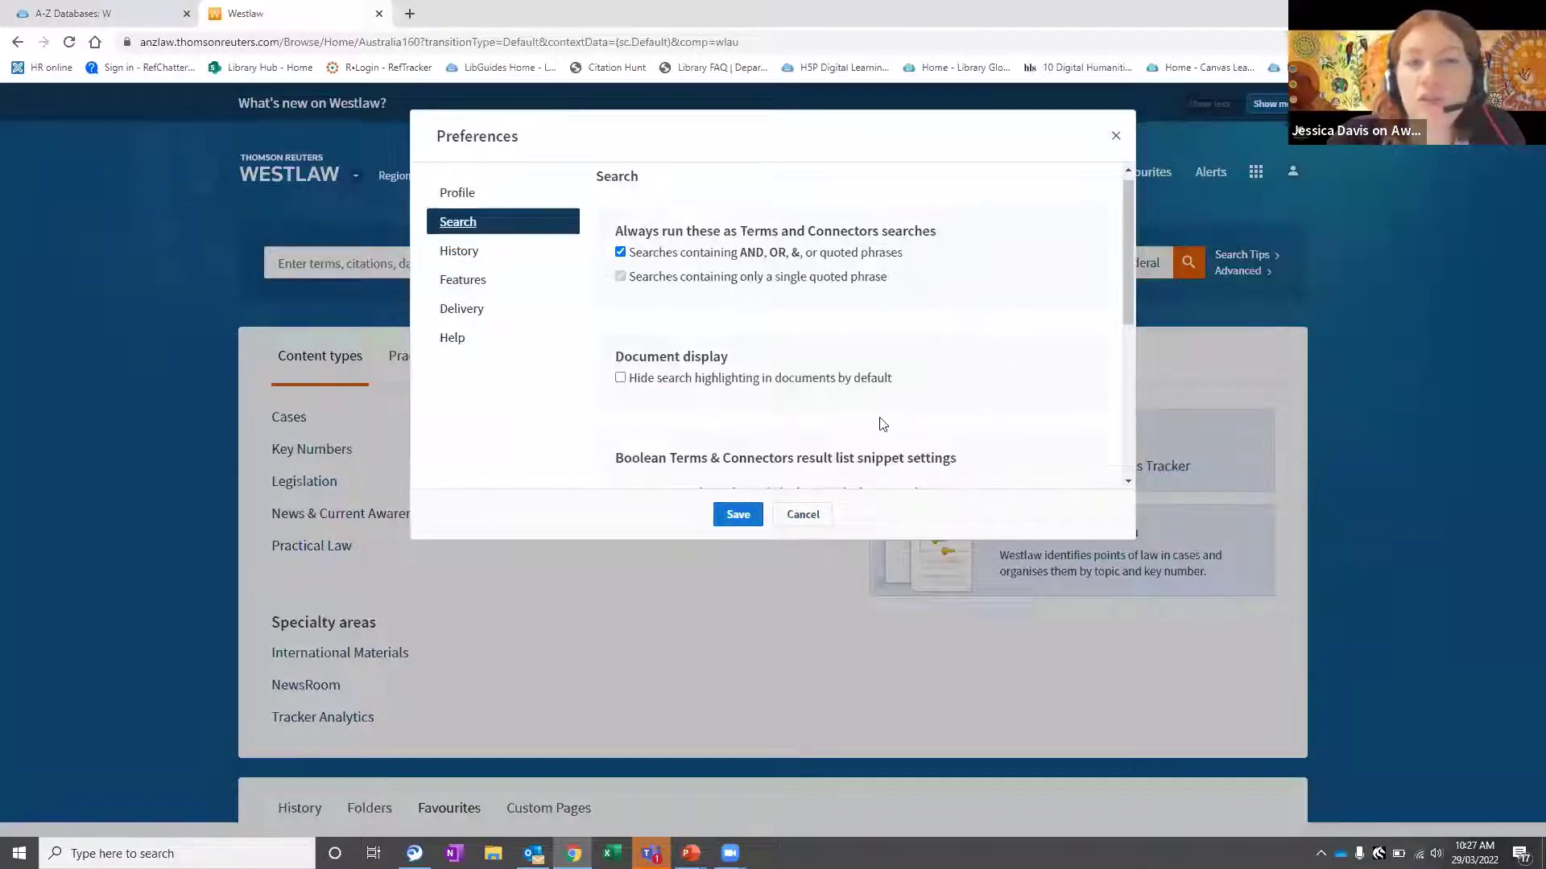
pyautogui.scroll(-3, 883, 424)
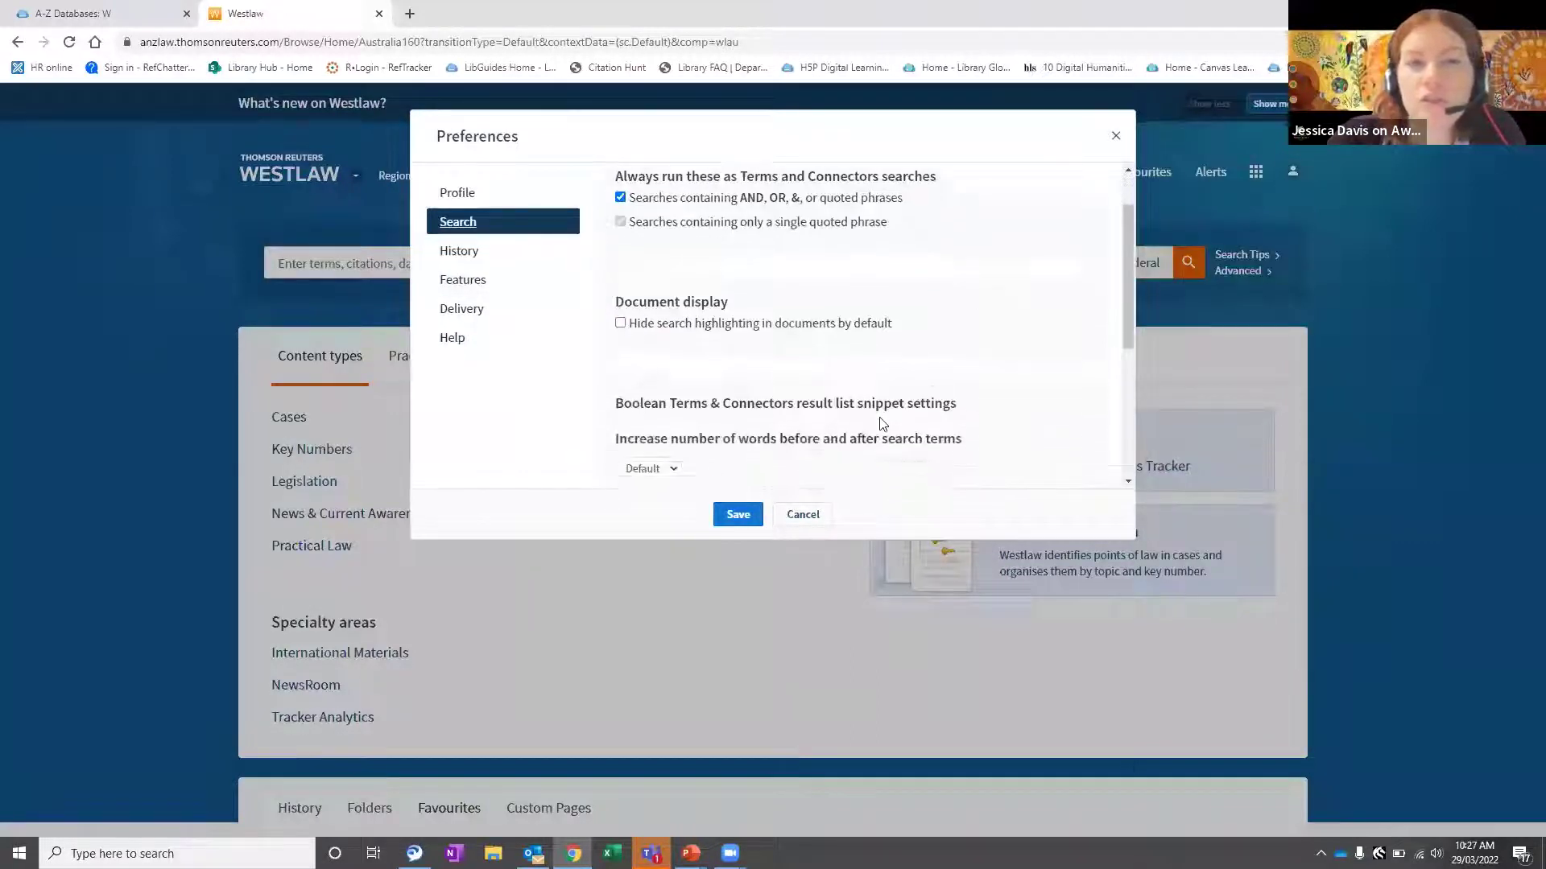
pyautogui.click(493, 268)
pyautogui.scroll(1, 775, 349)
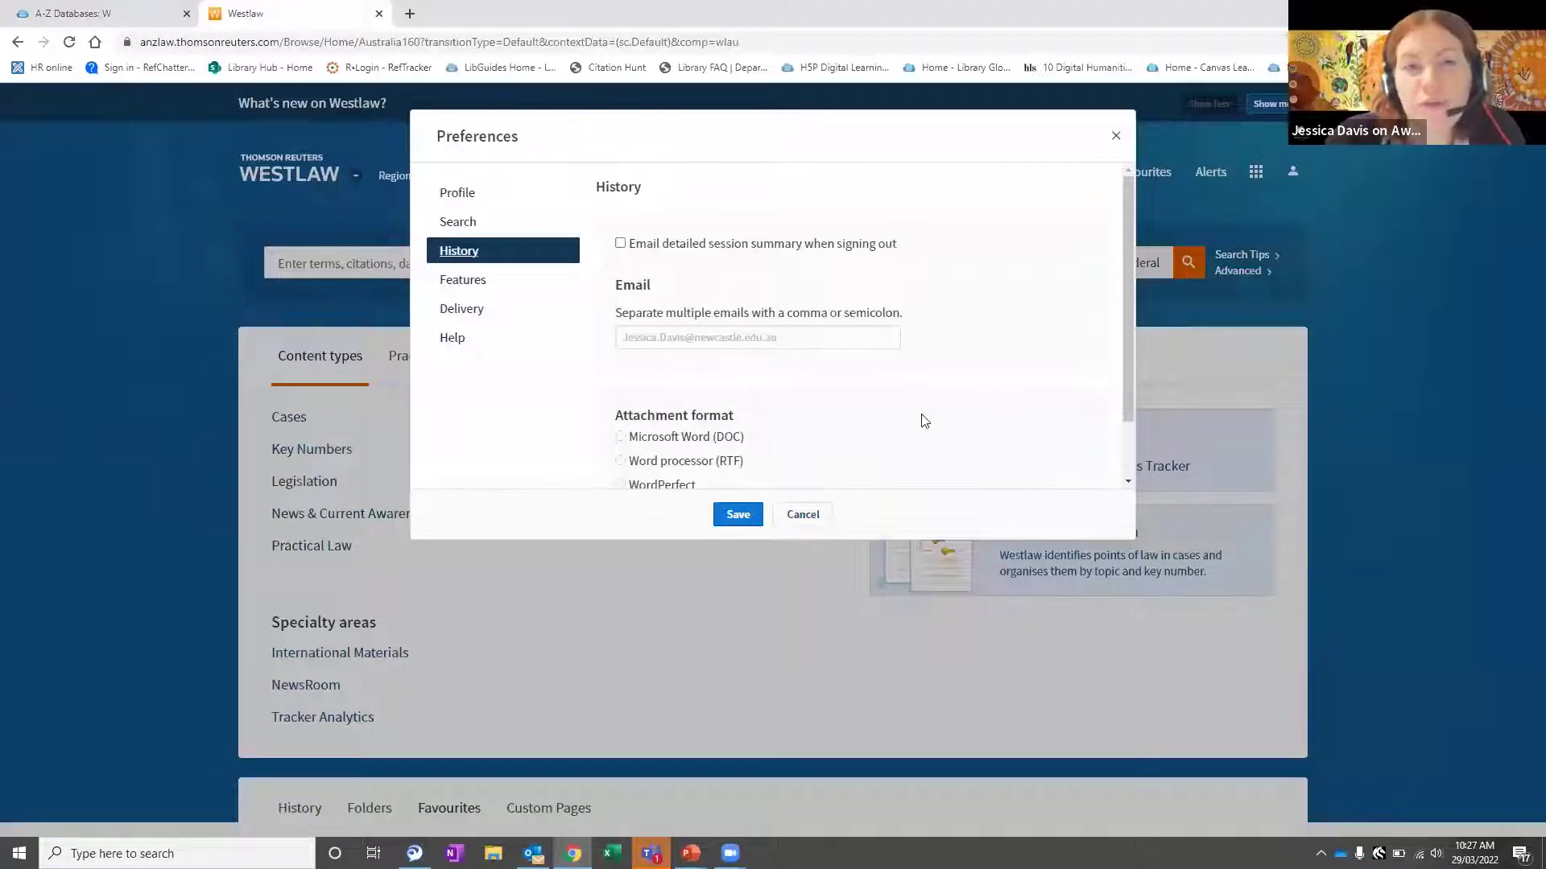
pyautogui.scroll(-1, 835, 392)
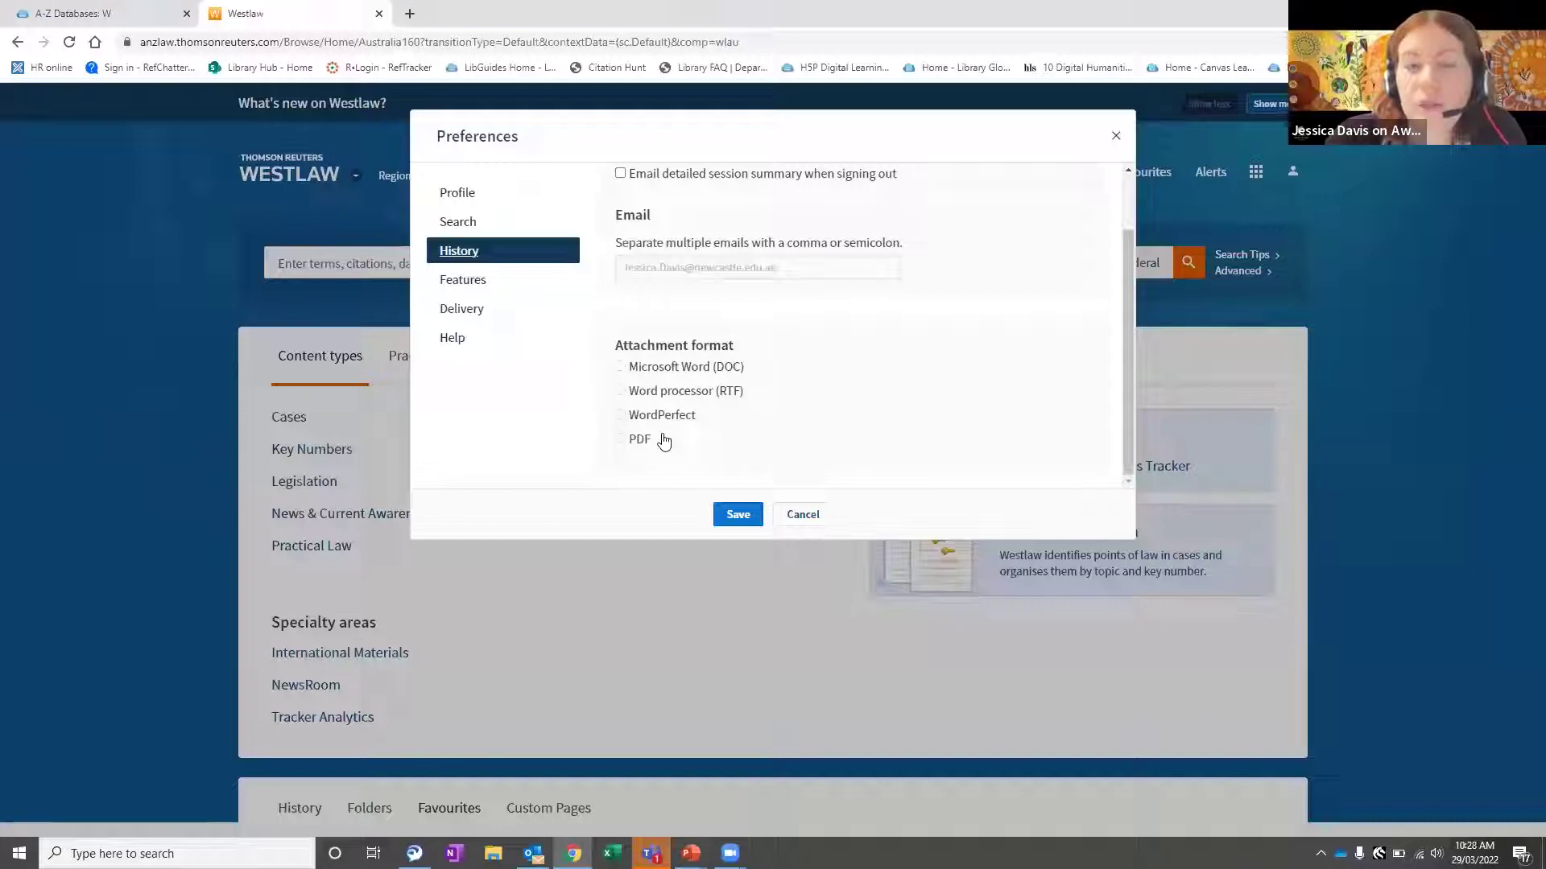
# - Review the Features, Delivery and Help preferences, and close the preferences without saving
pyautogui.click(494, 287)
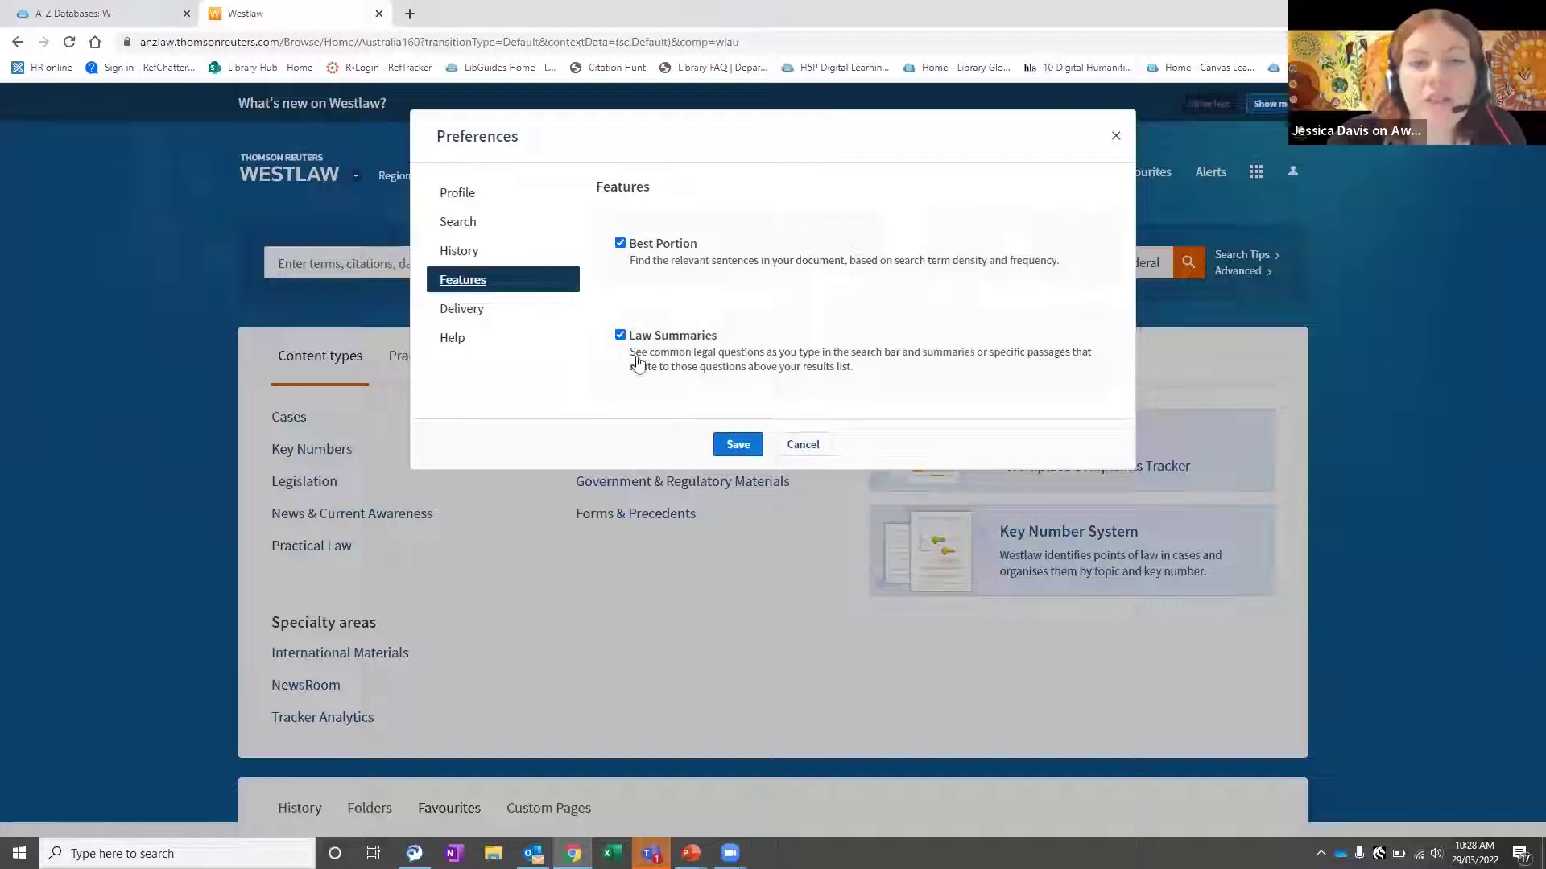
pyautogui.click(475, 313)
pyautogui.scroll(-1, 861, 385)
pyautogui.scroll(1, 757, 367)
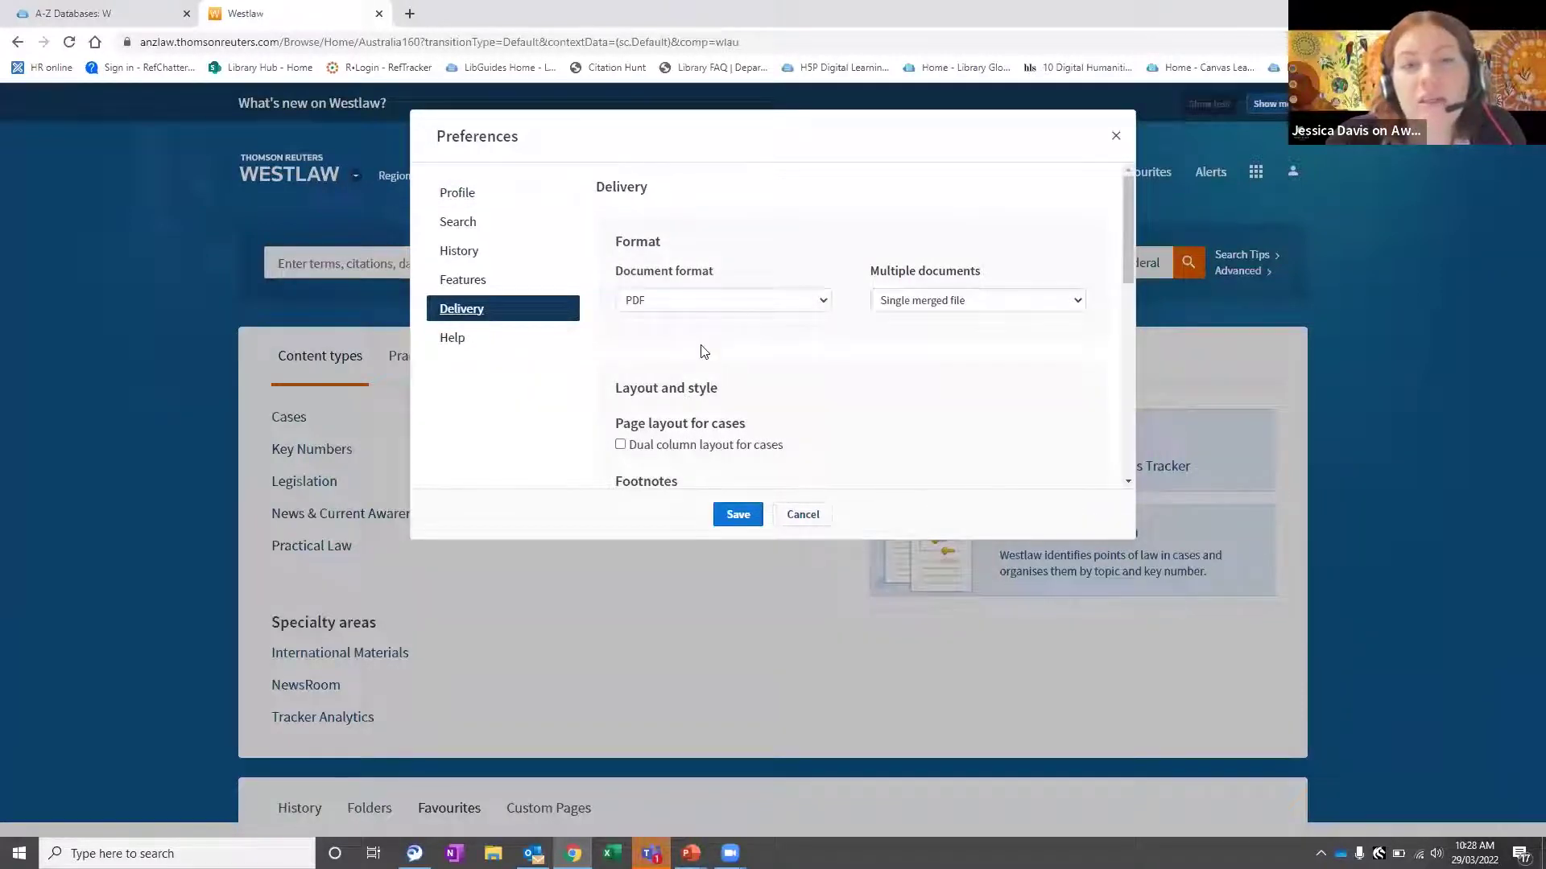
pyautogui.click(430, 345)
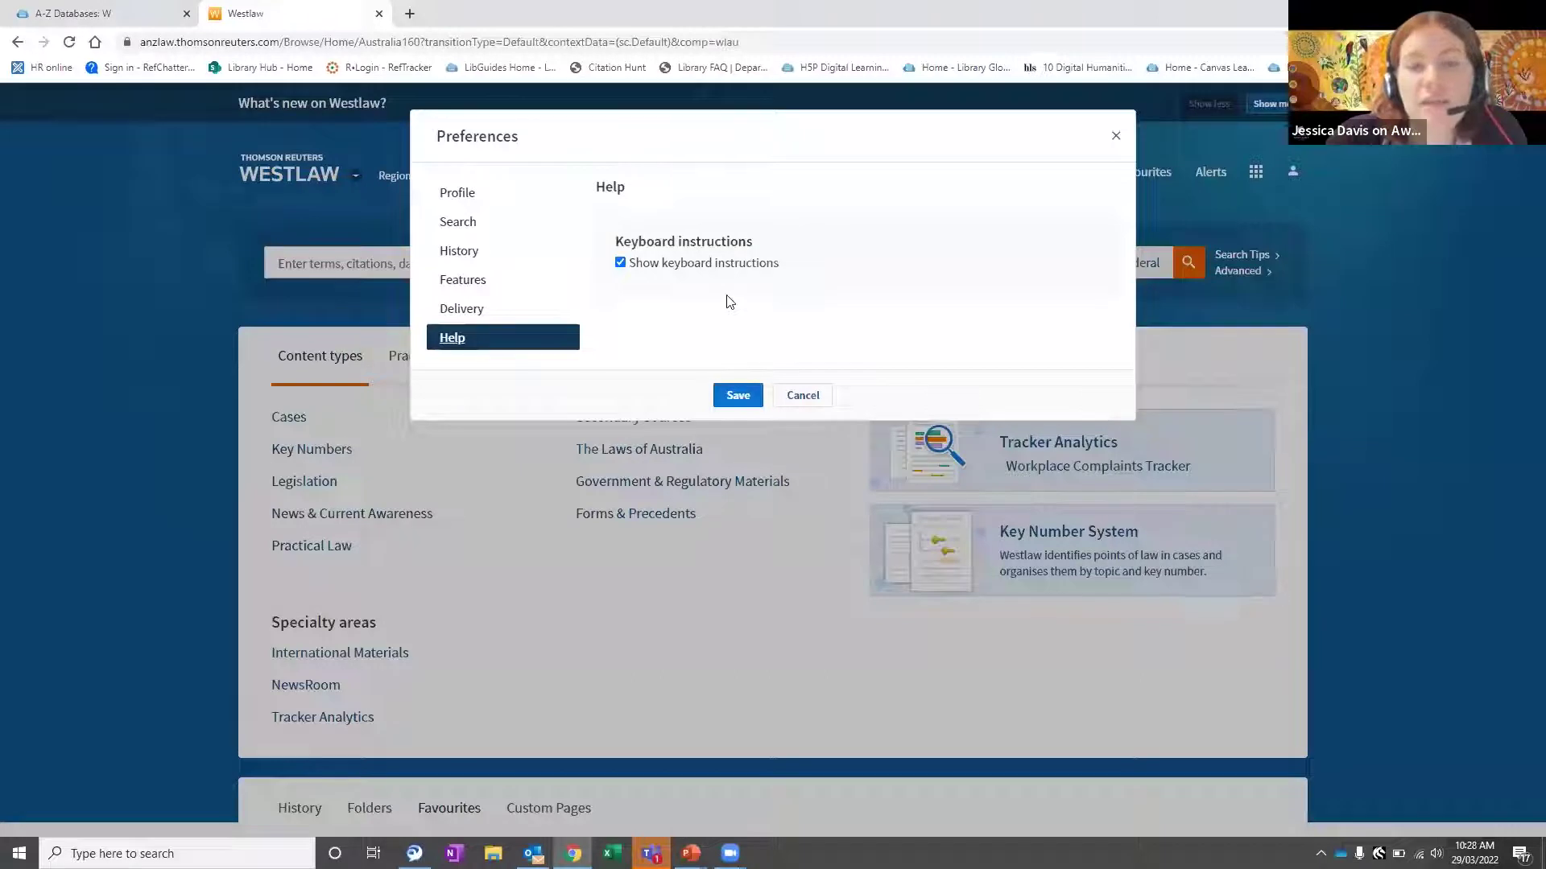
pyautogui.click(803, 397)
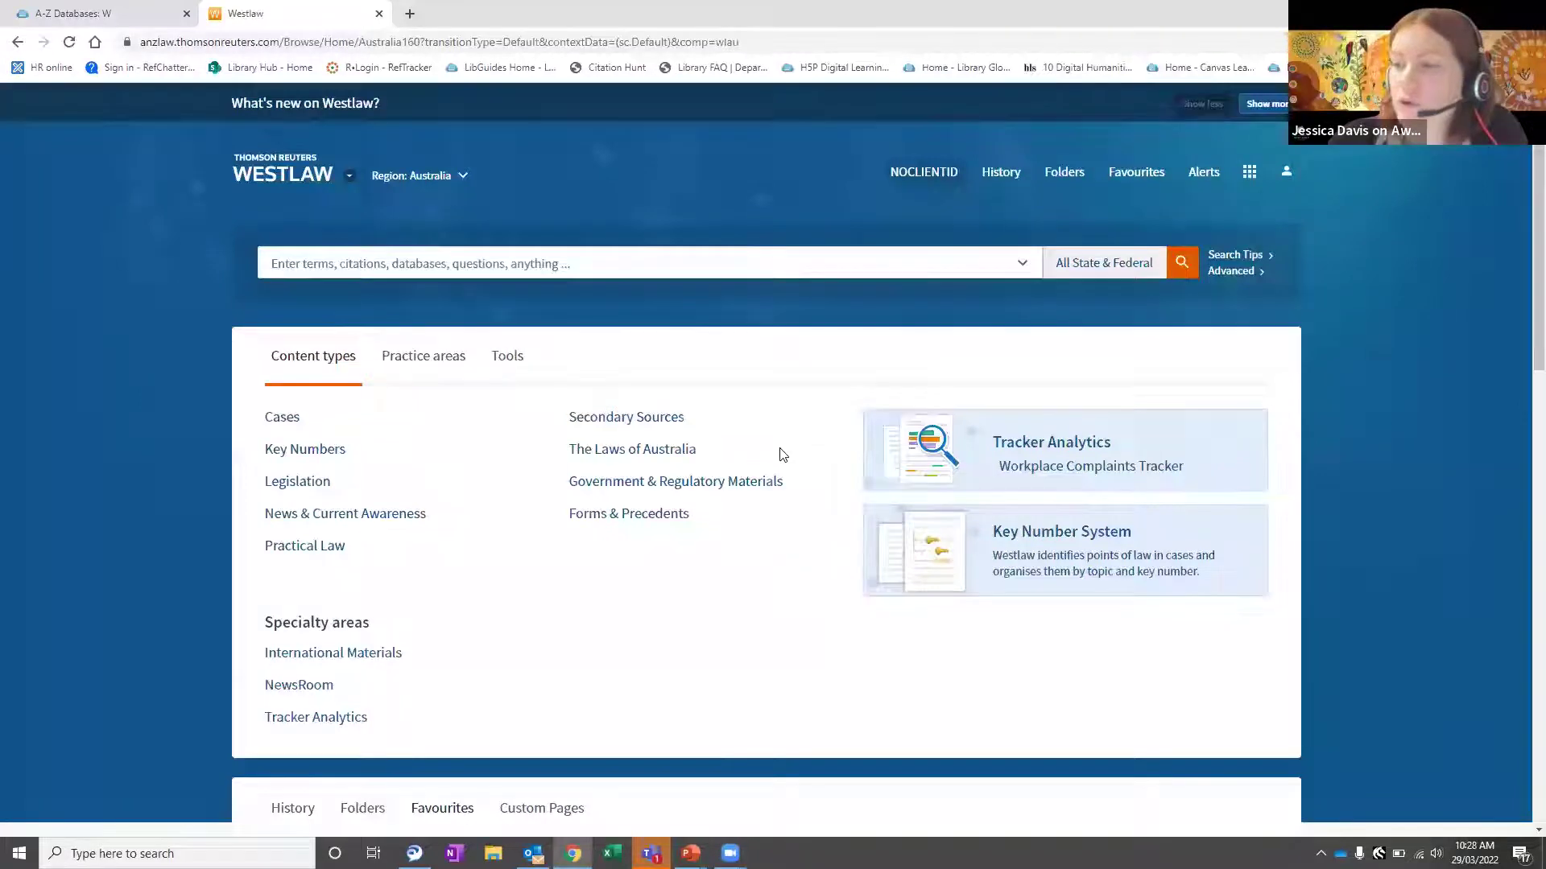
# - Show the Folders section on the home page and examine the recent folders
pyautogui.scroll(-4, 667, 577)
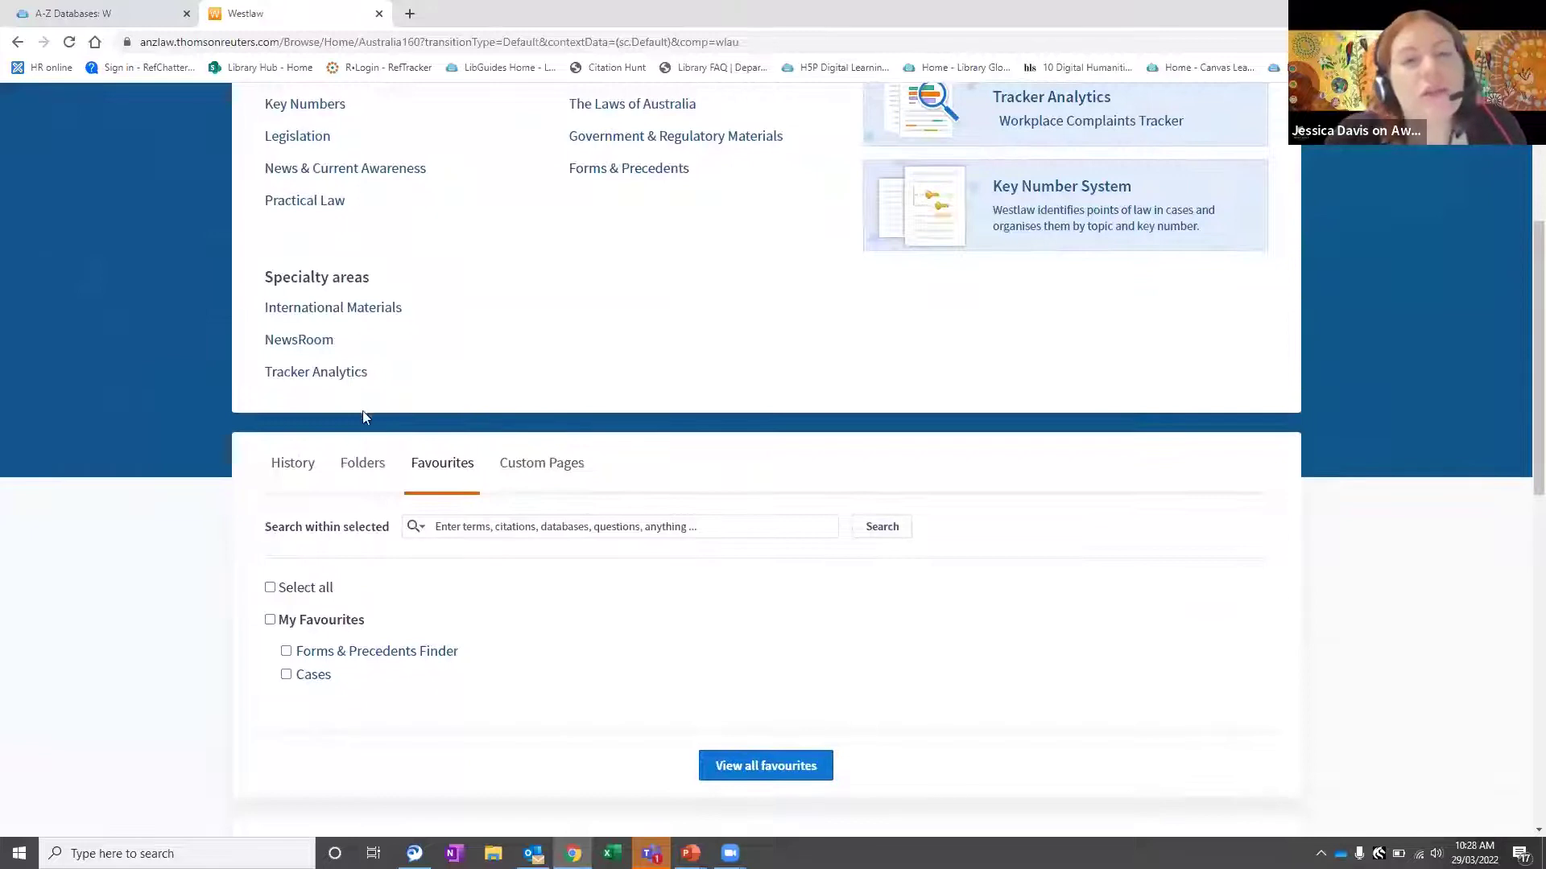
pyautogui.click(355, 472)
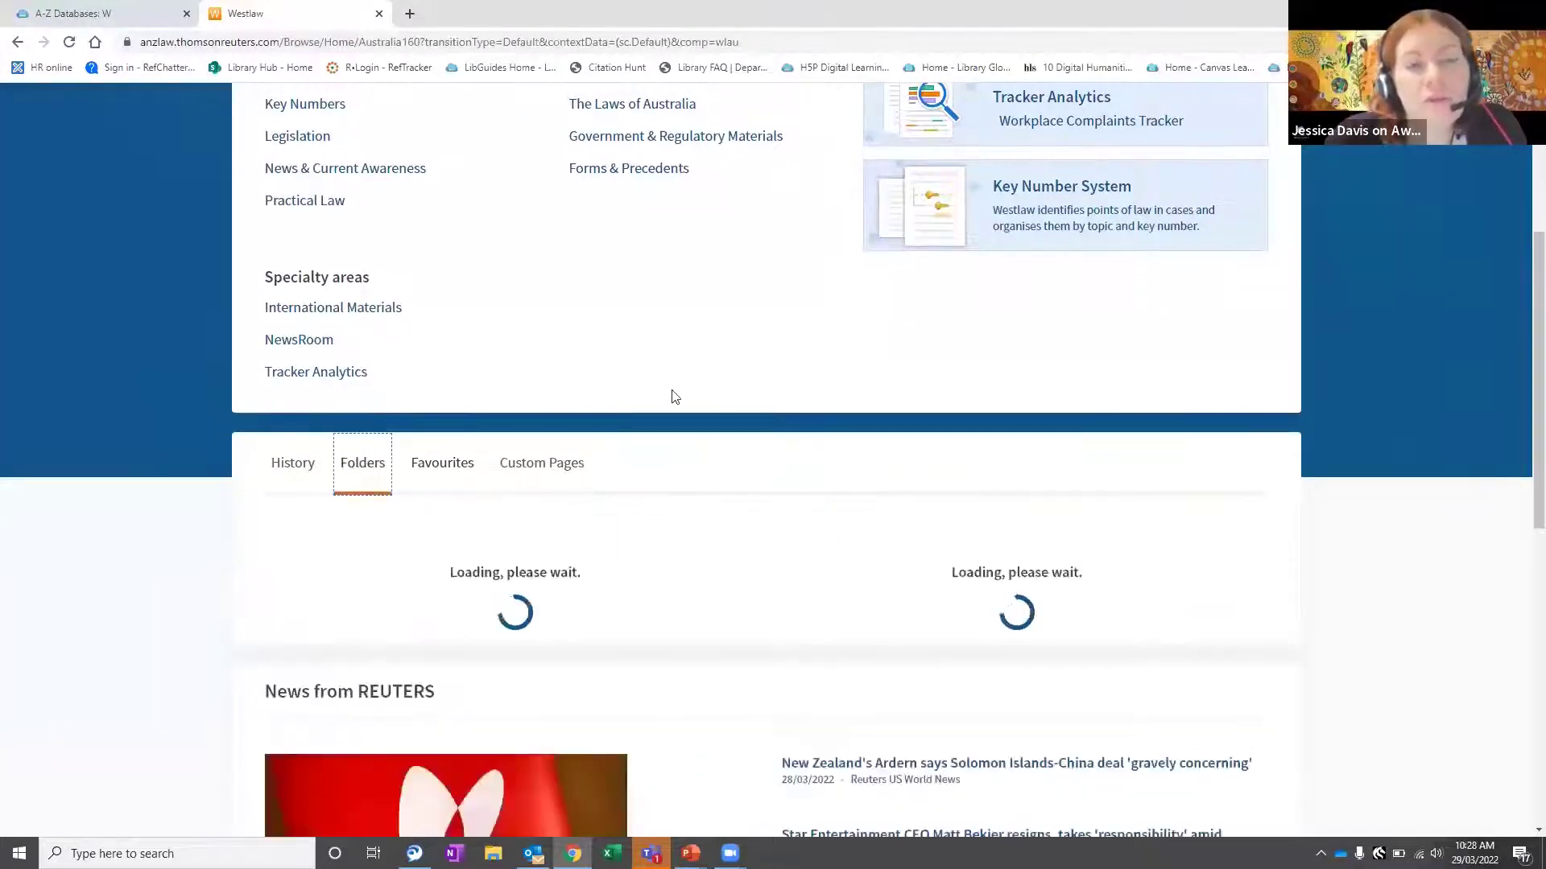
pyautogui.scroll(-1, 672, 397)
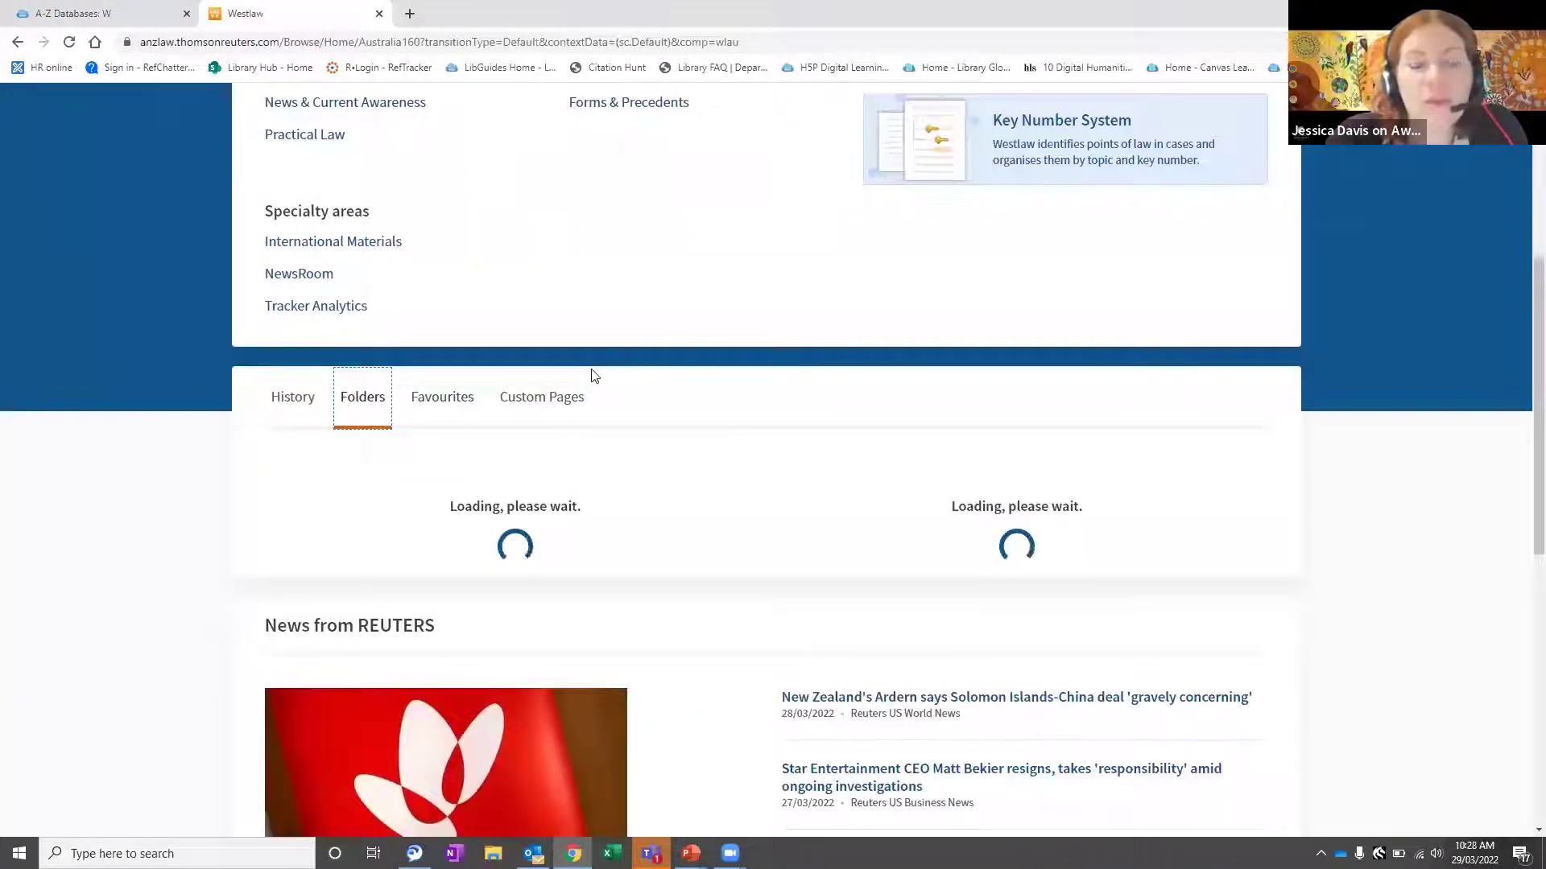
pyautogui.scroll(-1, 561, 605)
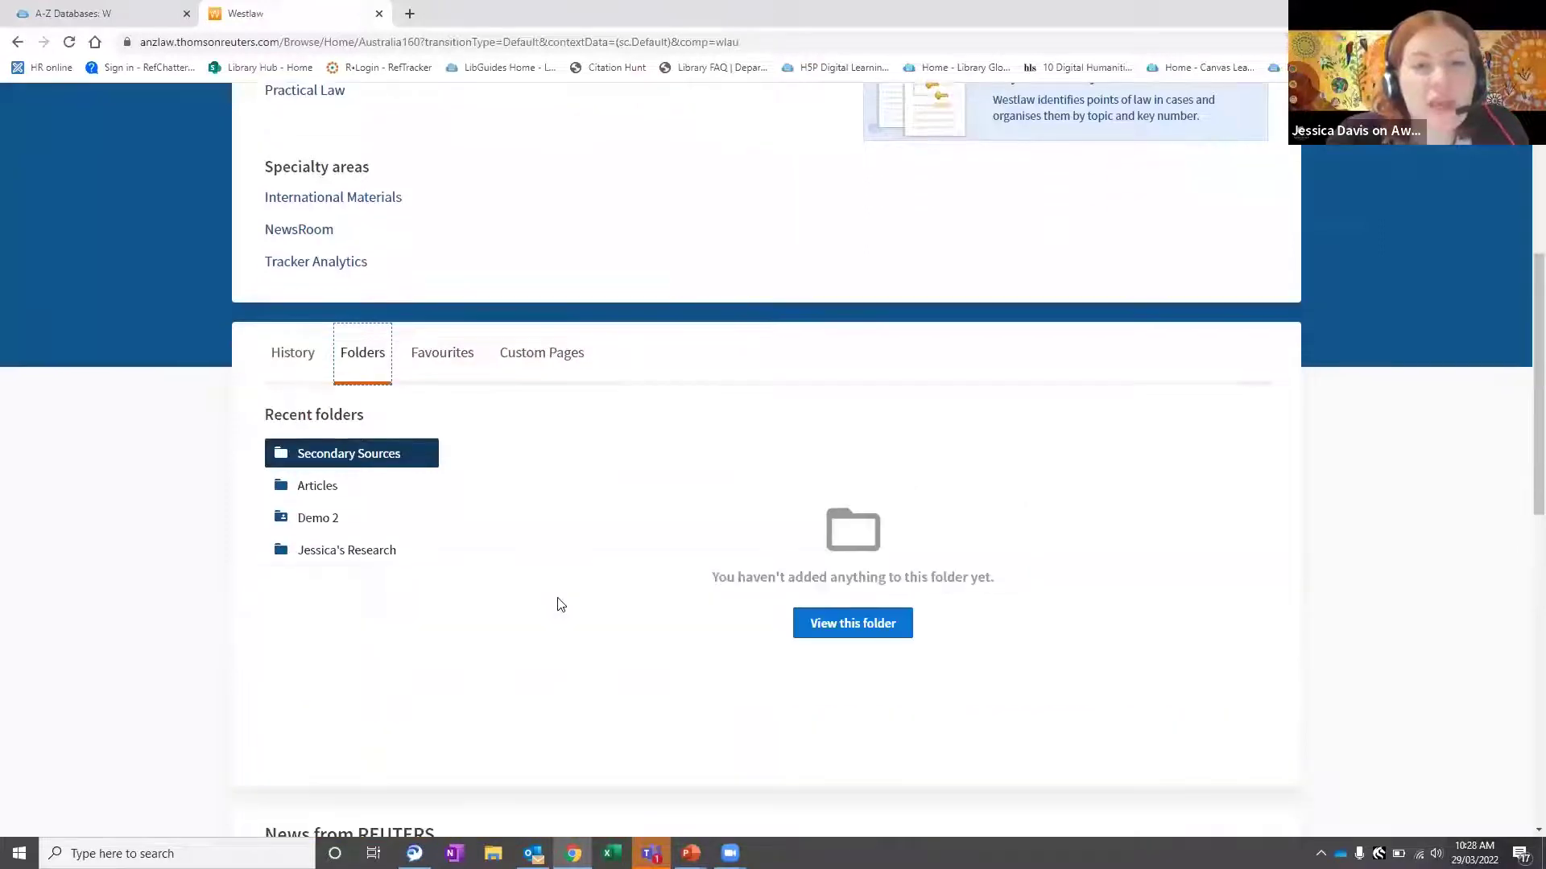
pyautogui.scroll(-1, 596, 538)
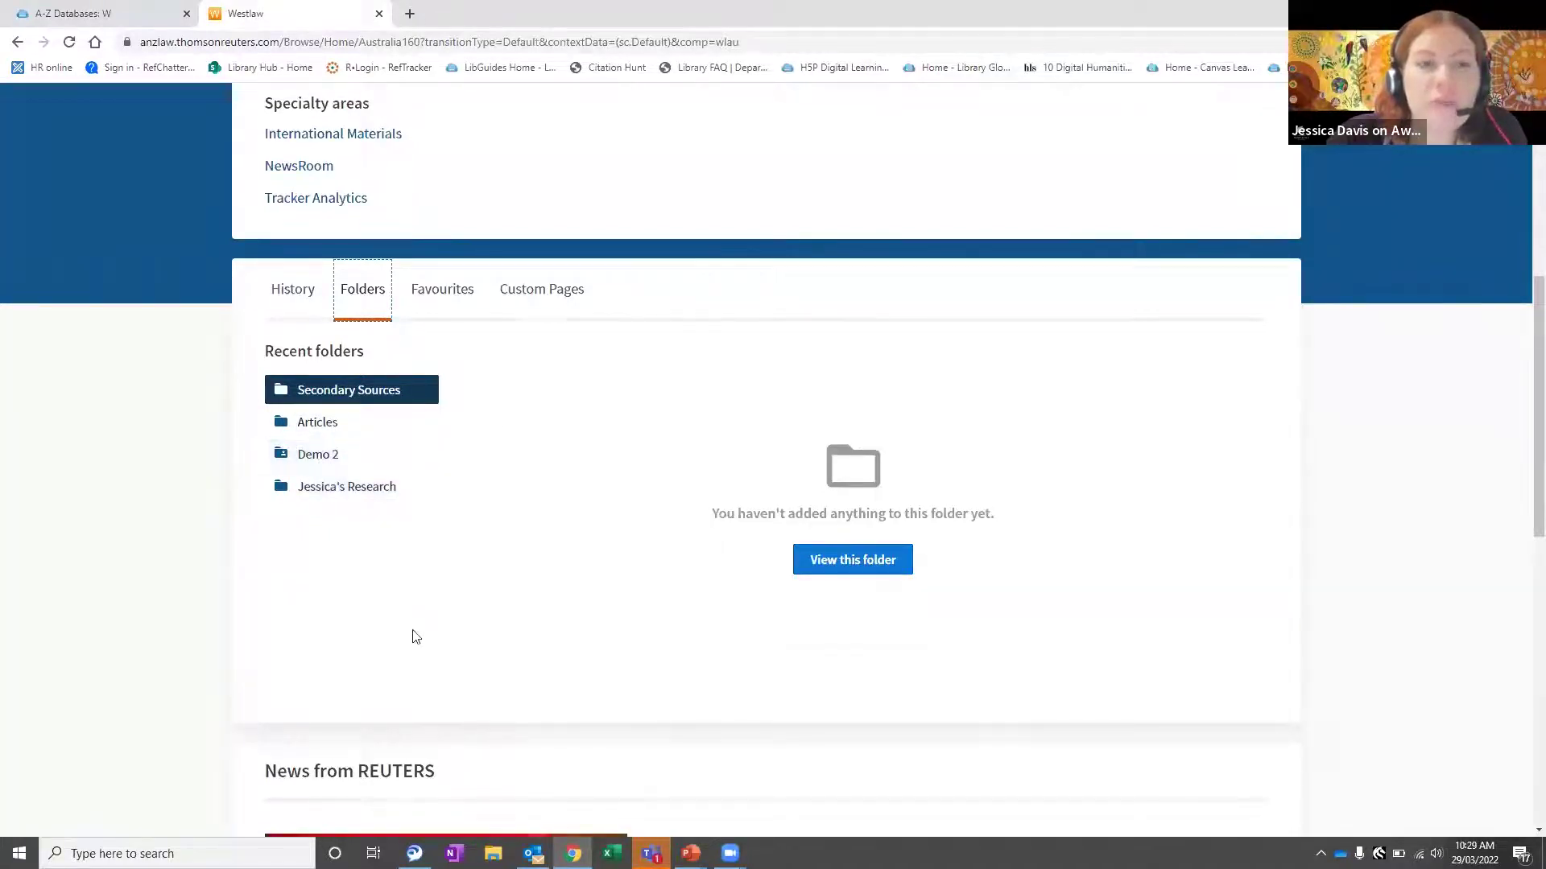
pyautogui.scroll(-2, 537, 576)
pyautogui.scroll(4, 541, 578)
pyautogui.scroll(2, 652, 617)
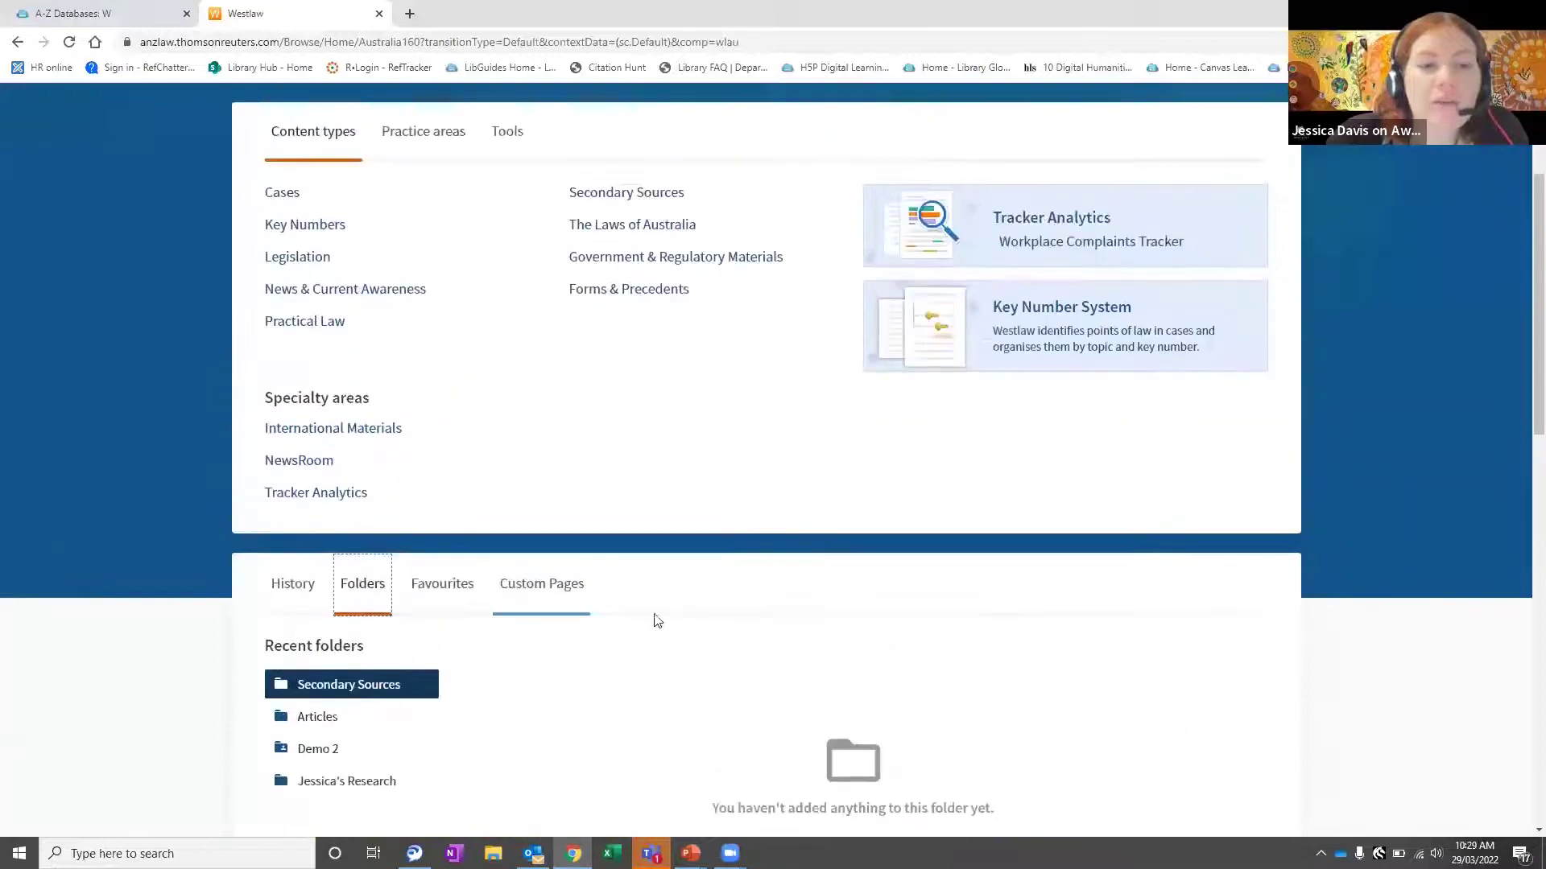
# - Try to open "Wrongful life: wrongful birth" from the Secondary Sources suggestions for "wrongful life", and return to the home page
pyautogui.scroll(2, 683, 635)
pyautogui.click(565, 207)
pyautogui.write('wrongful life')
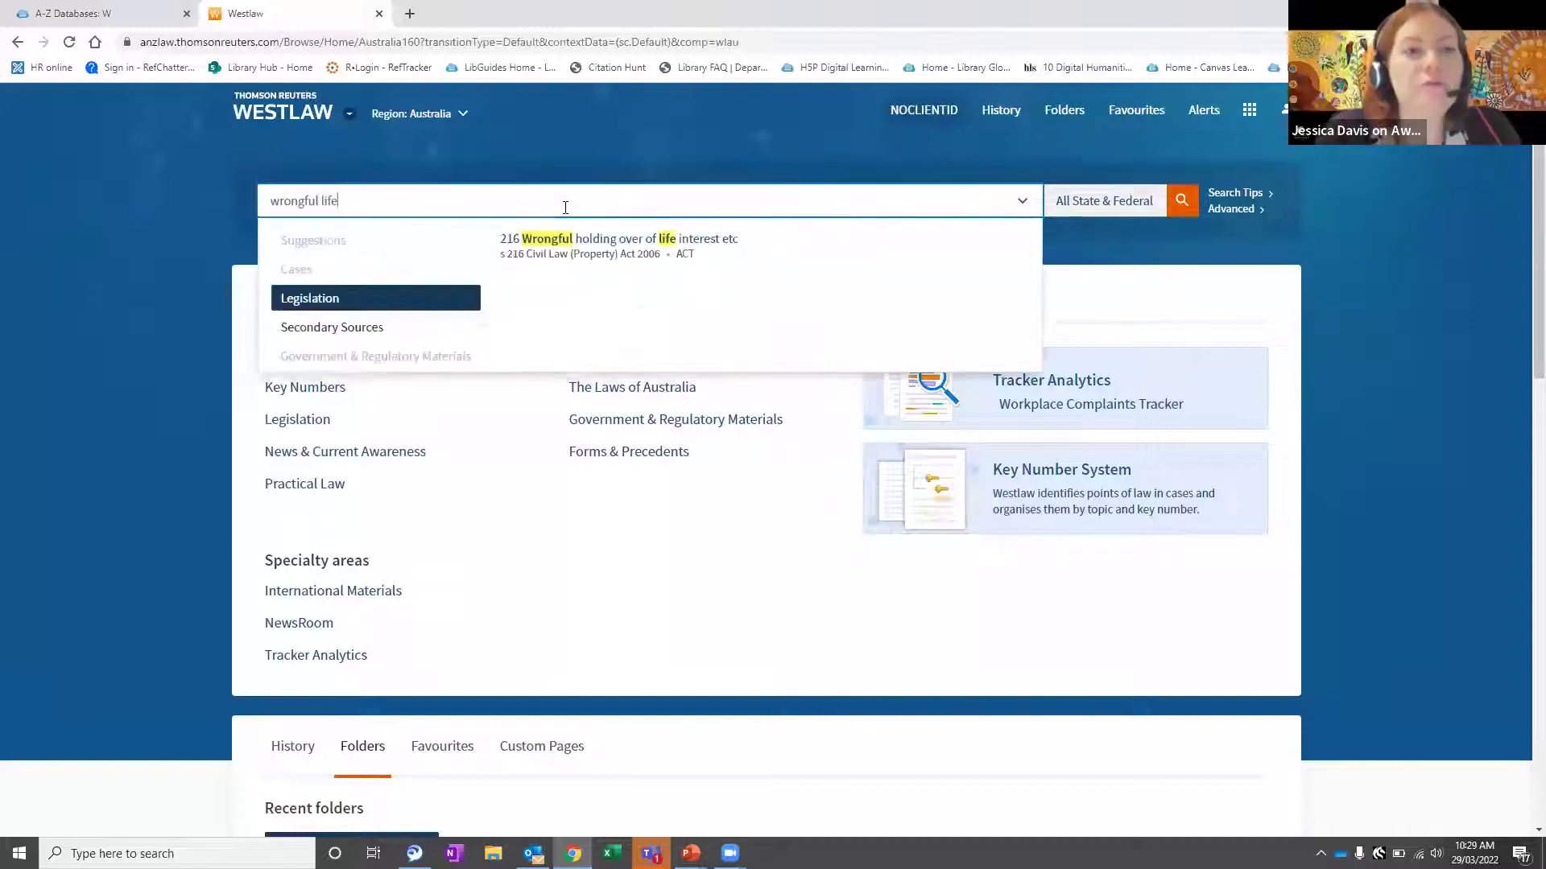
pyautogui.click(367, 338)
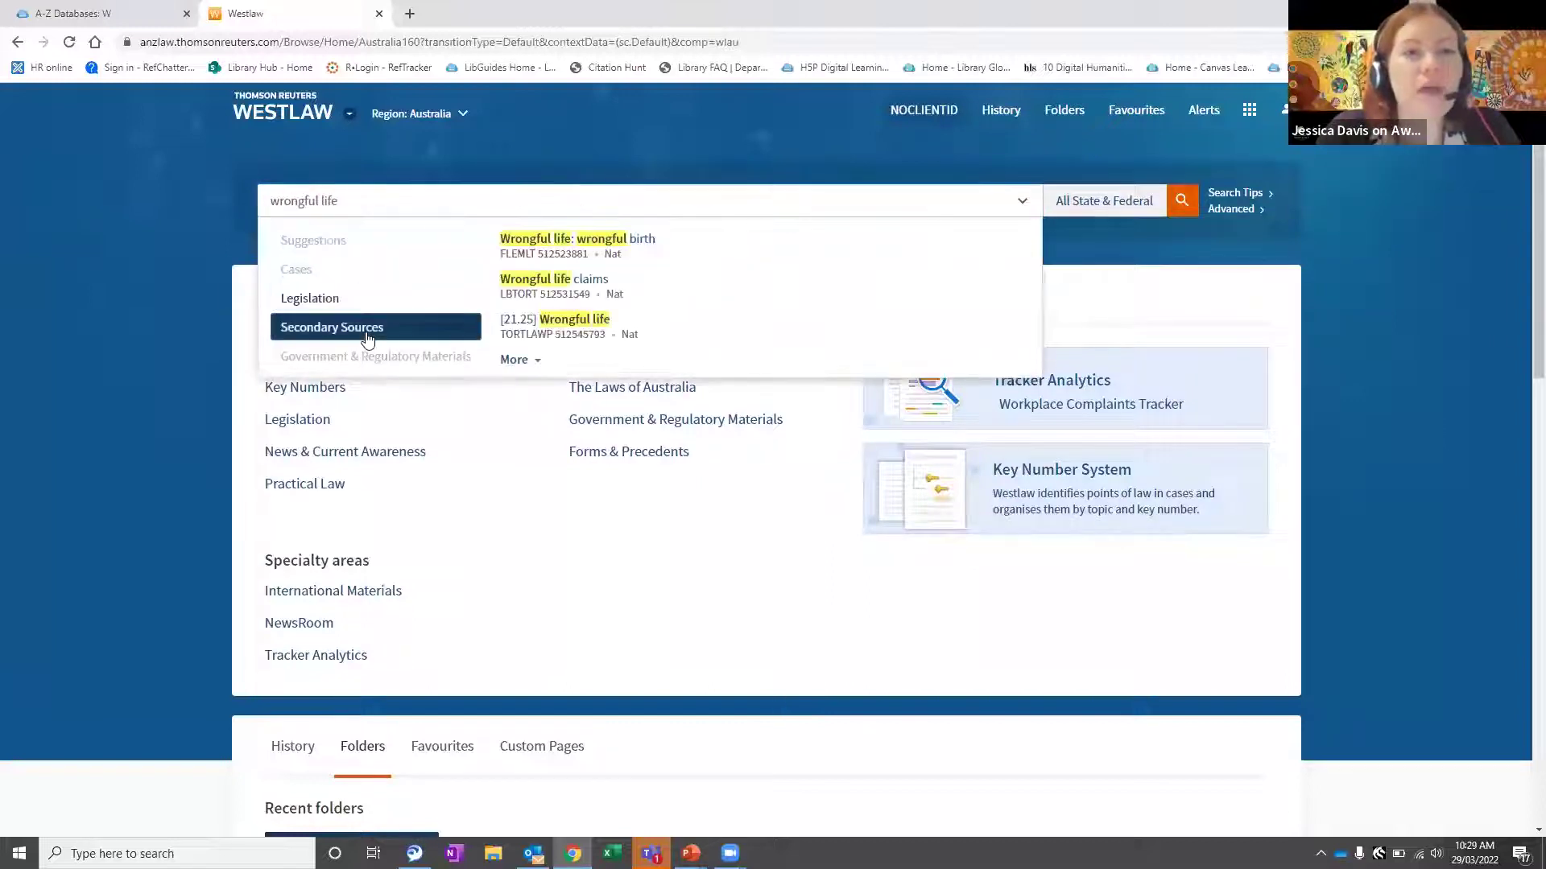
pyautogui.click(608, 255)
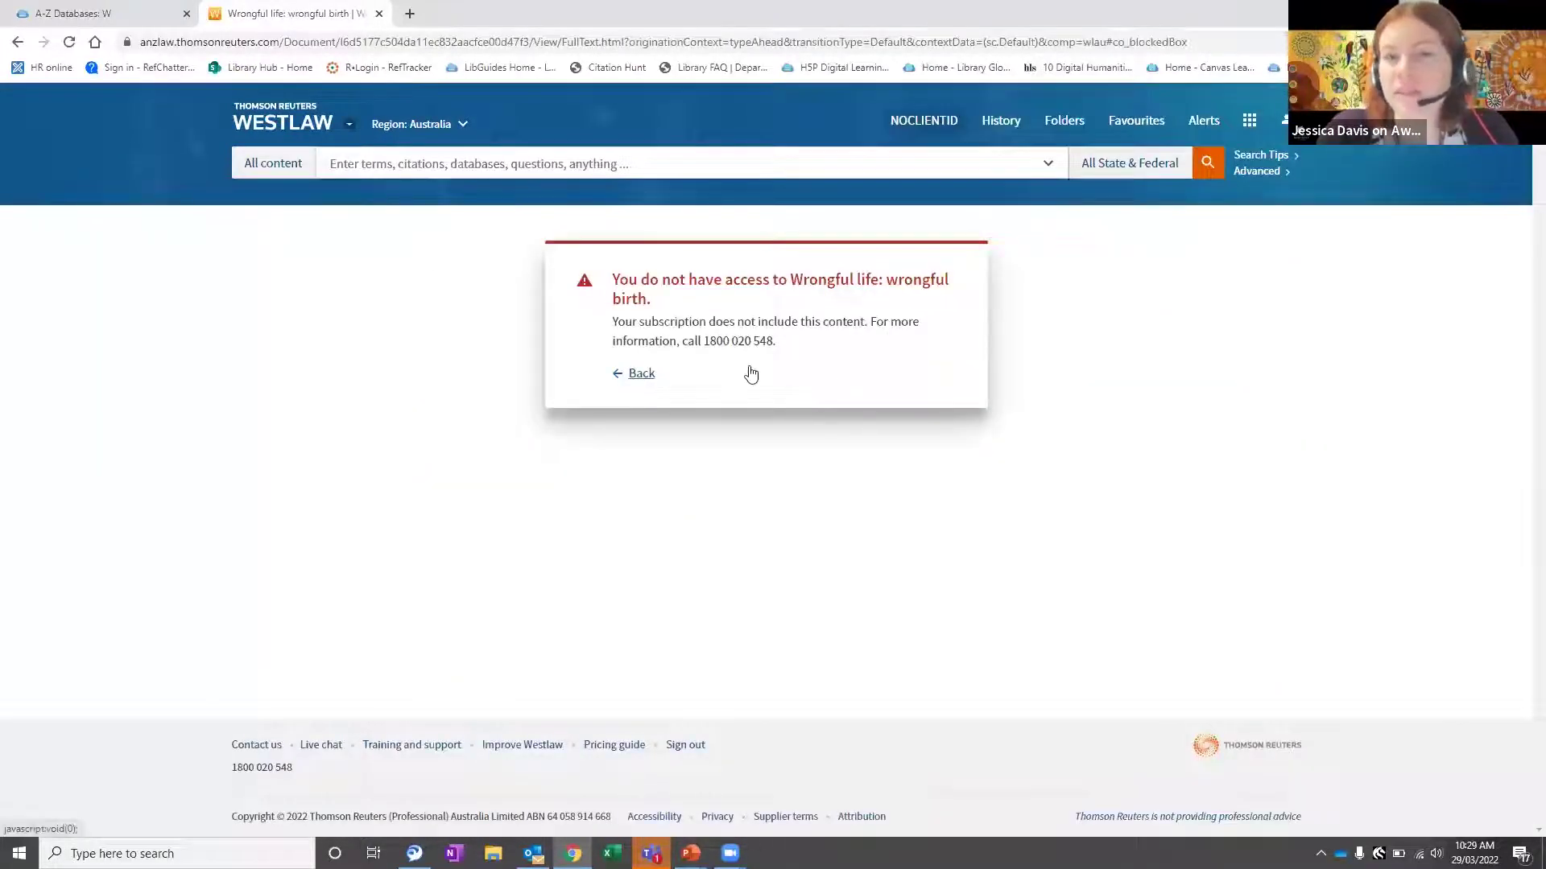
pyautogui.click(641, 375)
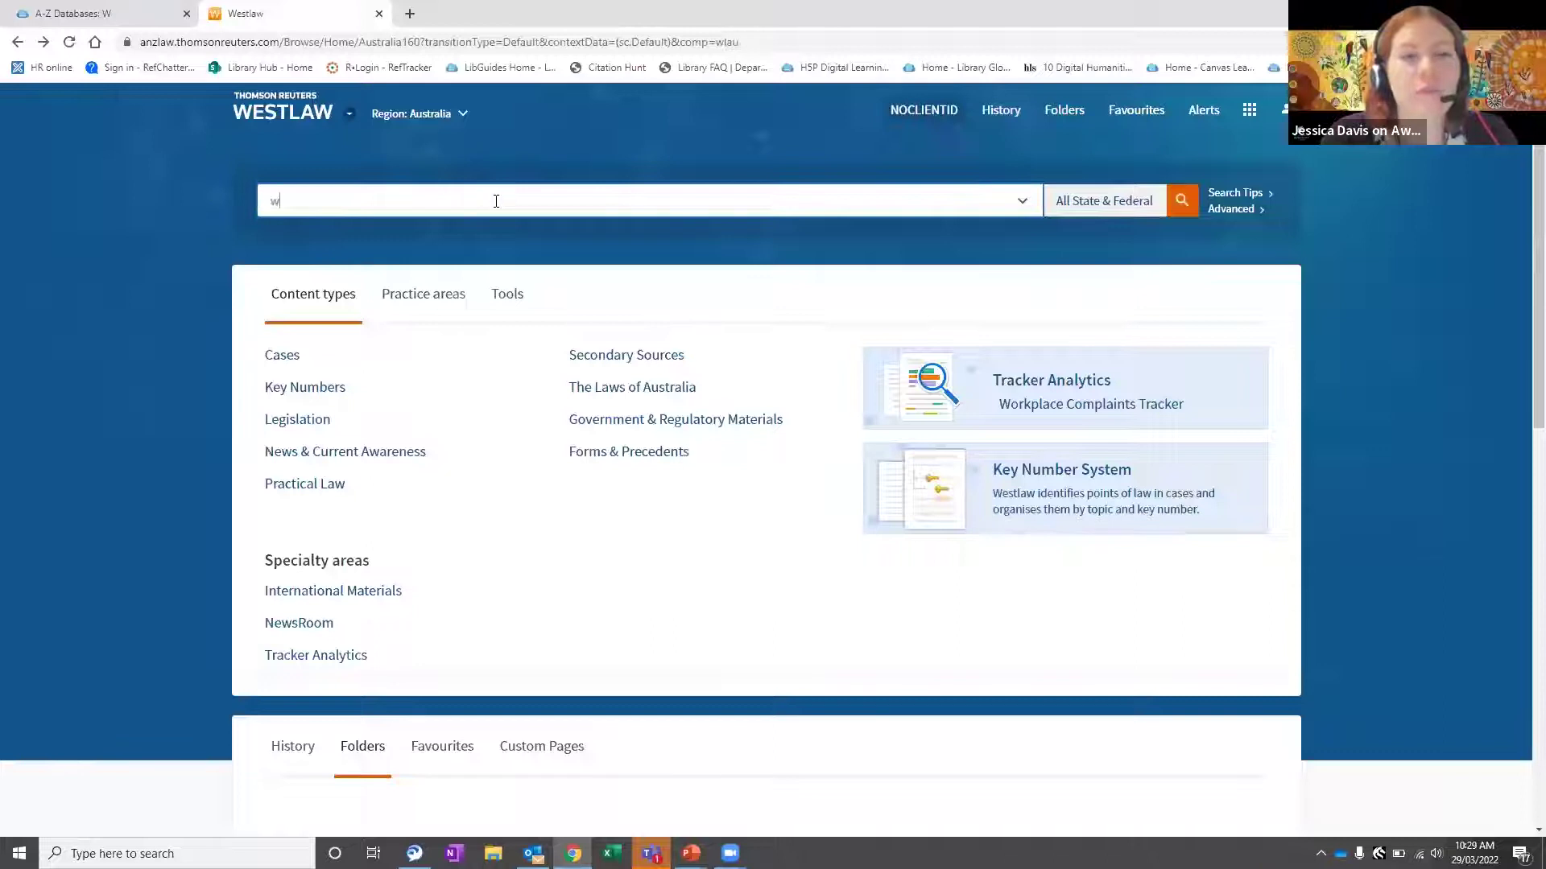
# - Open "The wrongfulness or rightfulness of actions for wrongful life" from the Secondary Sources suggestions for "wrongful life" and display its notes
pyautogui.write('rongf')
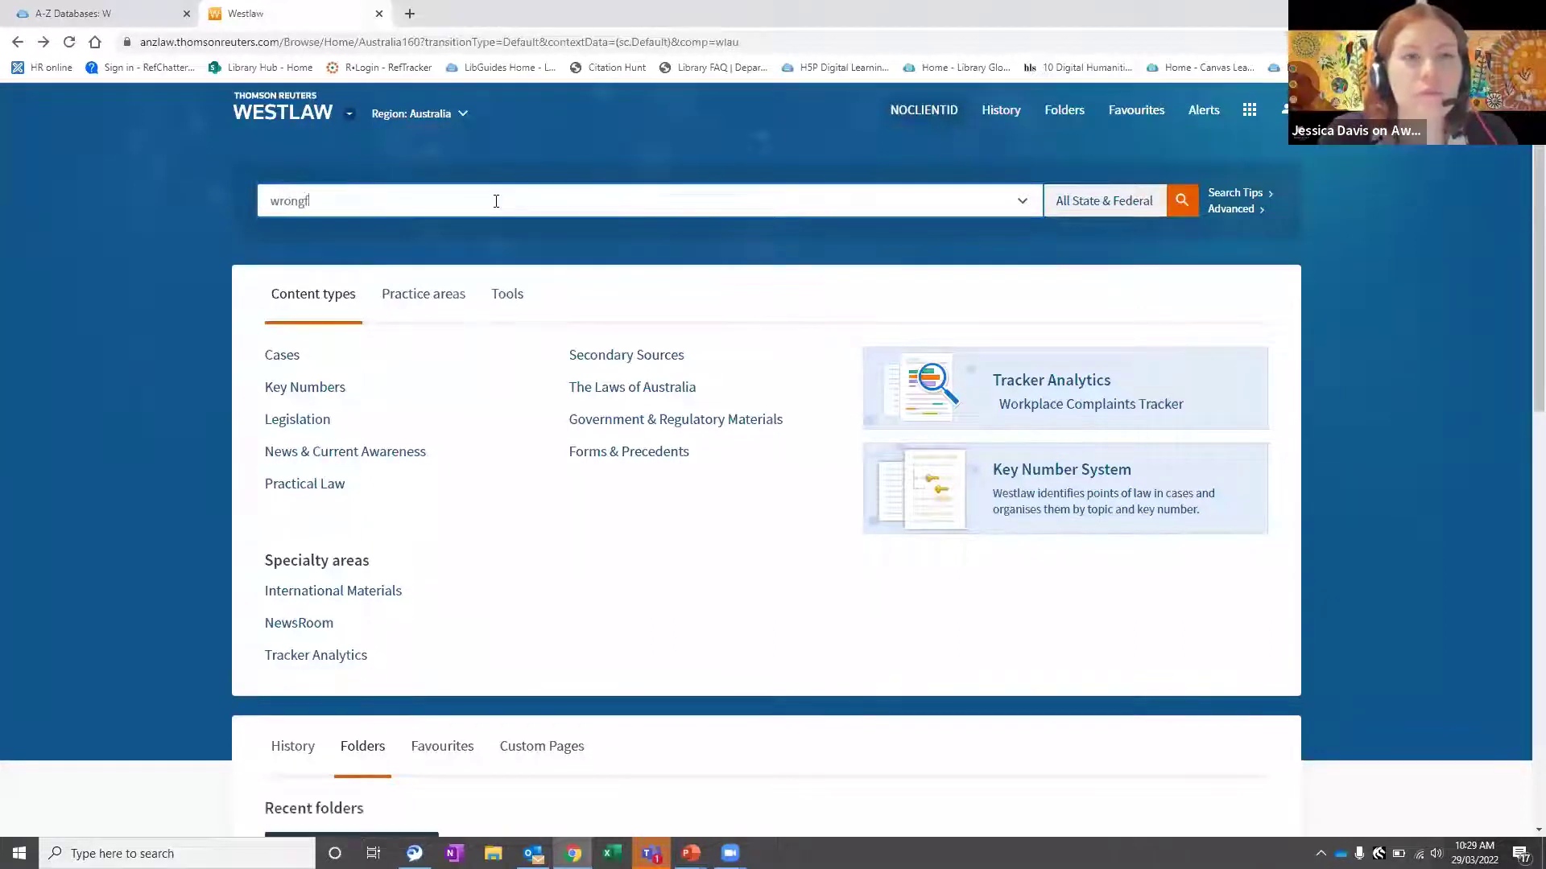
pyautogui.write('ul life')
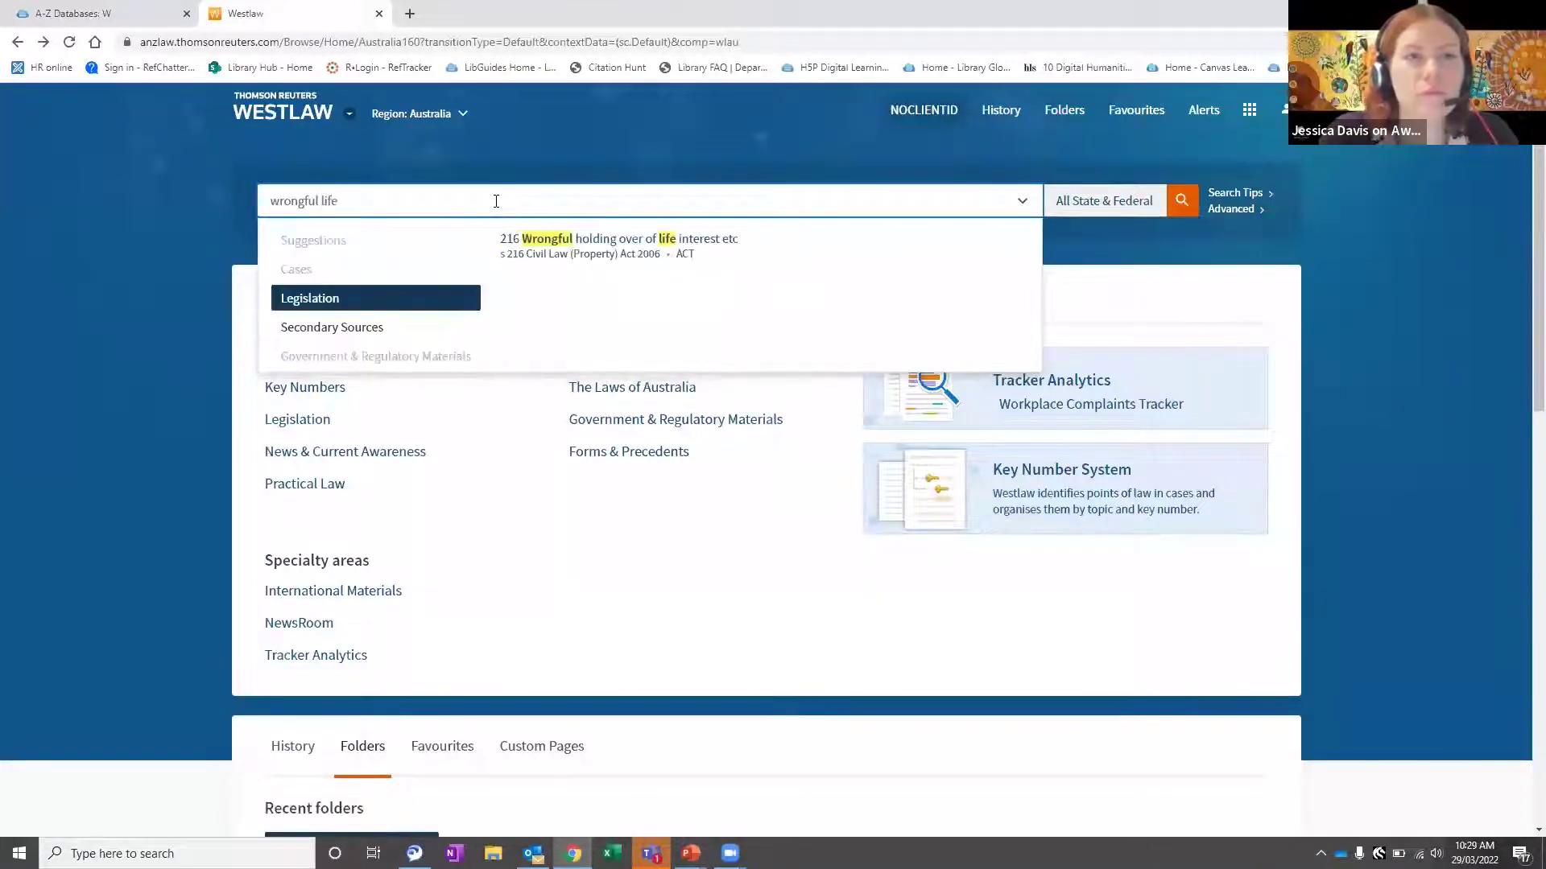
pyautogui.click(327, 332)
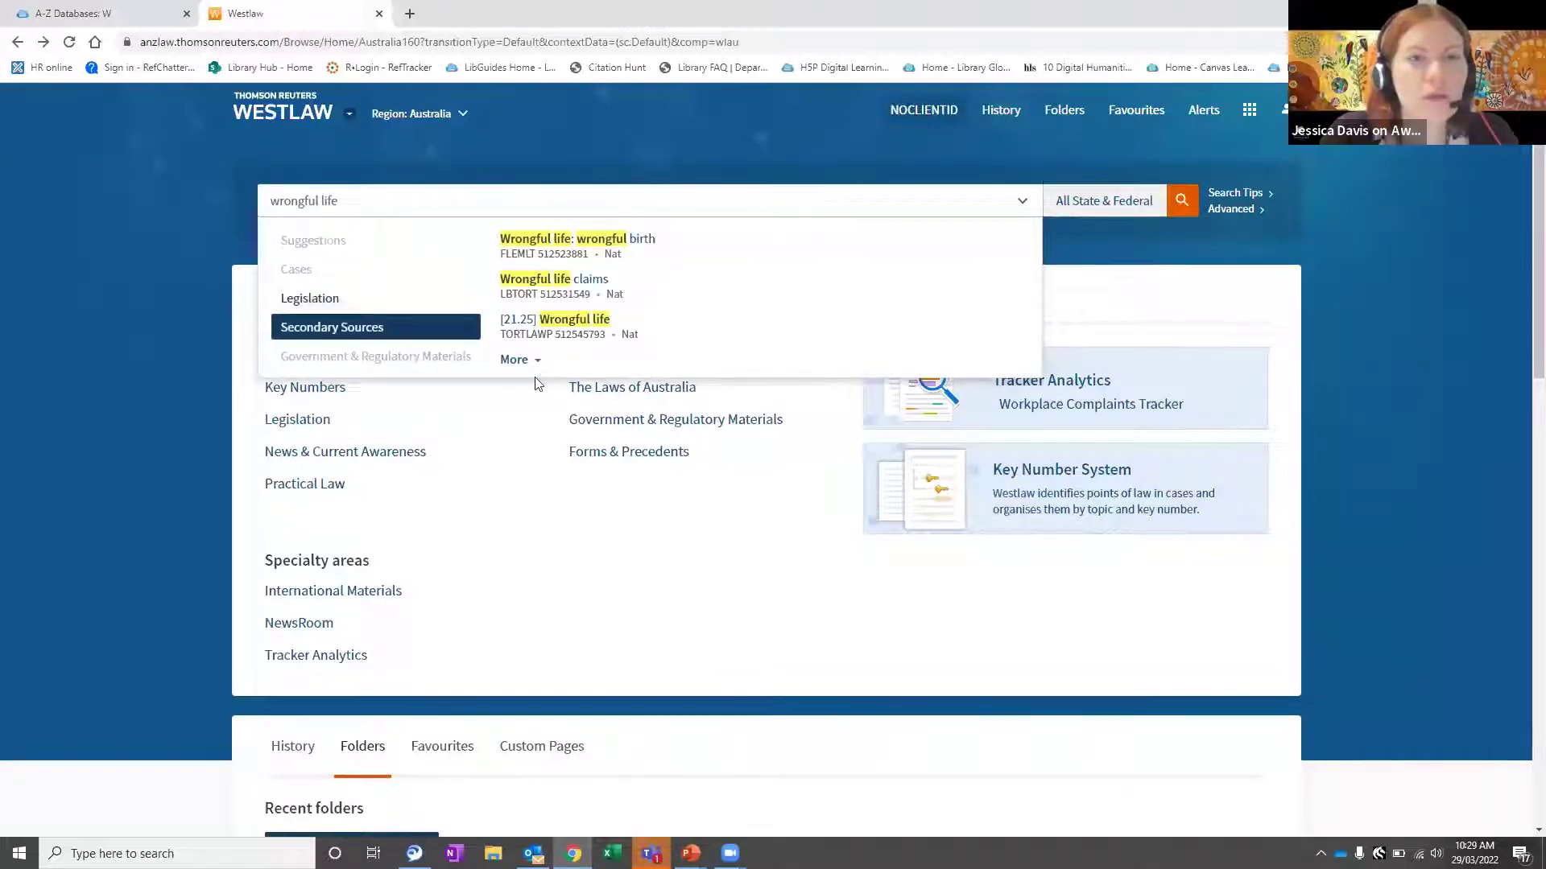
pyautogui.click(518, 360)
pyautogui.scroll(-1, 811, 425)
pyautogui.click(622, 392)
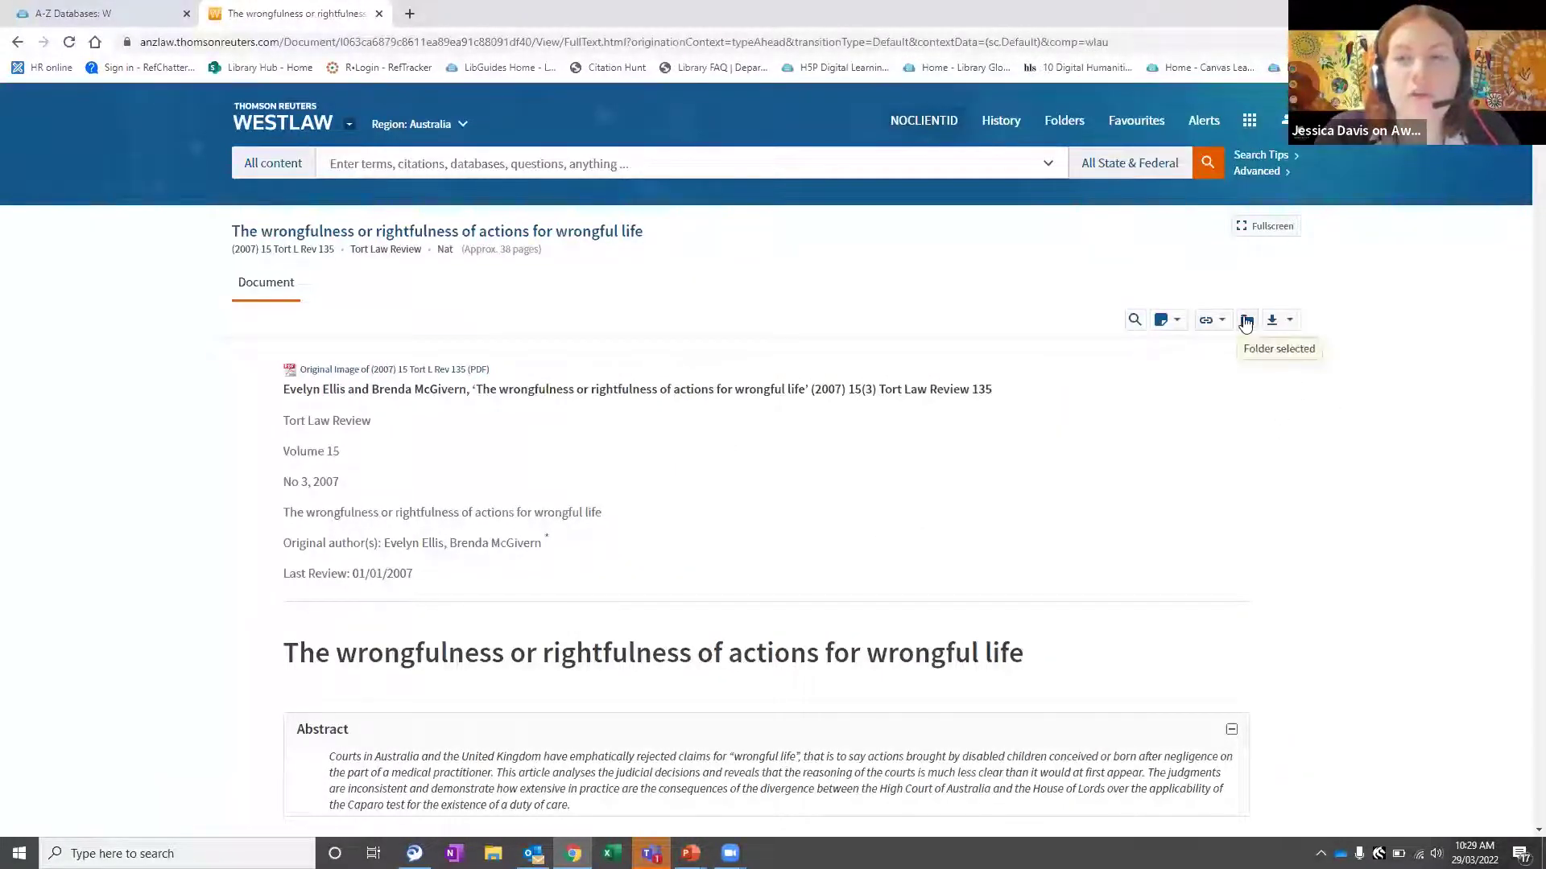
pyautogui.click(1161, 320)
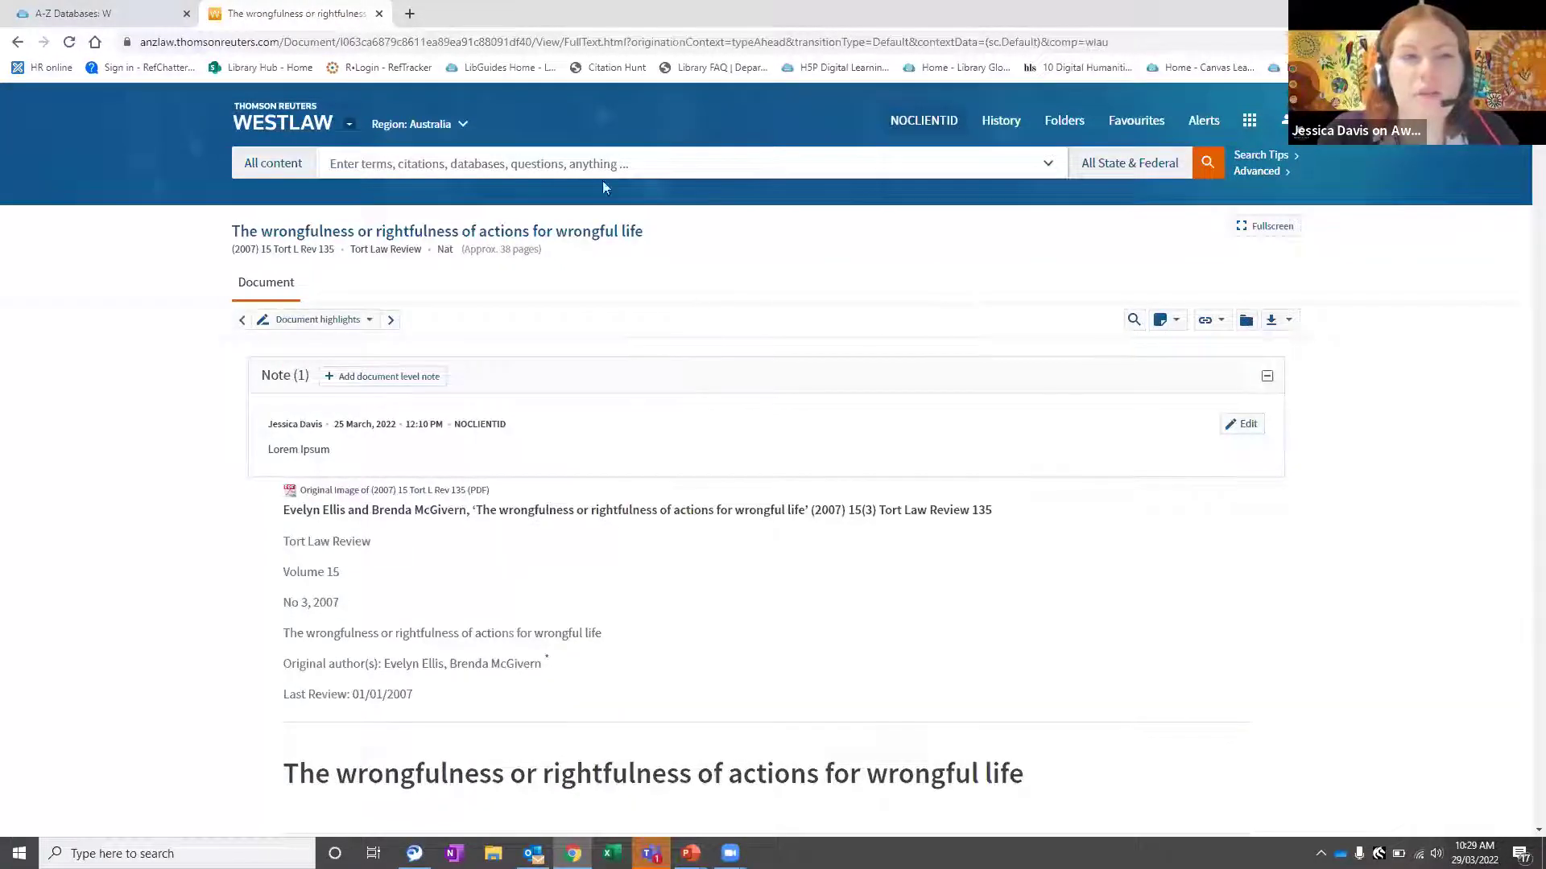
# - Look up "wrongful life" again and open the Secondary Sources article "Wrongful life actions: the legal and ethical hurdles"
pyautogui.click(633, 164)
pyautogui.write('wrong')
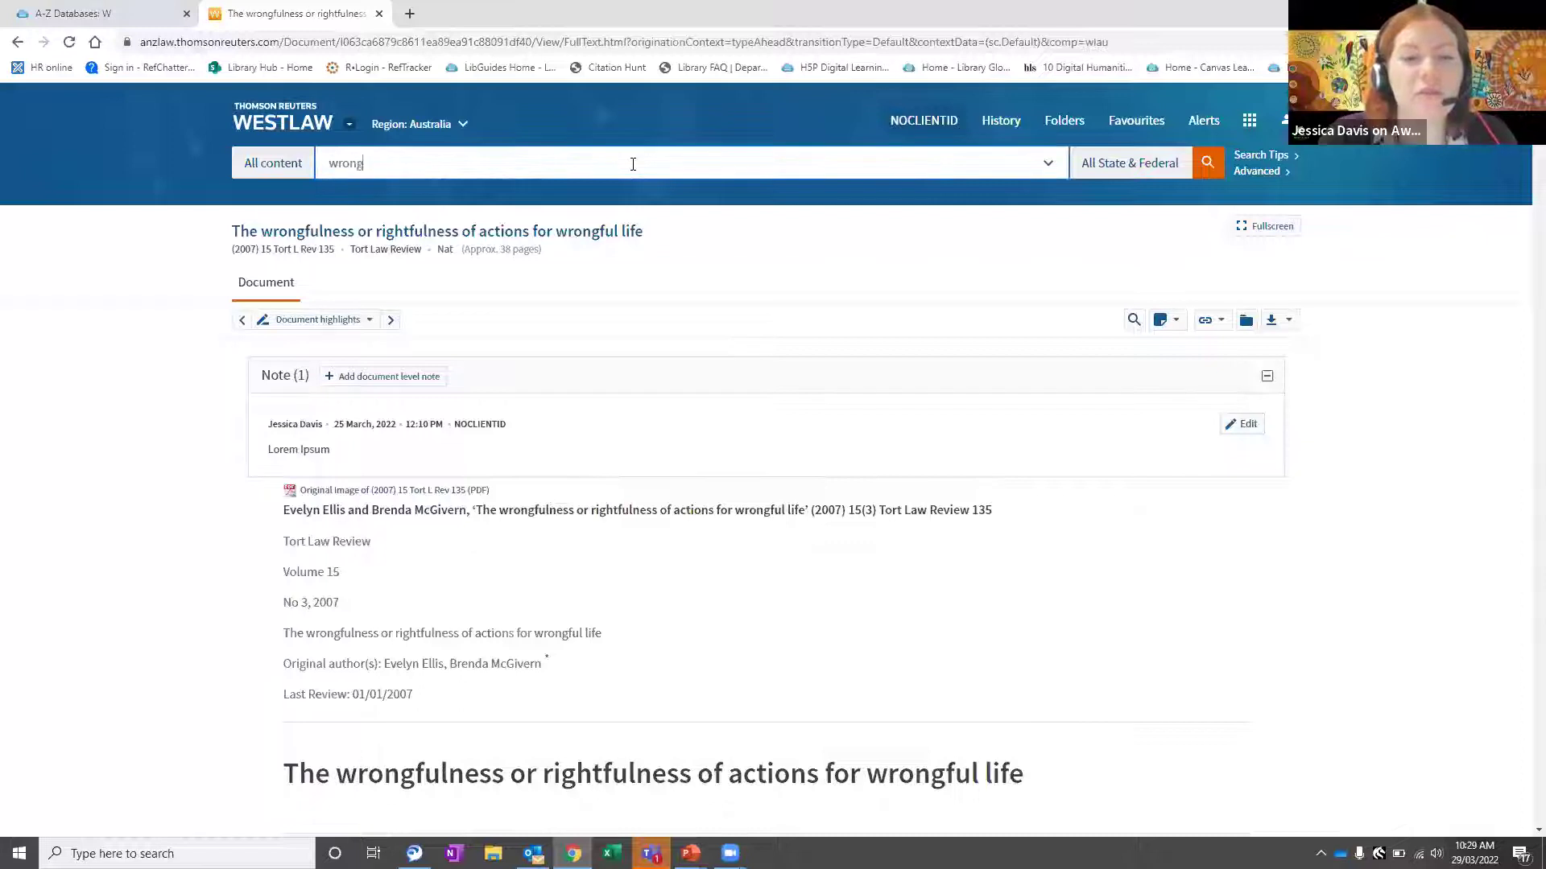
pyautogui.write('ful life')
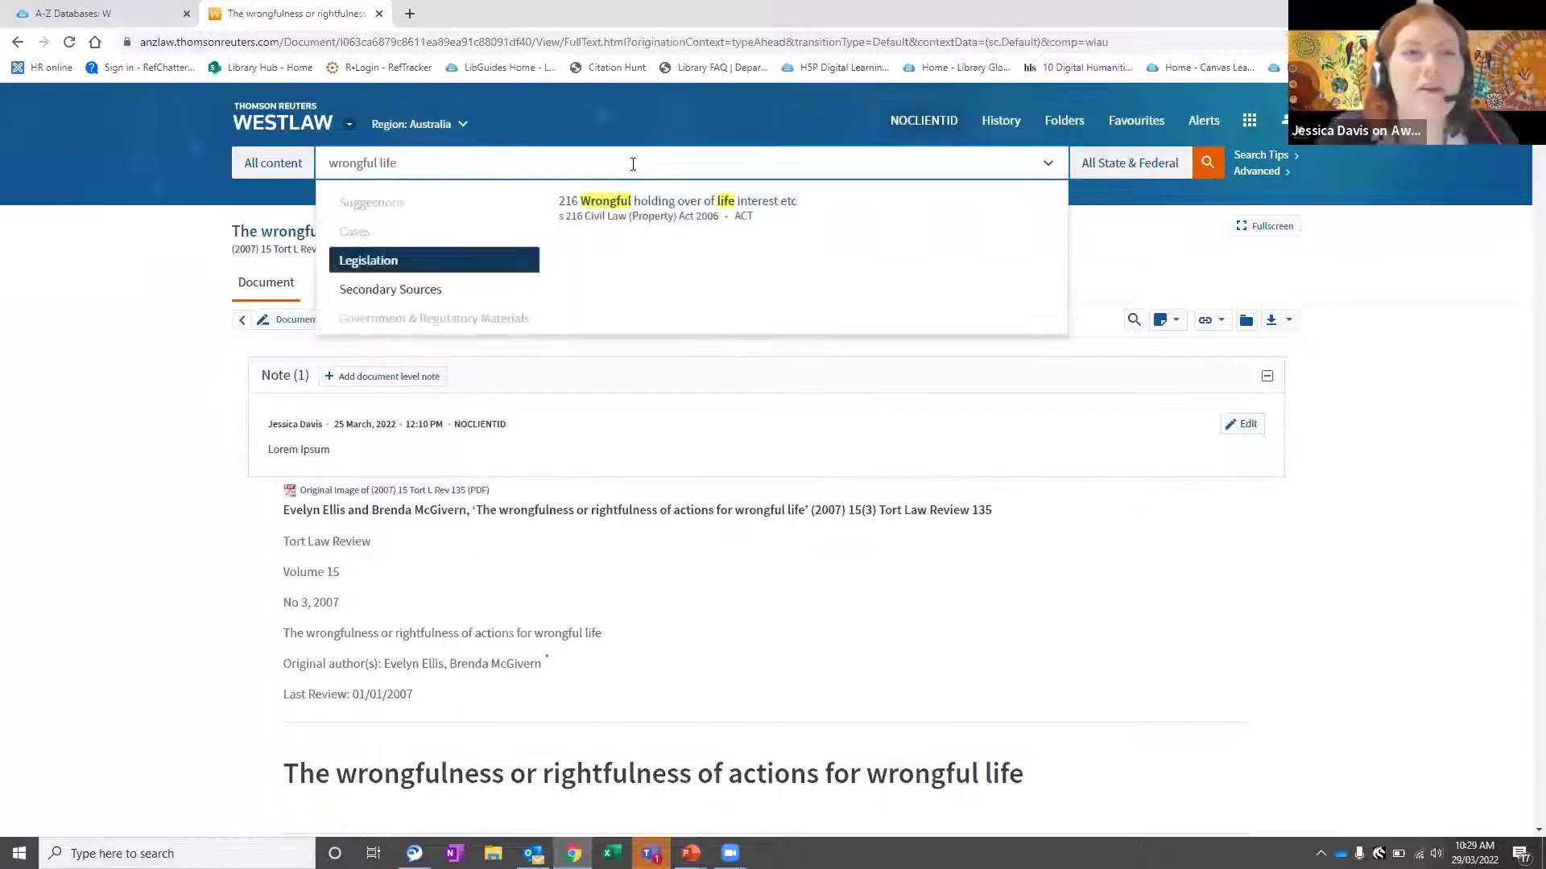
pyautogui.moveTo(403, 290)
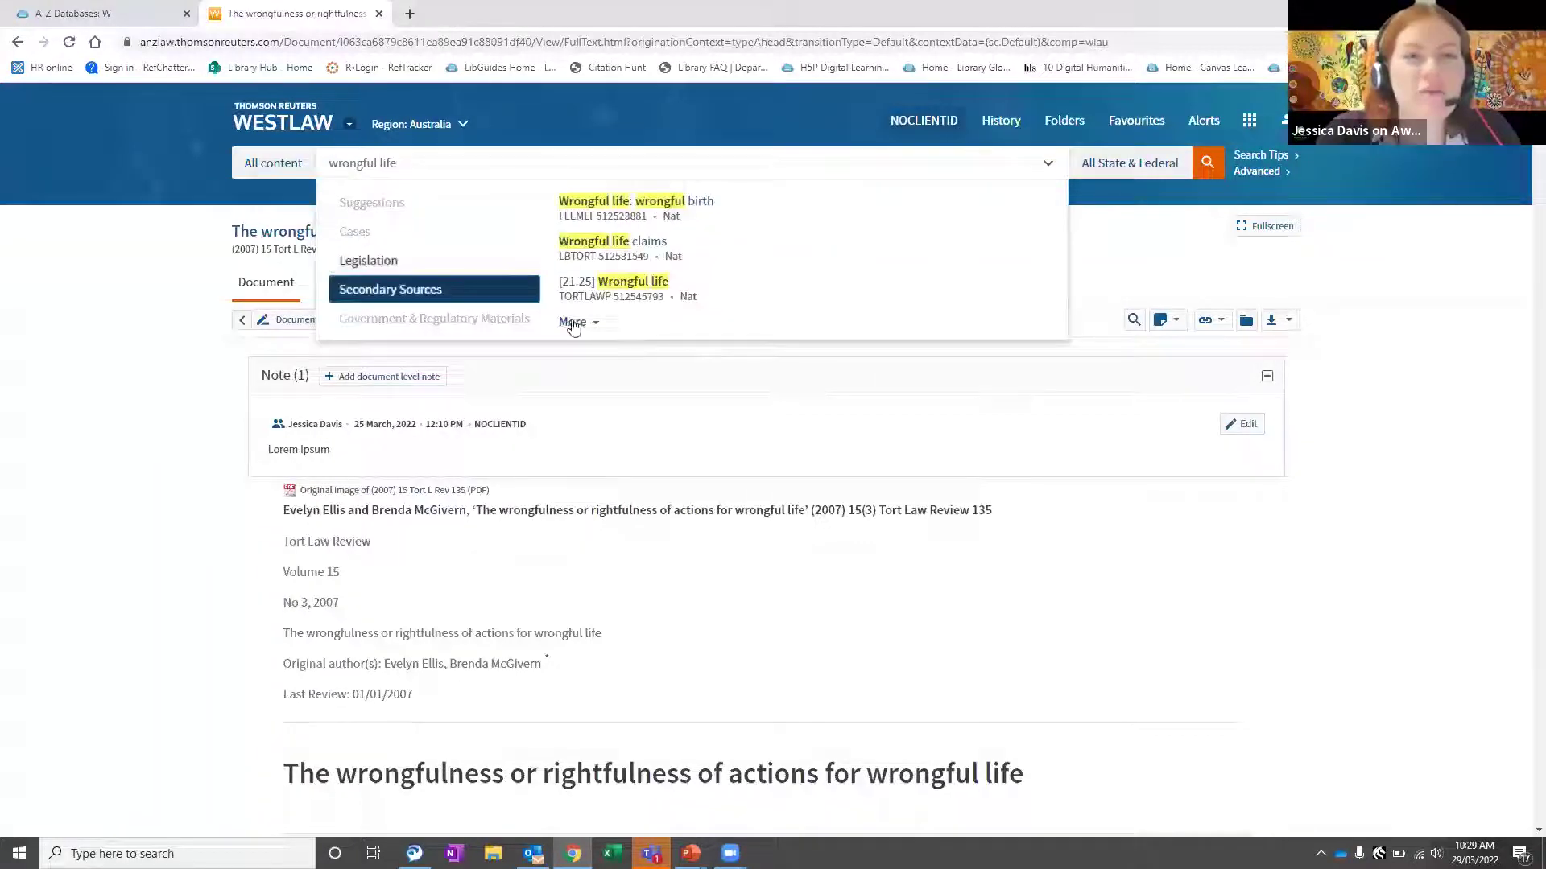
pyautogui.scroll(-1, 662, 439)
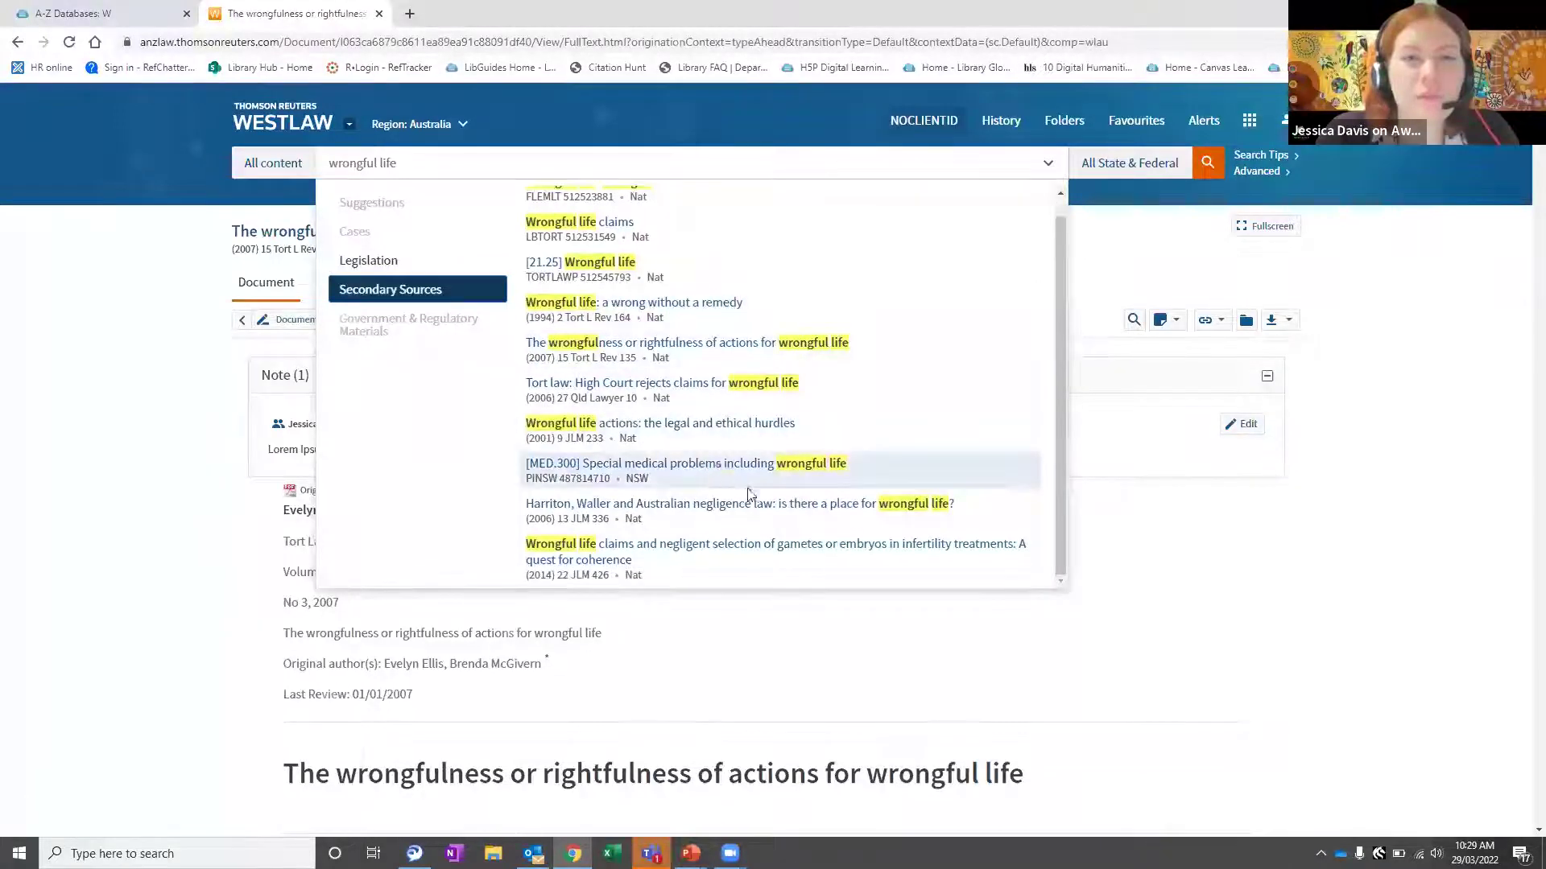
pyautogui.click(741, 434)
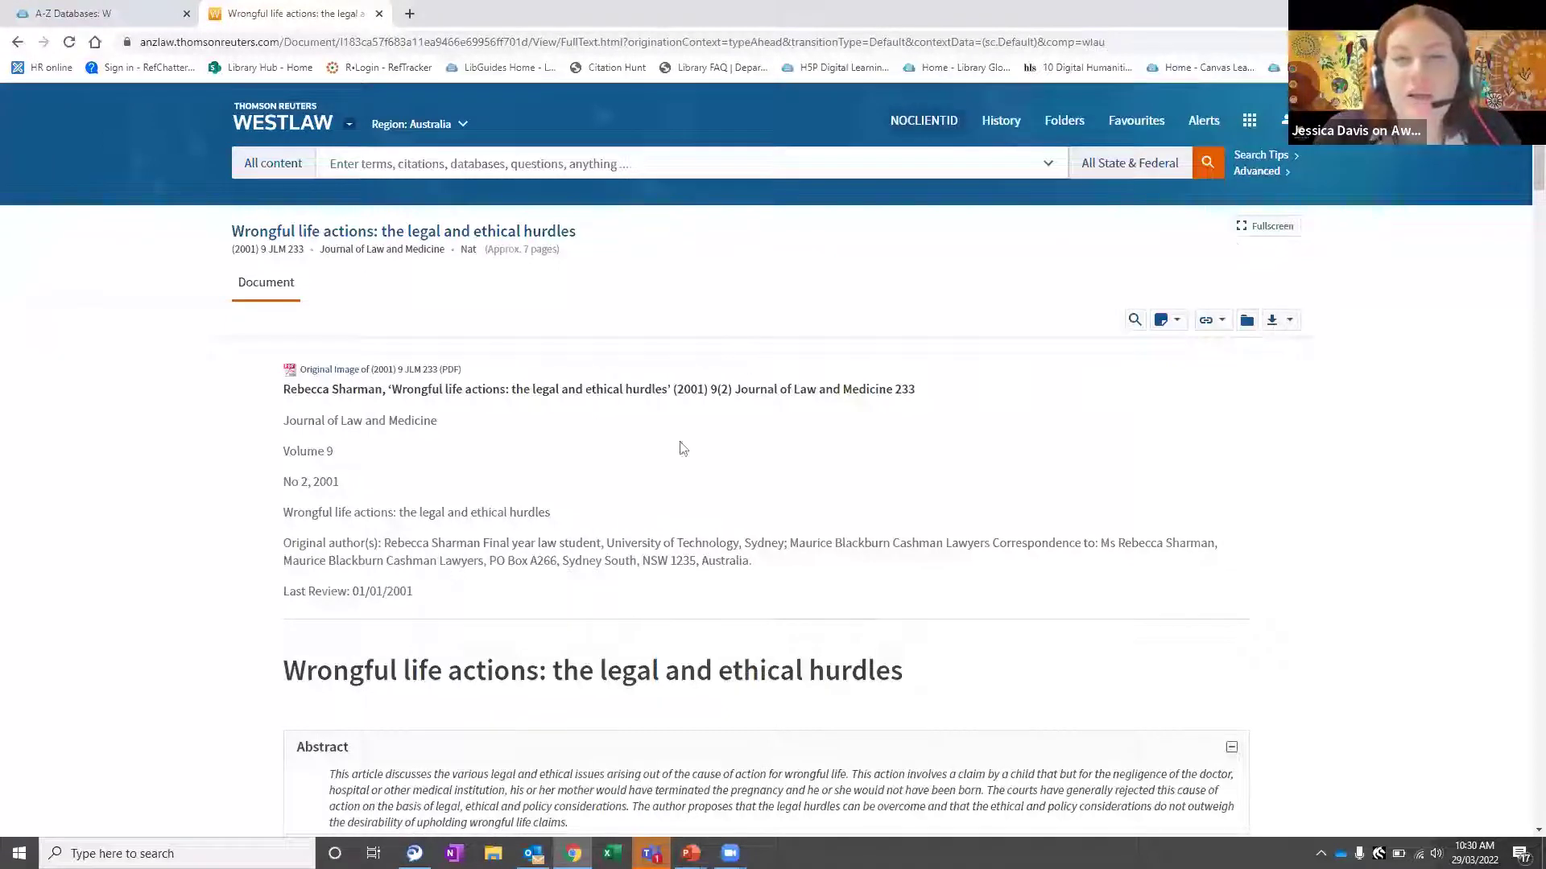
# - Save the open article to the Secondary Sources folder
pyautogui.click(1248, 322)
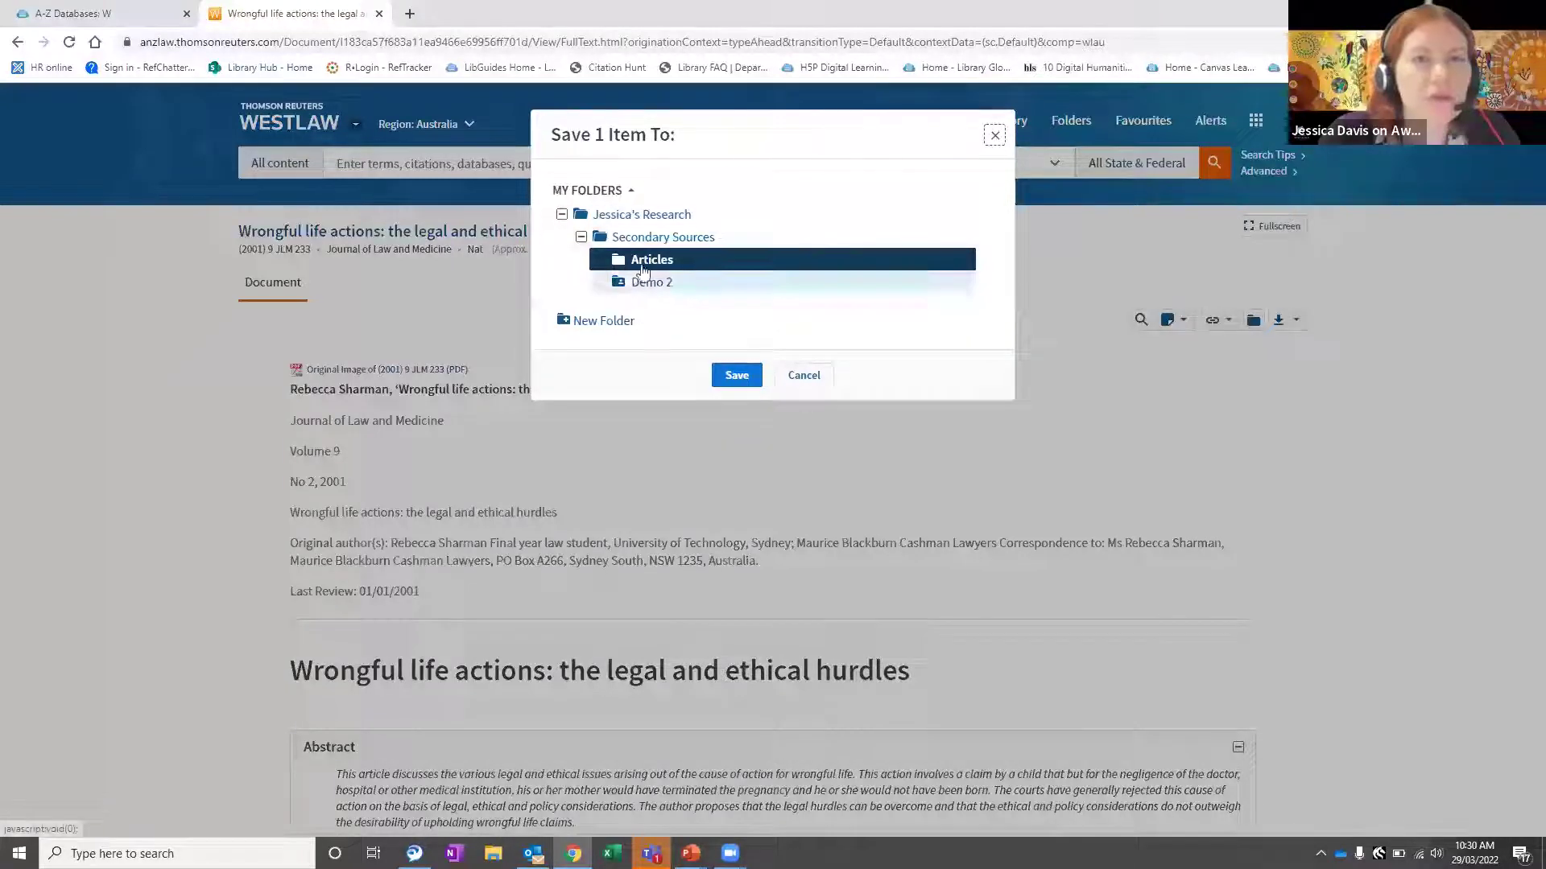
pyautogui.click(645, 240)
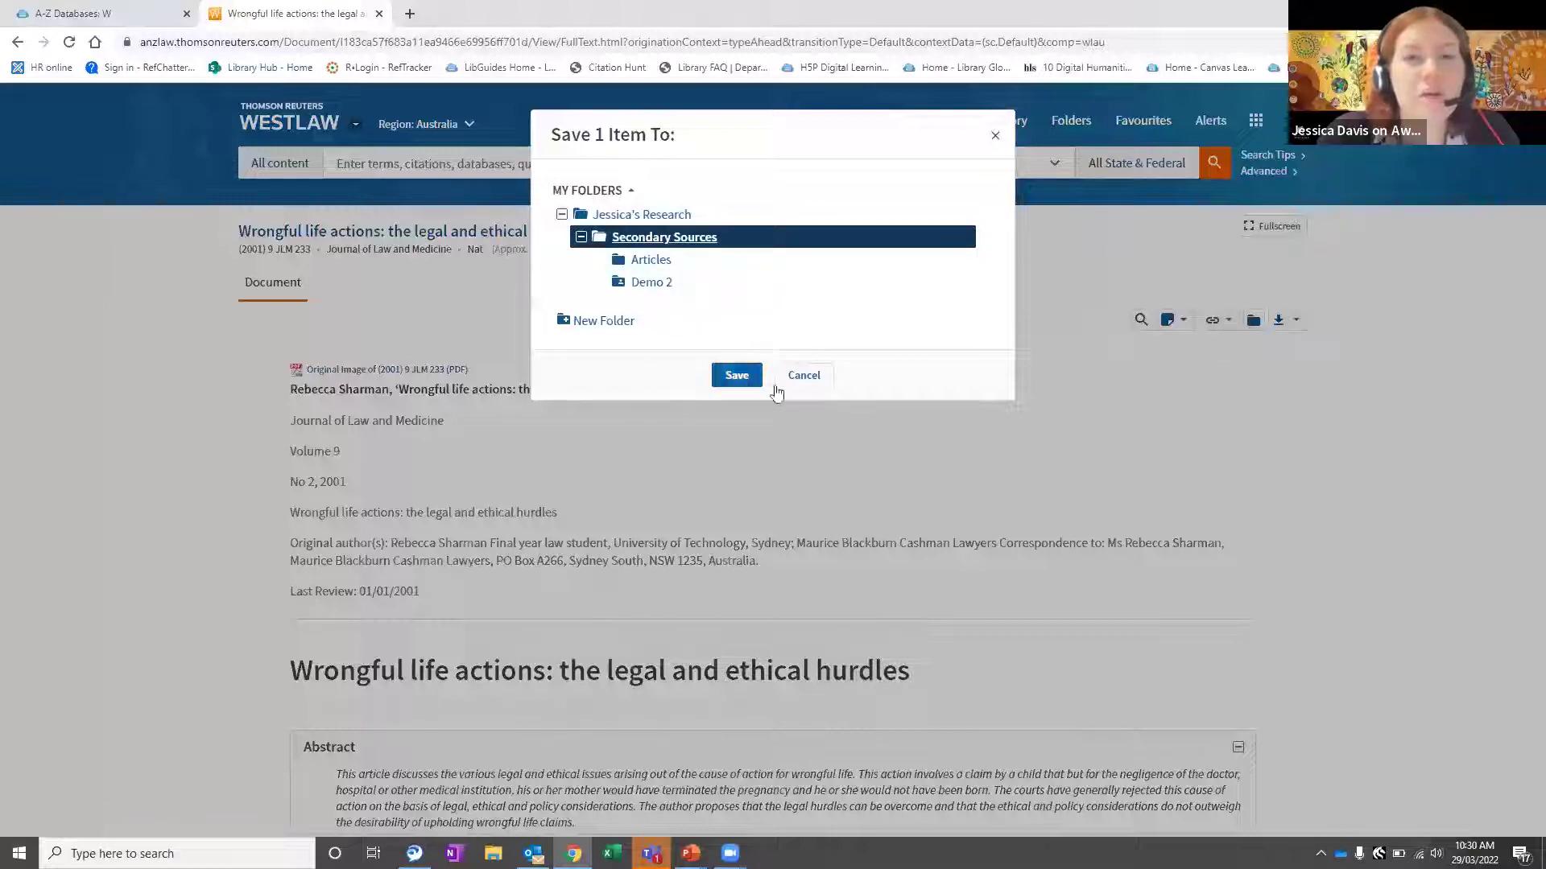
pyautogui.click(737, 376)
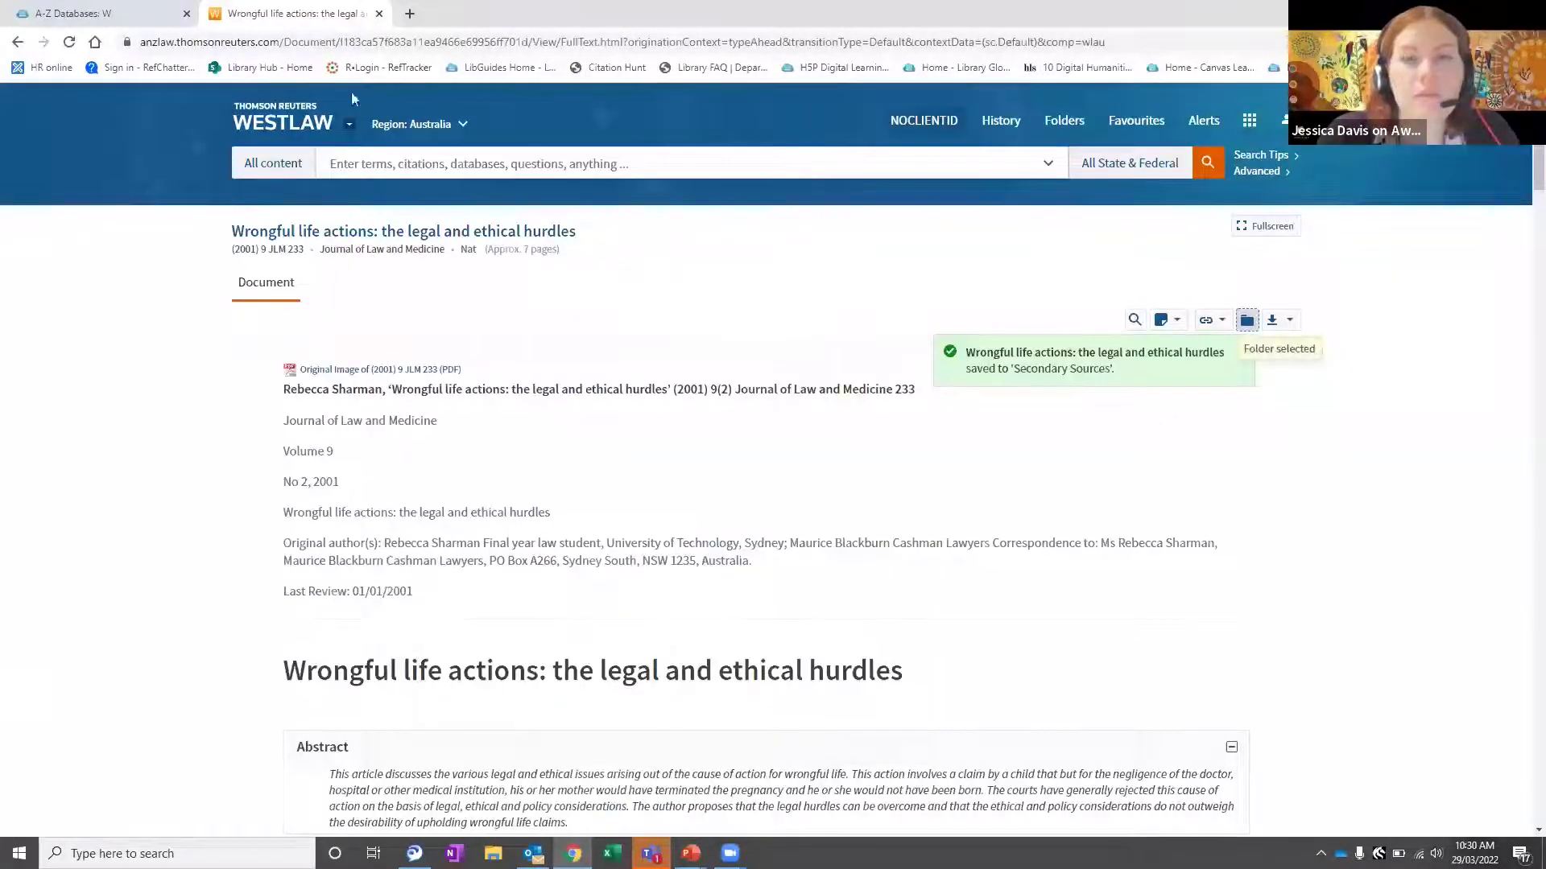
# - Return to the home page and open the saved "Wrongful life actions" article from the Secondary Sources folder
pyautogui.click(294, 120)
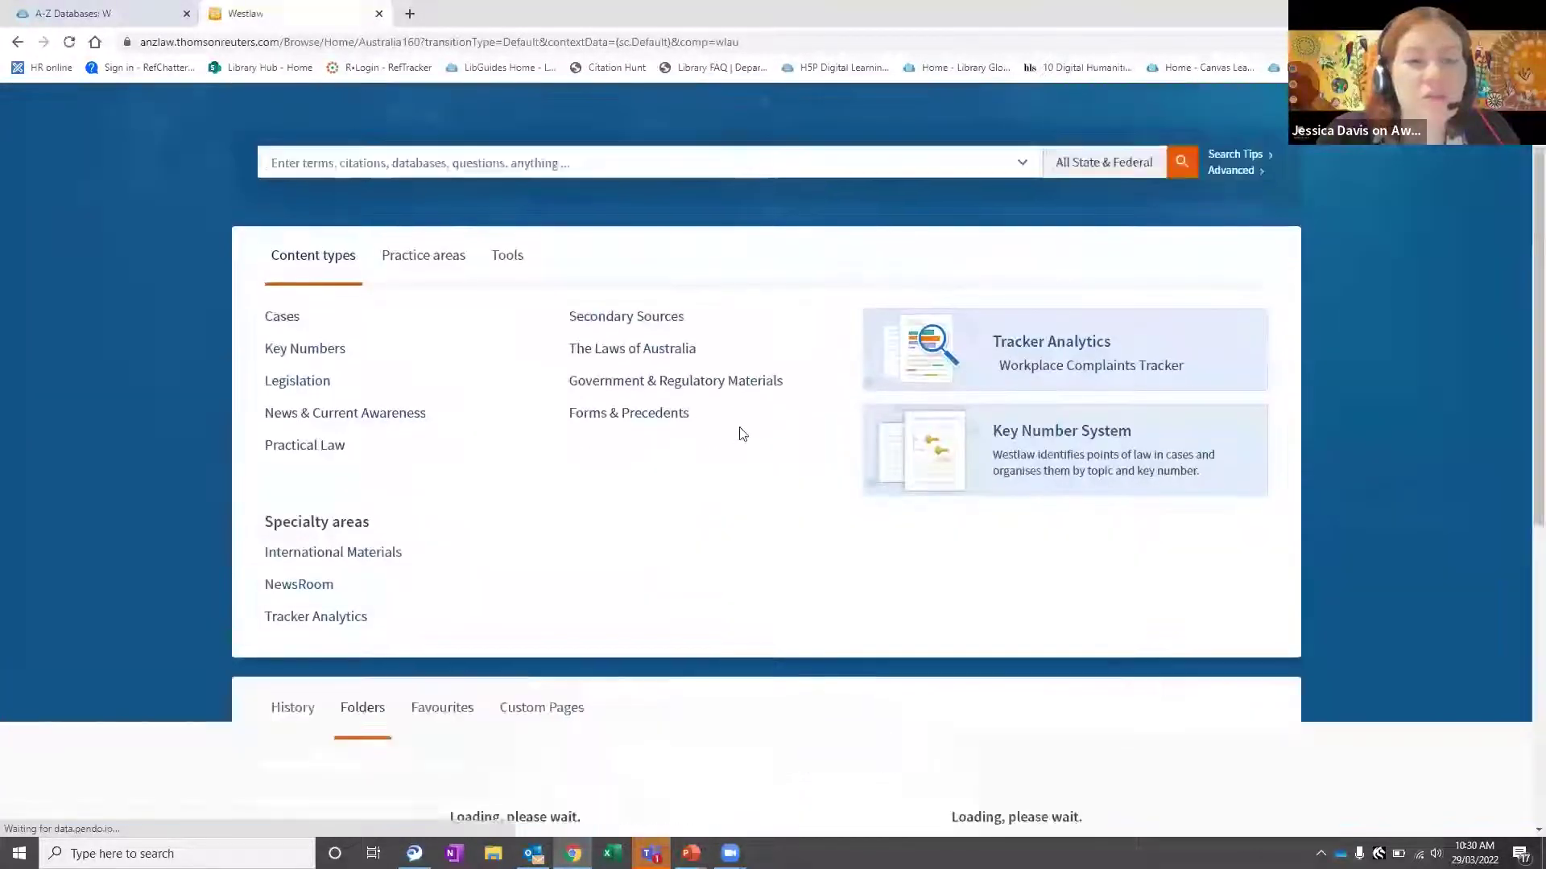
pyautogui.scroll(-3, 673, 638)
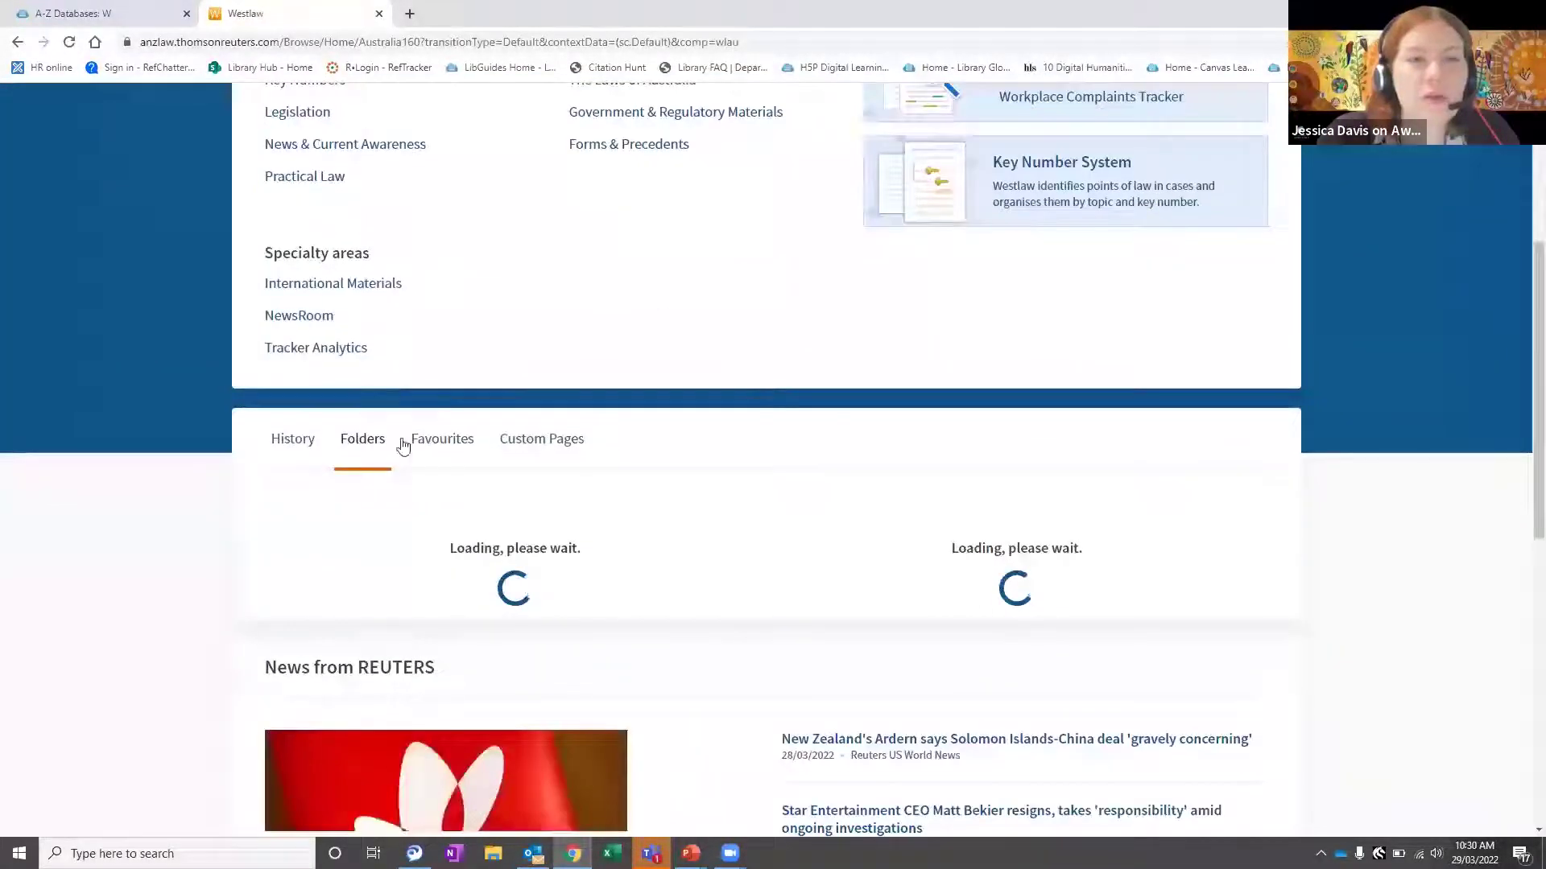
pyautogui.scroll(-1, 593, 635)
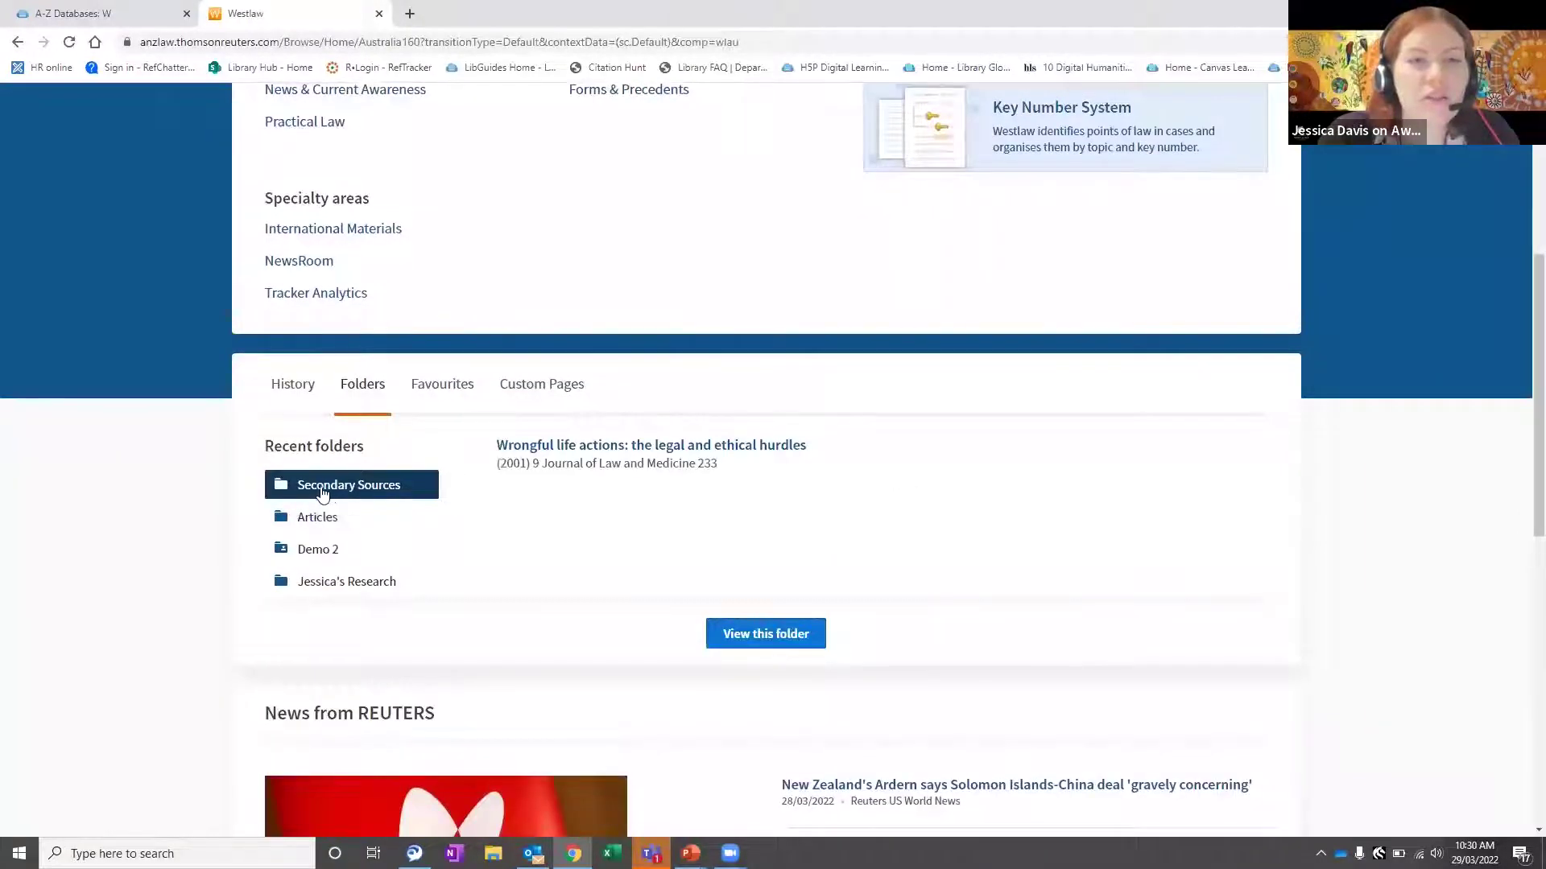
pyautogui.click(606, 449)
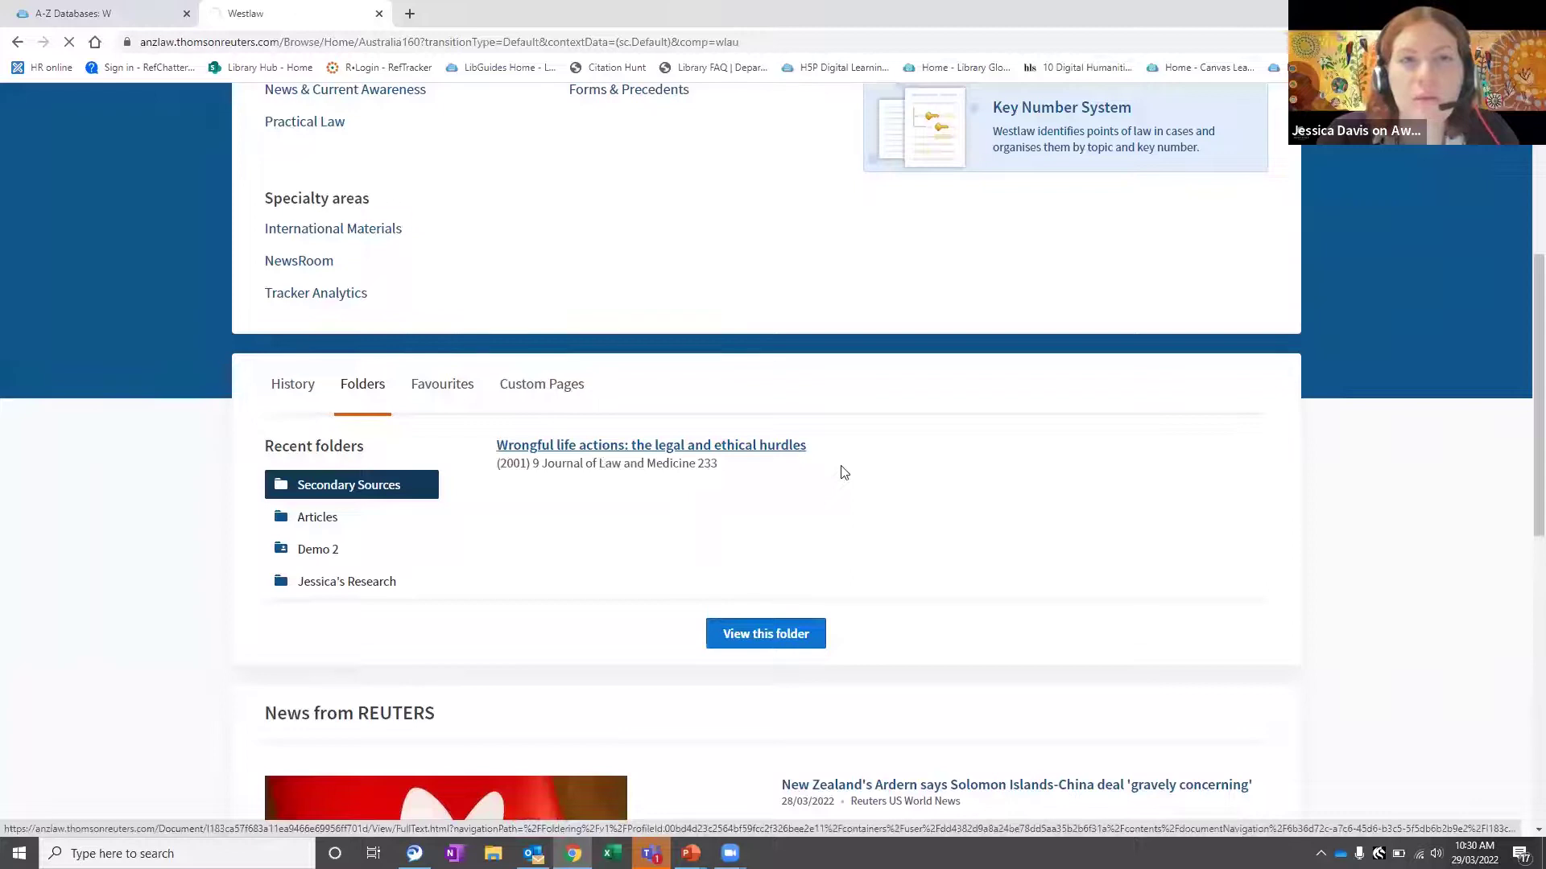
# - Look up "wrongful life" and open the 2014 Secondary Sources article "Wrongful life claims and negligent selection of gametes or embryos in infertility treatments"
pyautogui.scroll(-5, 718, 528)
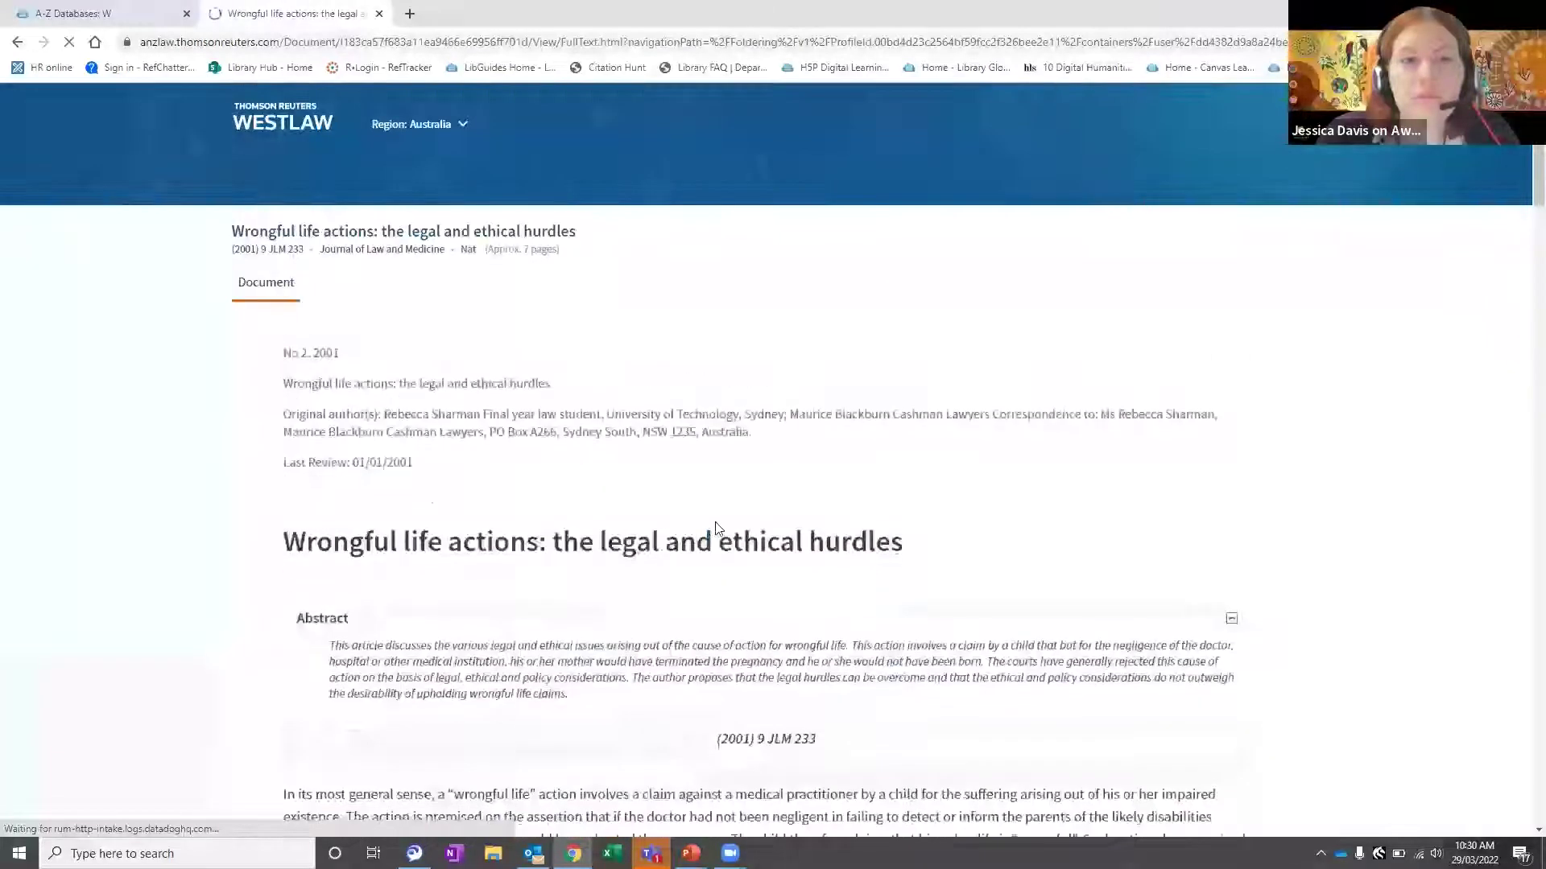
pyautogui.click(503, 164)
pyautogui.write('wrongful life')
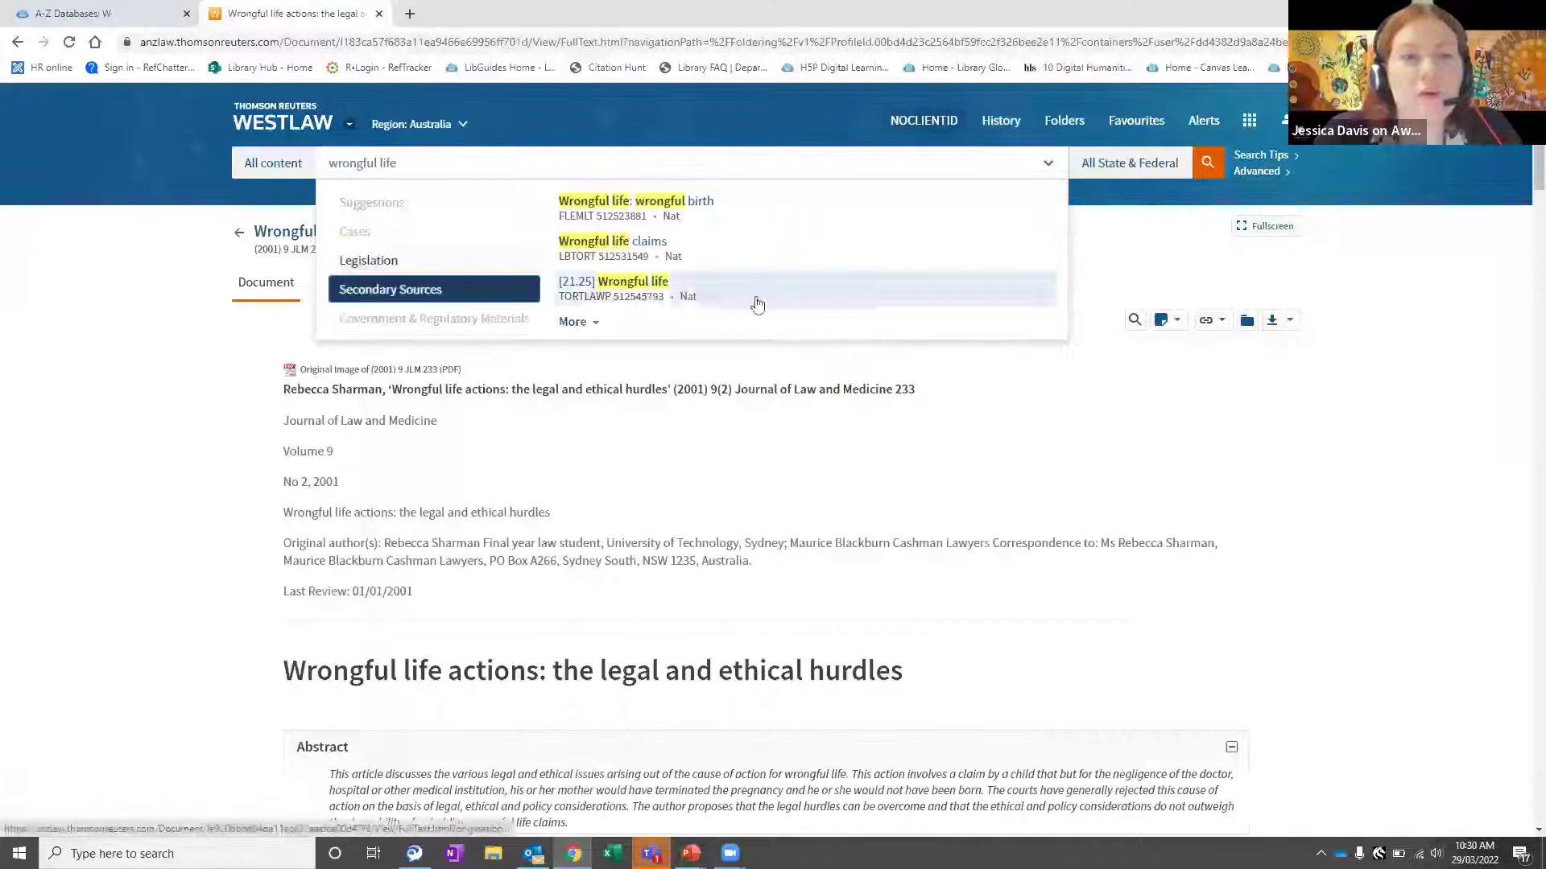
pyautogui.click(575, 322)
pyautogui.scroll(-1, 823, 381)
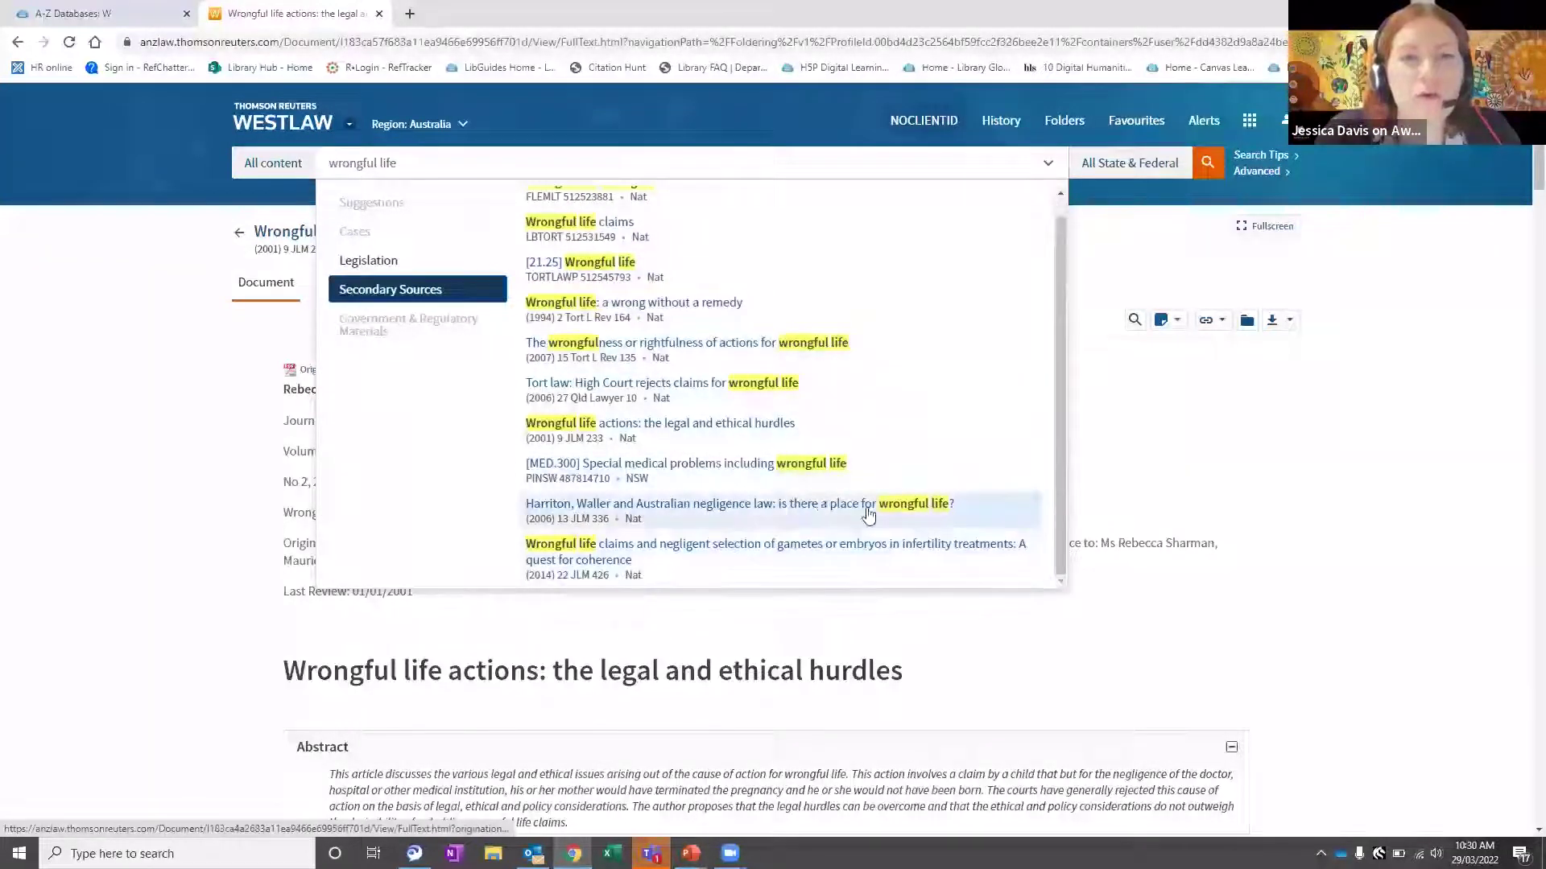
pyautogui.click(731, 547)
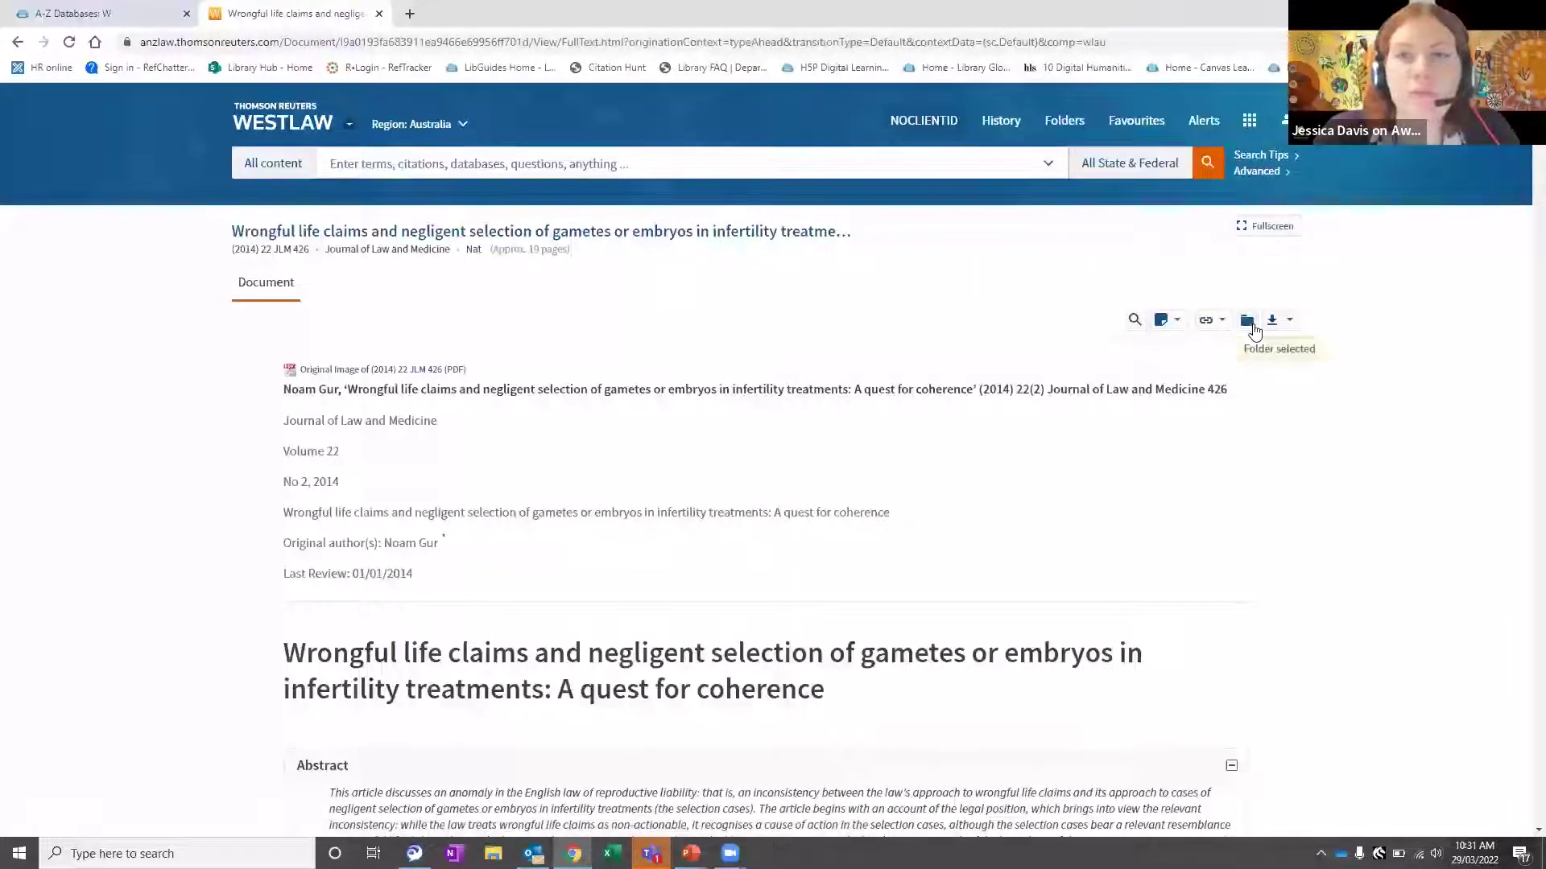
# - Create a folder named "Journal articles" inside Secondary Sources and save the open article to it
pyautogui.click(1247, 321)
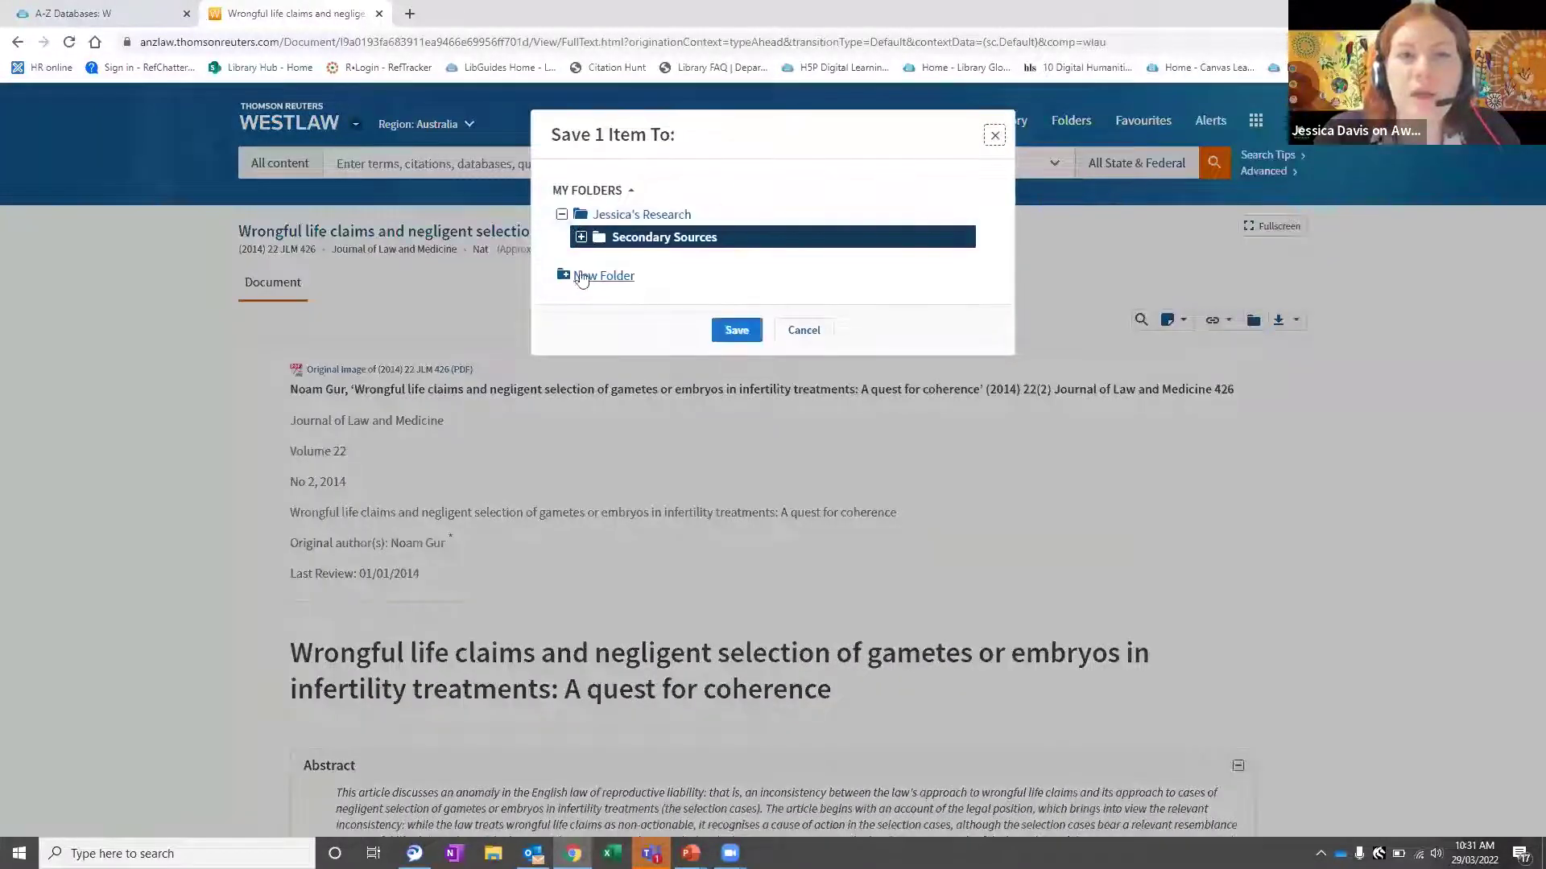
pyautogui.click(593, 277)
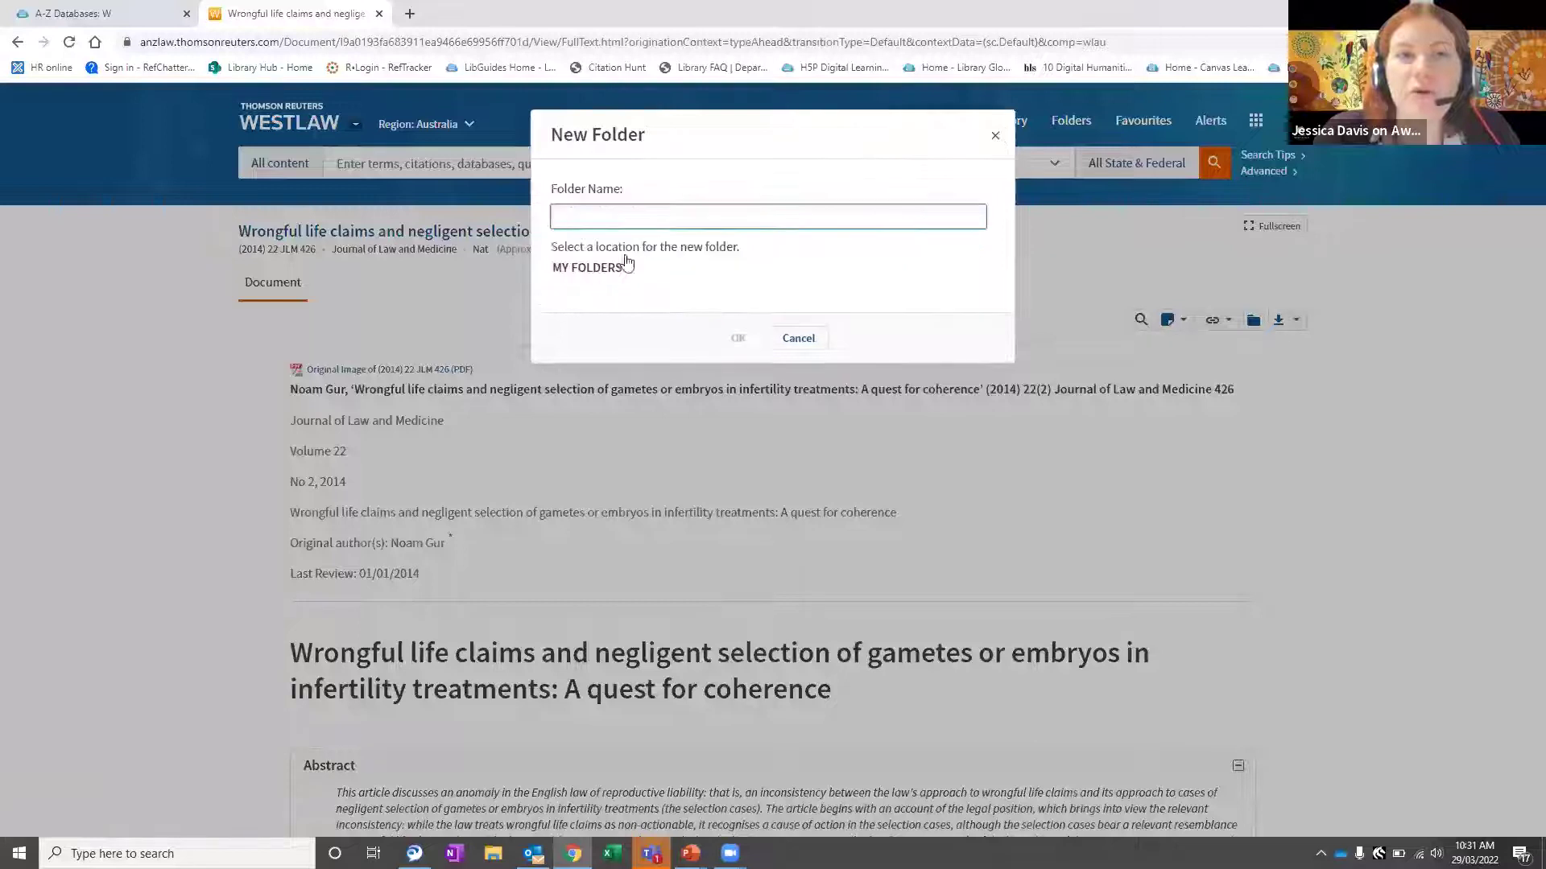
pyautogui.click(705, 223)
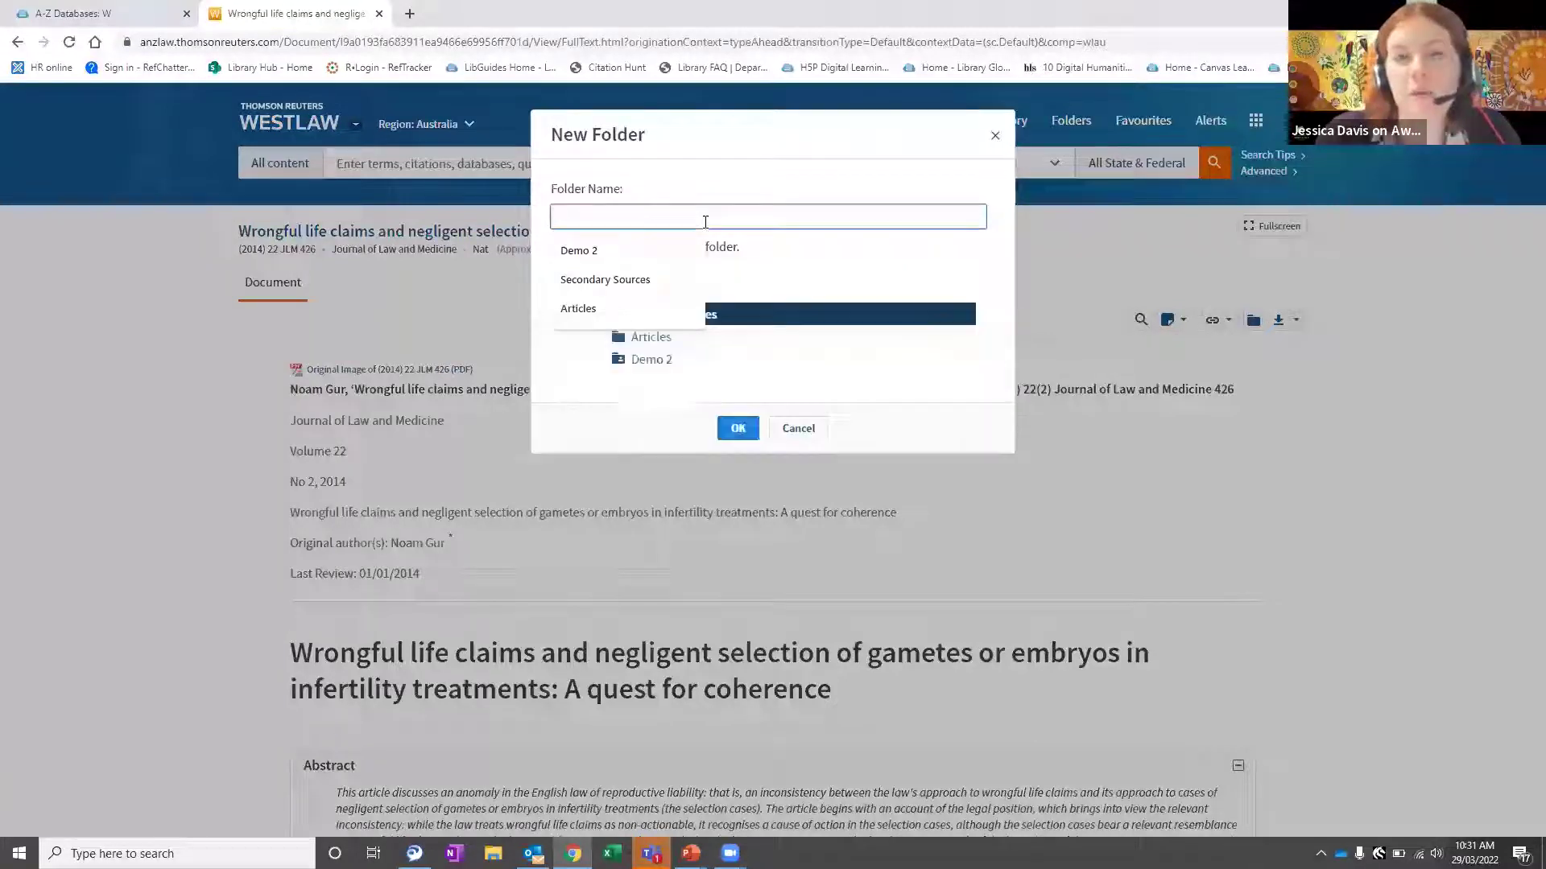
pyautogui.write('Journal articles')
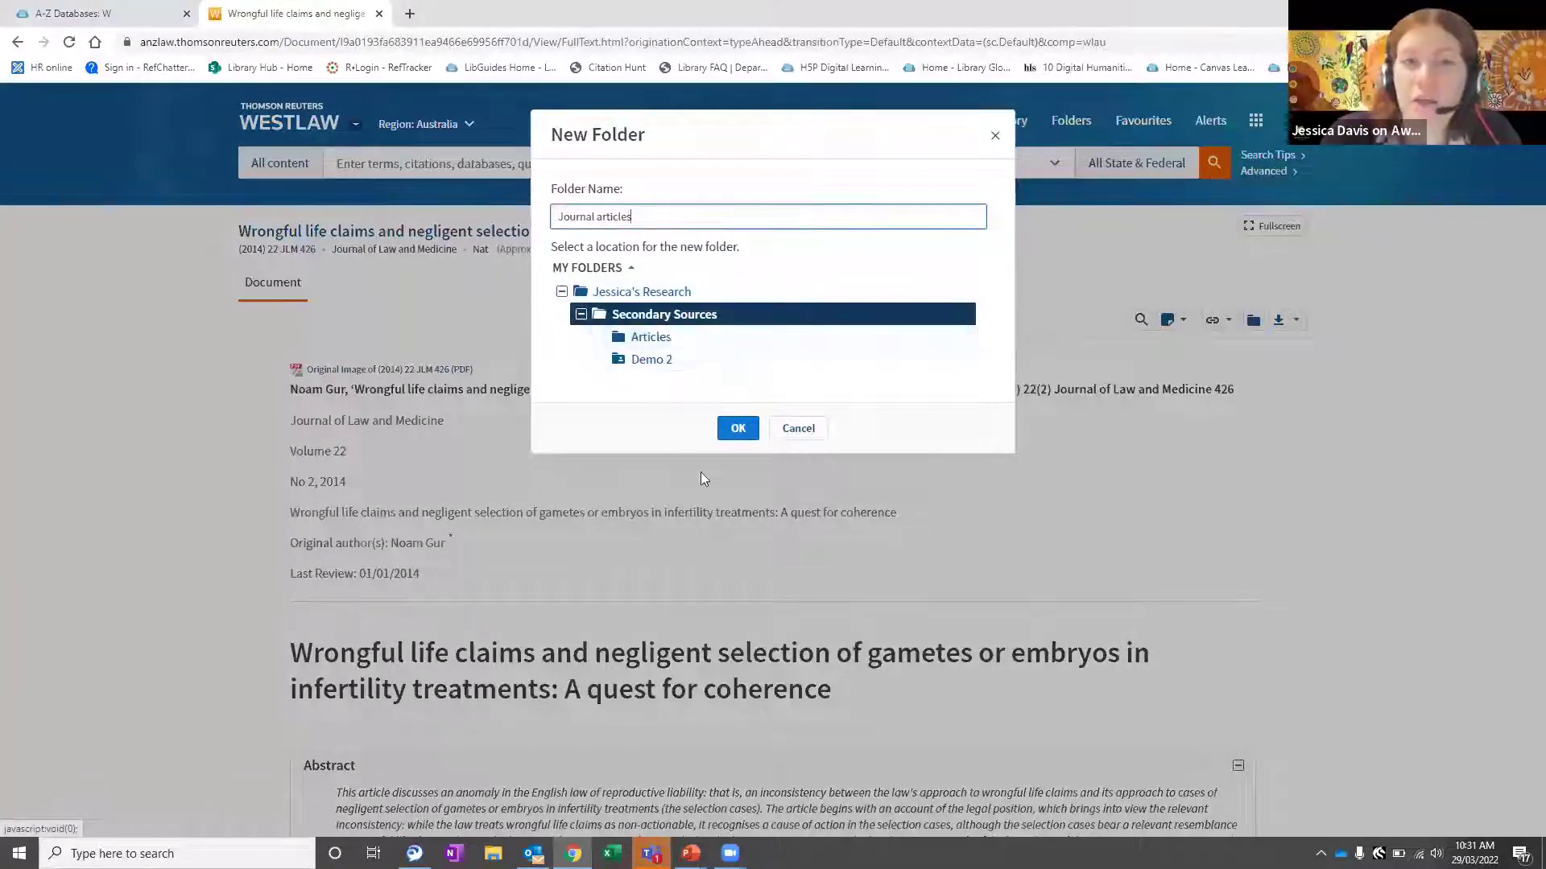
pyautogui.click(739, 435)
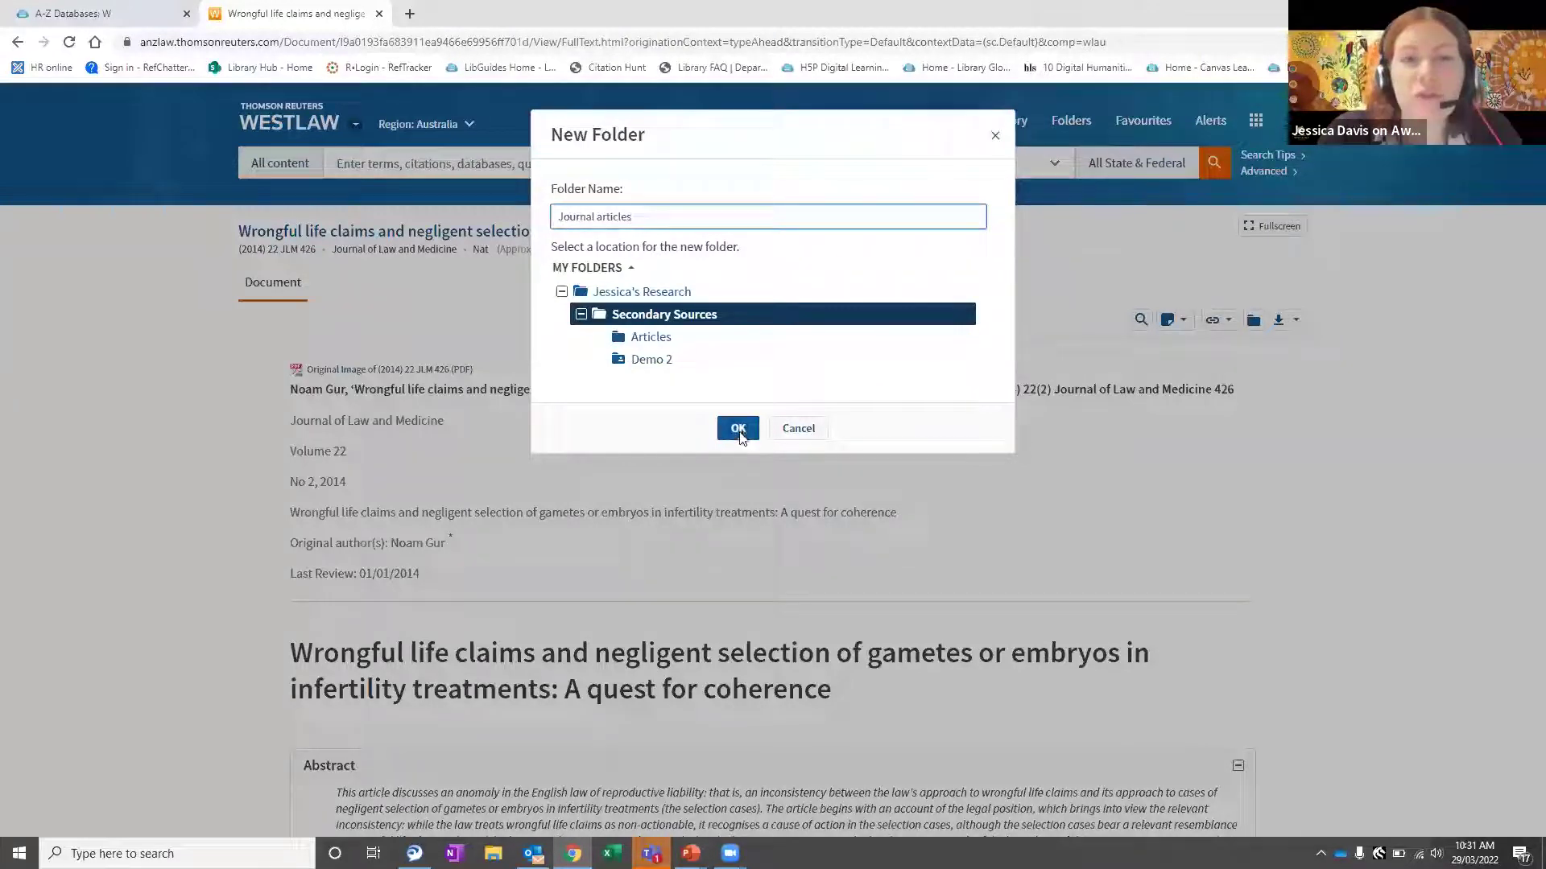
pyautogui.click(740, 434)
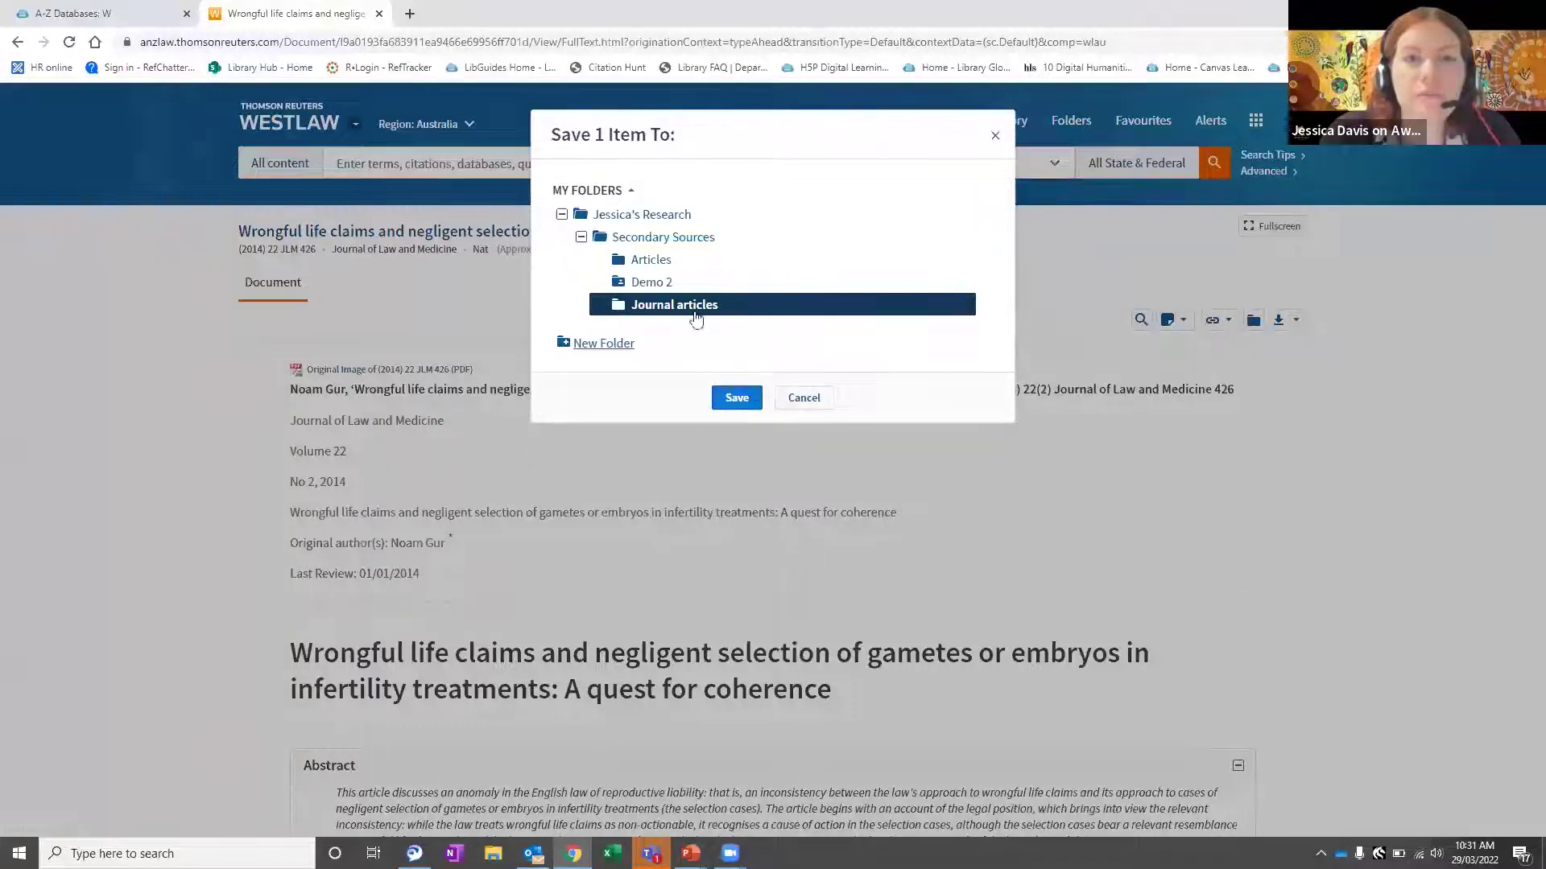
pyautogui.click(735, 397)
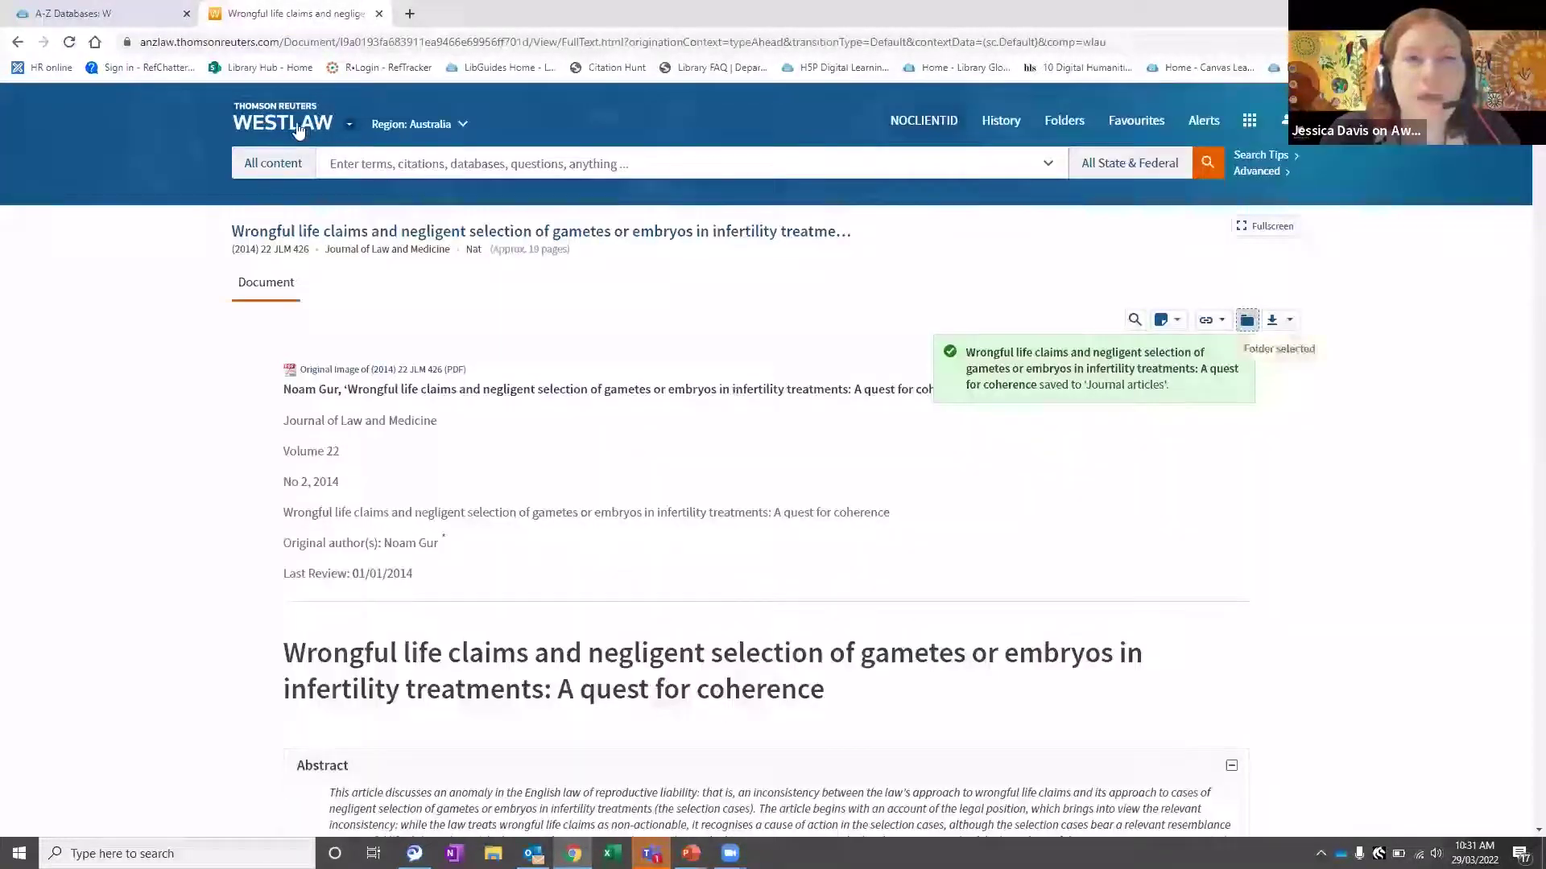
# - Return to the home page and open the saved "Wrongful life claims" article from the Journal articles folder
pyautogui.click(298, 129)
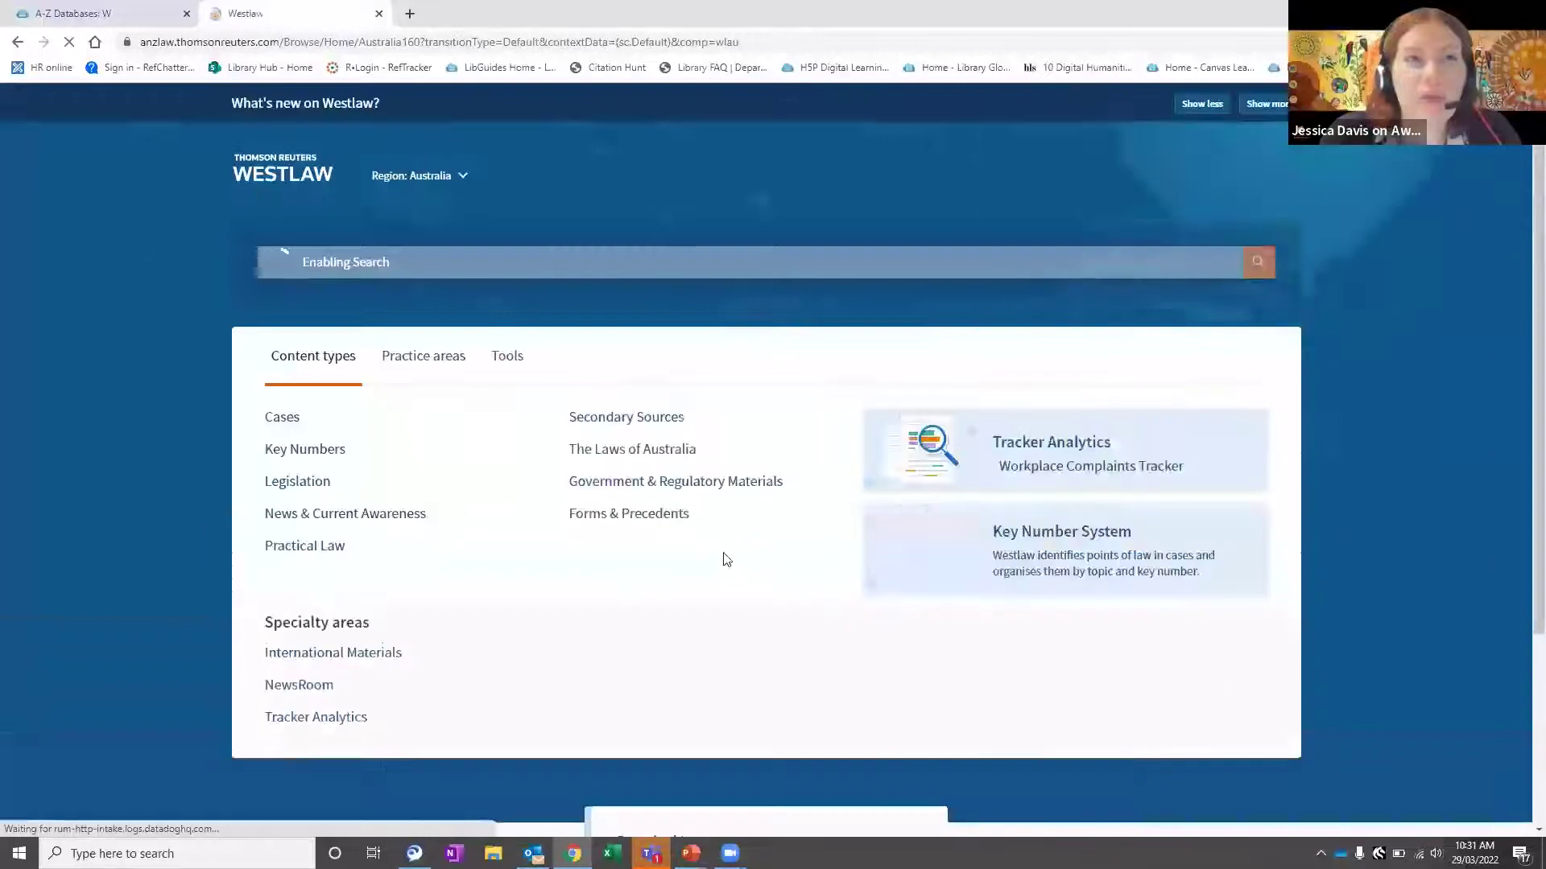
pyautogui.scroll(-3, 721, 556)
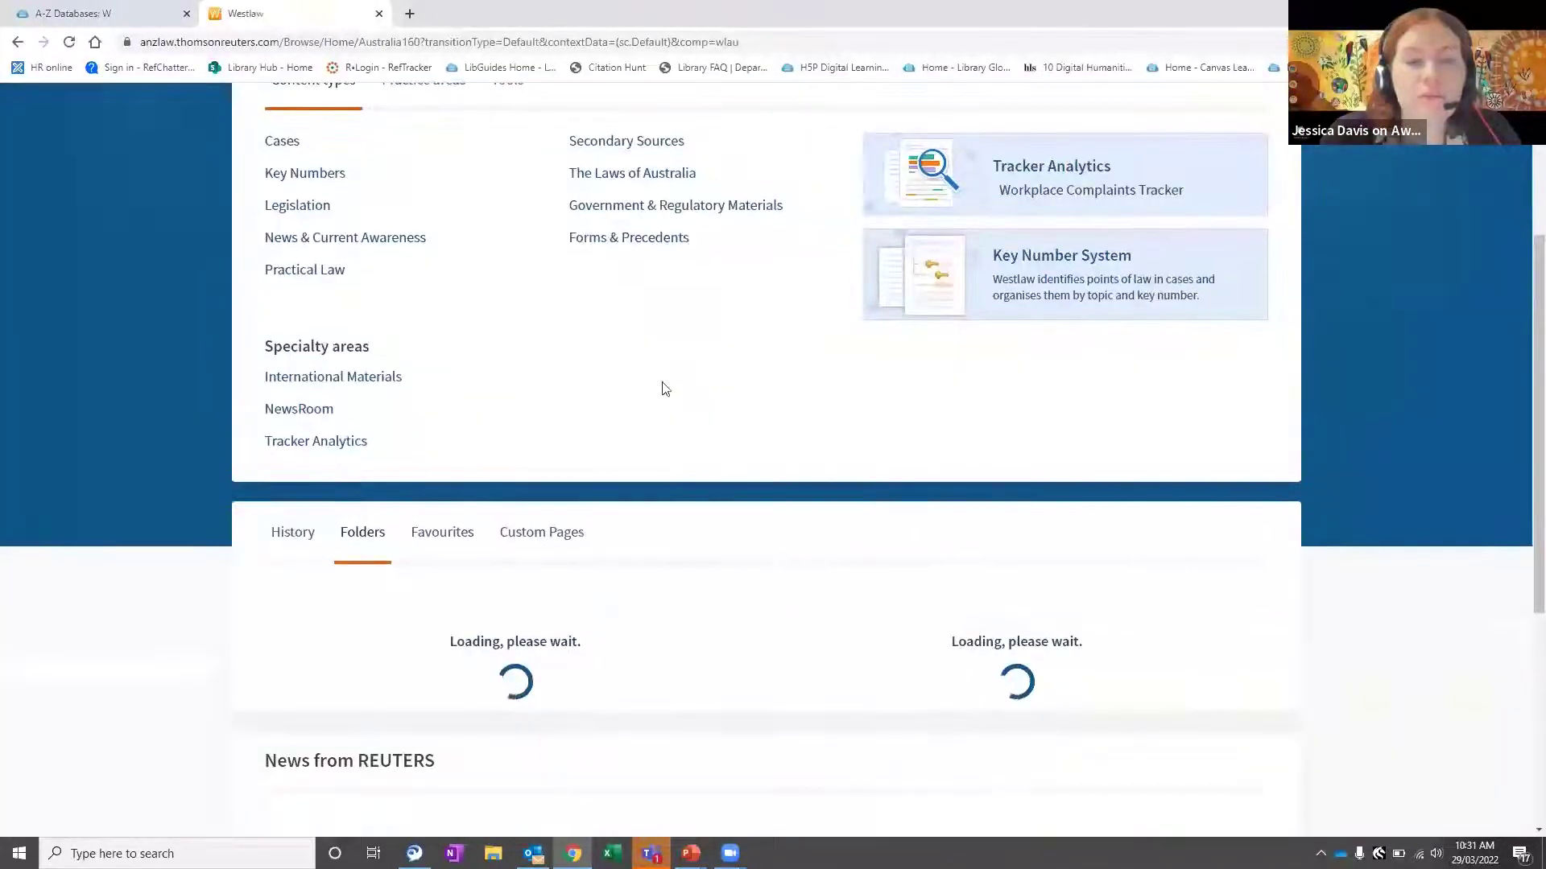
pyautogui.scroll(-2, 649, 379)
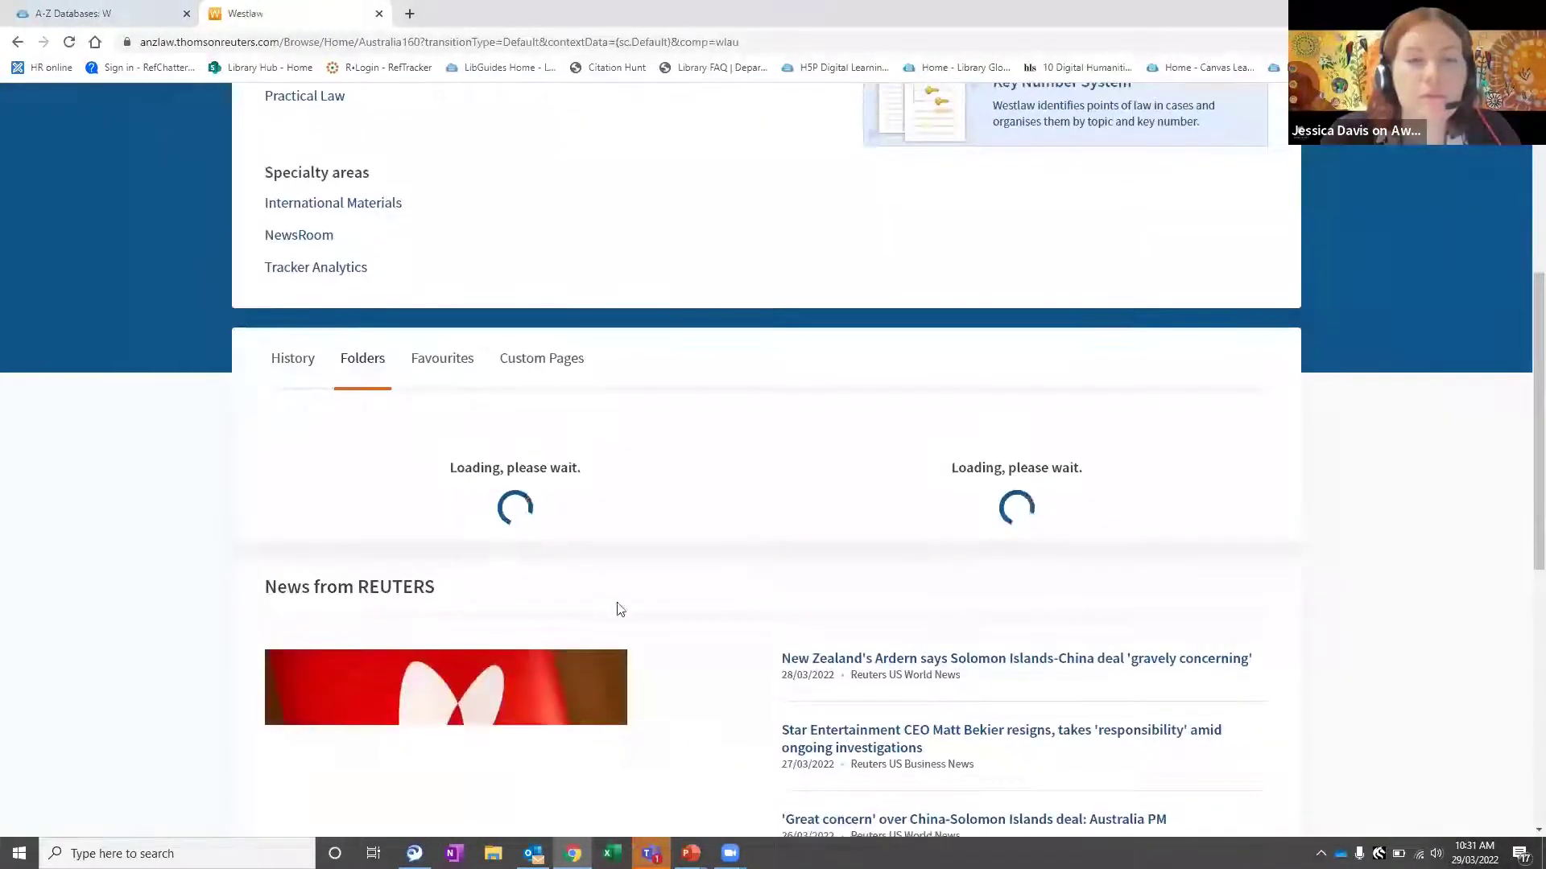
pyautogui.scroll(-1, 557, 632)
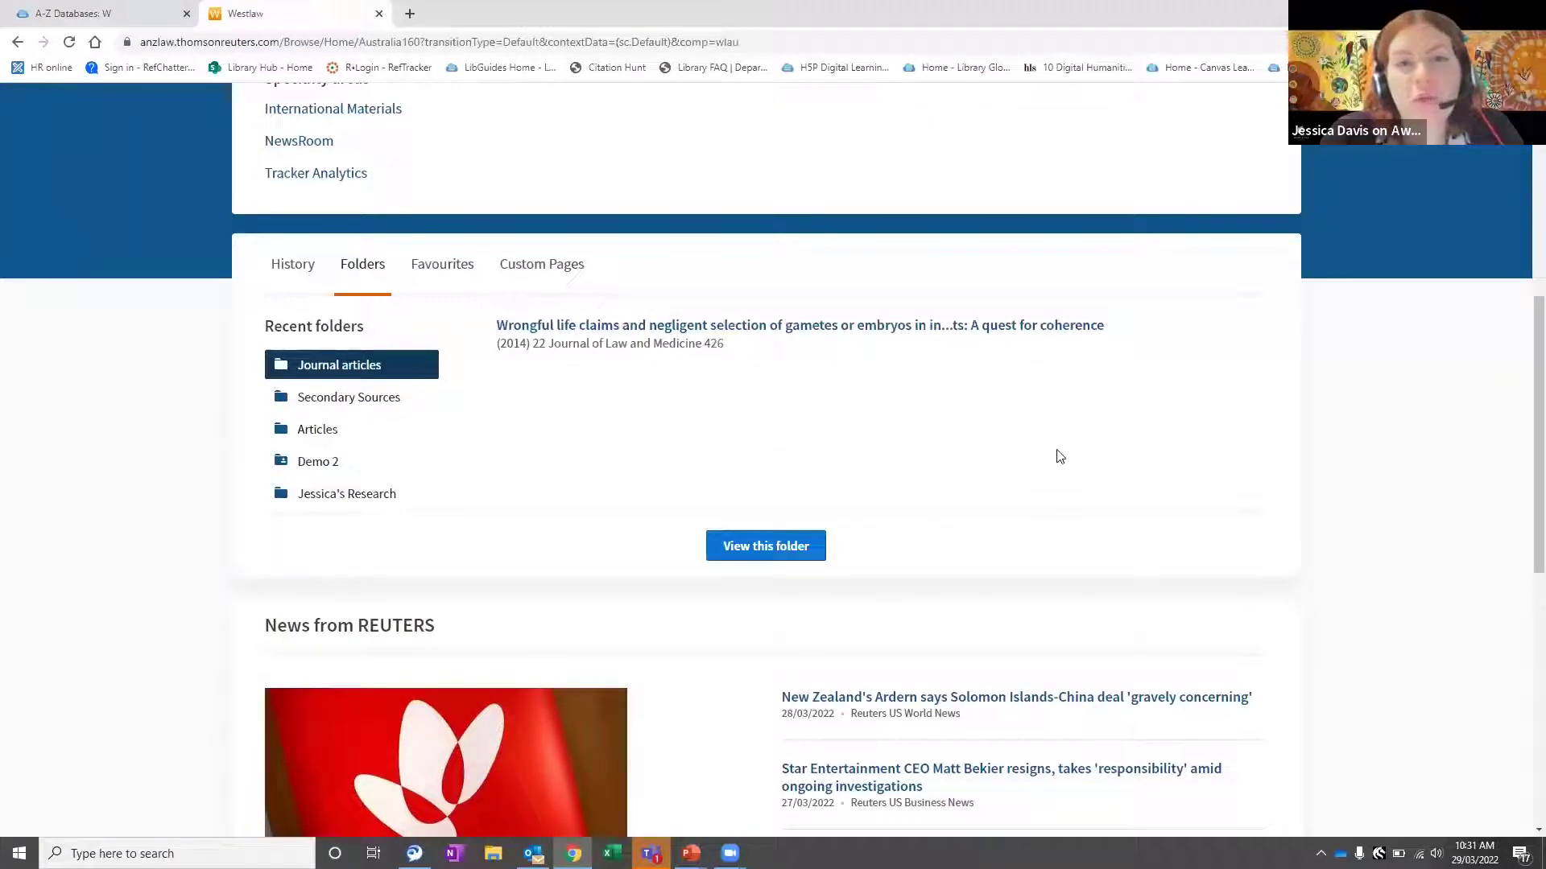
pyautogui.click(805, 331)
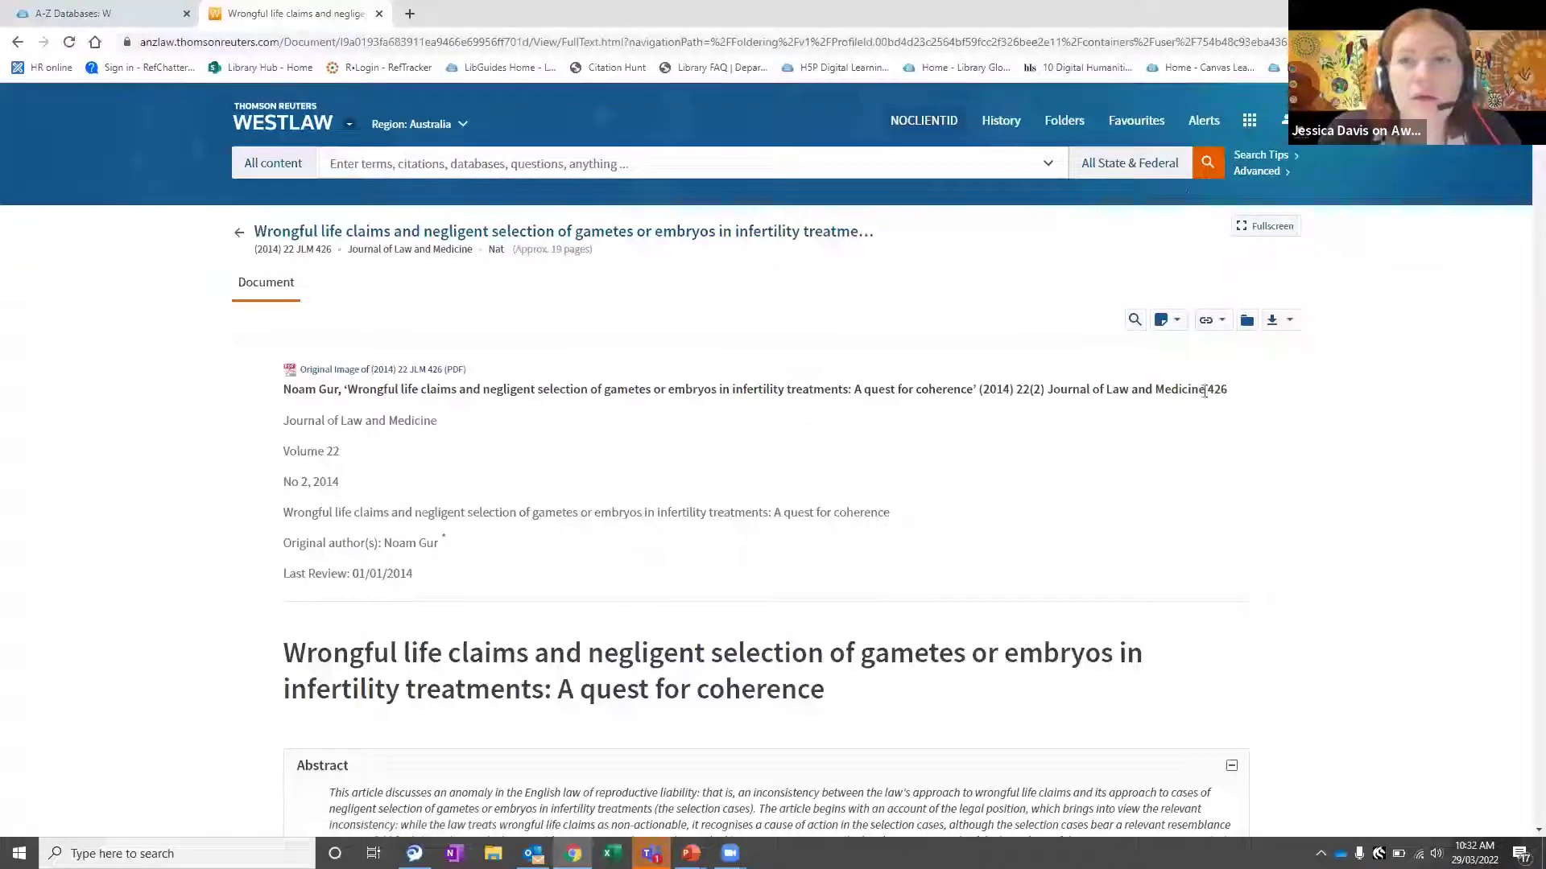
# - Add and save the document level note "Great article for first assessment" on the open article
pyautogui.click(1160, 322)
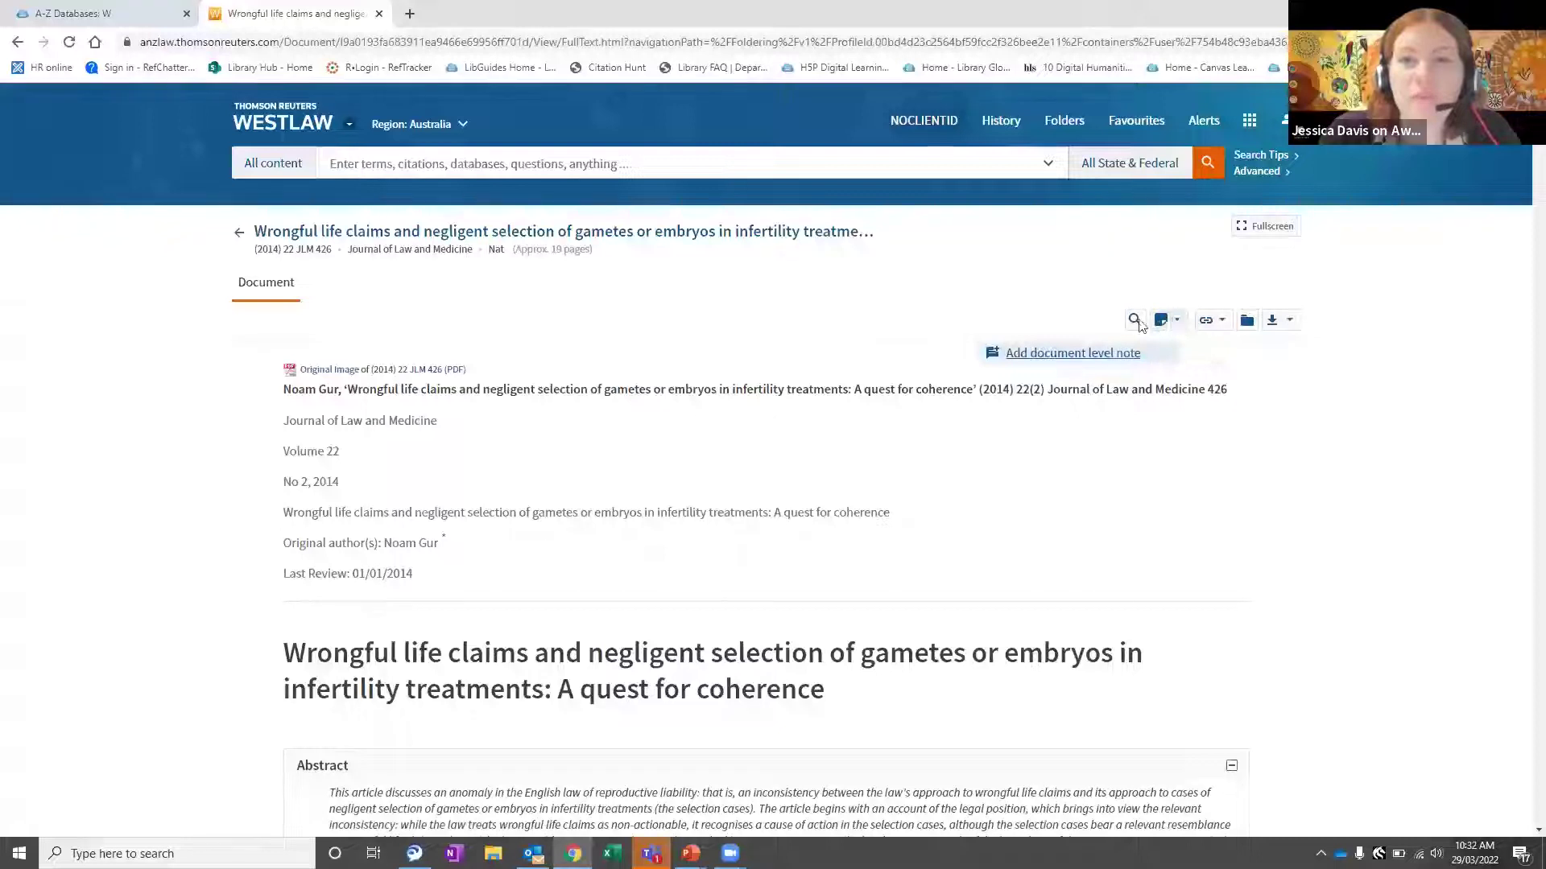
pyautogui.click(1039, 355)
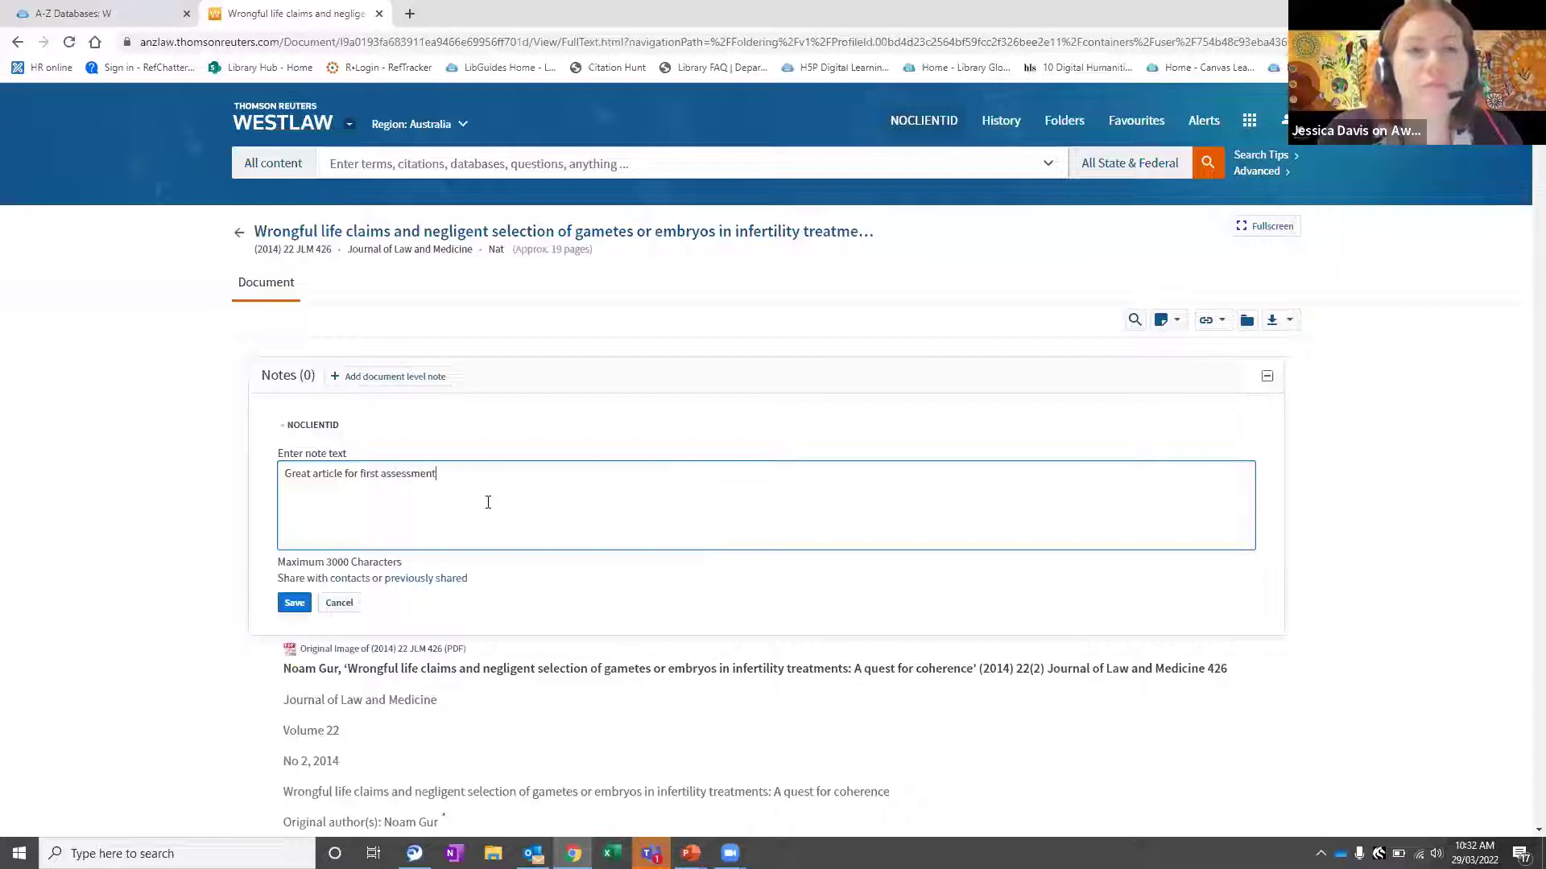
pyautogui.click(294, 603)
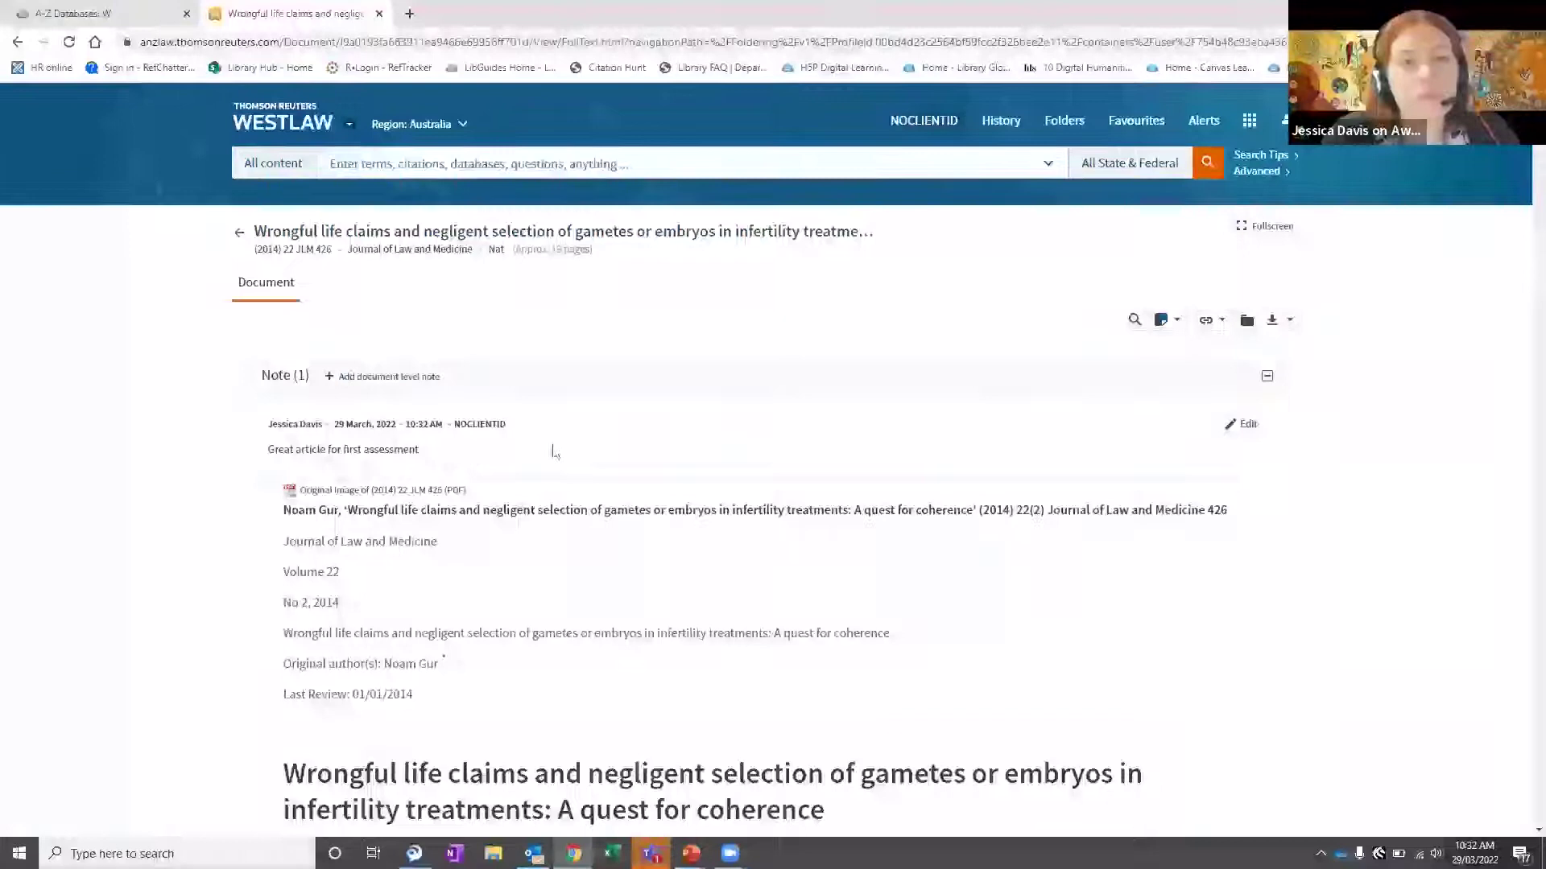
pyautogui.scroll(-10, 930, 610)
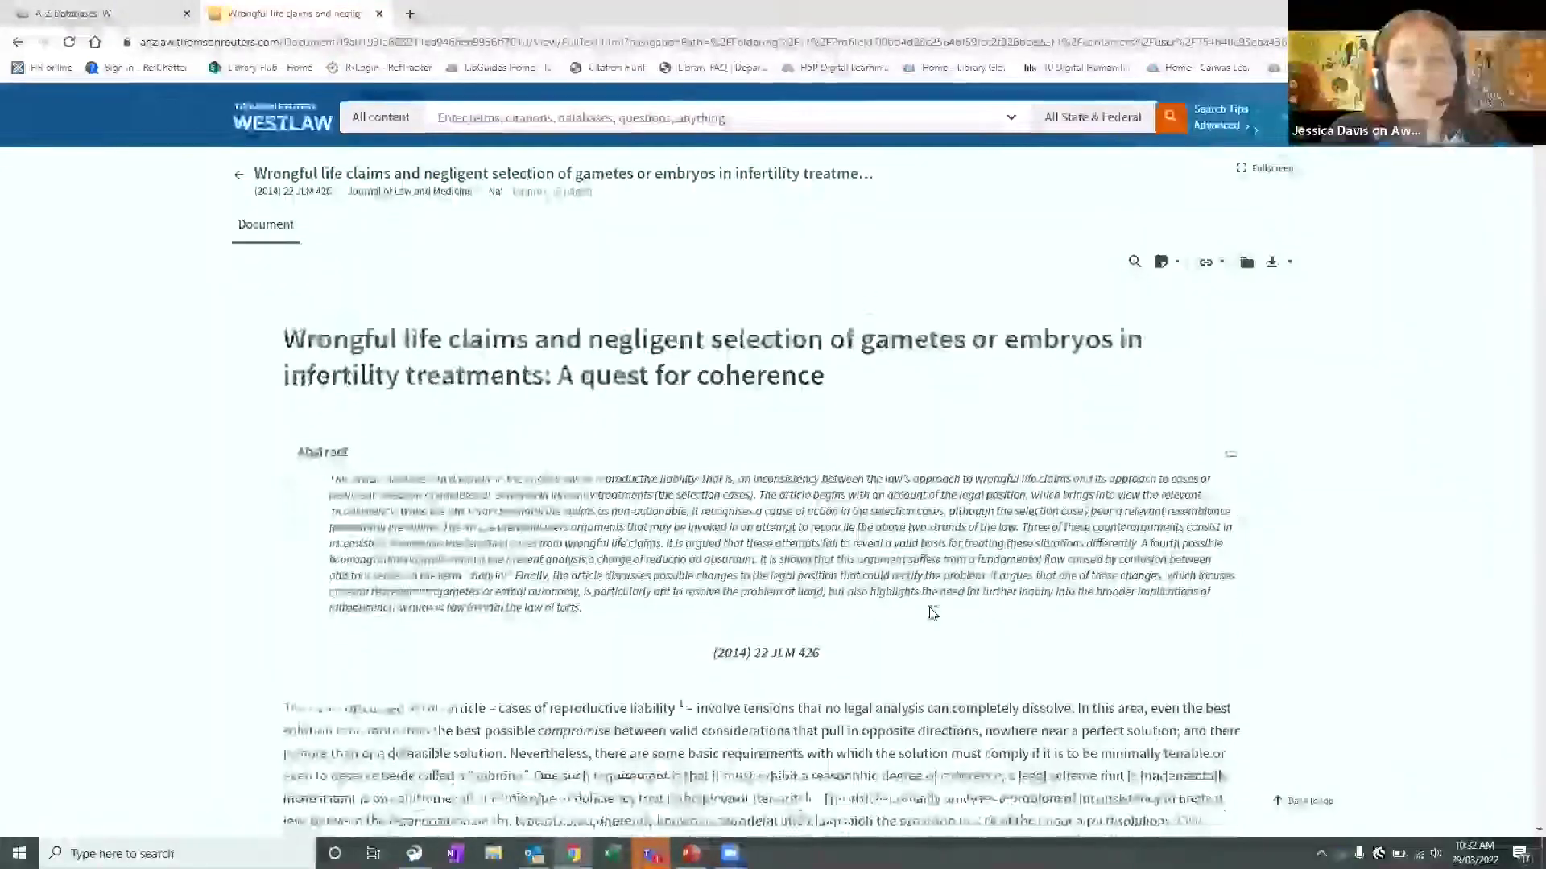
pyautogui.scroll(-5, 929, 605)
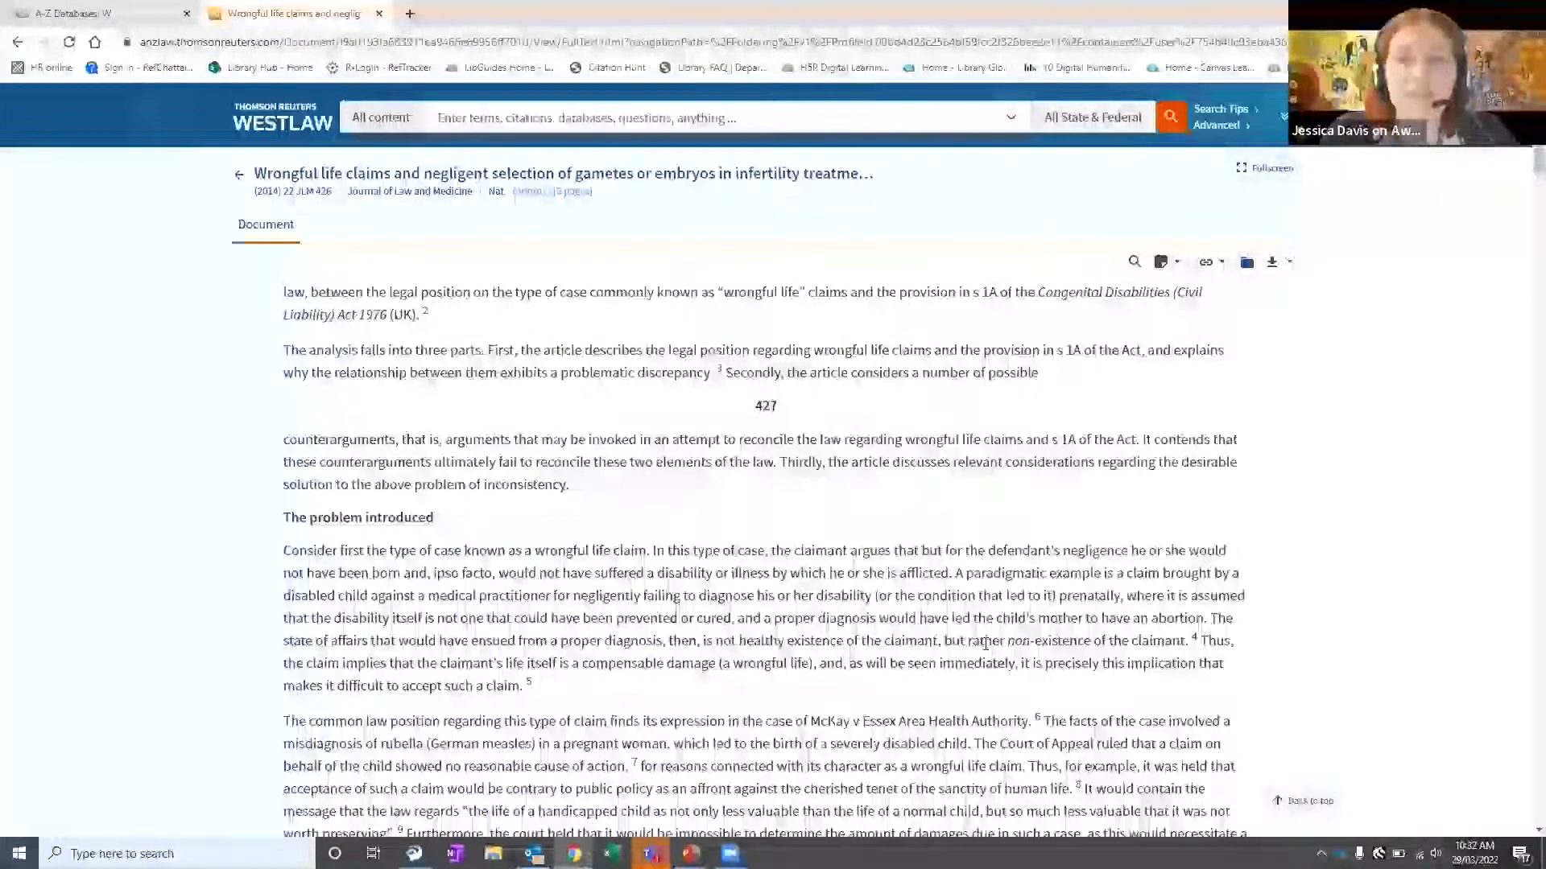
pyautogui.scroll(-1, 734, 678)
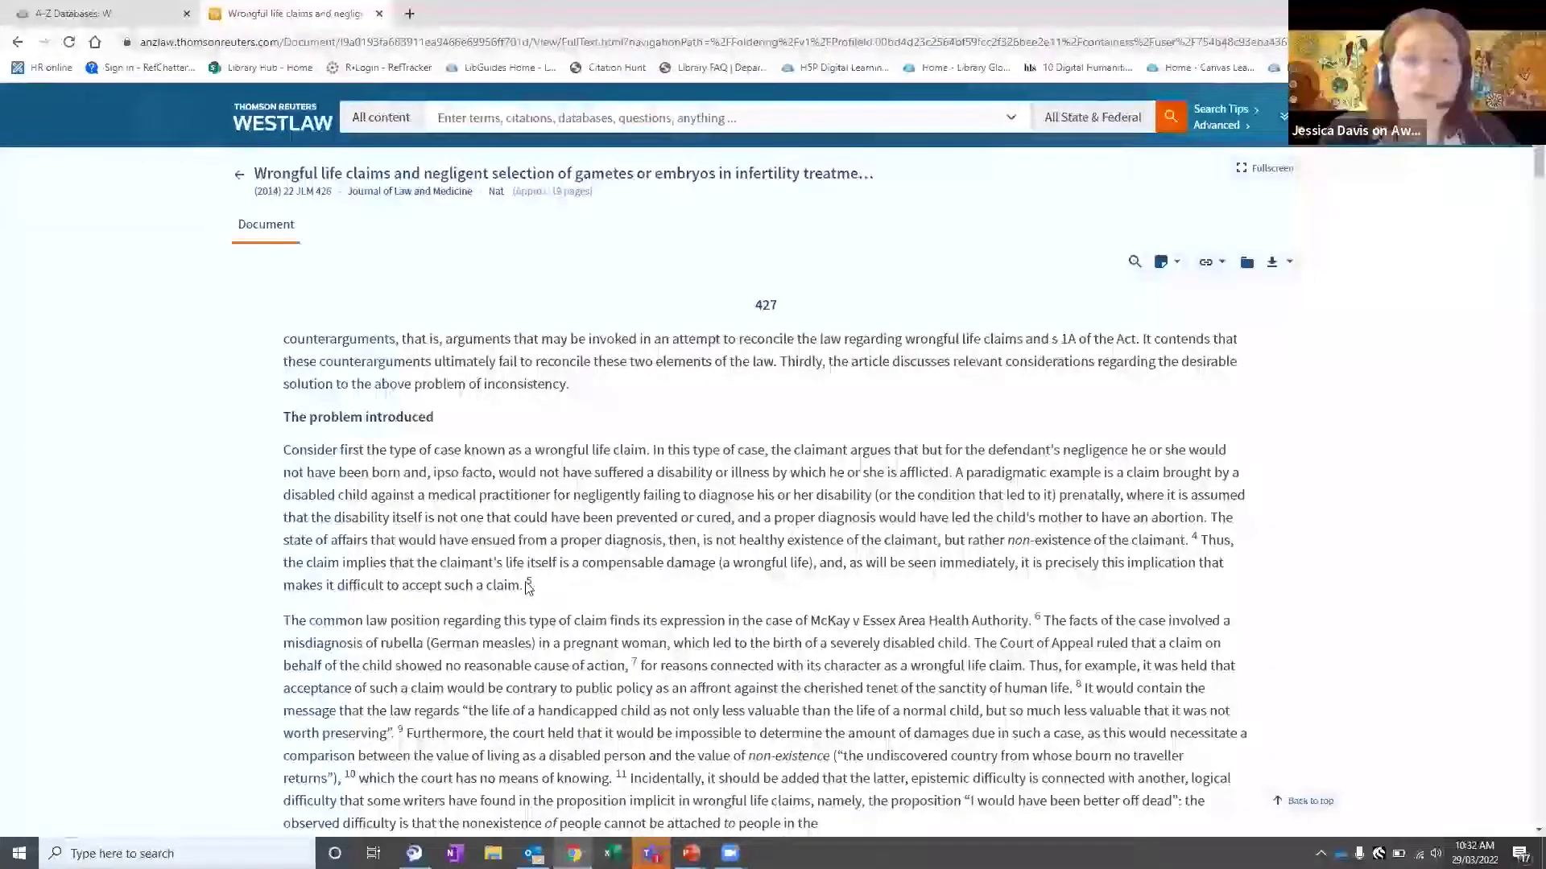
pyautogui.moveTo(528, 590); pyautogui.dragTo(278, 455)
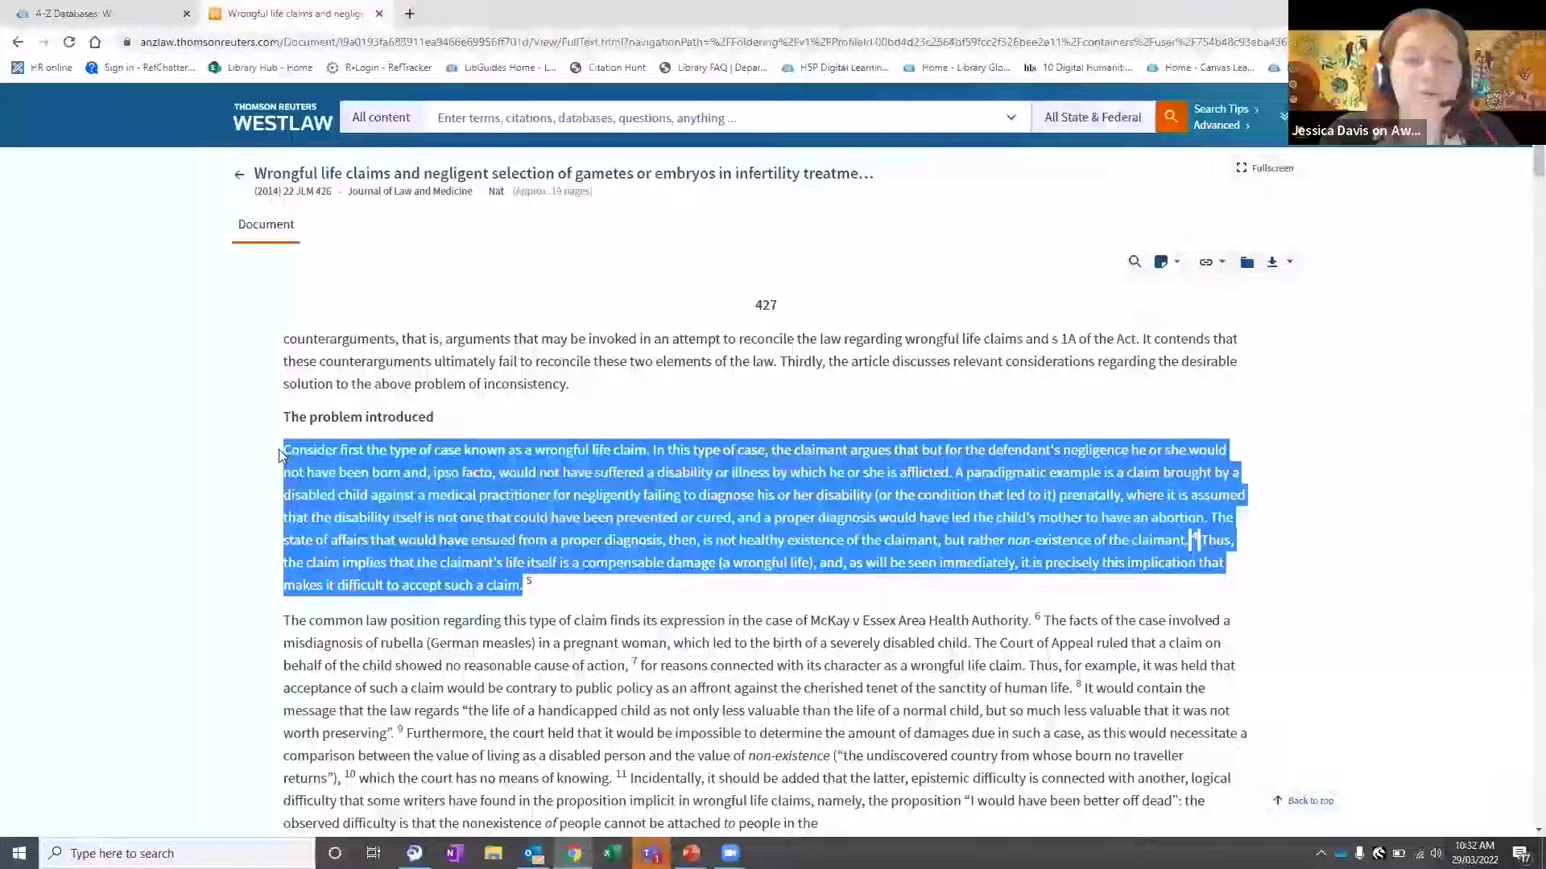
pyautogui.rightClick(995, 550)
pyautogui.click(1045, 526)
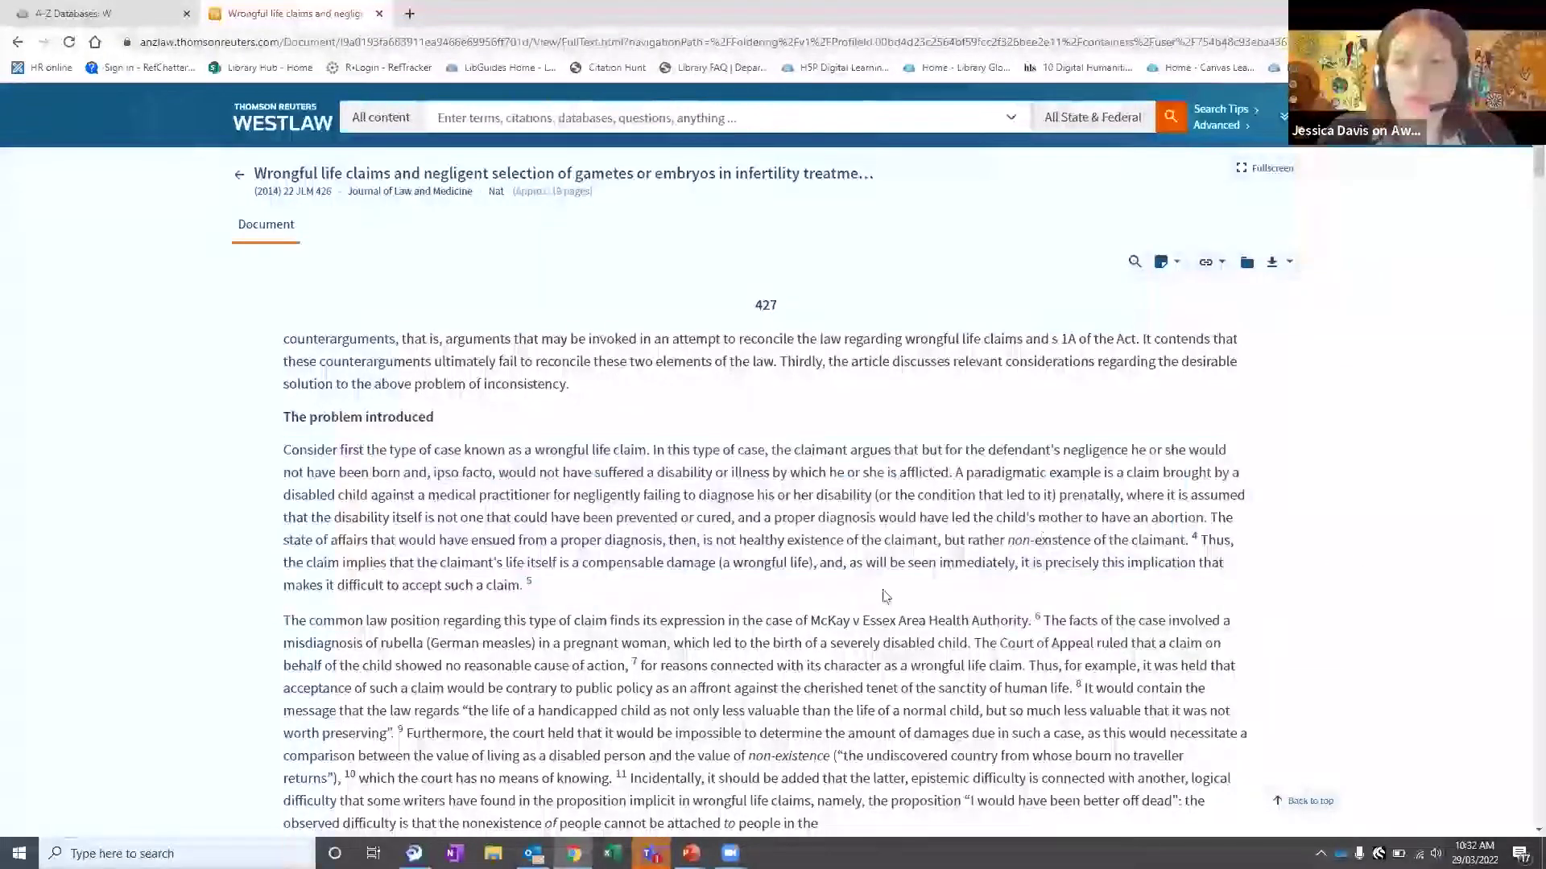
# - Attach a green note reading "best for body of assessment" to the passage on epistemic difficulty just before page 428
pyautogui.scroll(-2, 845, 612)
pyautogui.moveTo(826, 672); pyautogui.dragTo(755, 620)
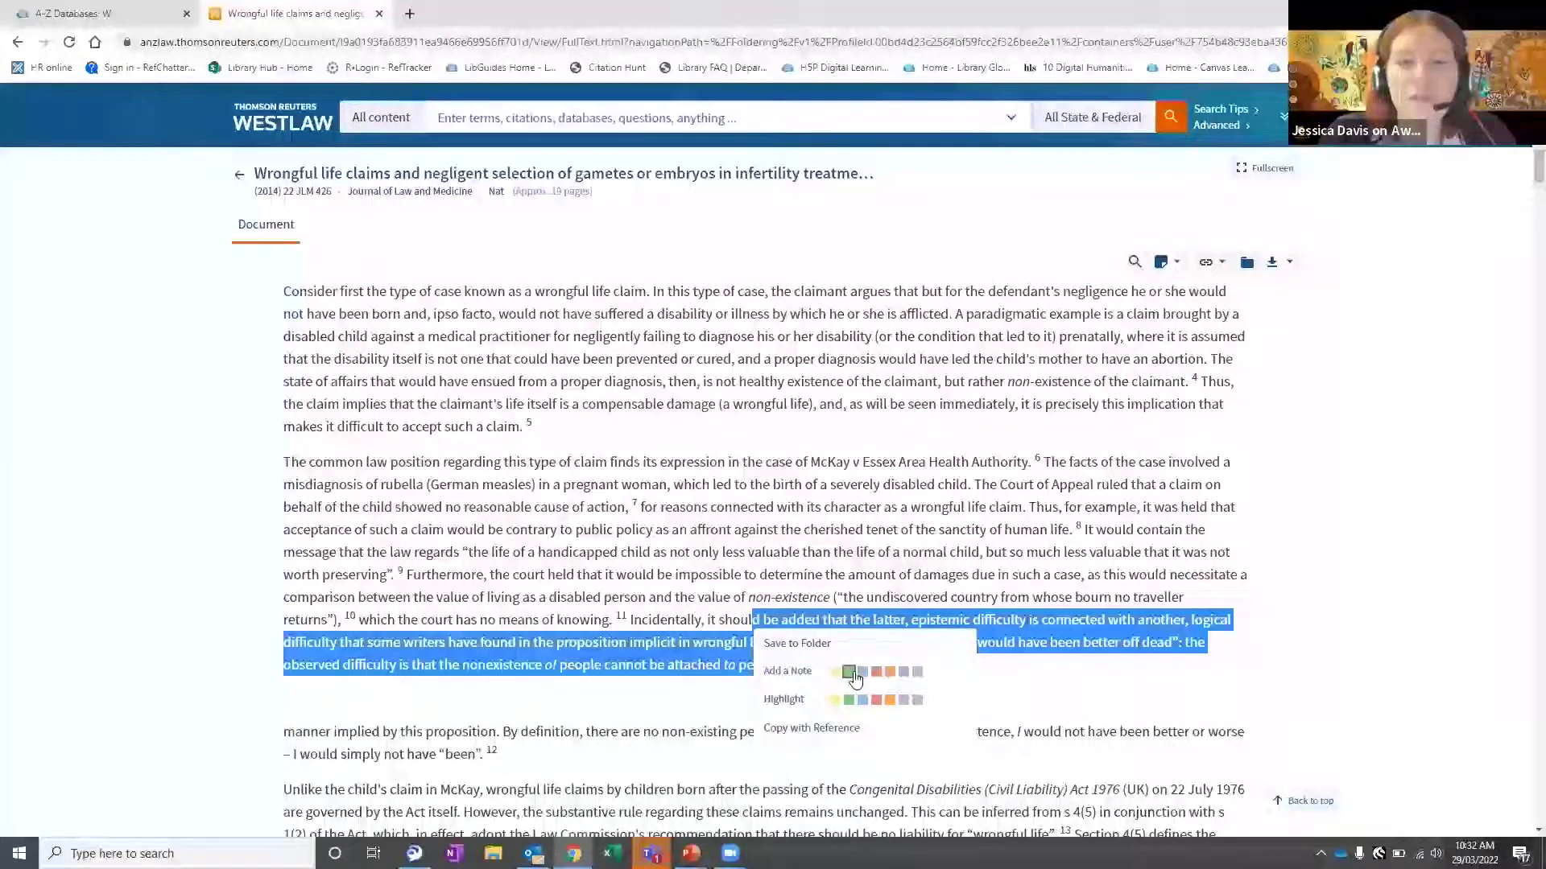
pyautogui.click(848, 672)
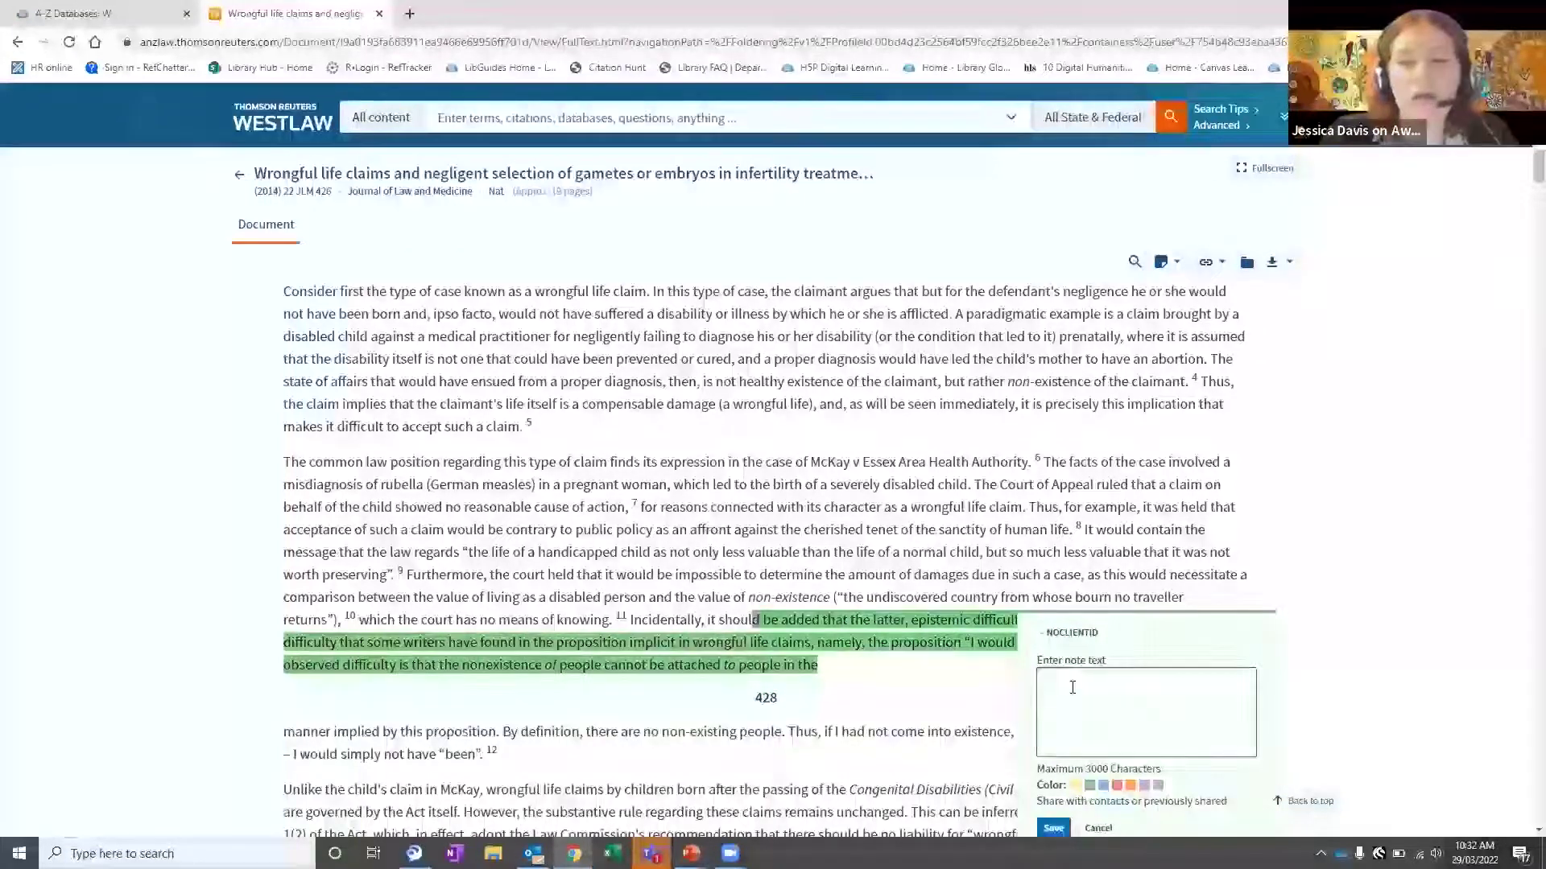
pyautogui.write('best fr')
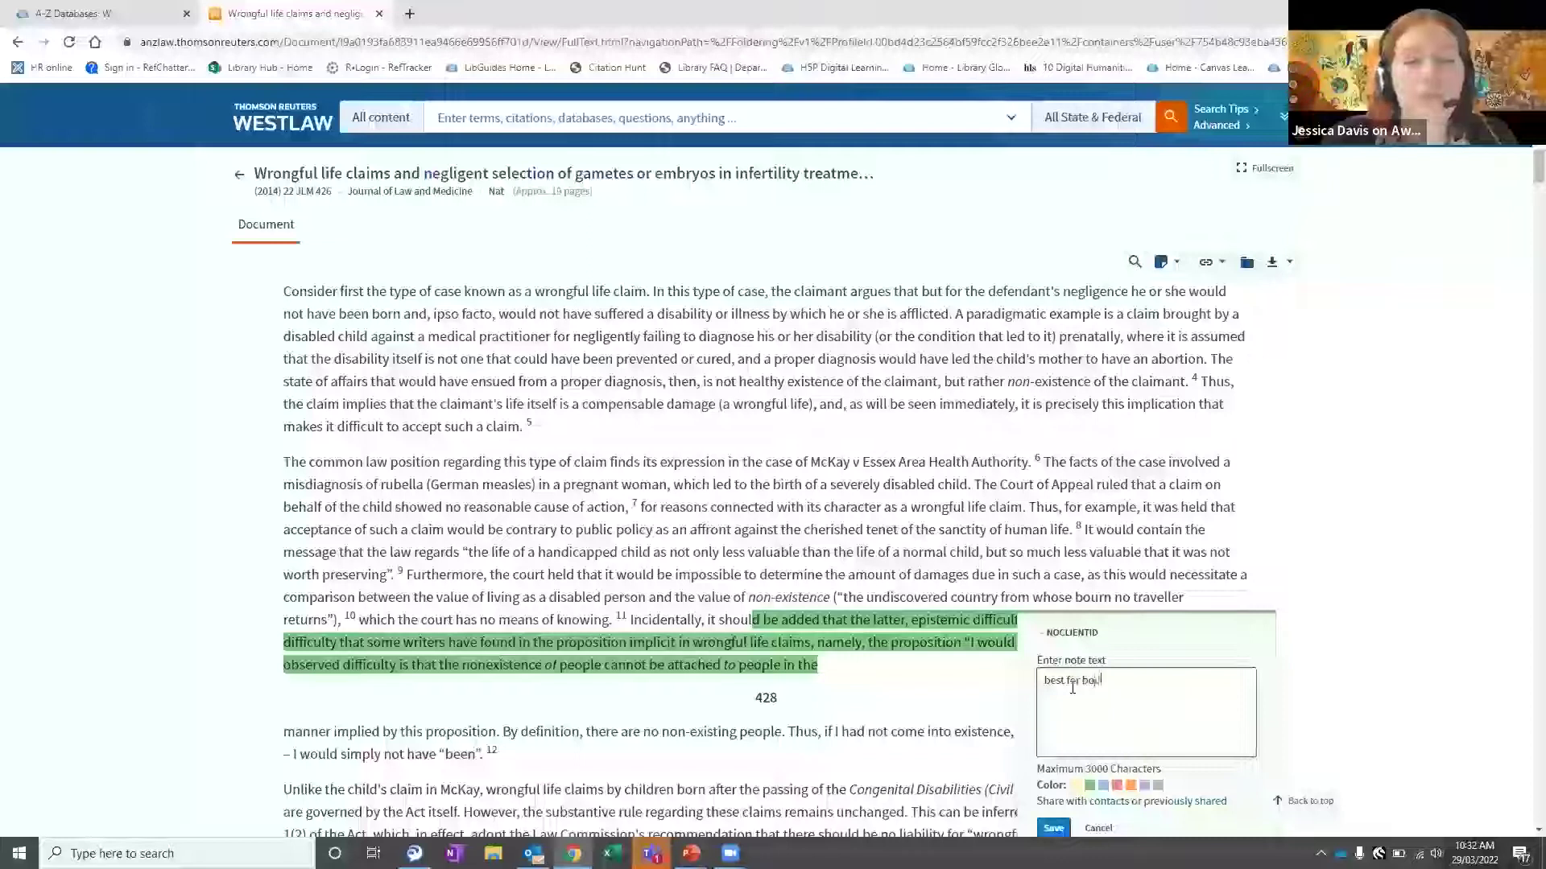
pyautogui.write(' body of assessment')
pyautogui.click(1053, 828)
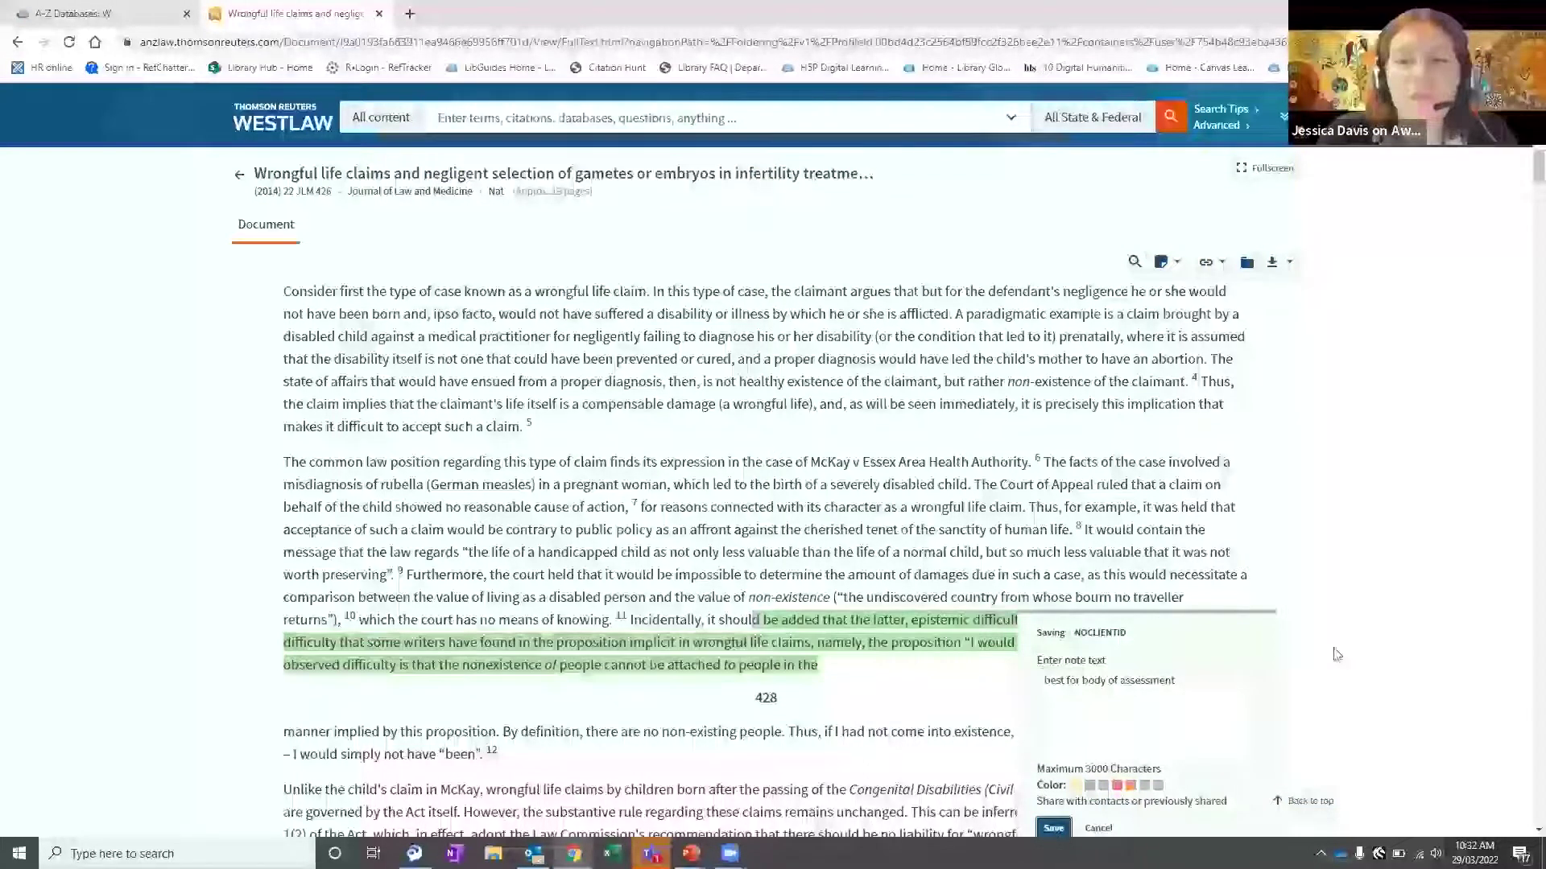
# - View the saved note on the green passage and close it again
pyautogui.scroll(-2, 879, 702)
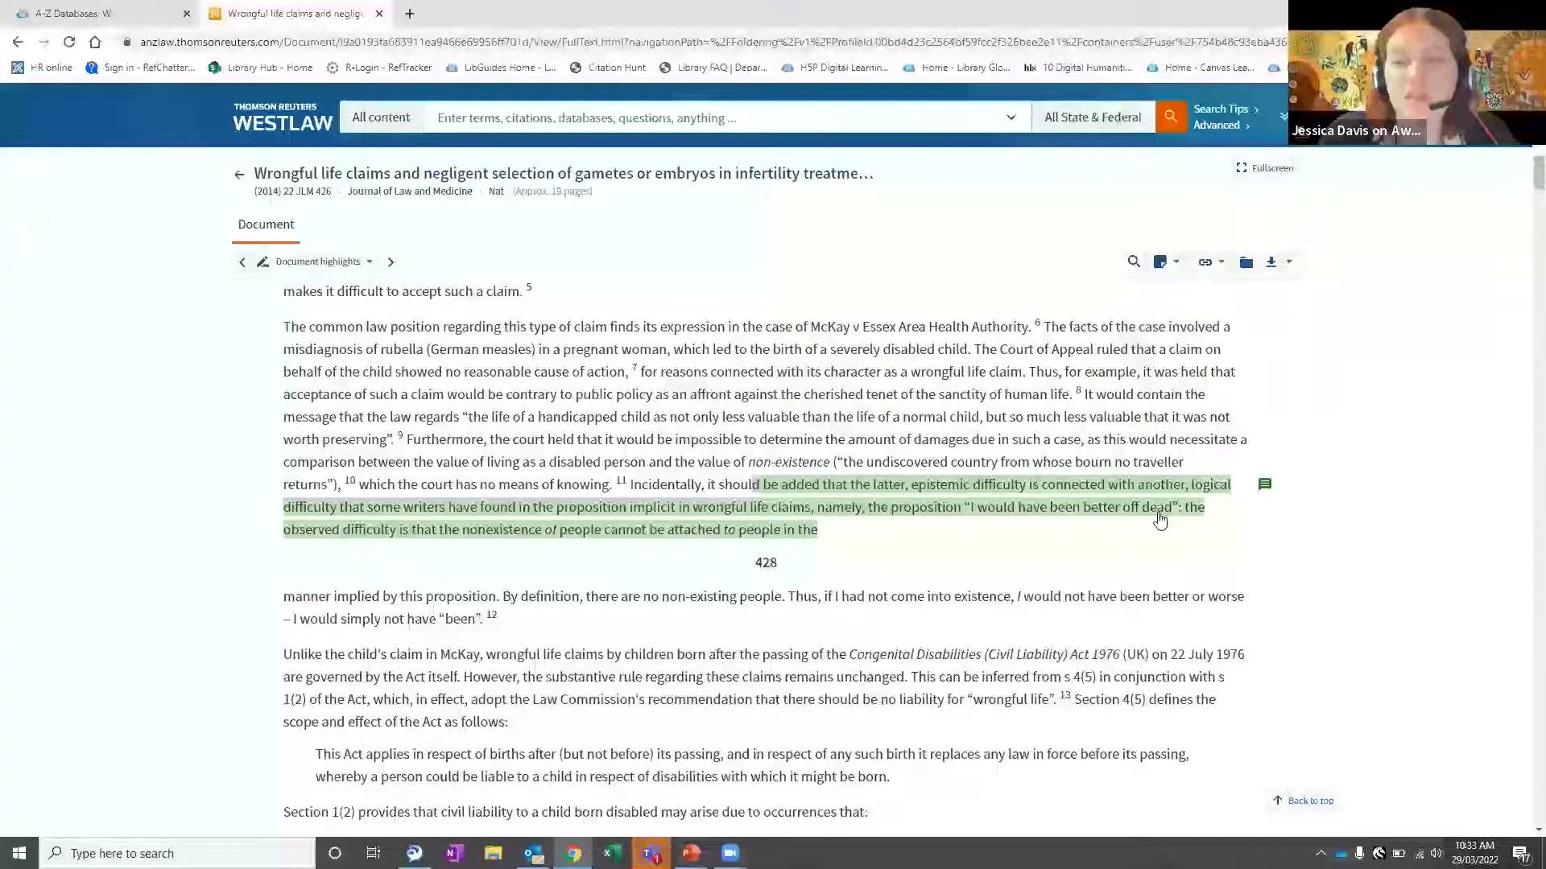
pyautogui.click(1266, 487)
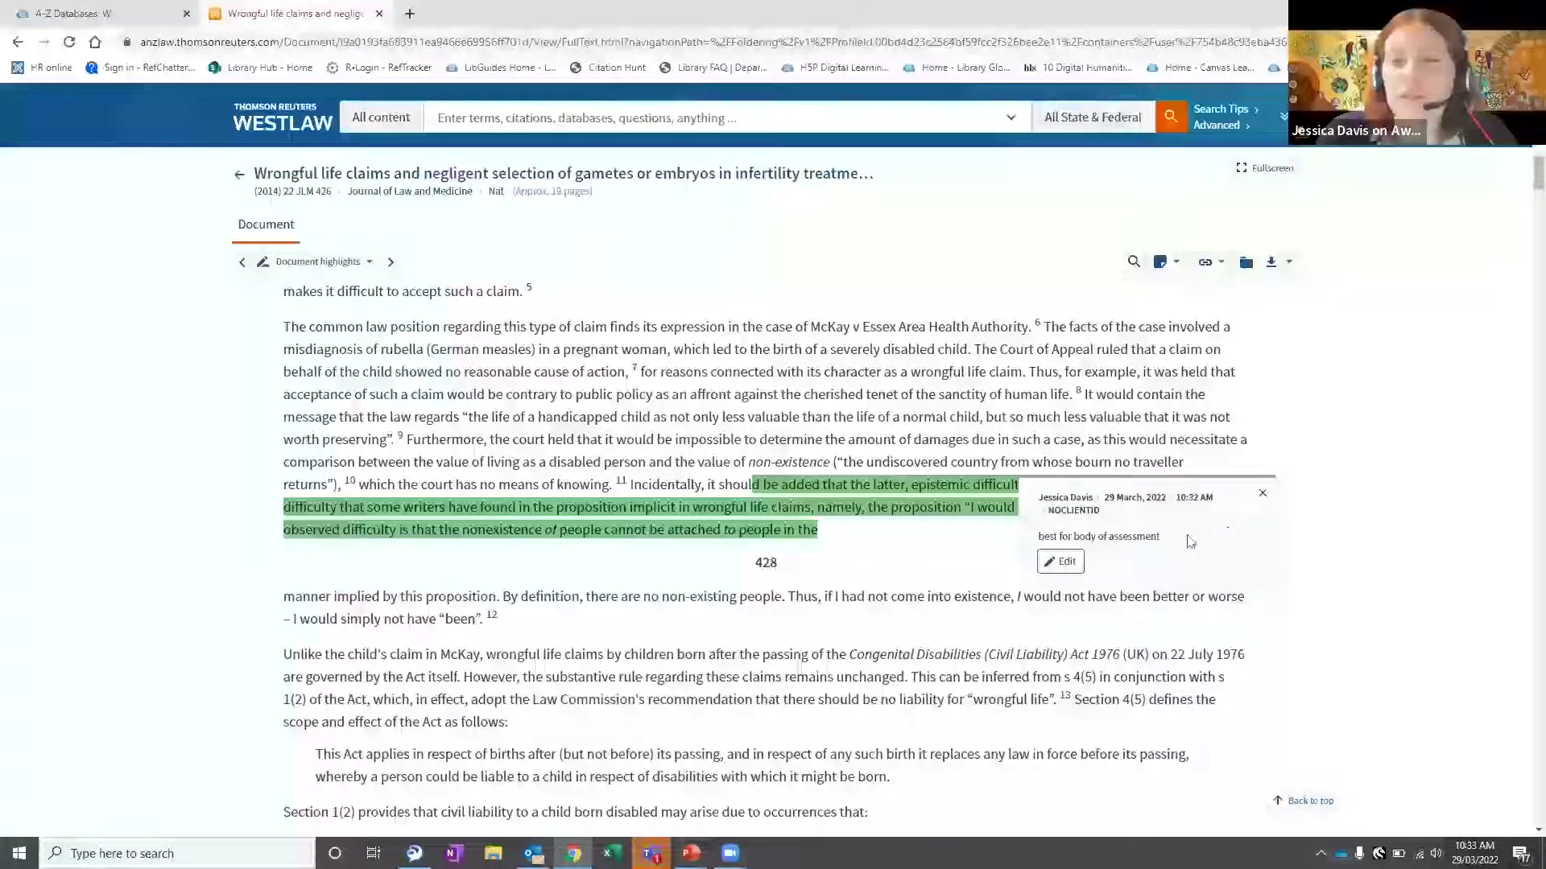
pyautogui.click(1261, 492)
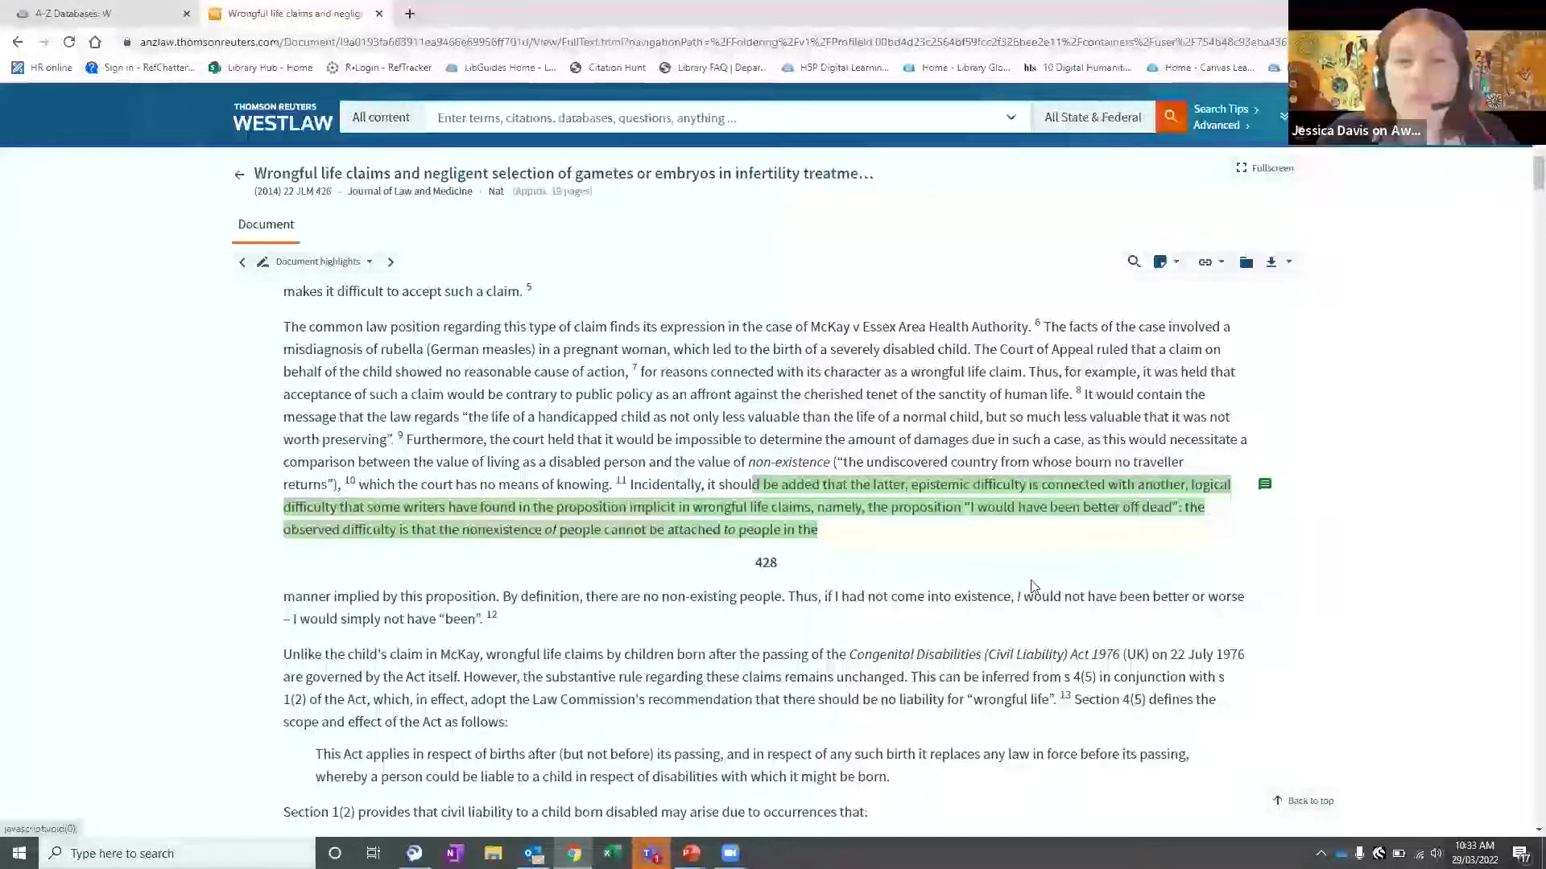
# - Highlight in red the passage from "itself. However, the substantive rule" to "scope and effect of the Act as follows"
pyautogui.scroll(-2, 805, 579)
pyautogui.moveTo(507, 570); pyautogui.dragTo(433, 527)
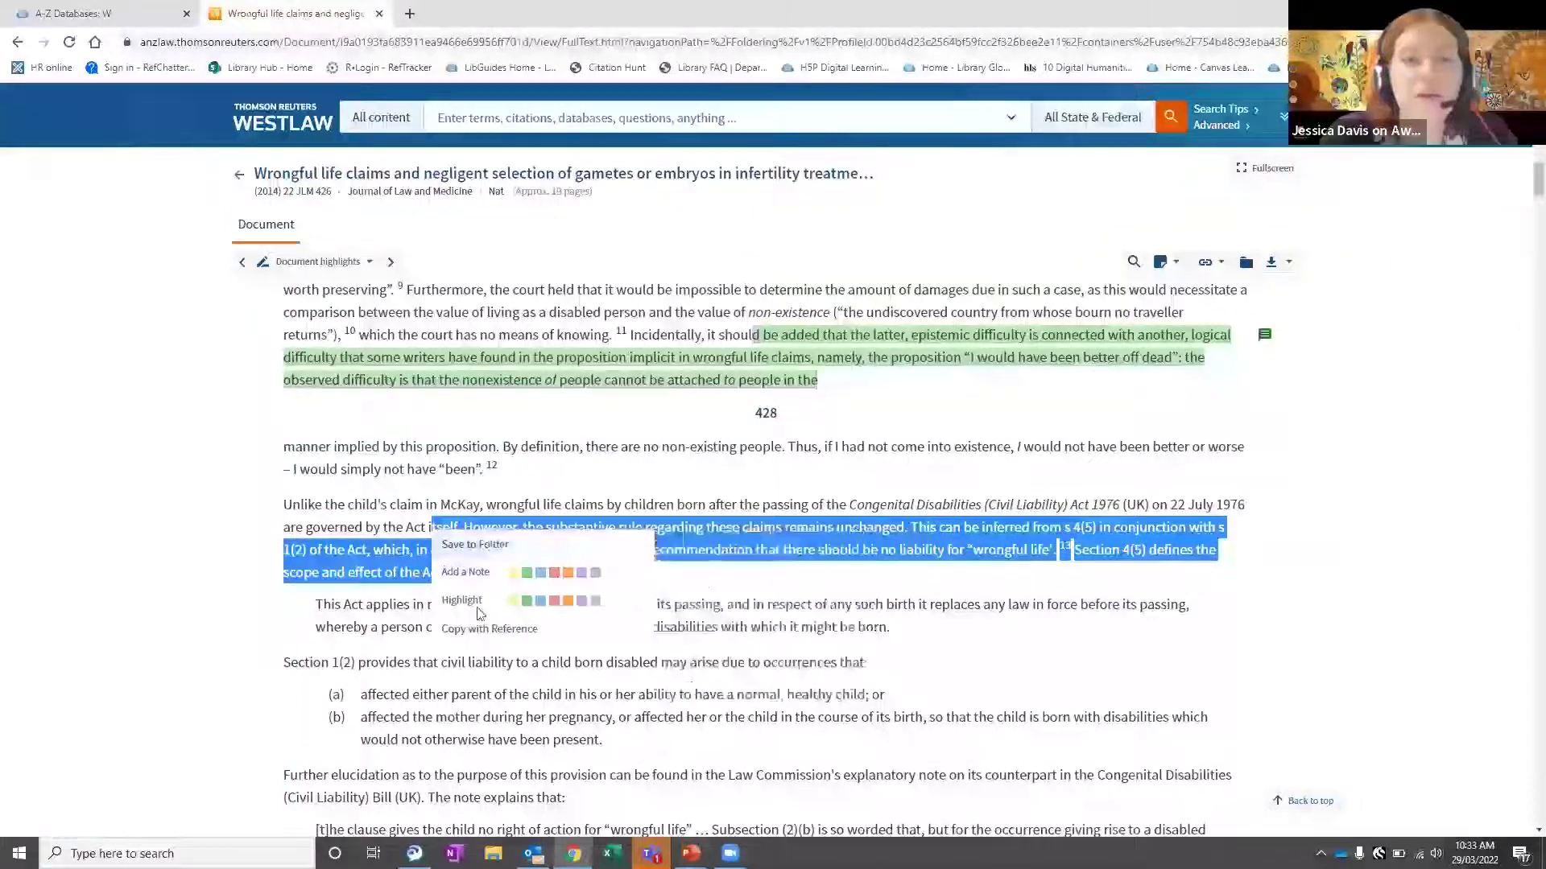
pyautogui.click(553, 600)
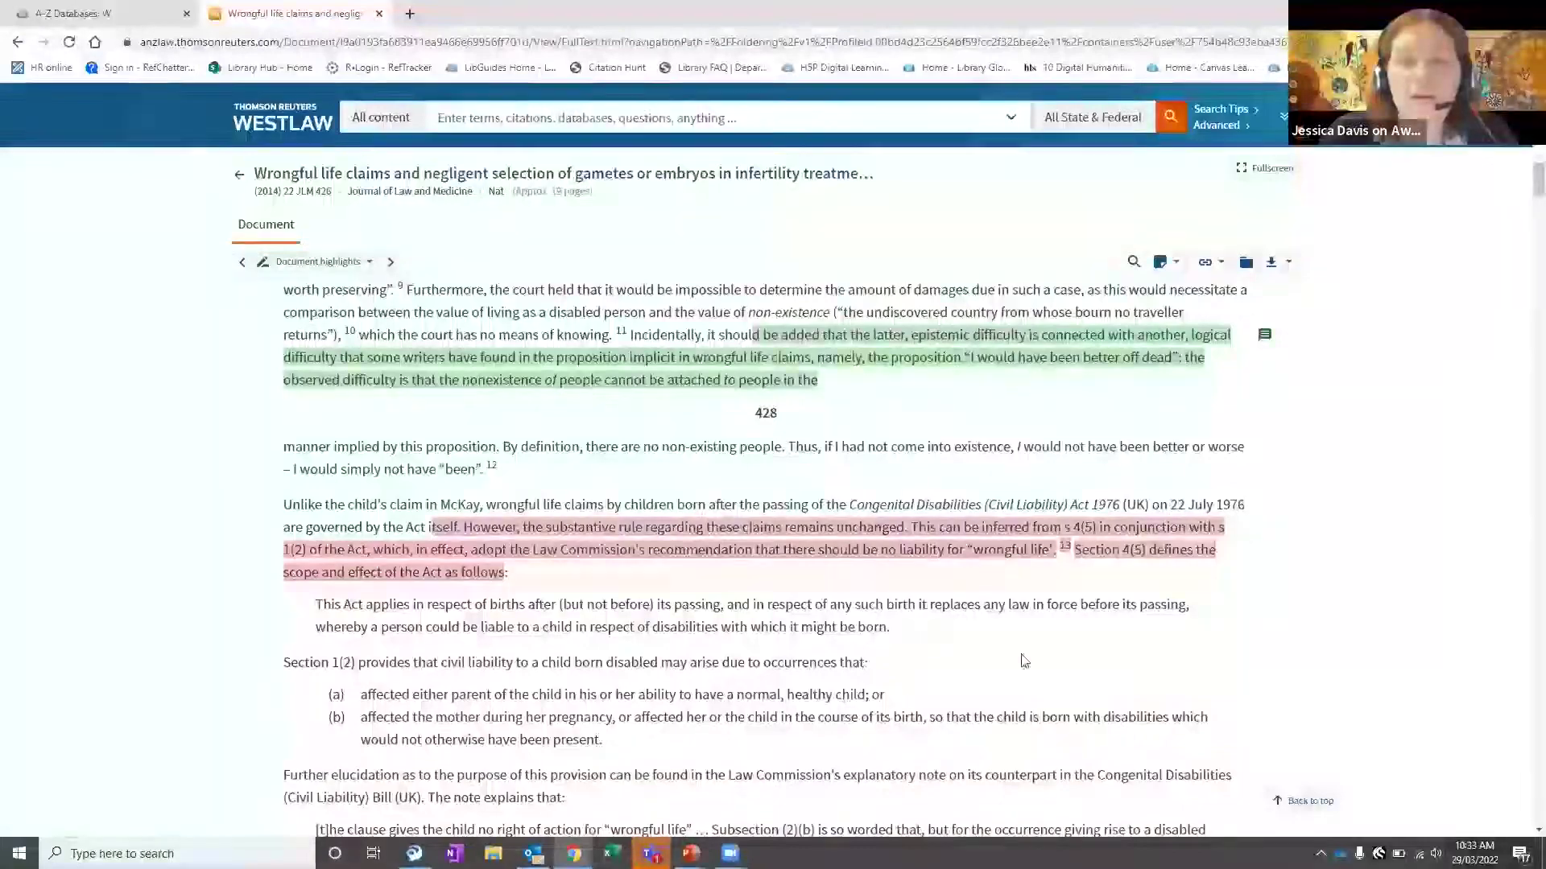
# - View the contacts available for sharing all annotations on the article, and cancel without sharing
pyautogui.scroll(15, 1061, 700)
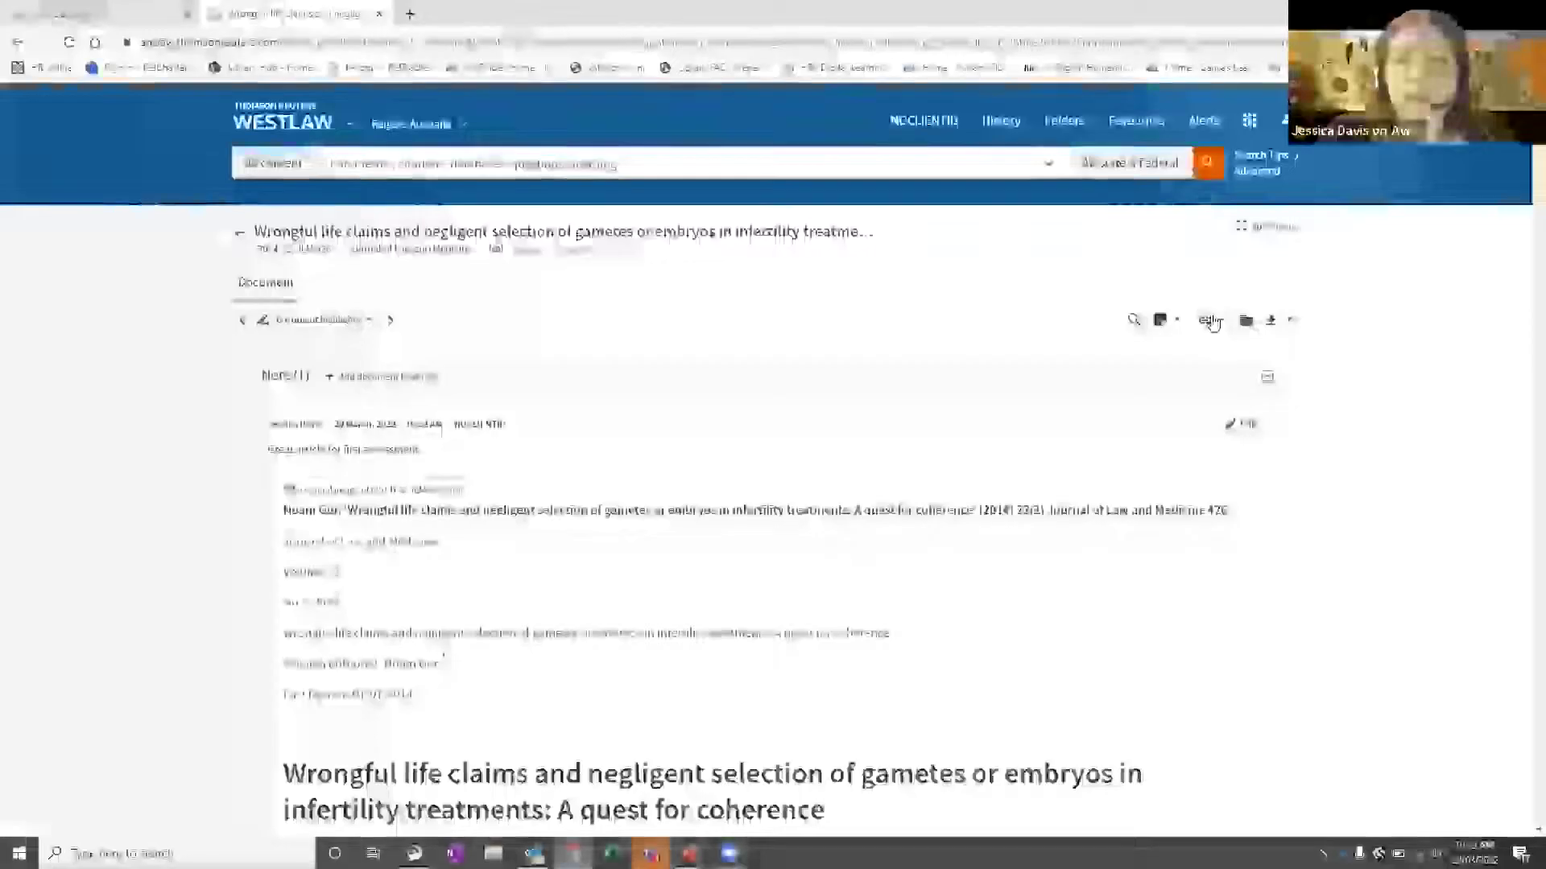
pyautogui.click(1171, 325)
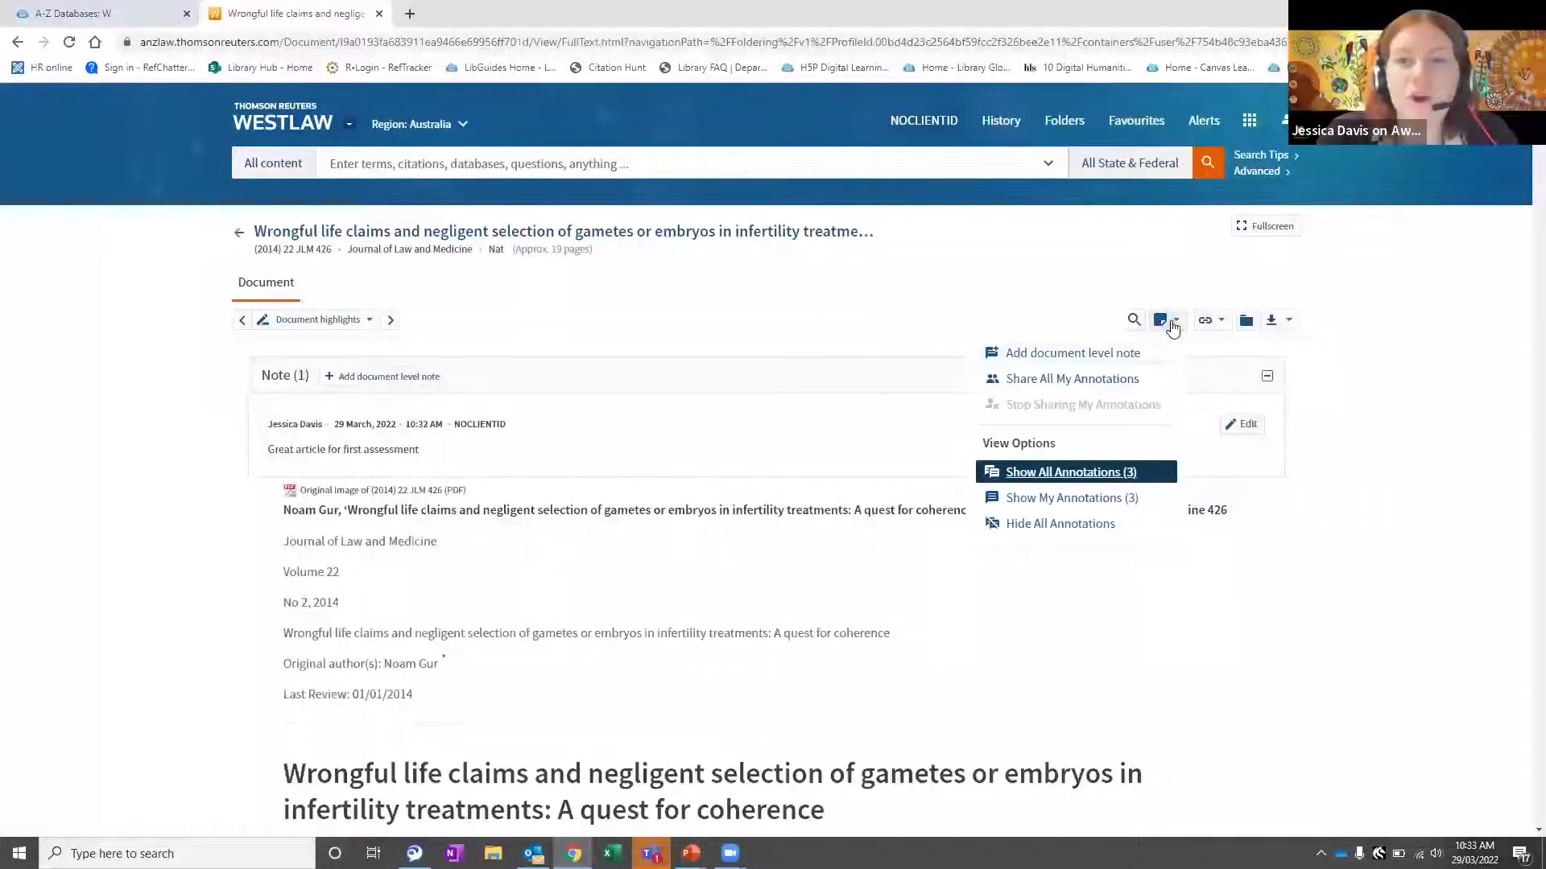
pyautogui.click(1061, 380)
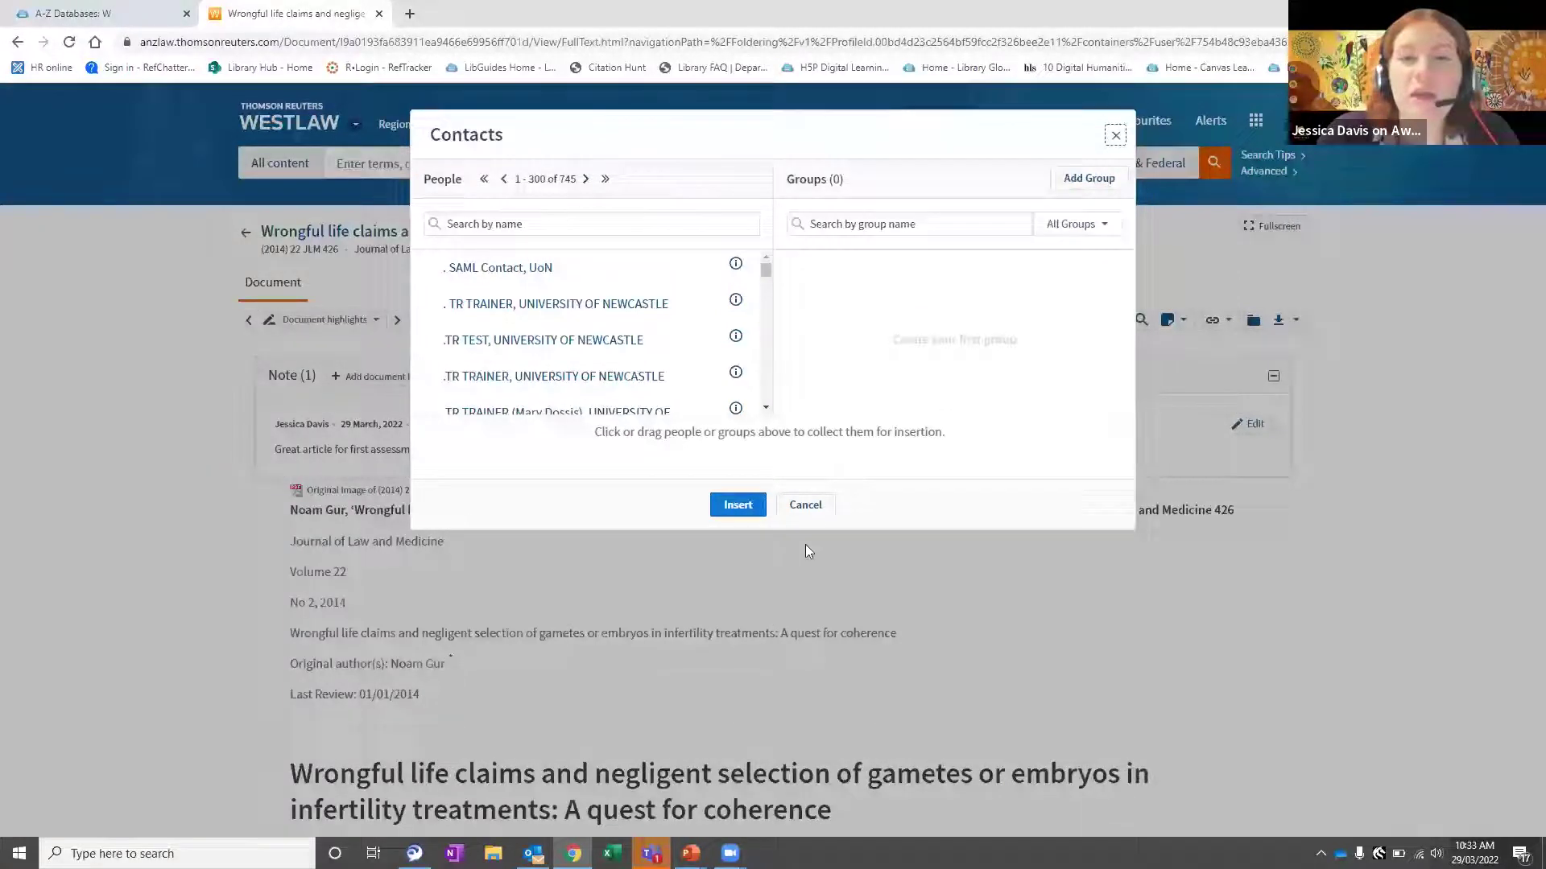
pyautogui.click(822, 509)
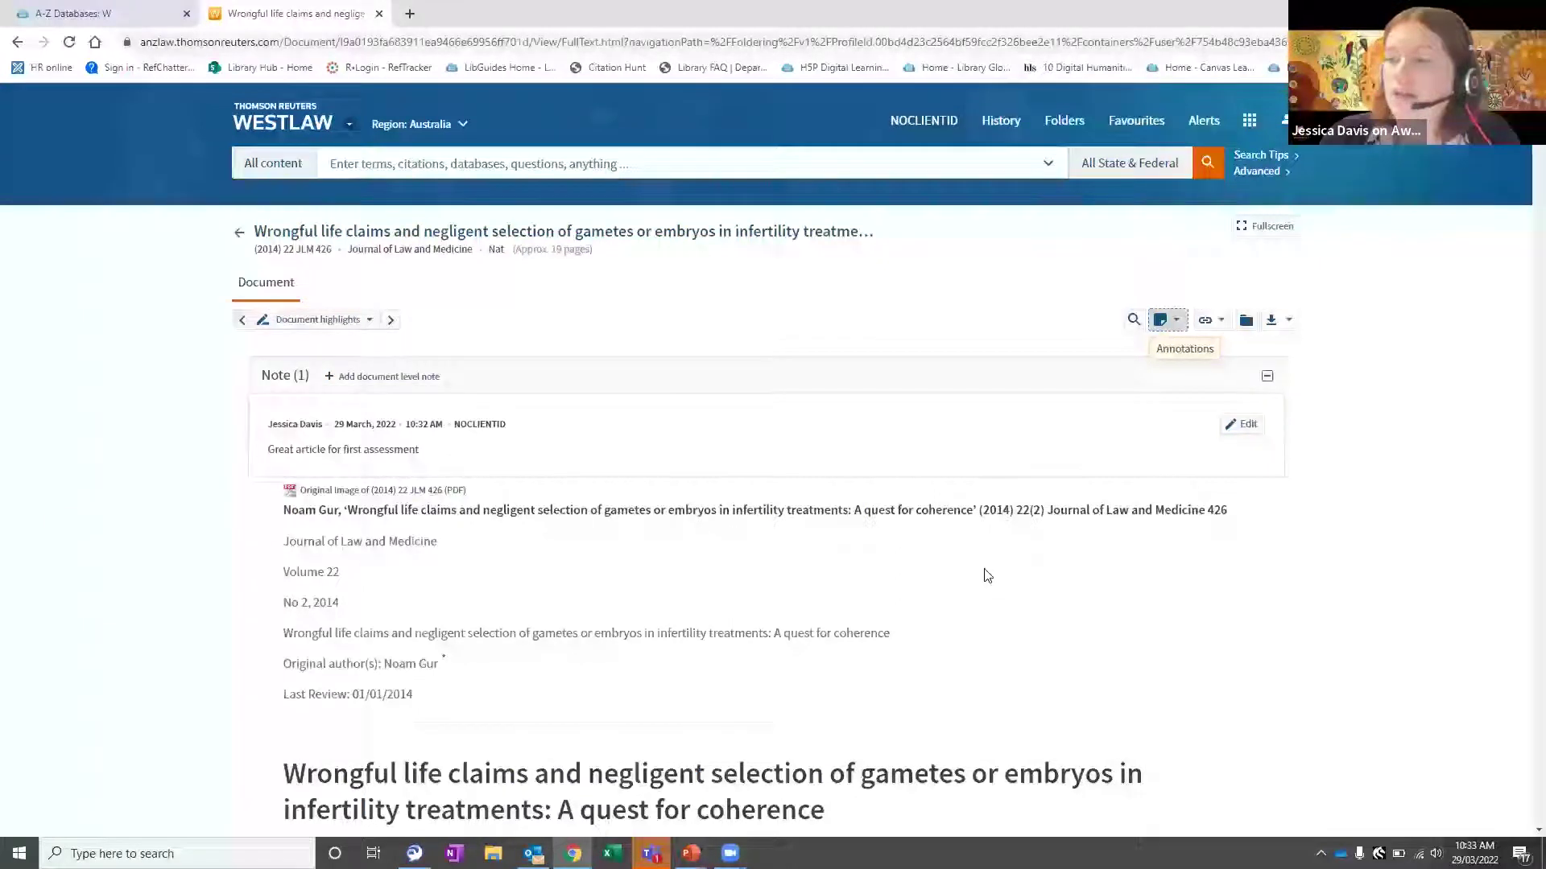
# - Return to the Westlaw home page and display the saved favourites there
pyautogui.scroll(-15, 663, 573)
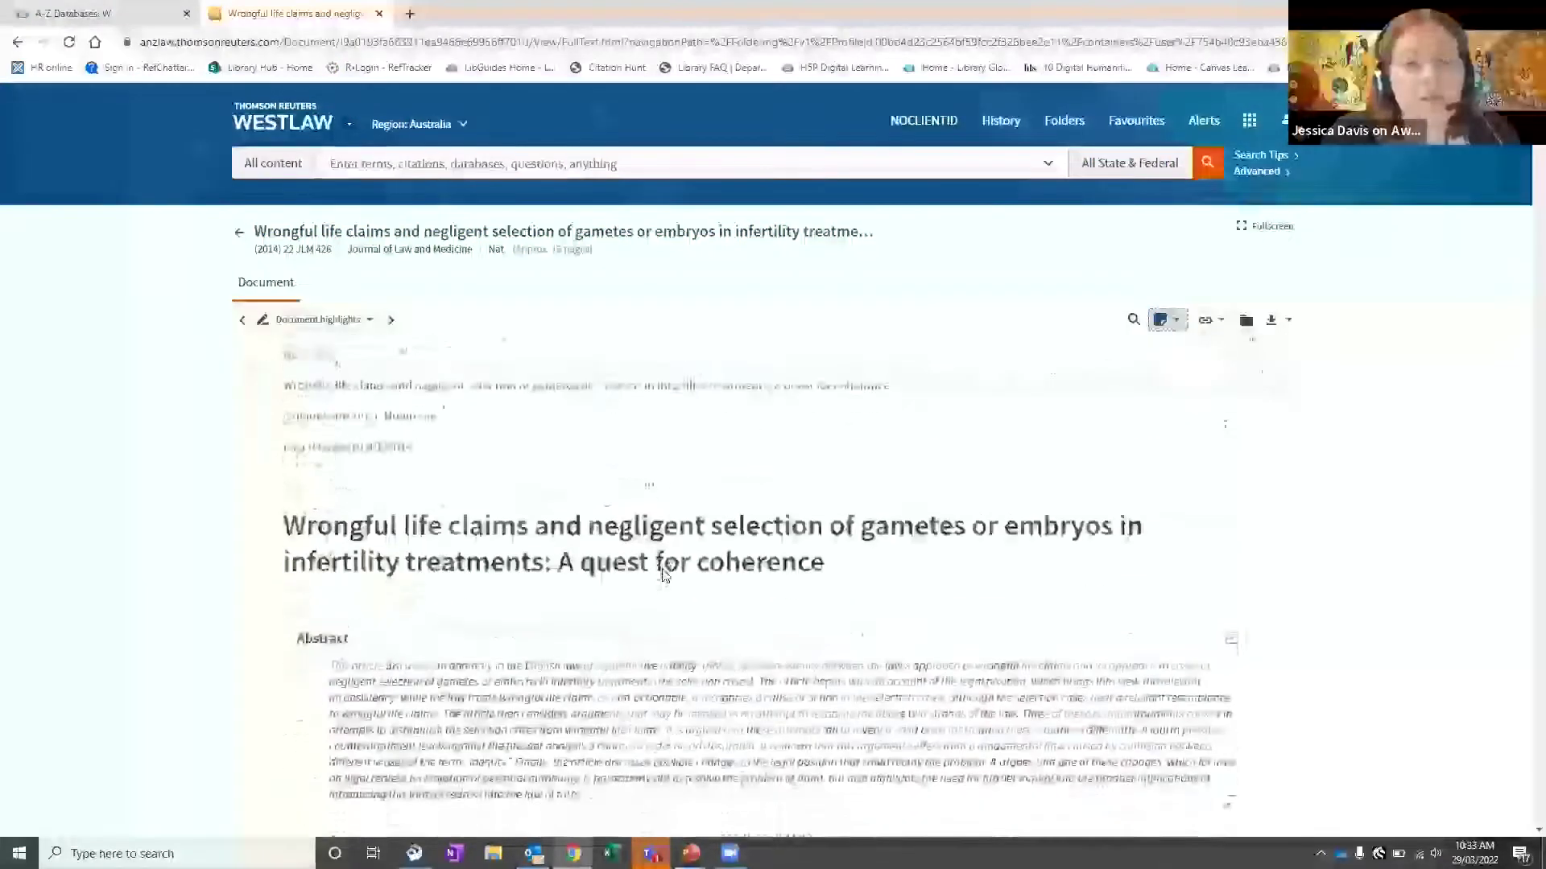
pyautogui.scroll(-12, 663, 573)
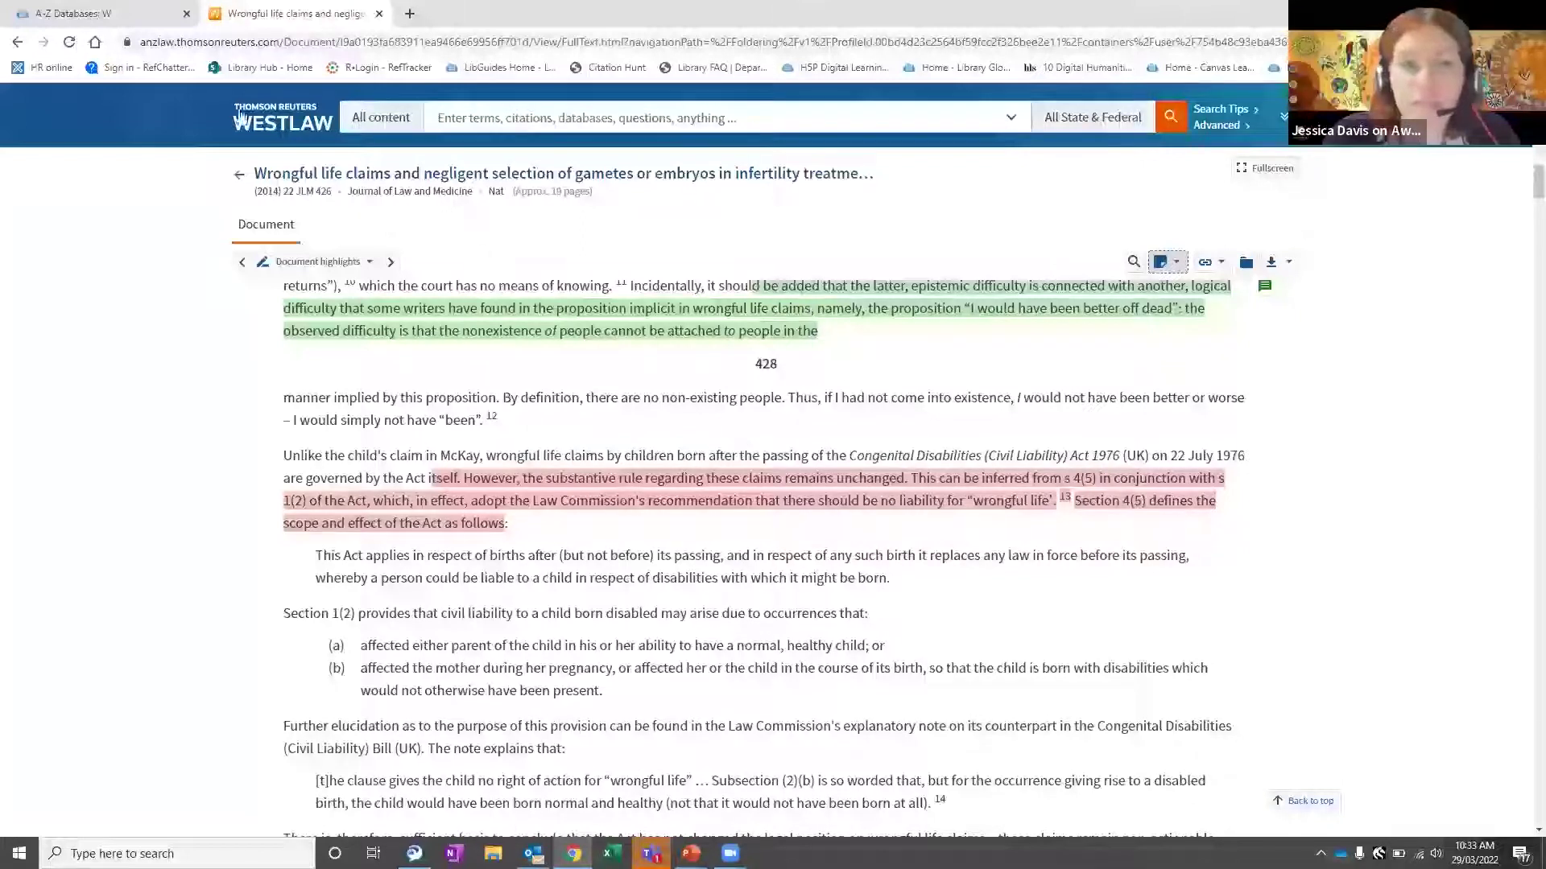
pyautogui.click(274, 122)
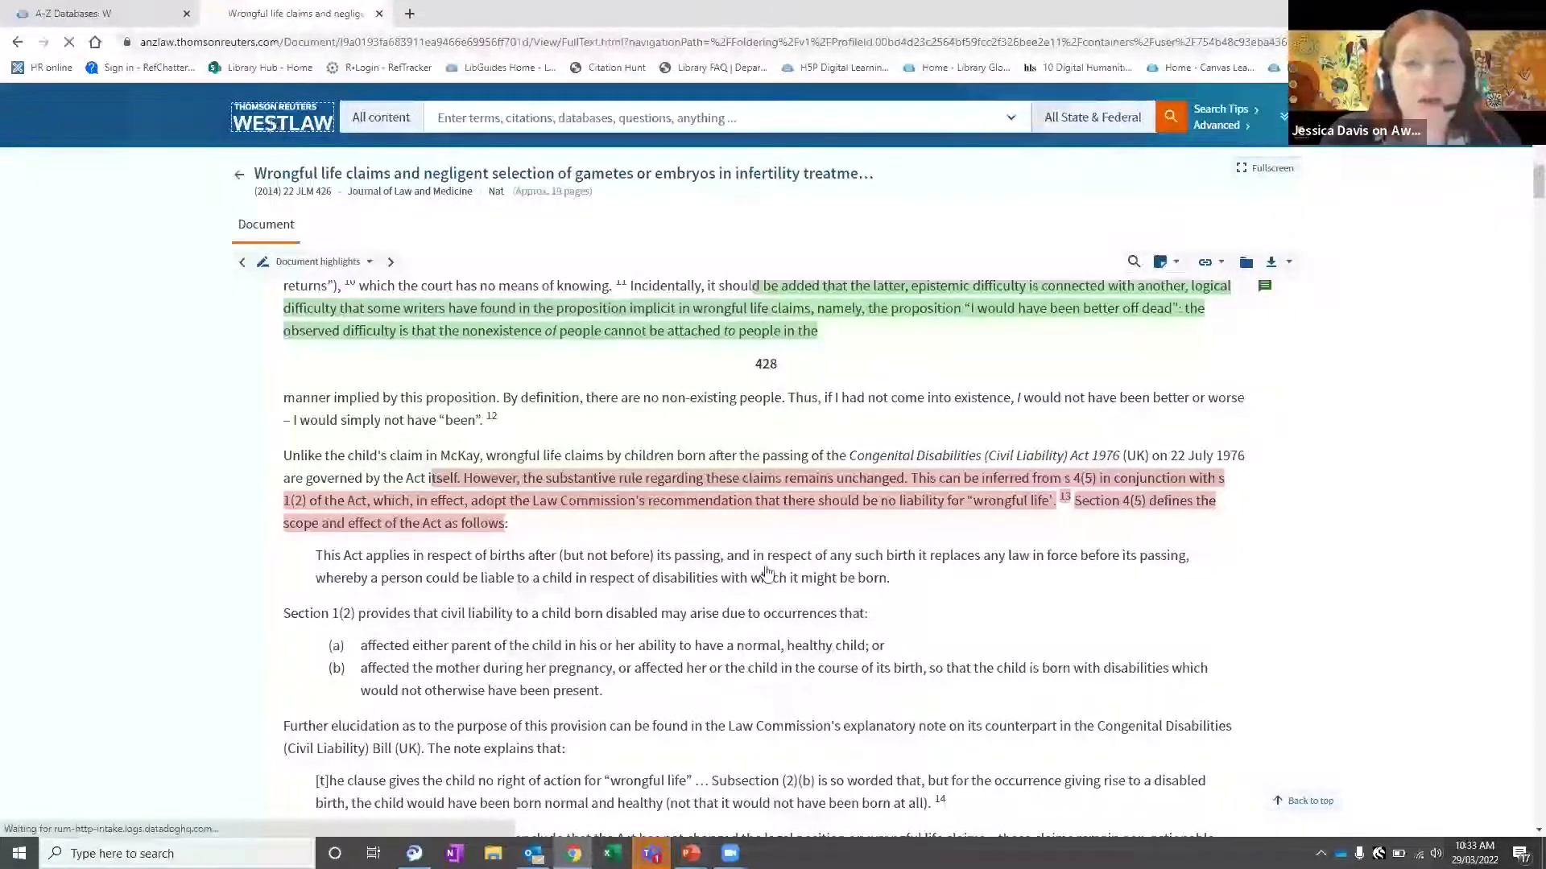
pyautogui.scroll(-4, 765, 628)
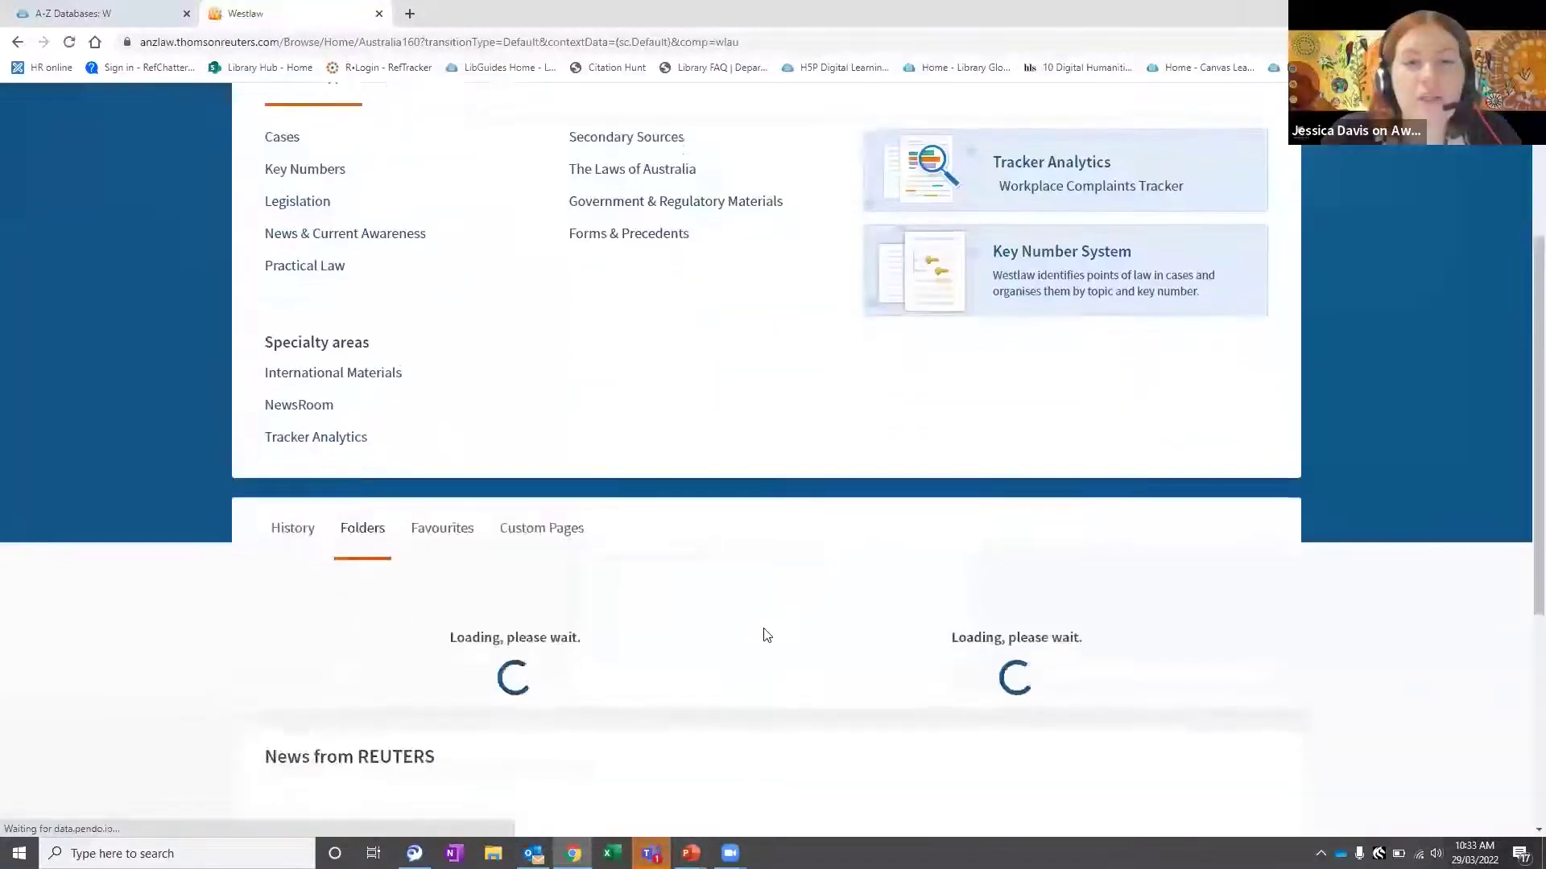
pyautogui.scroll(-1, 564, 370)
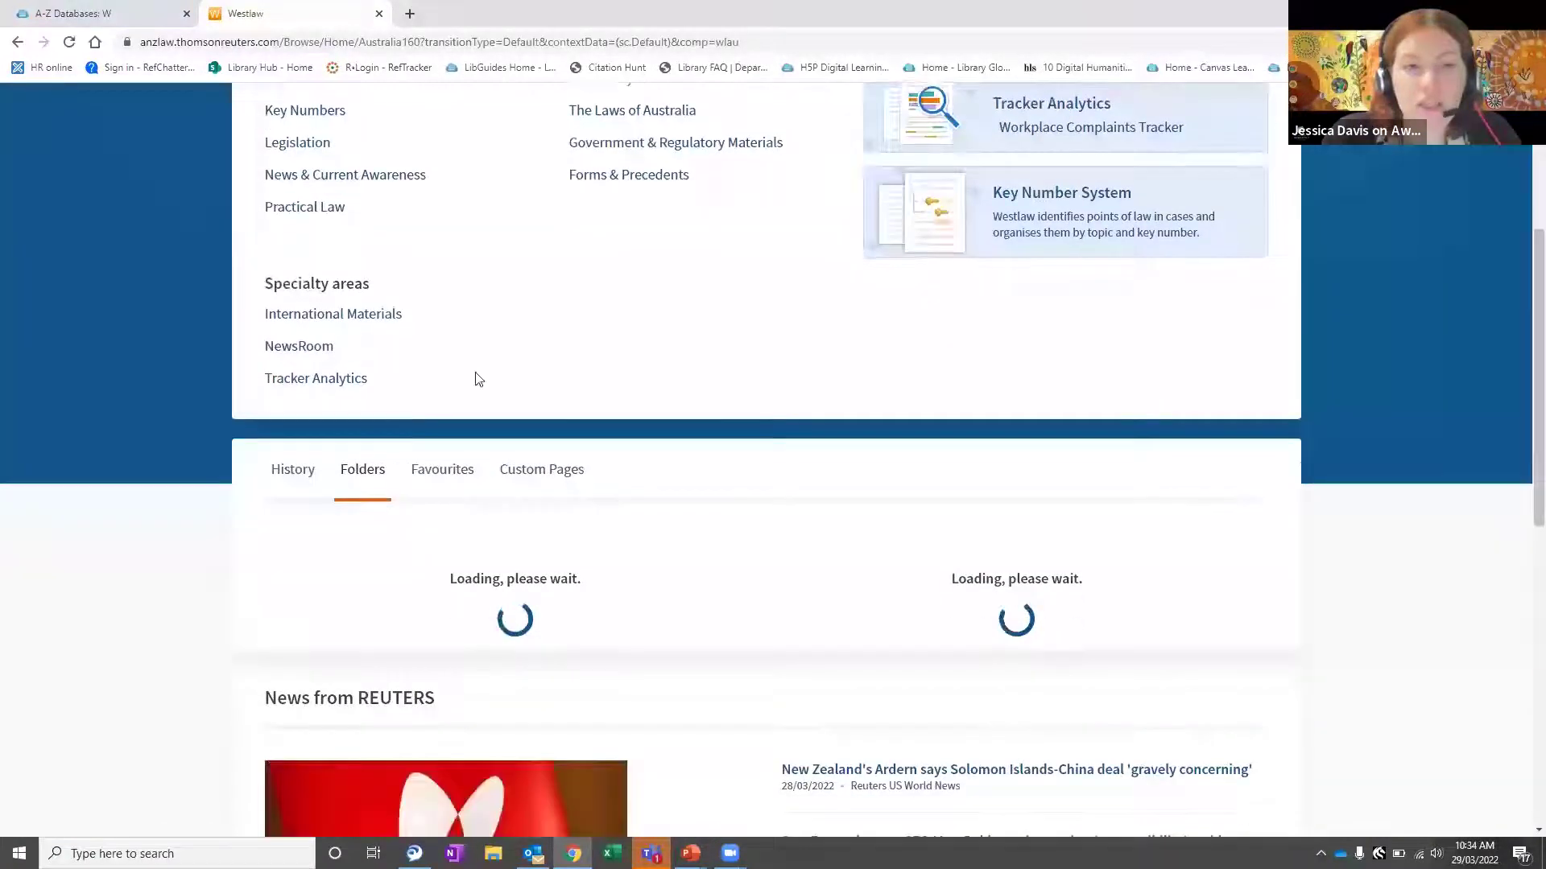
pyautogui.scroll(-1, 515, 406)
pyautogui.click(445, 405)
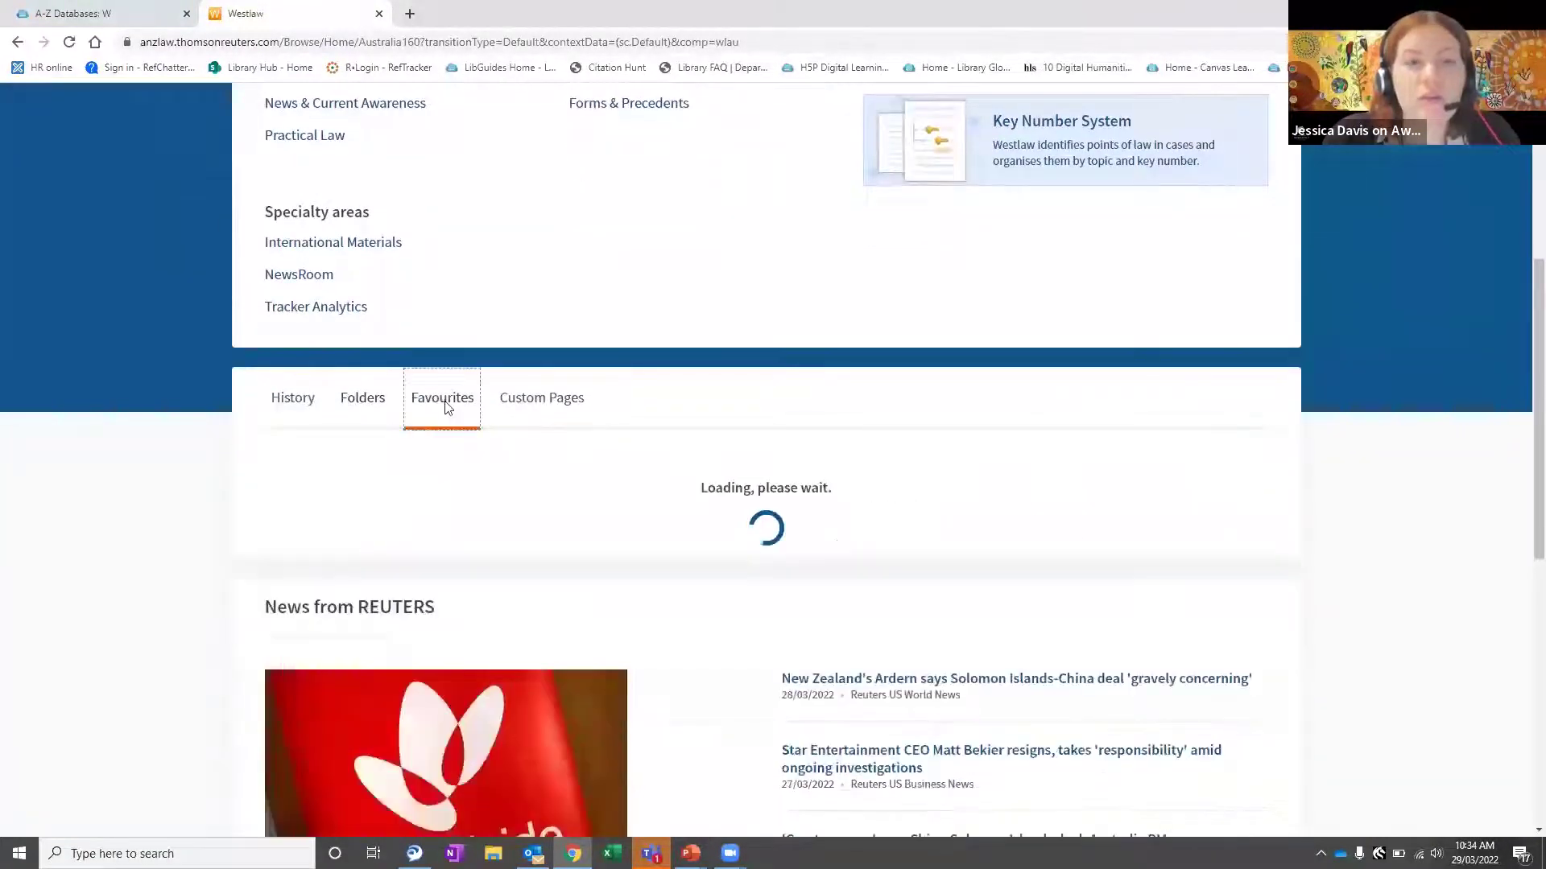
pyautogui.scroll(-1, 668, 397)
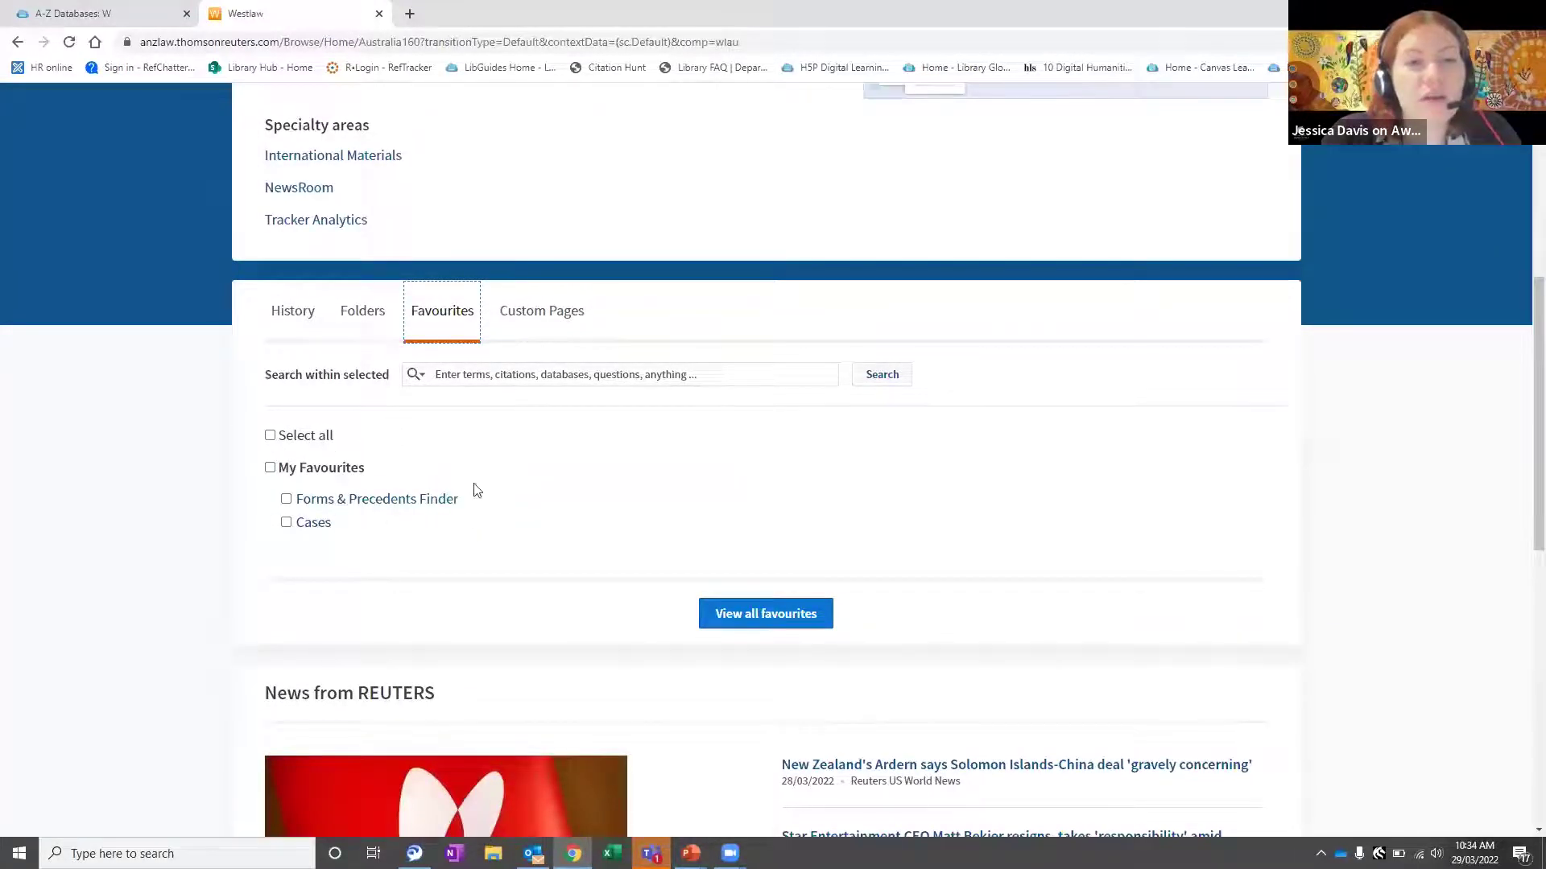
# - Create a custom page named "Literature review" from the home page
pyautogui.click(541, 321)
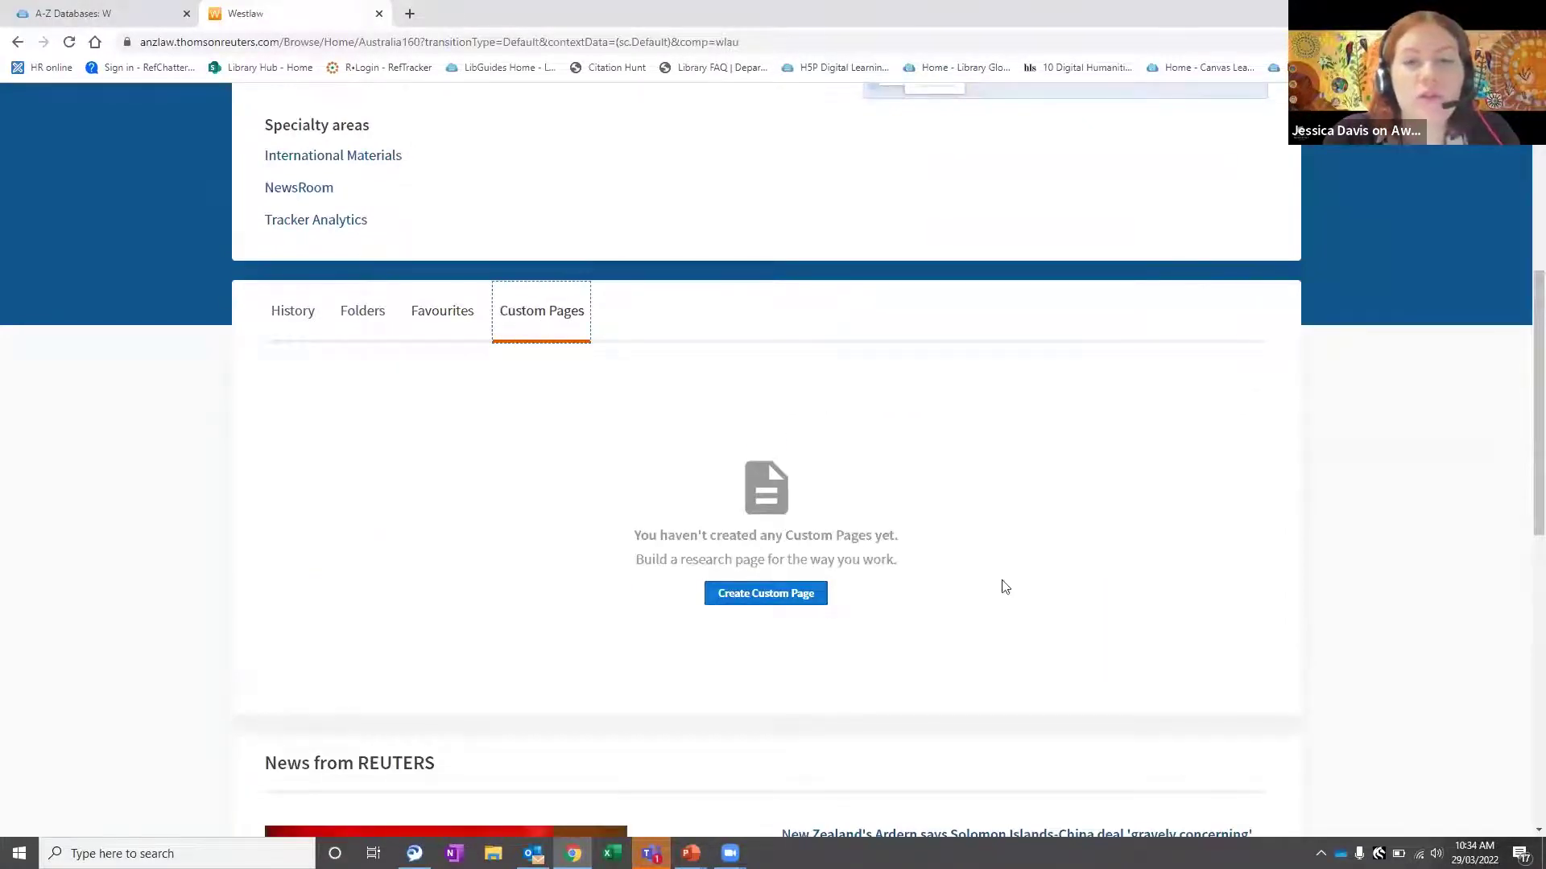
pyautogui.scroll(-1, 1005, 586)
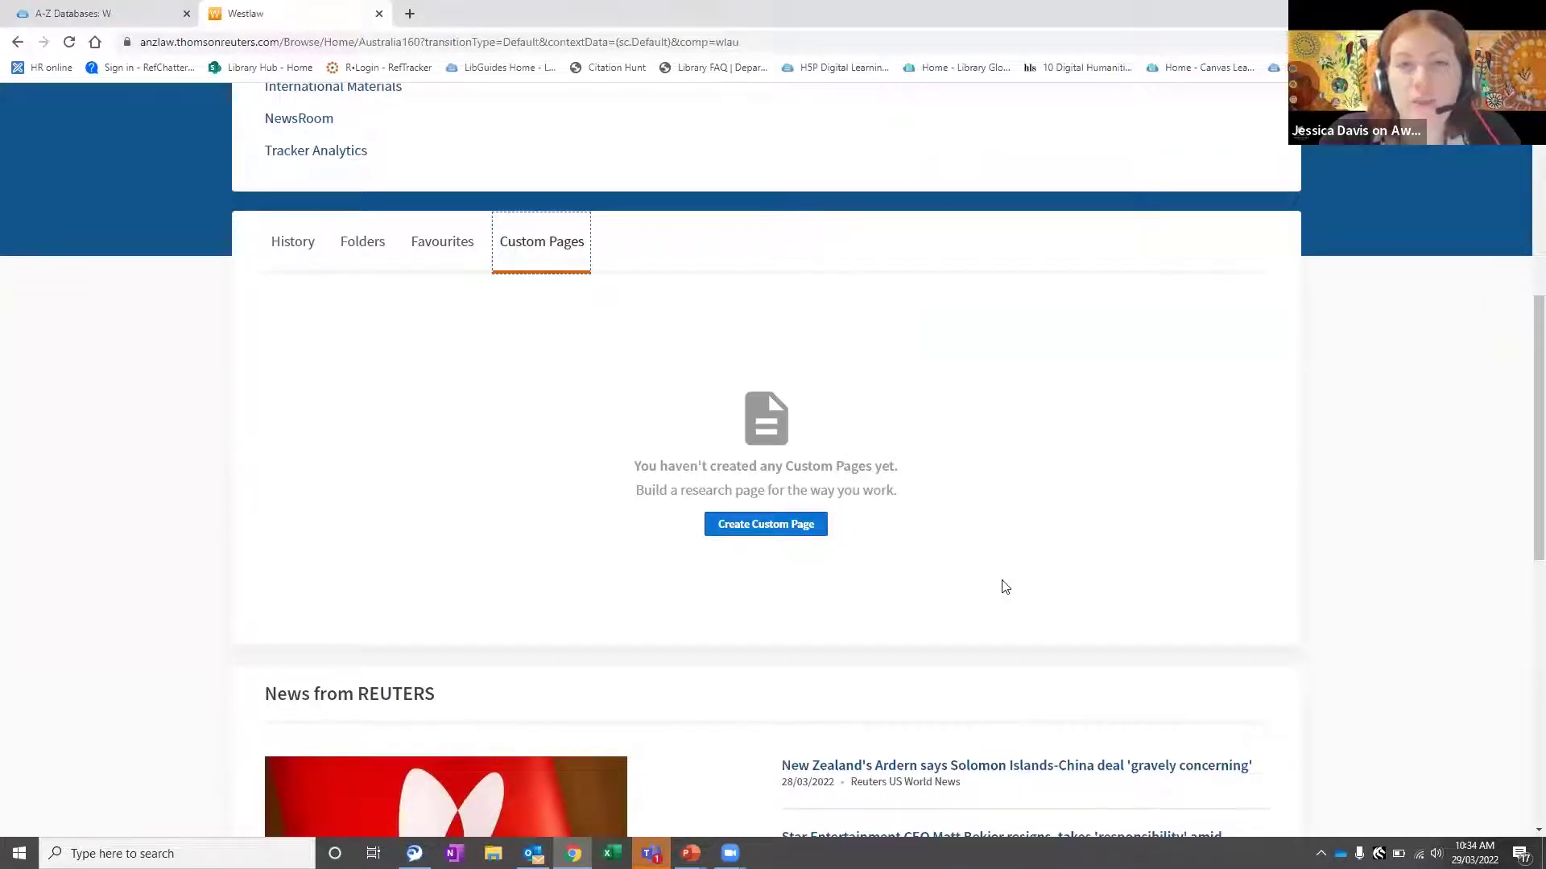
pyautogui.click(760, 528)
pyautogui.click(704, 210)
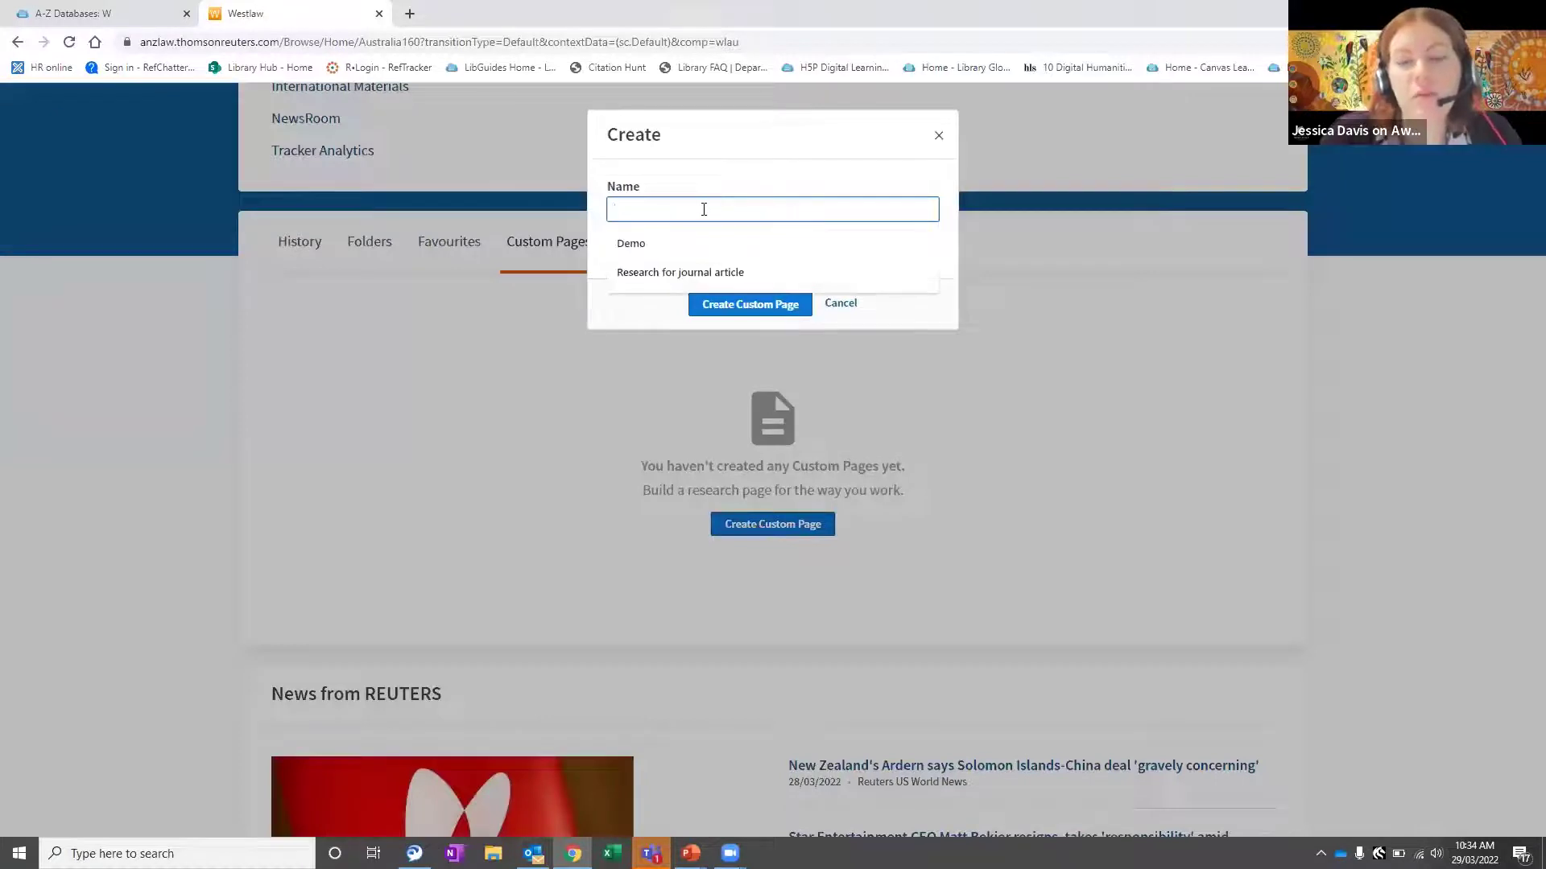
pyautogui.write('Literature rev')
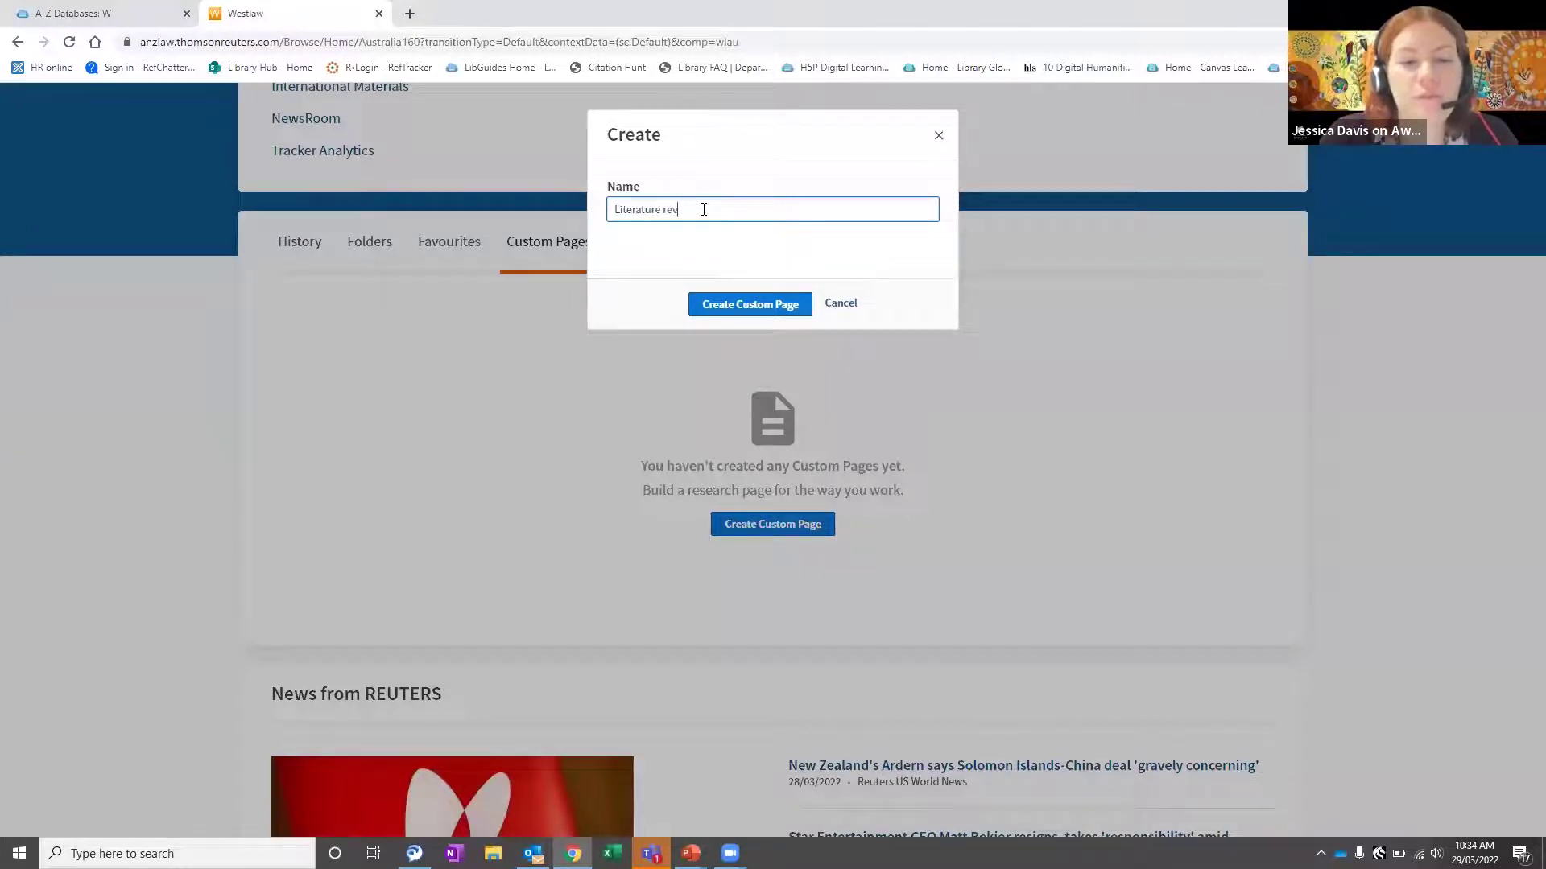
pyautogui.click(746, 309)
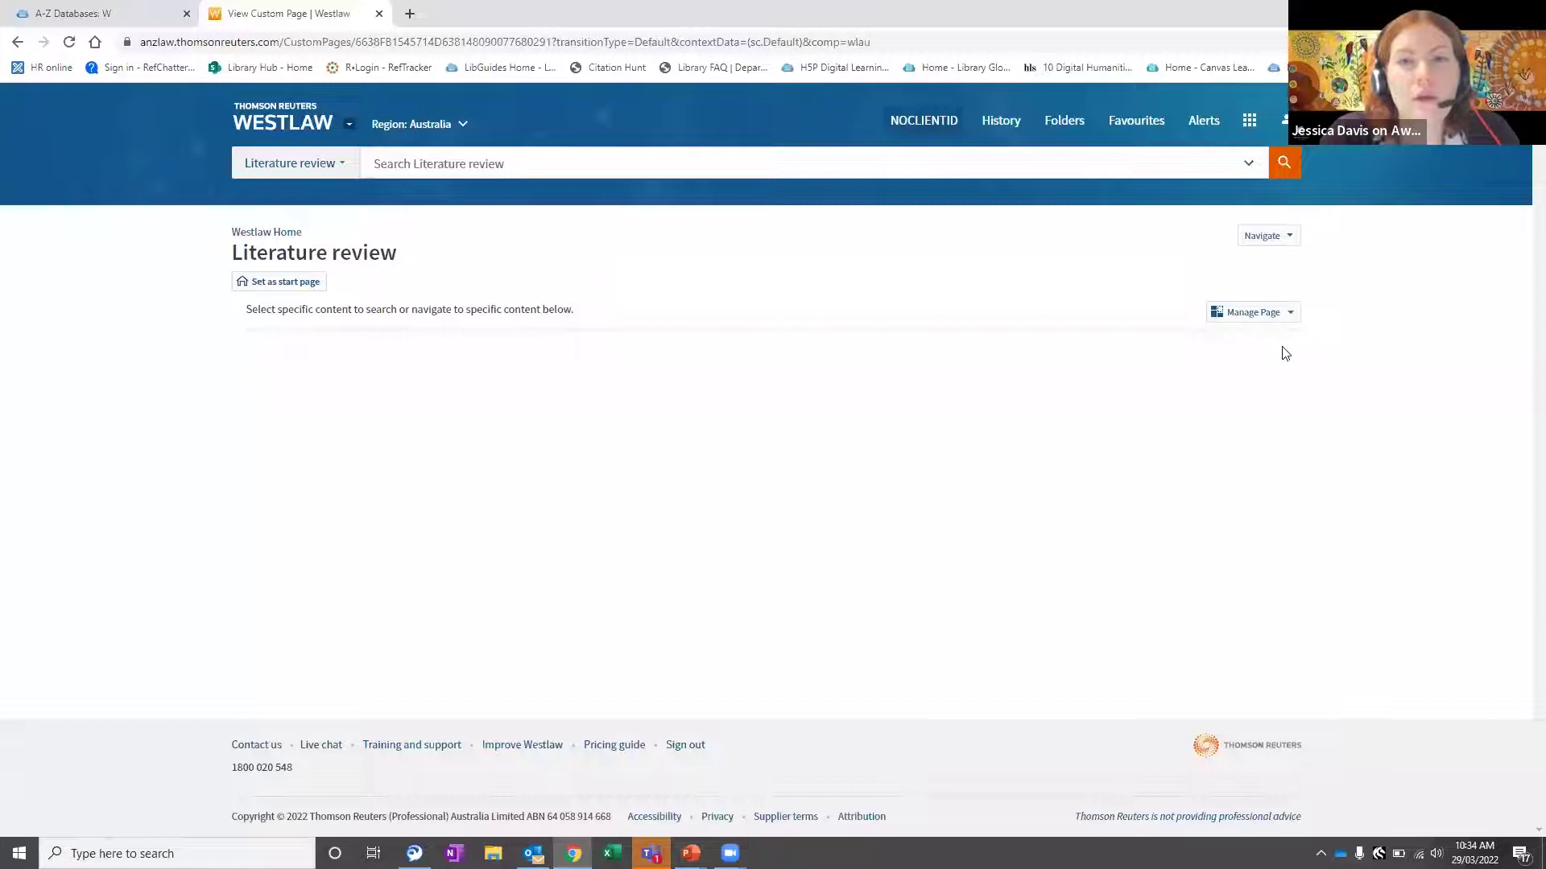
# - Add a content section named "Initial research" to the Literature review page
pyautogui.click(1251, 319)
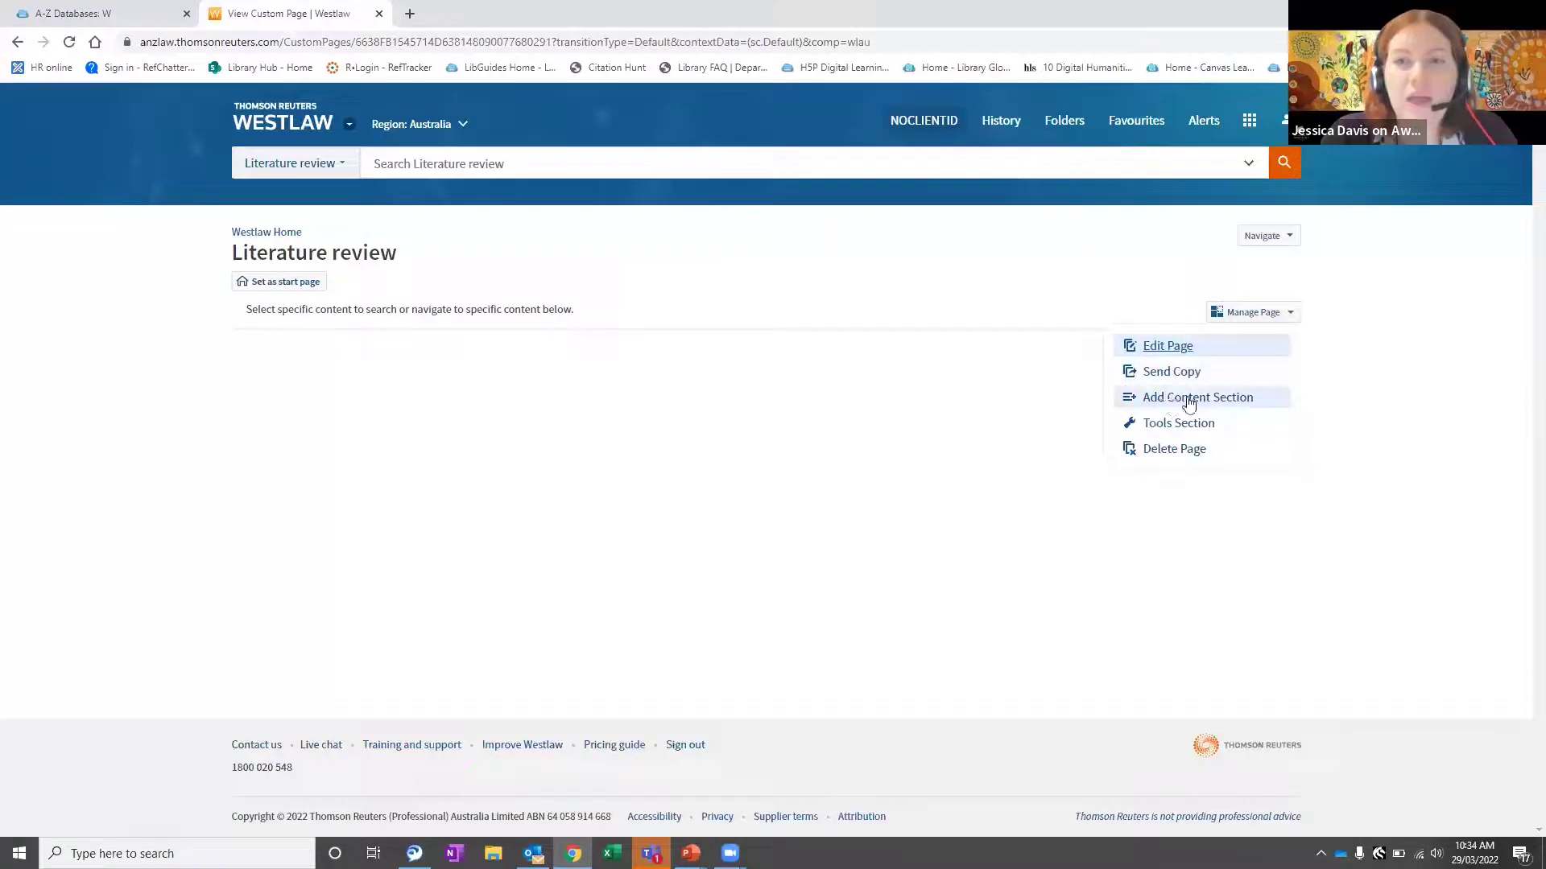
pyautogui.click(1230, 402)
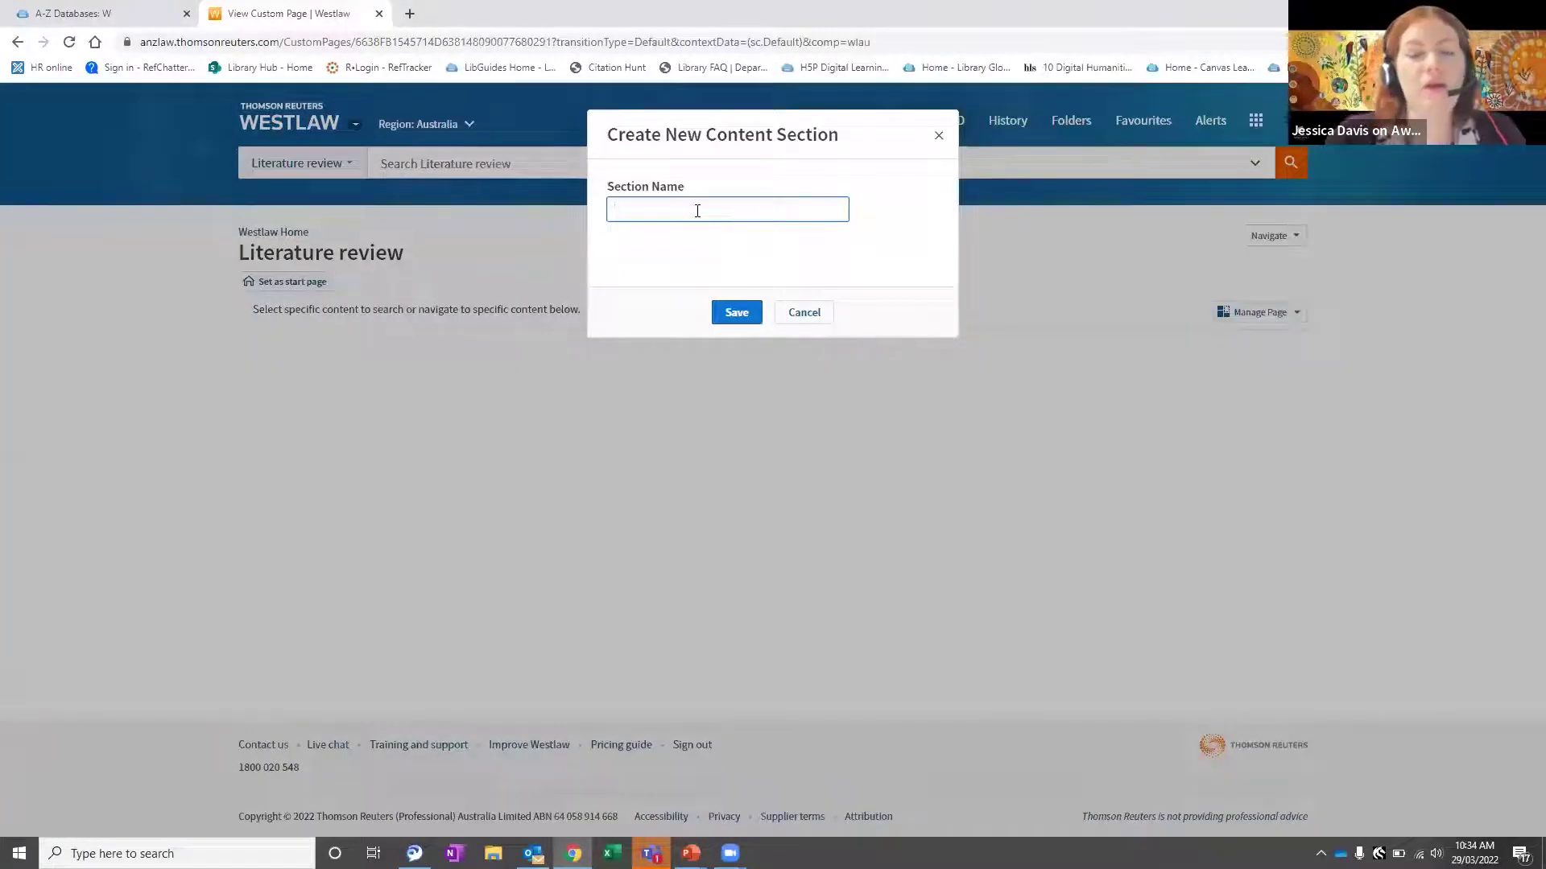
pyautogui.write('In')
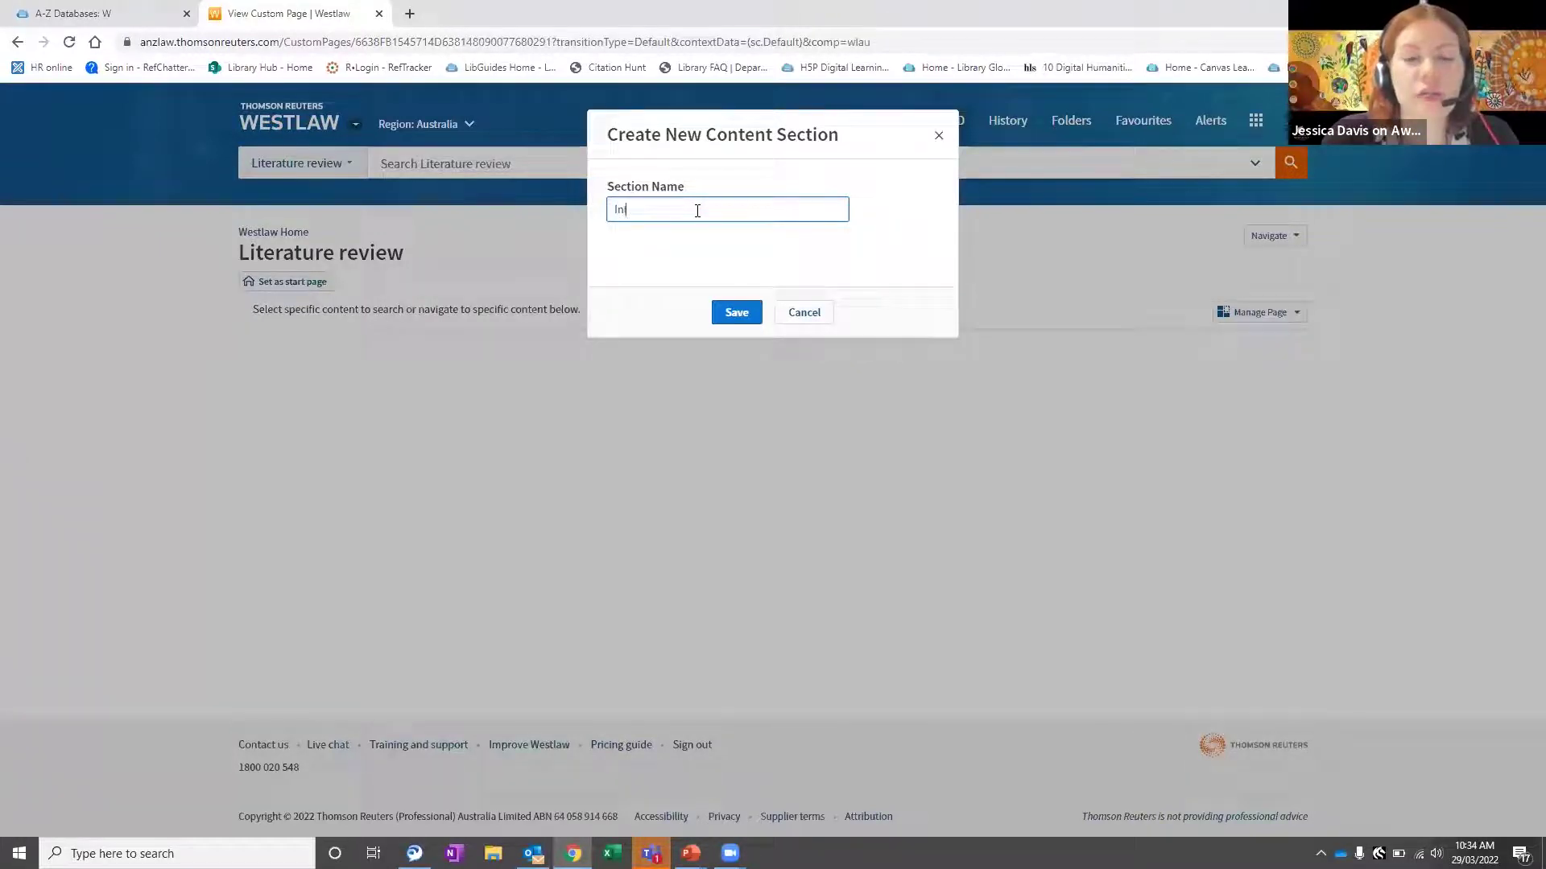
pyautogui.write('itial research')
pyautogui.click(722, 318)
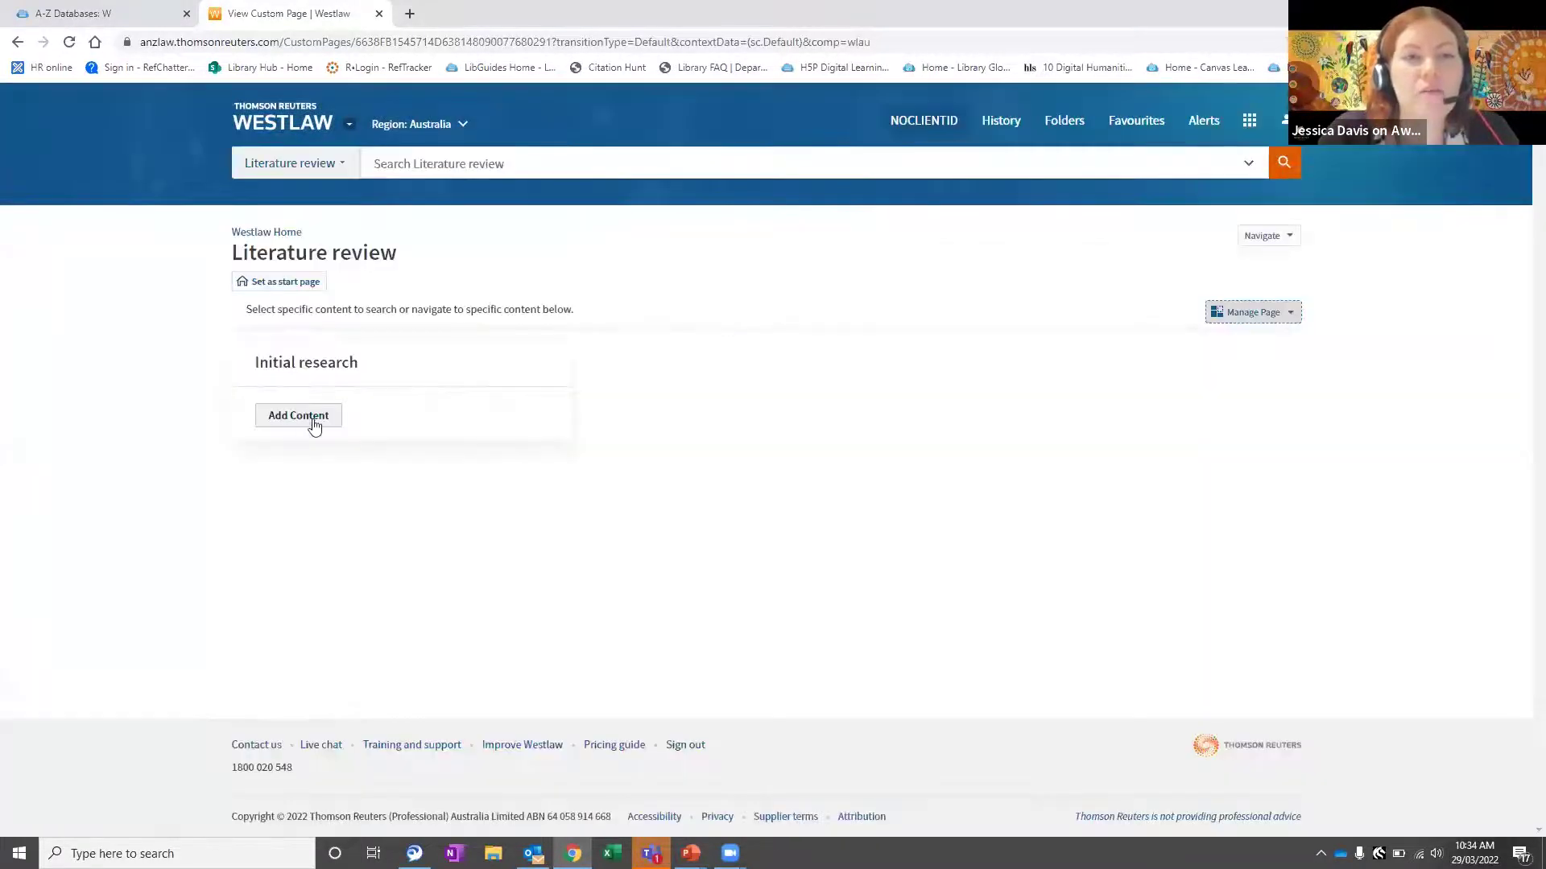
# - Add Cases and Government & Regulatory Materials as content in the Initial research section
pyautogui.click(290, 425)
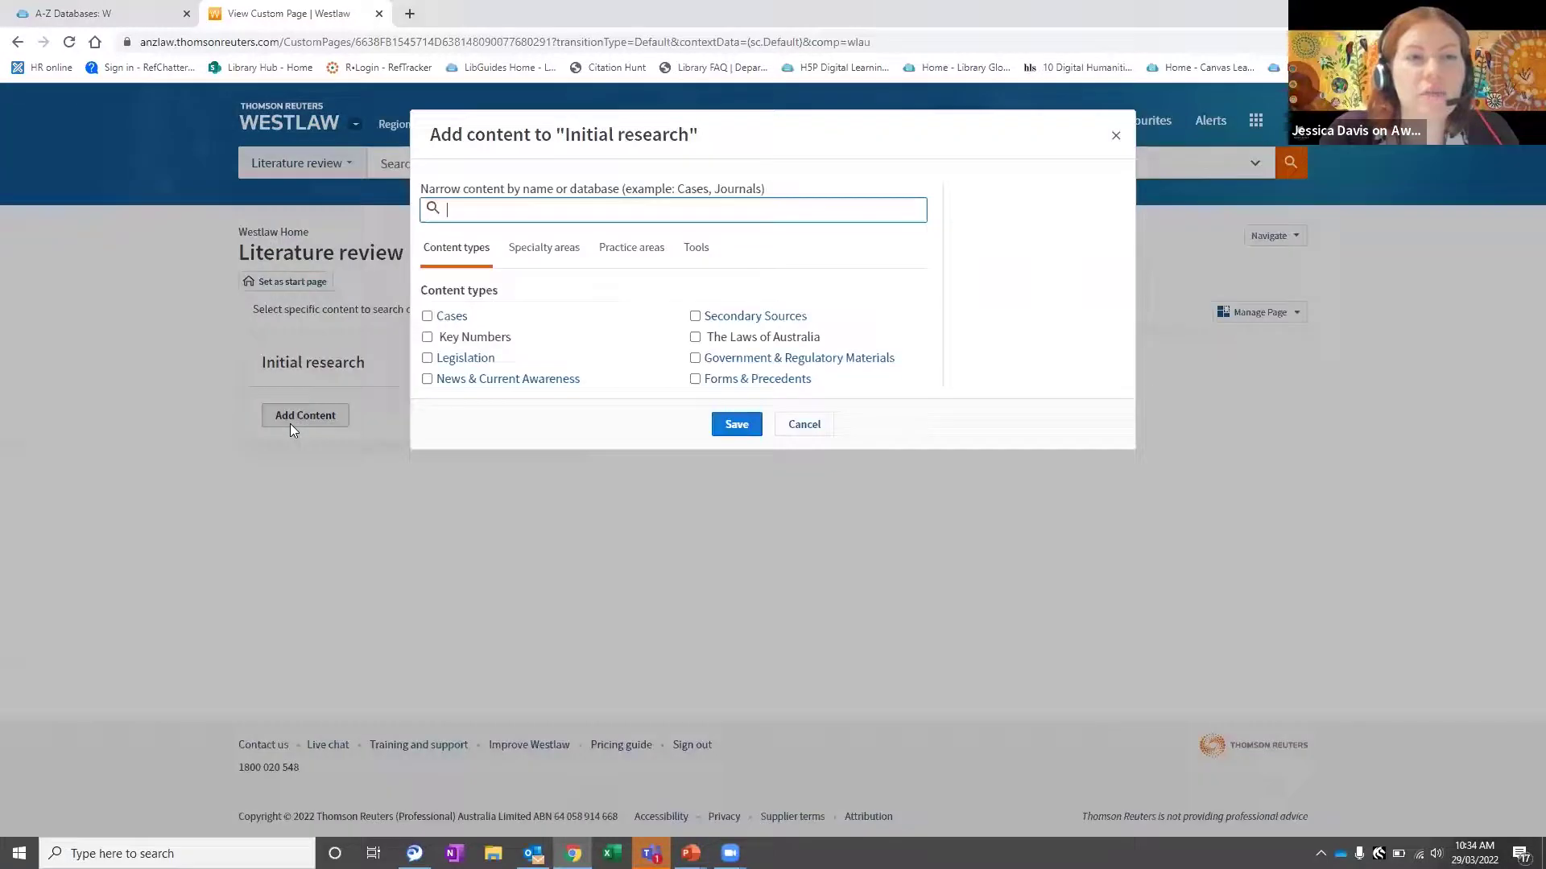
pyautogui.click(427, 316)
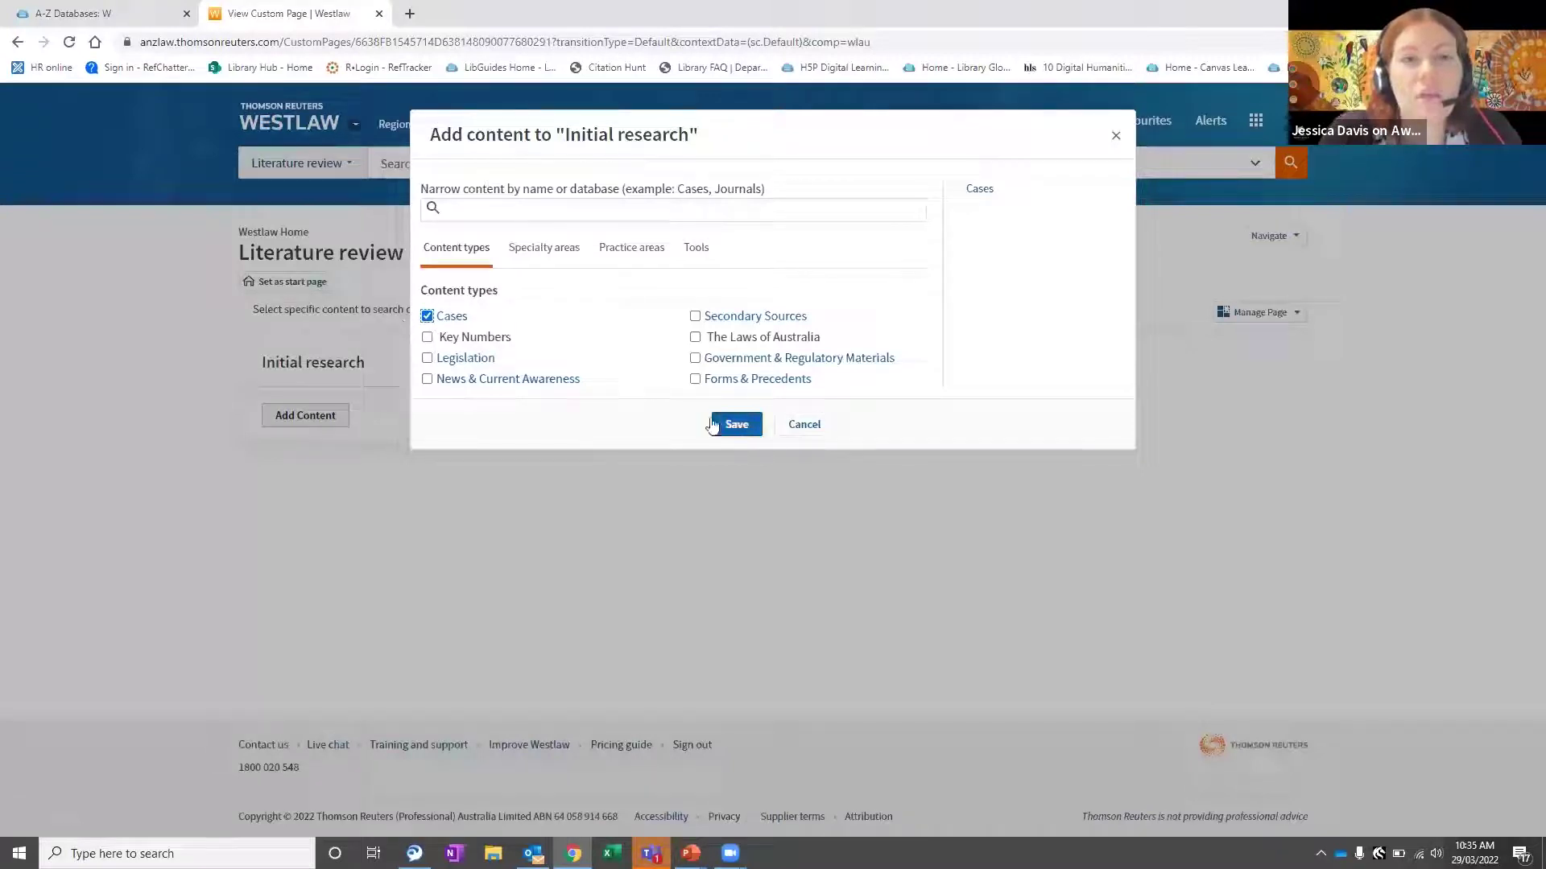
pyautogui.click(694, 358)
pyautogui.click(739, 426)
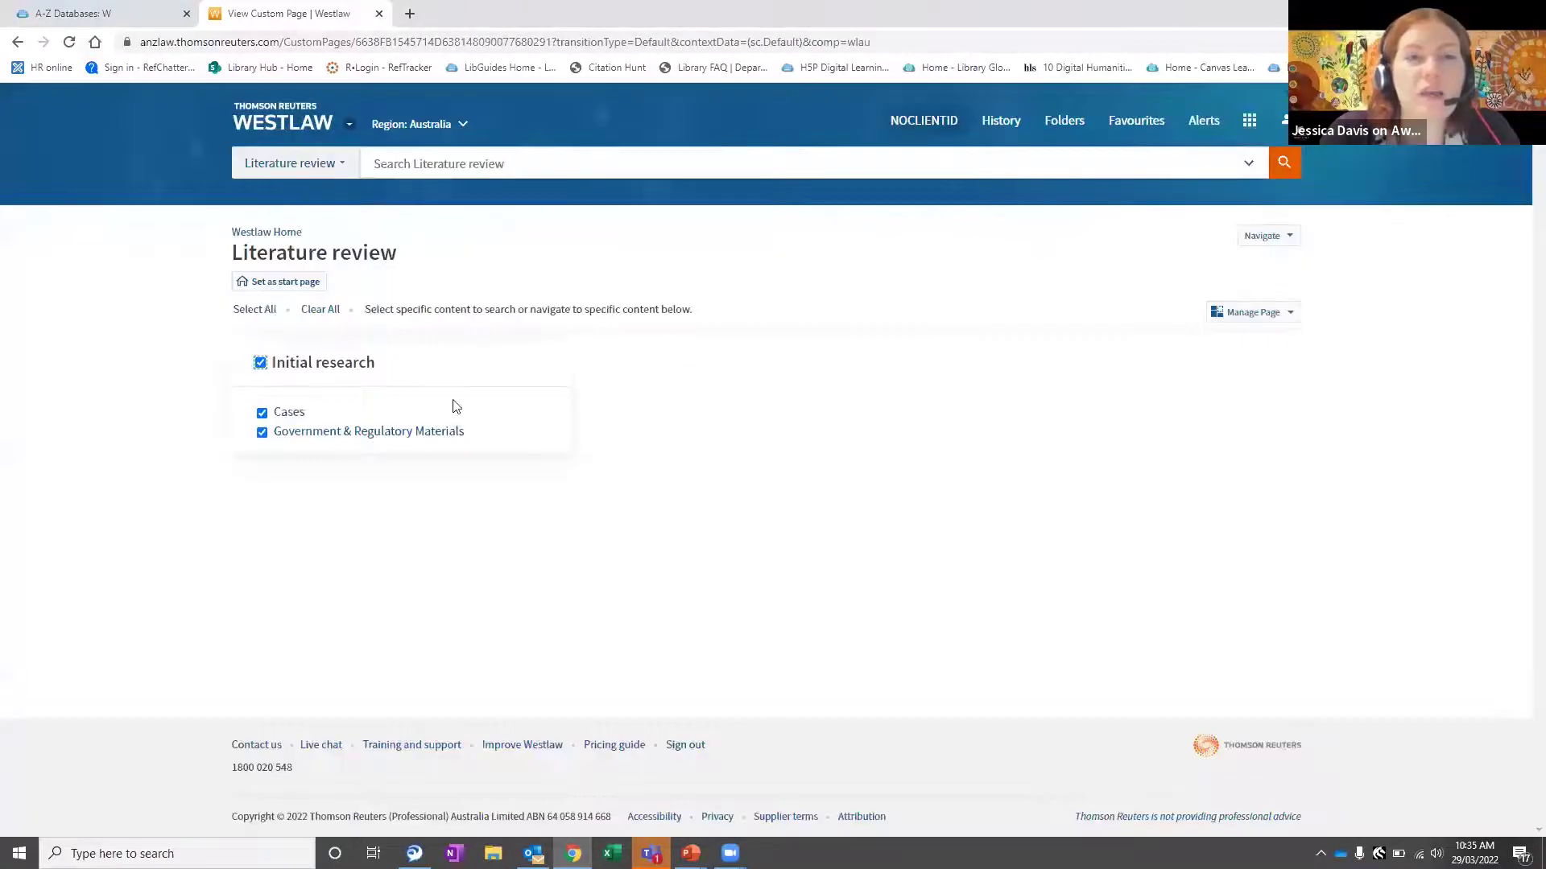
# - Try moving Cases within the Initial research section in page editing mode, and save the page
pyautogui.click(1242, 319)
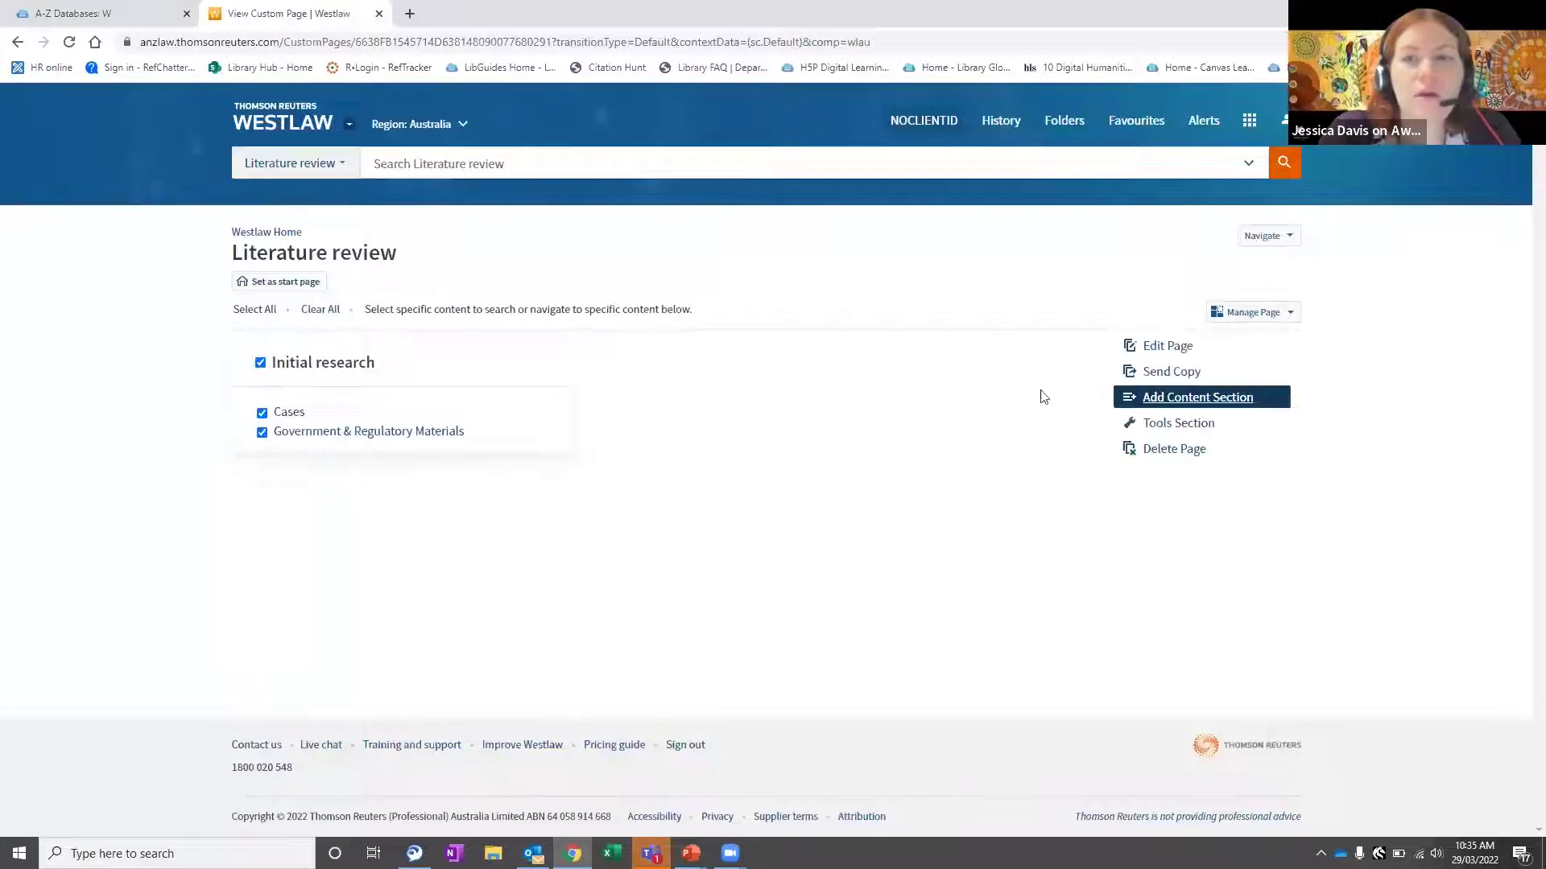
pyautogui.click(909, 386)
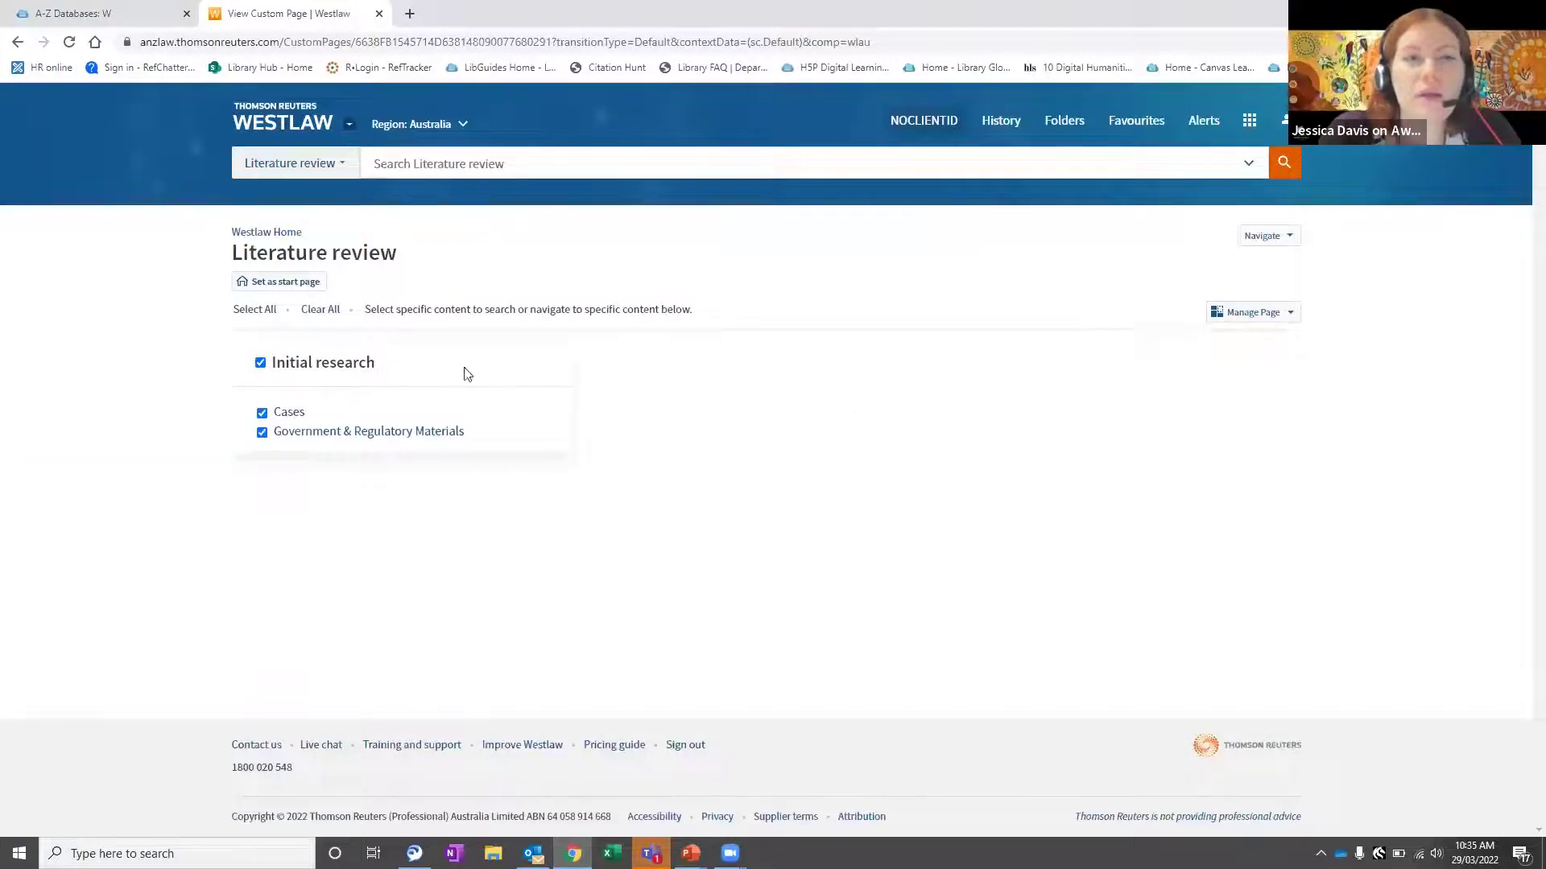
pyautogui.click(1264, 312)
pyautogui.click(1156, 347)
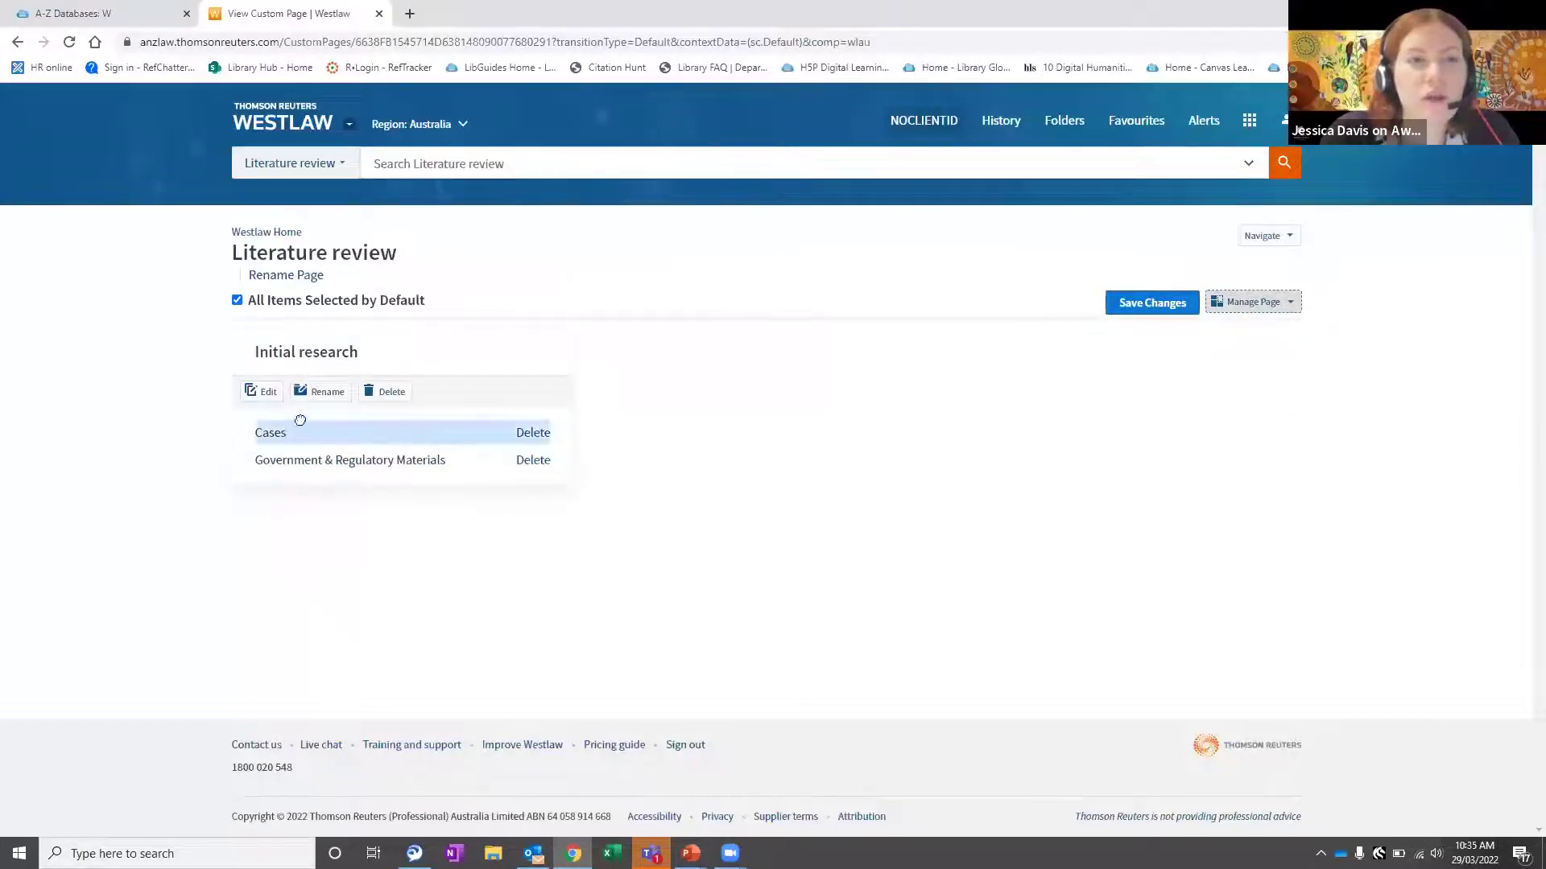
pyautogui.moveTo(292, 438)
pyautogui.mouseDown()
pyautogui.moveTo(287, 466)
pyautogui.moveTo(288, 433)
pyautogui.mouseUp()
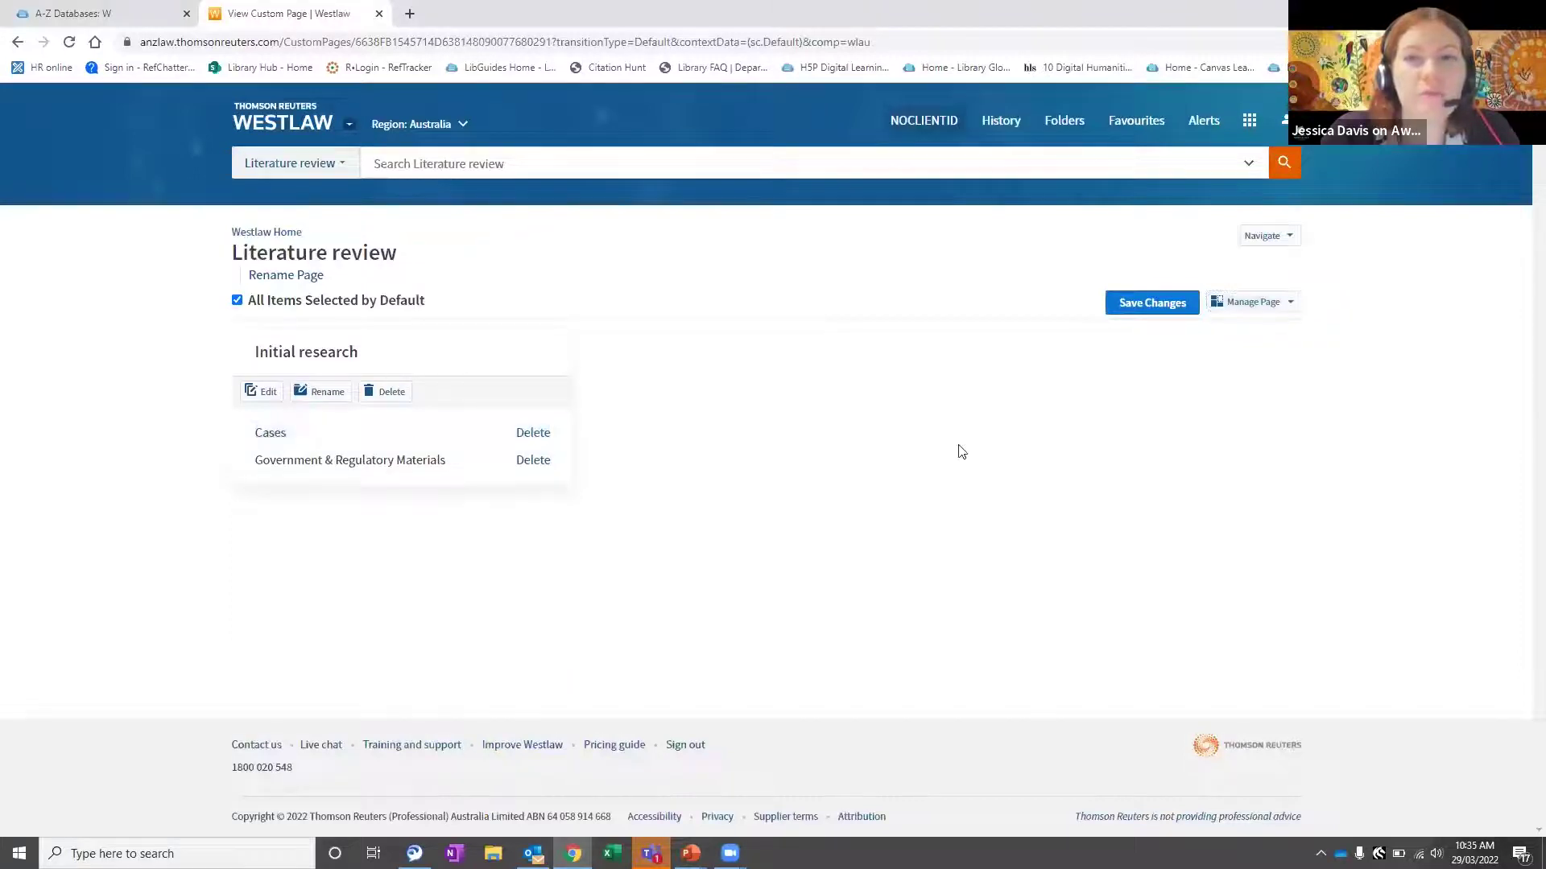
pyautogui.click(1141, 309)
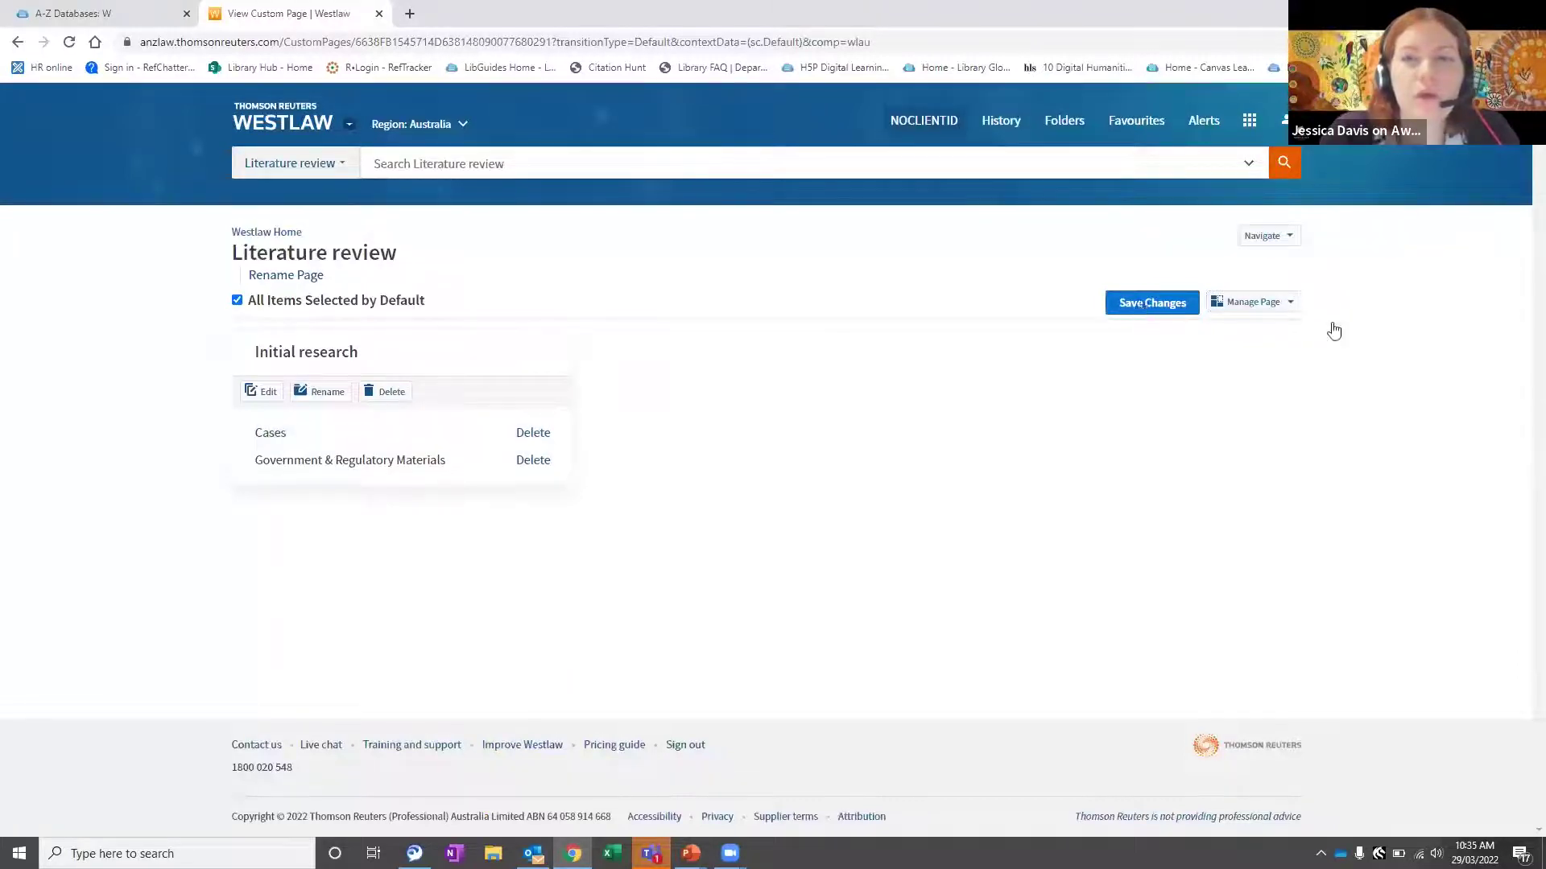
# - Add a second content section named "Further research" to the Literature review page
pyautogui.click(1256, 319)
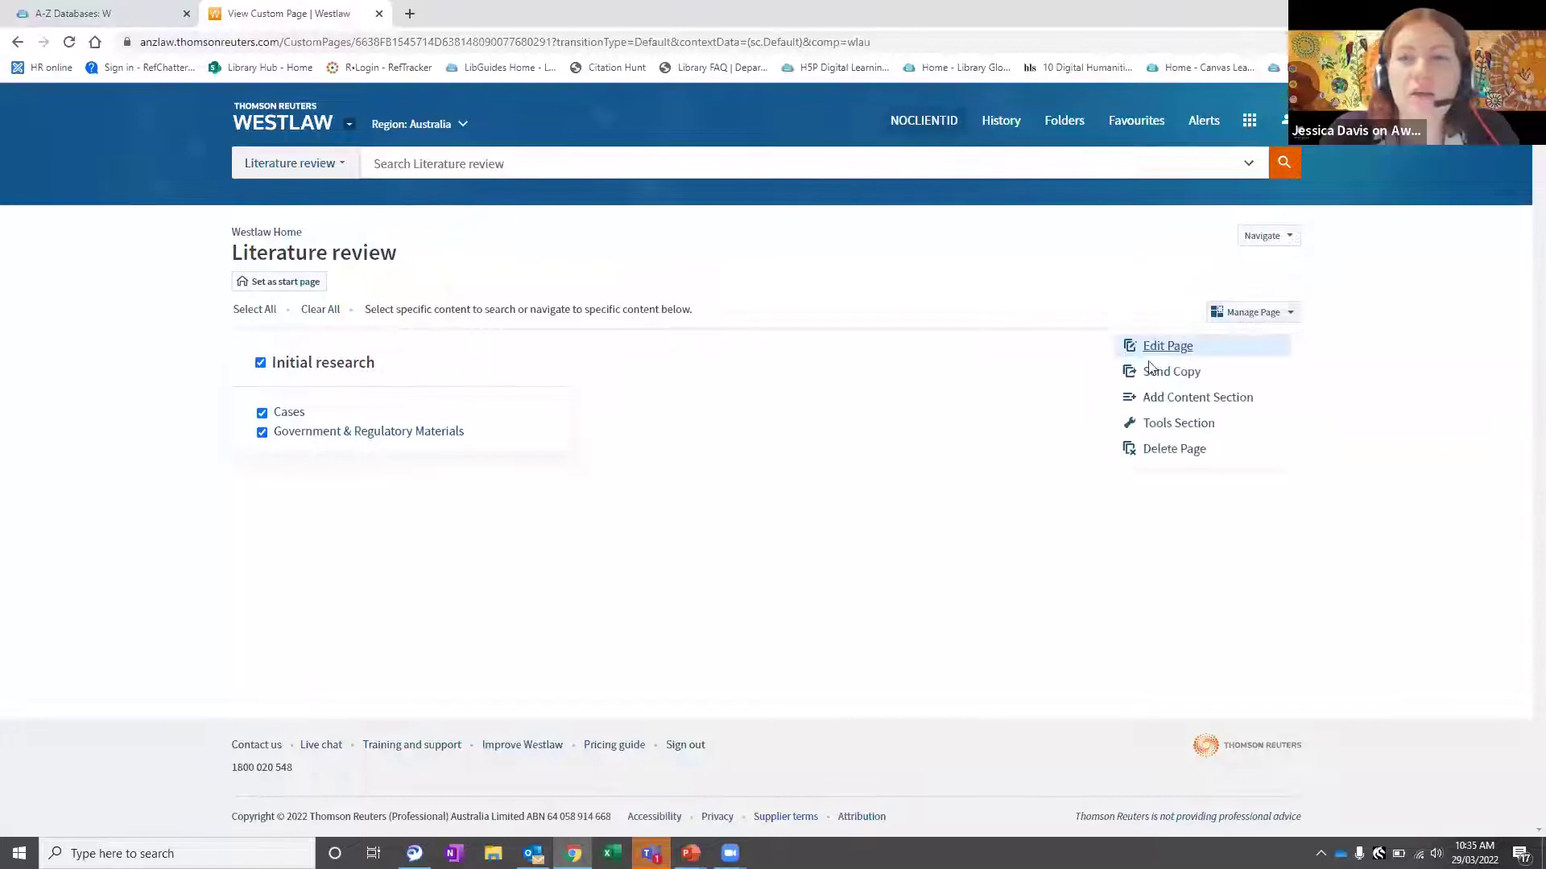
pyautogui.click(1182, 399)
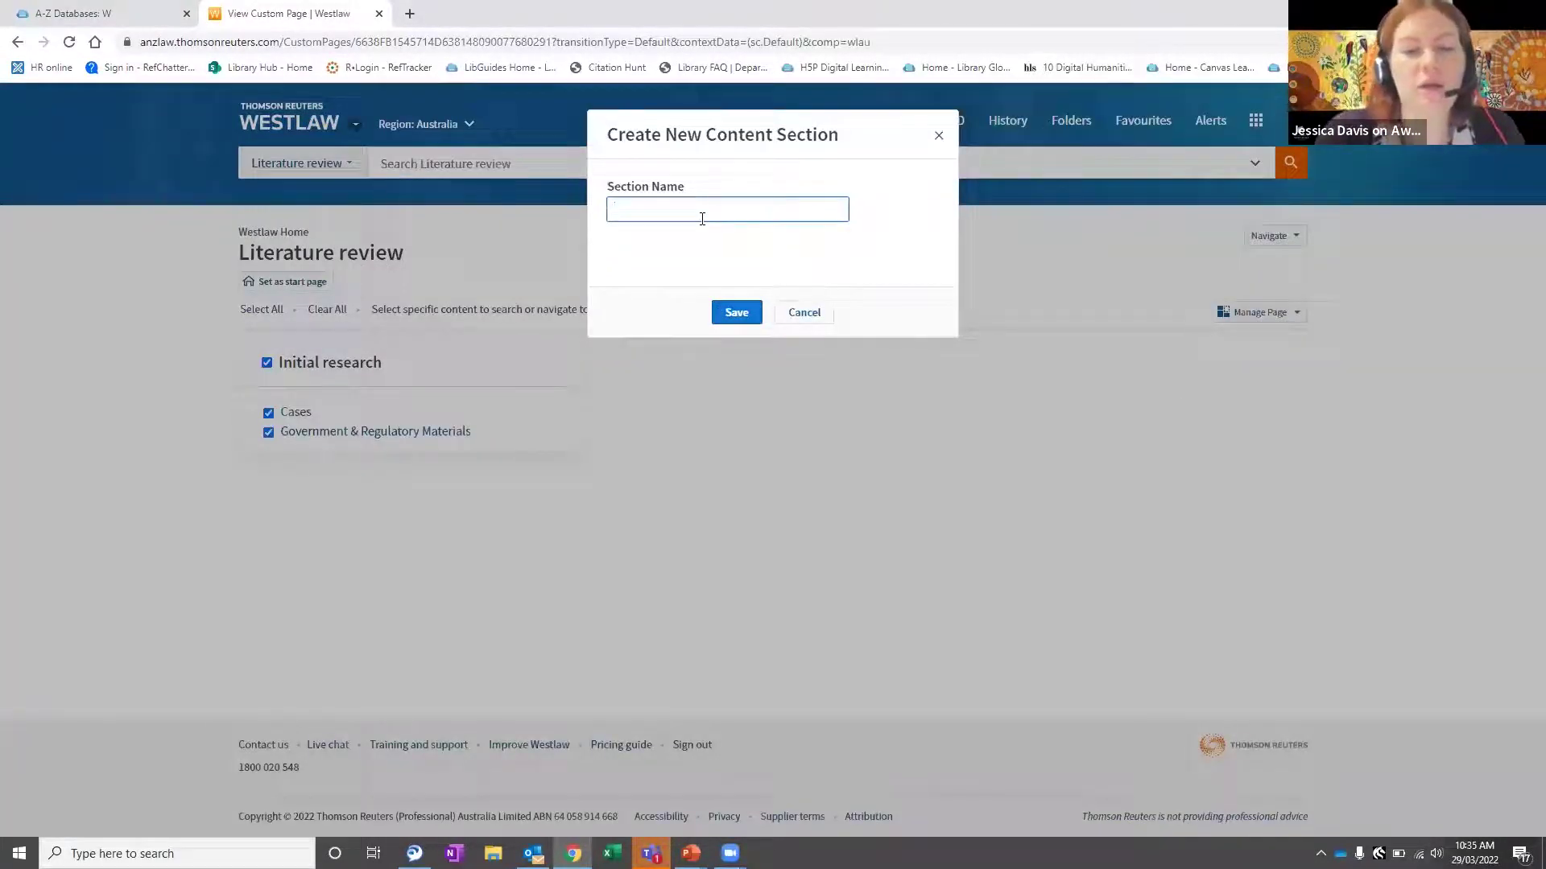
pyautogui.write('ur')
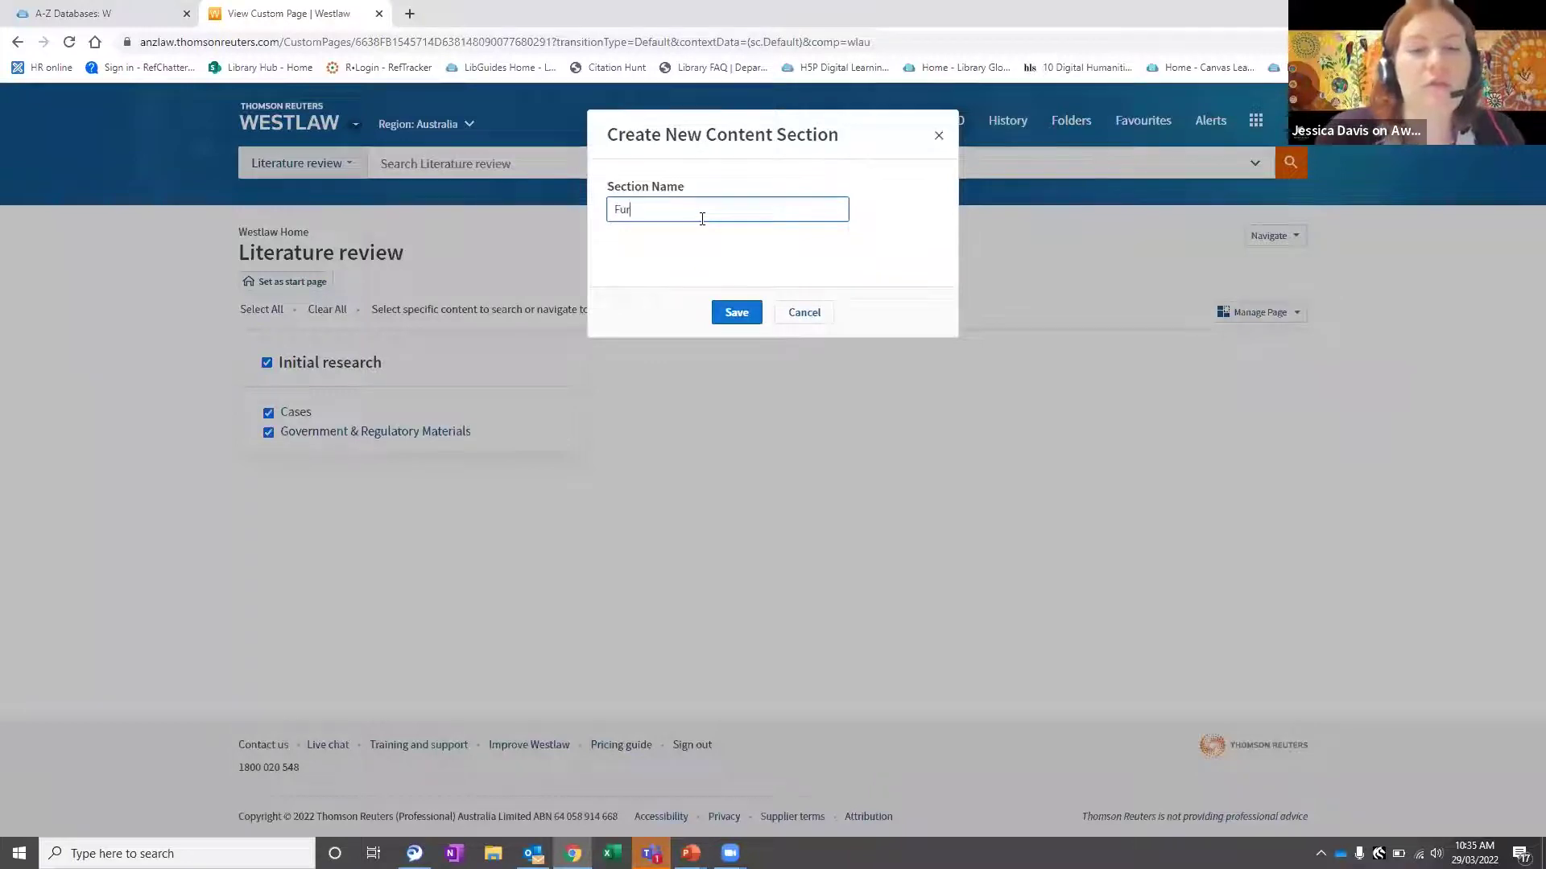
pyautogui.write('ther research')
pyautogui.click(733, 312)
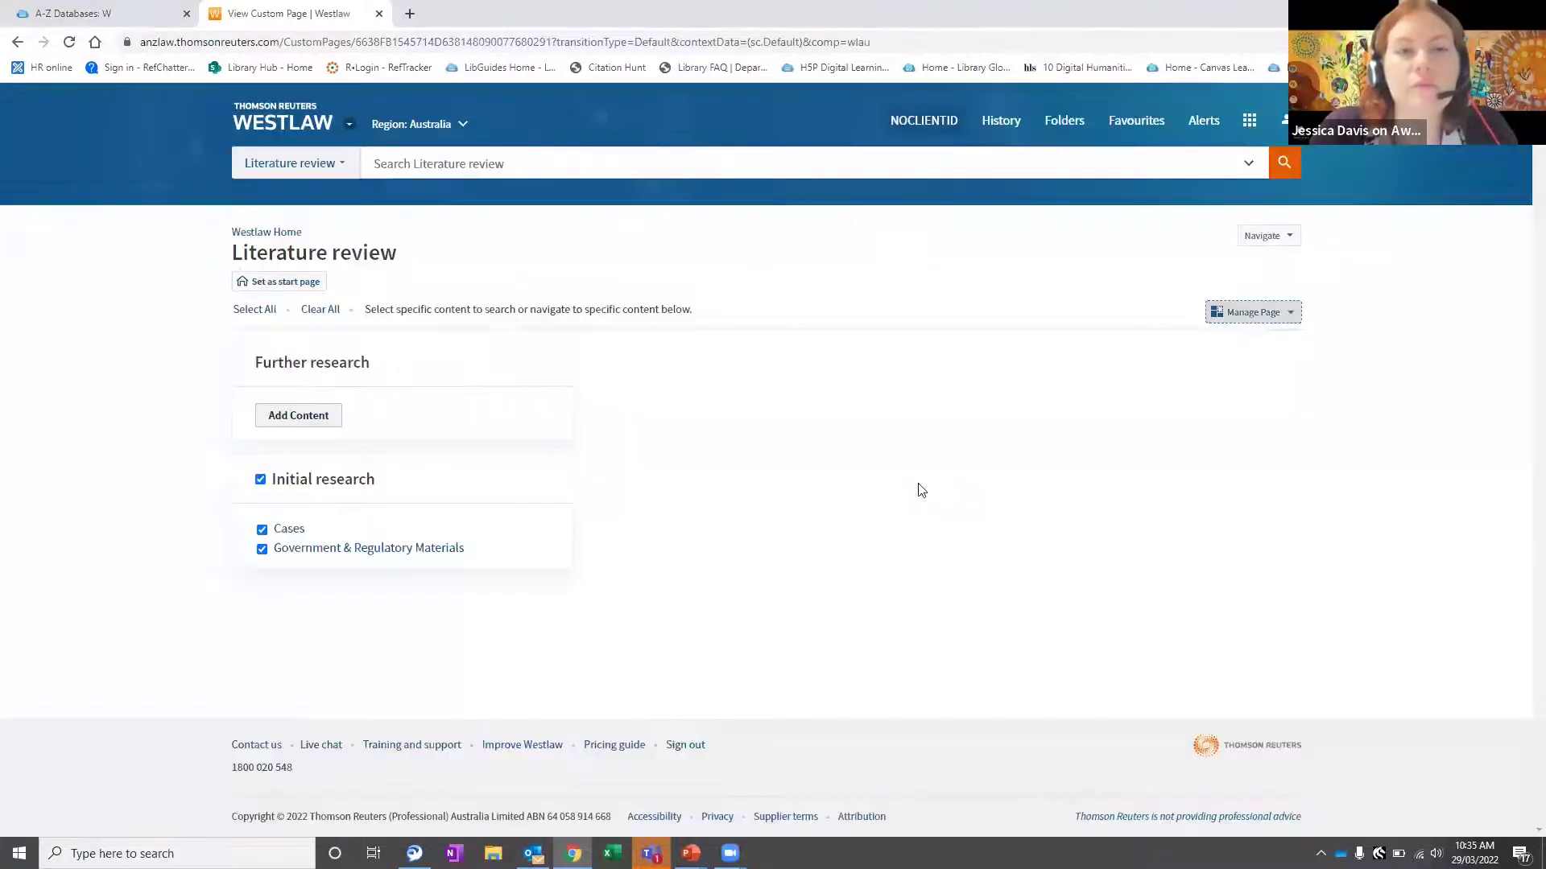
# - Add Secondary Sources from the Evidence practice area and the Legislation content type to the Further research section, and save
pyautogui.click(278, 417)
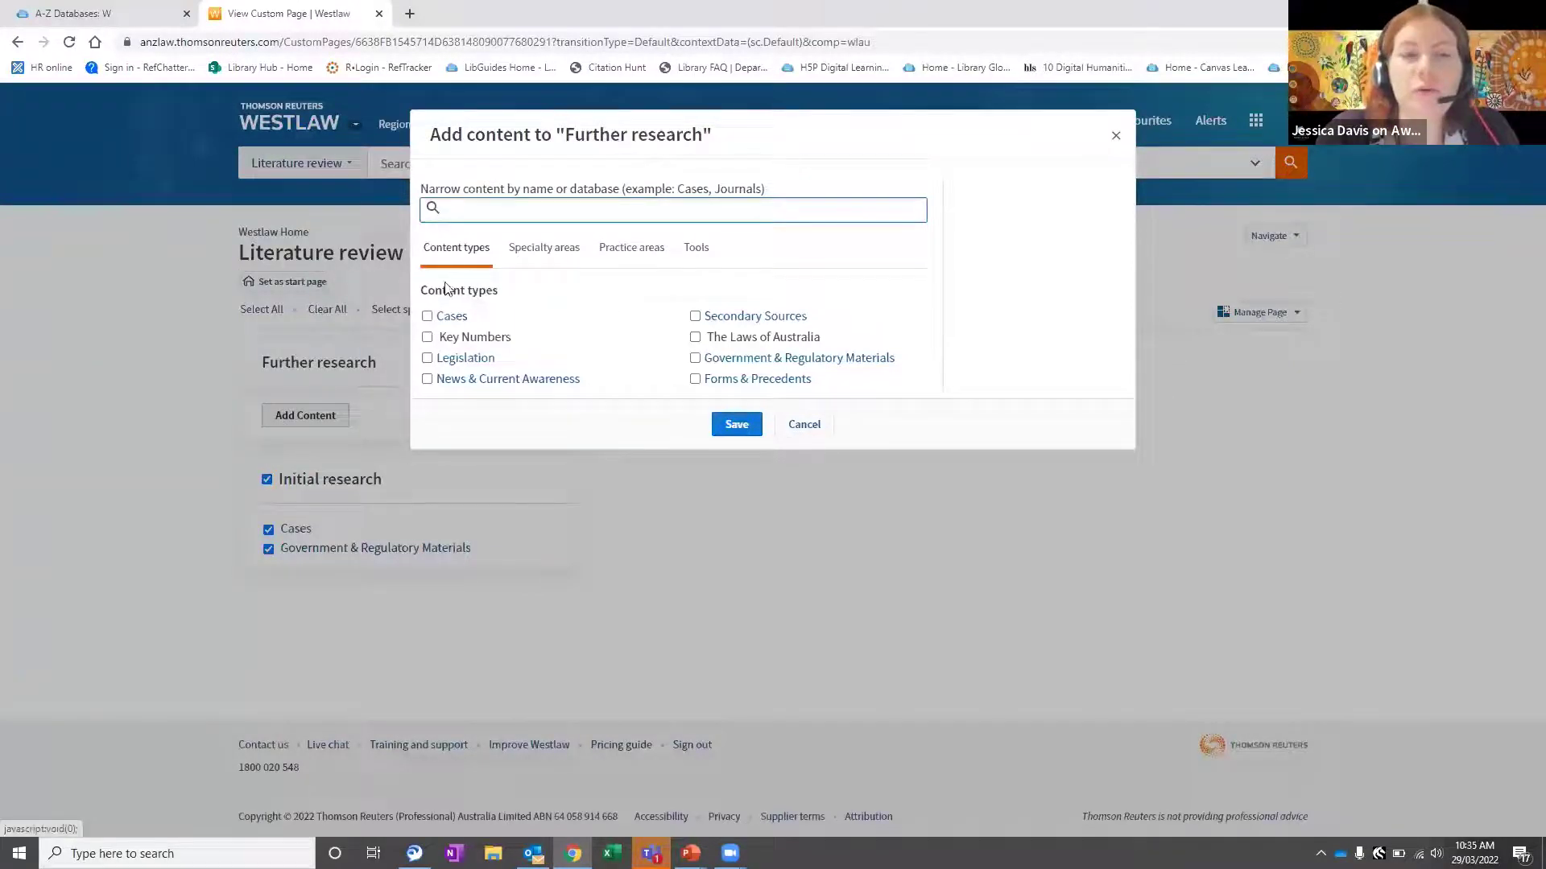
pyautogui.click(547, 251)
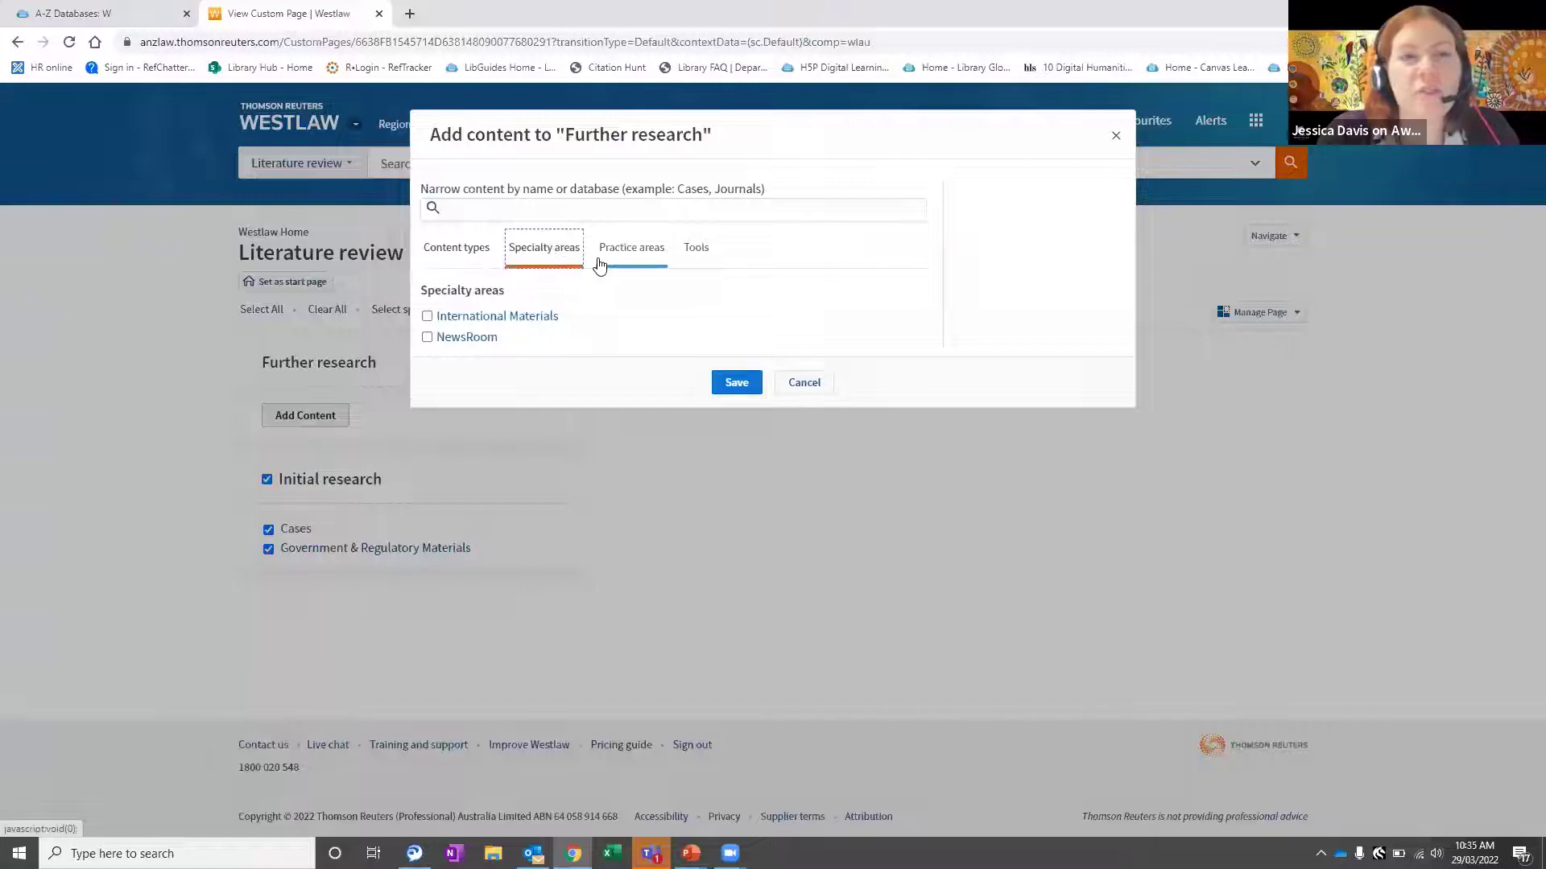
pyautogui.click(649, 257)
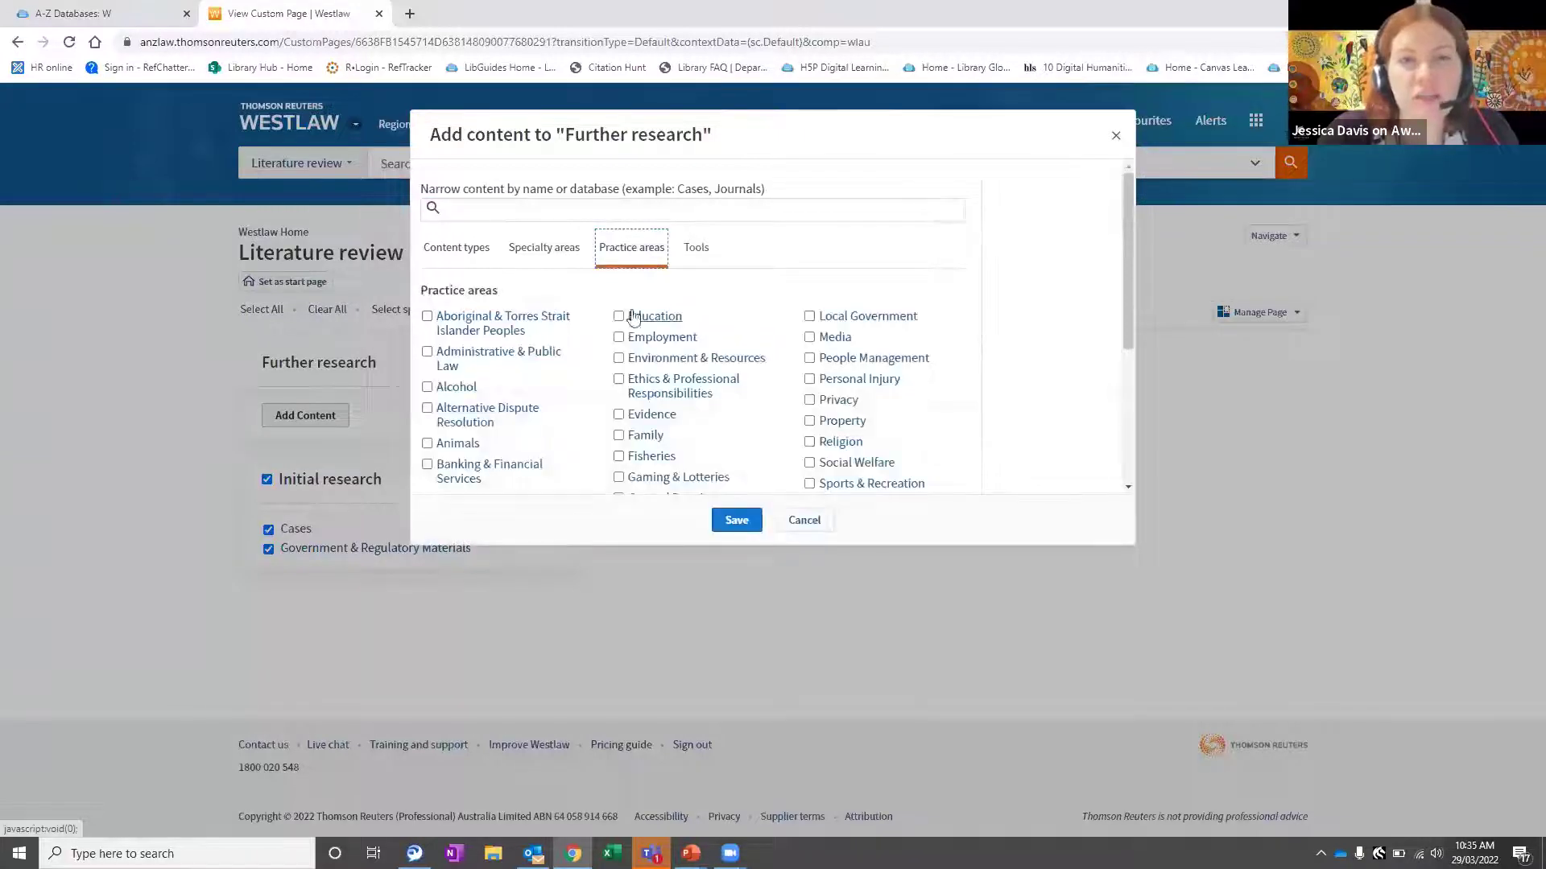
pyautogui.click(649, 416)
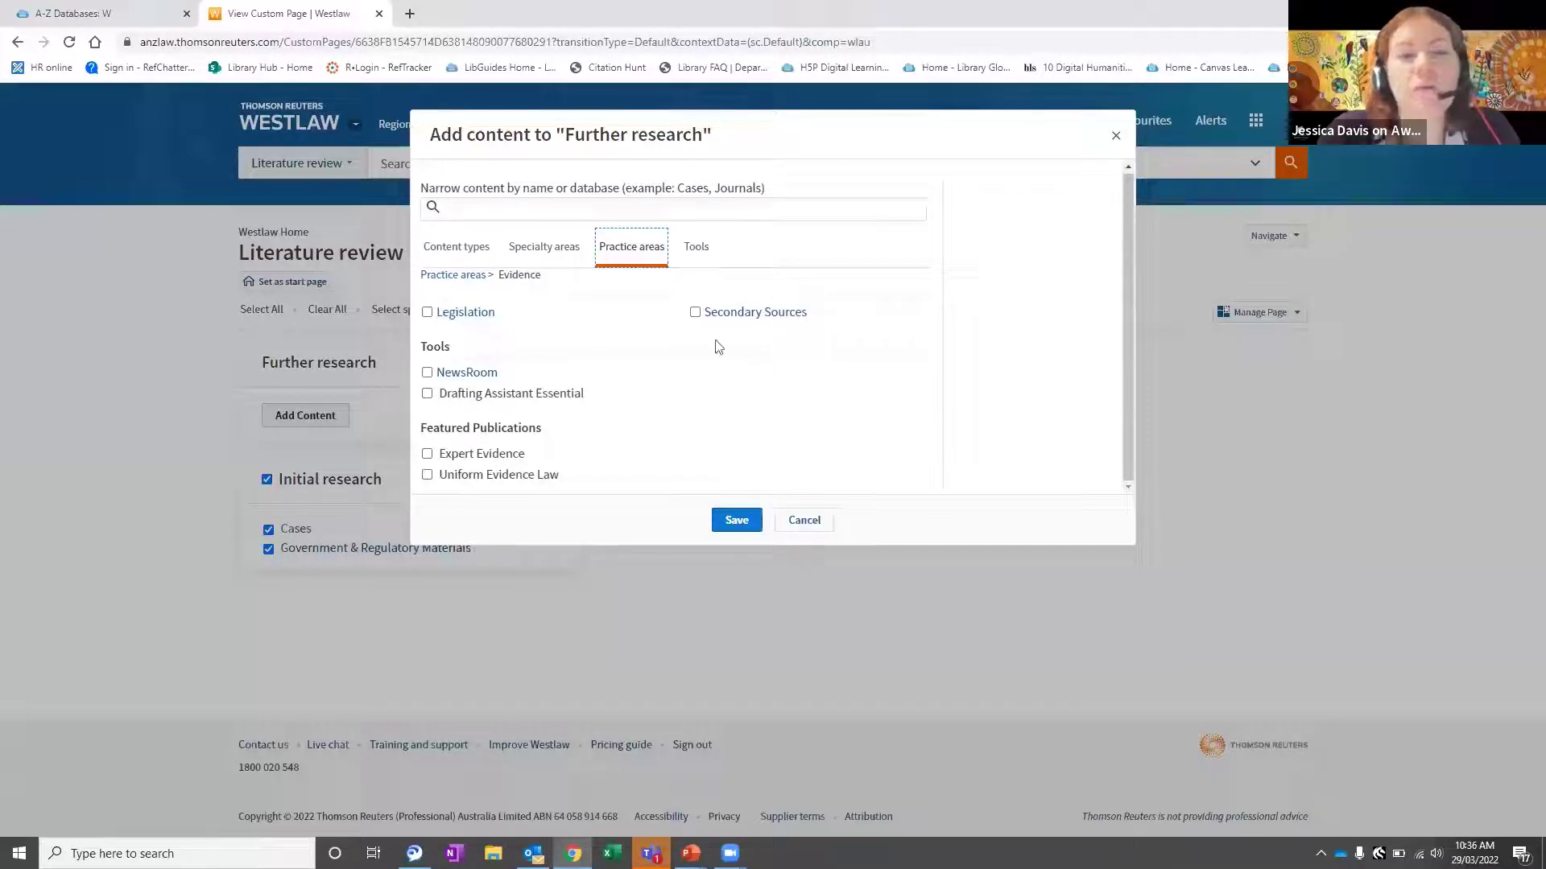
pyautogui.click(696, 314)
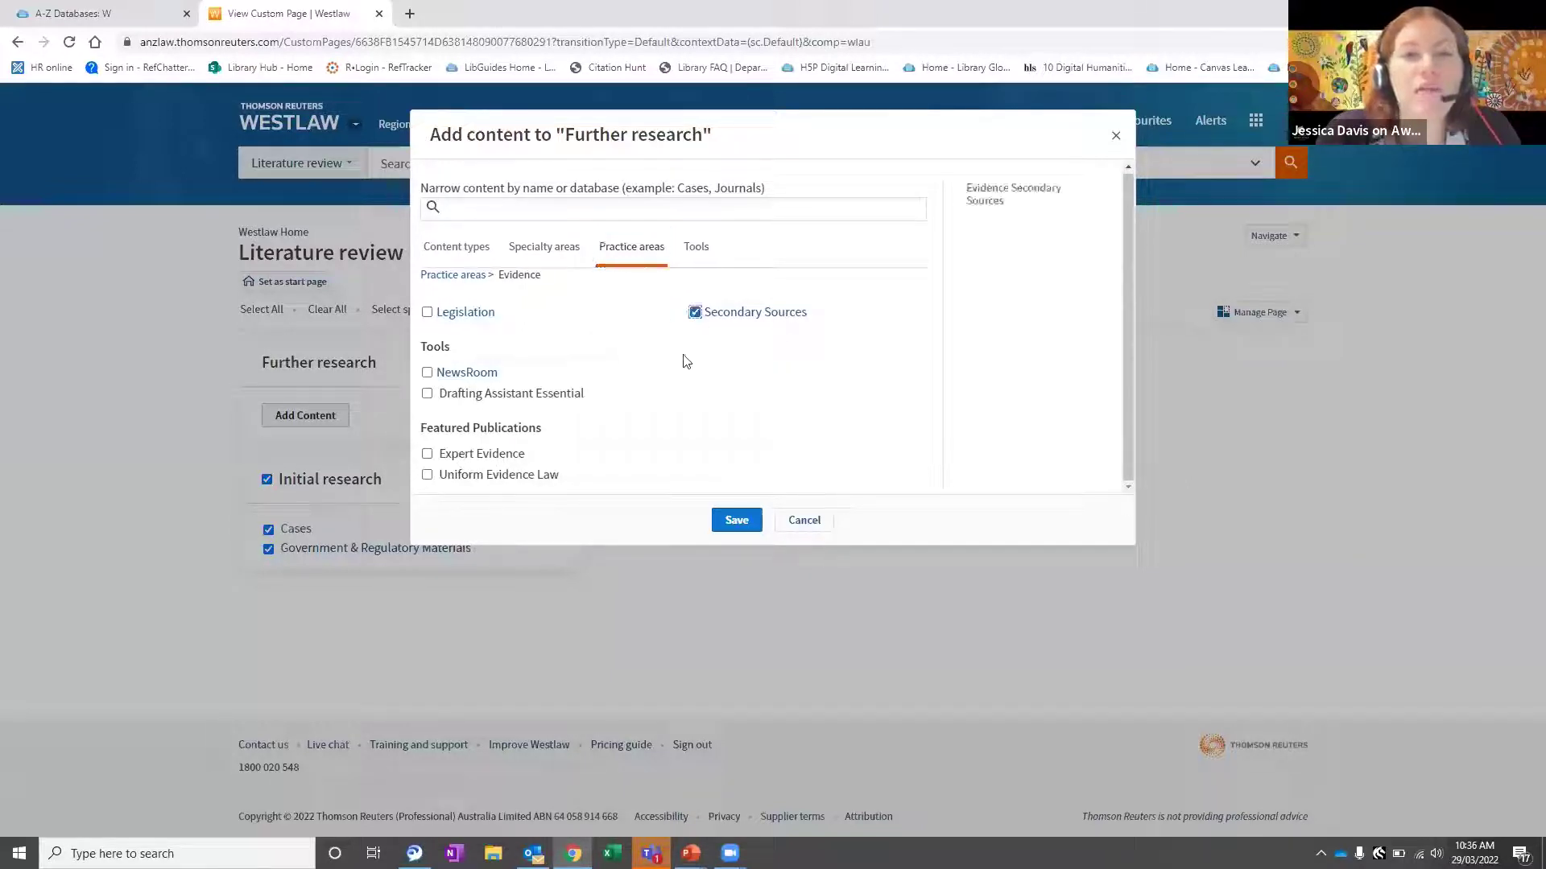
pyautogui.click(552, 248)
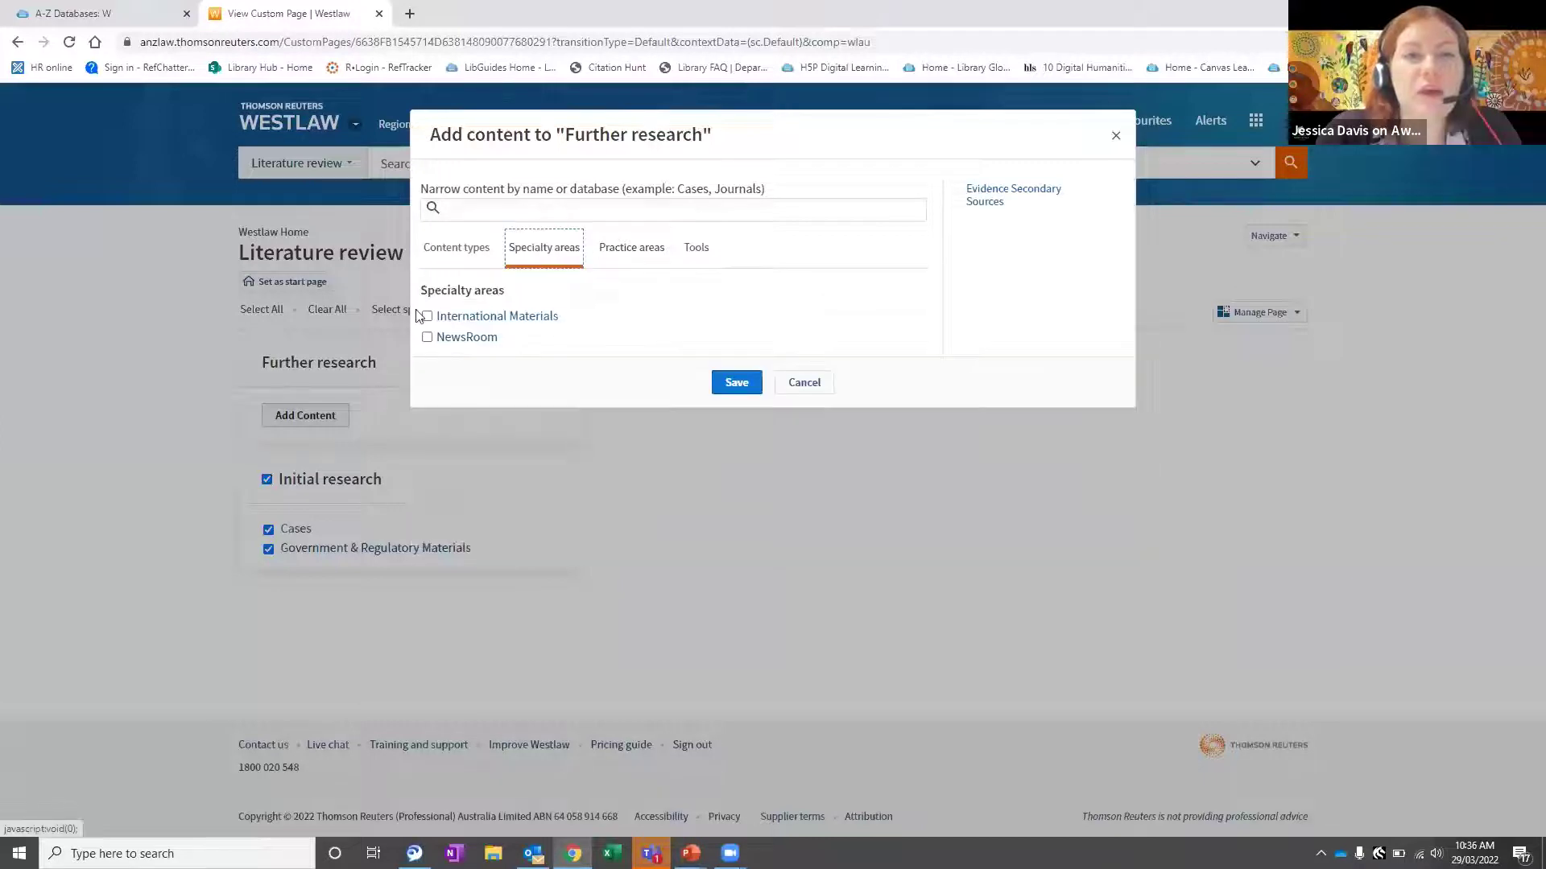
pyautogui.click(457, 249)
pyautogui.click(428, 359)
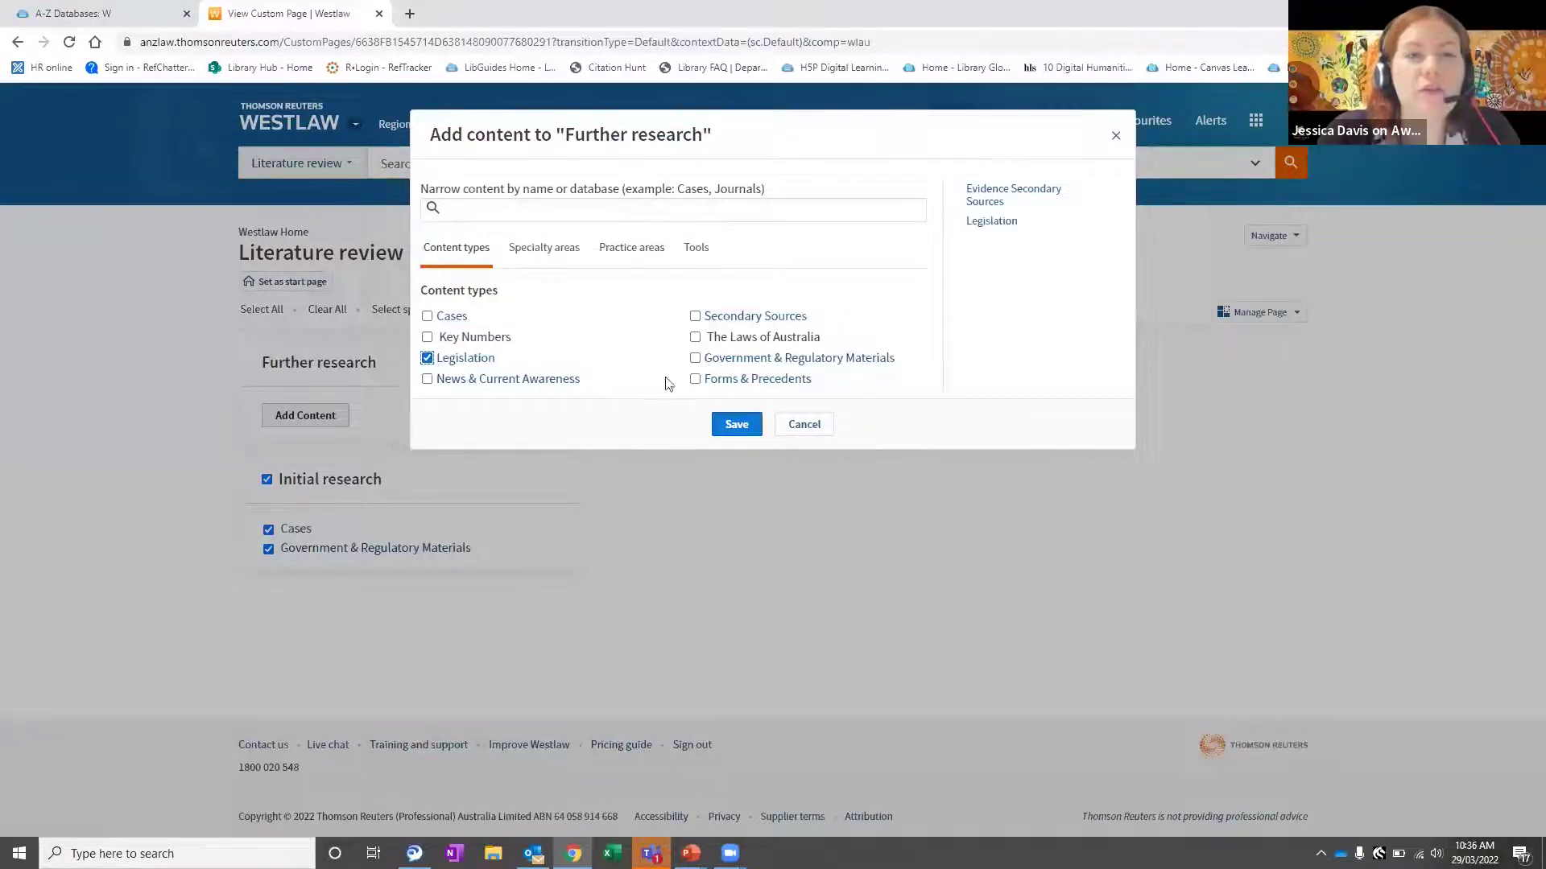
pyautogui.click(738, 429)
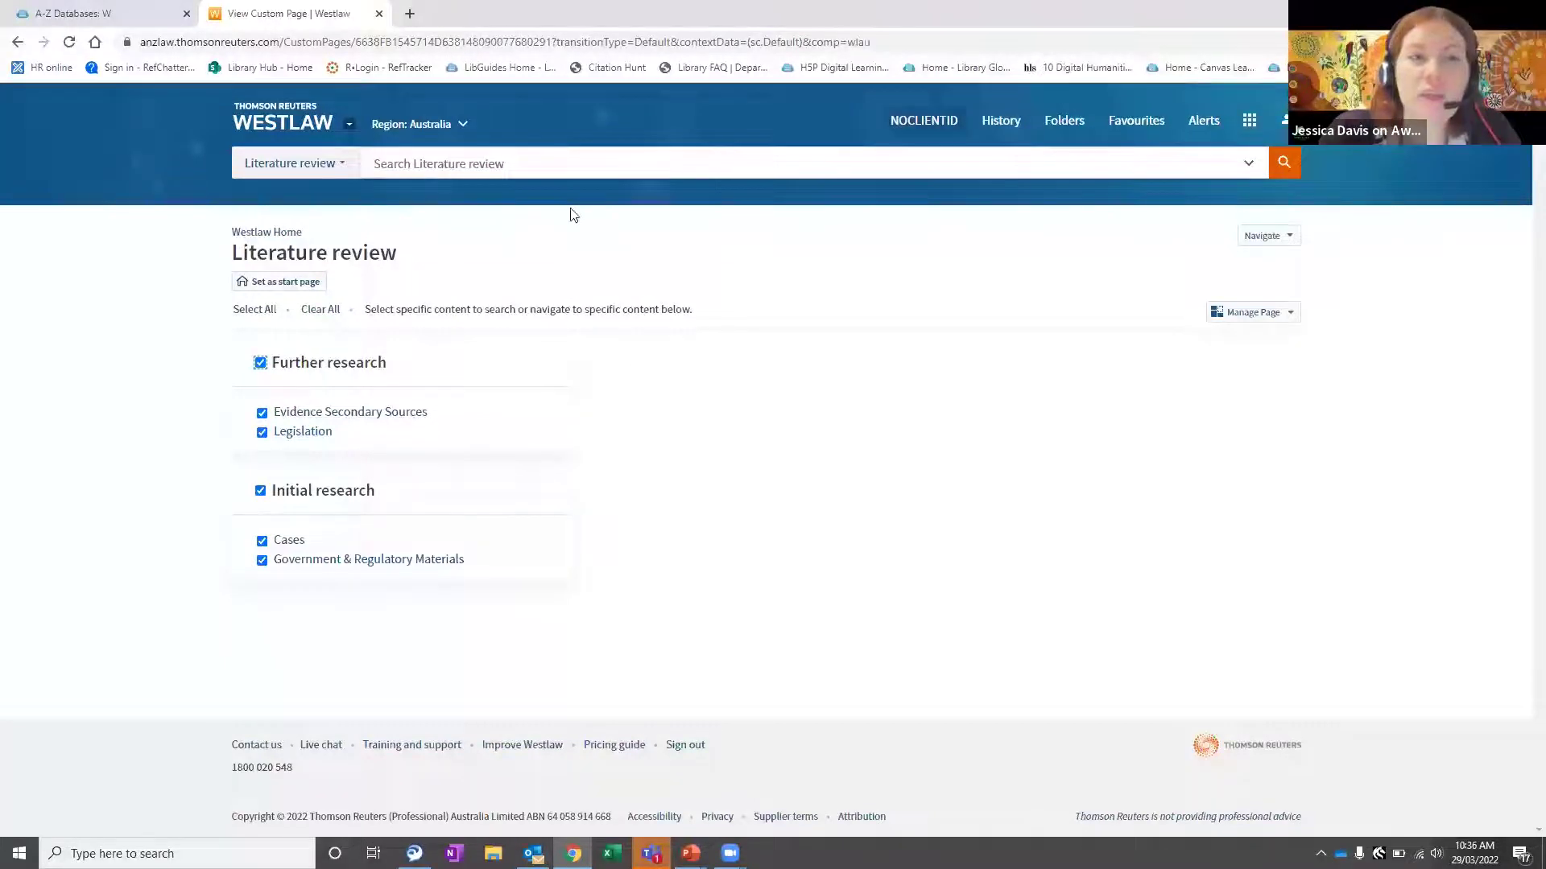
# - Return to the Westlaw home page and open the Literature review custom page from there
pyautogui.click(284, 131)
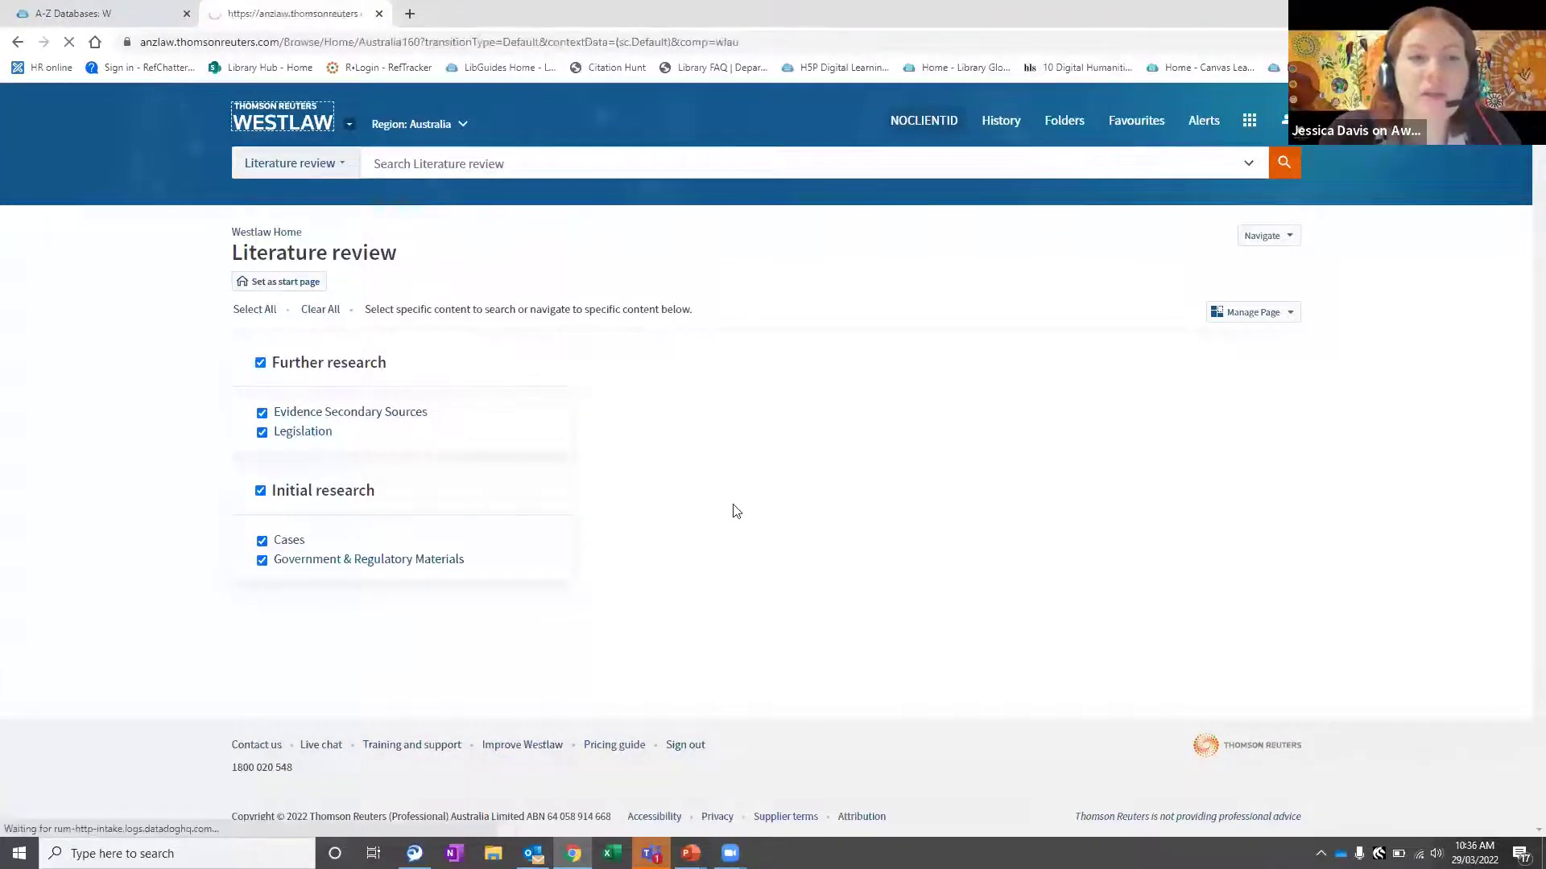
pyautogui.scroll(-6, 733, 512)
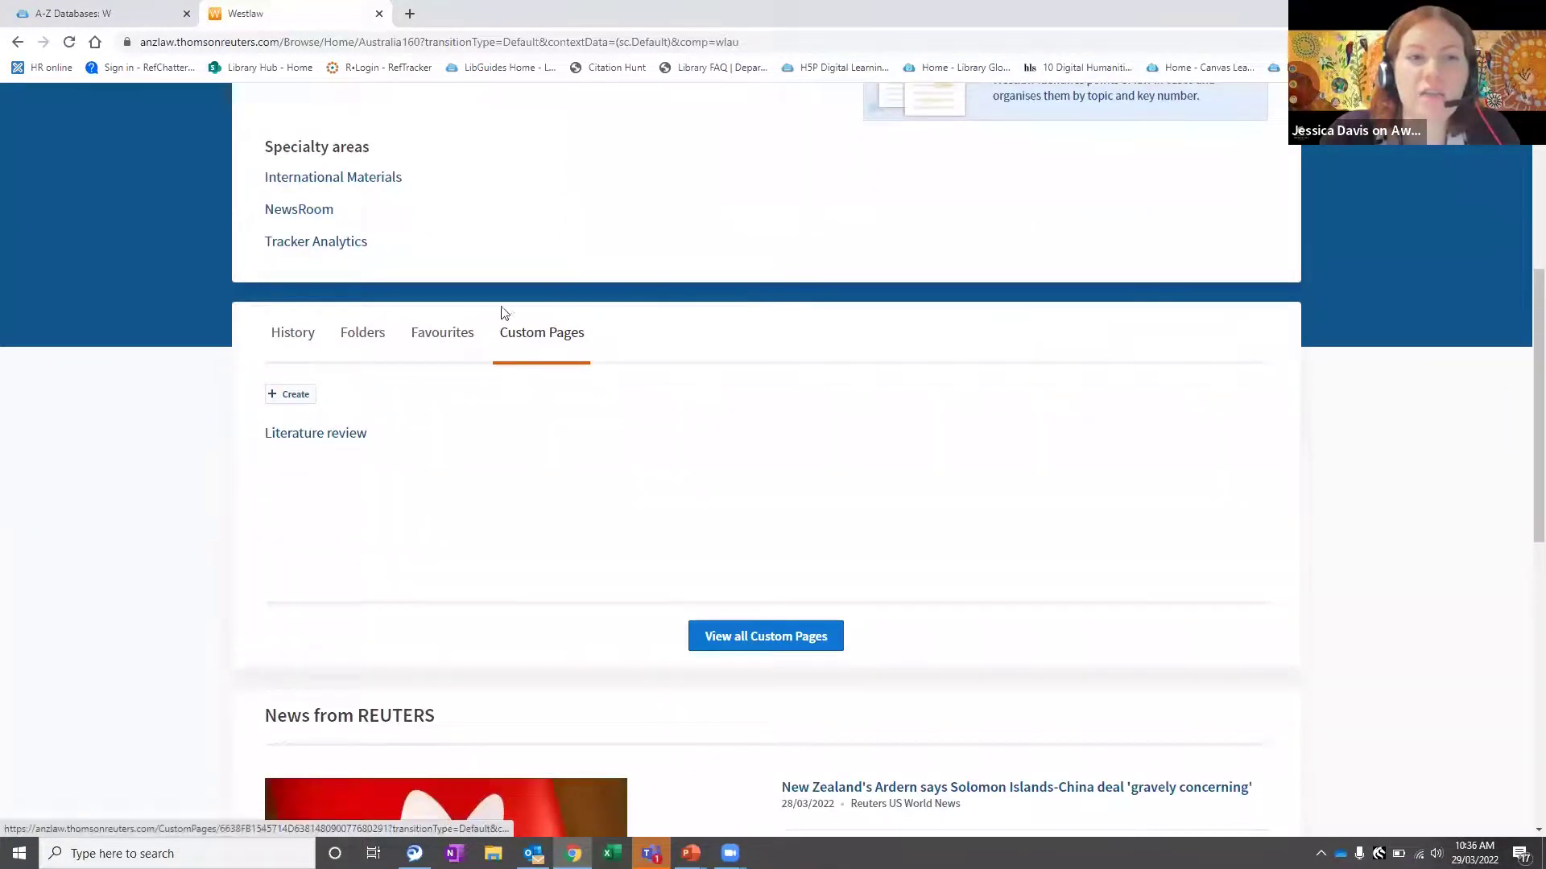
pyautogui.click(320, 436)
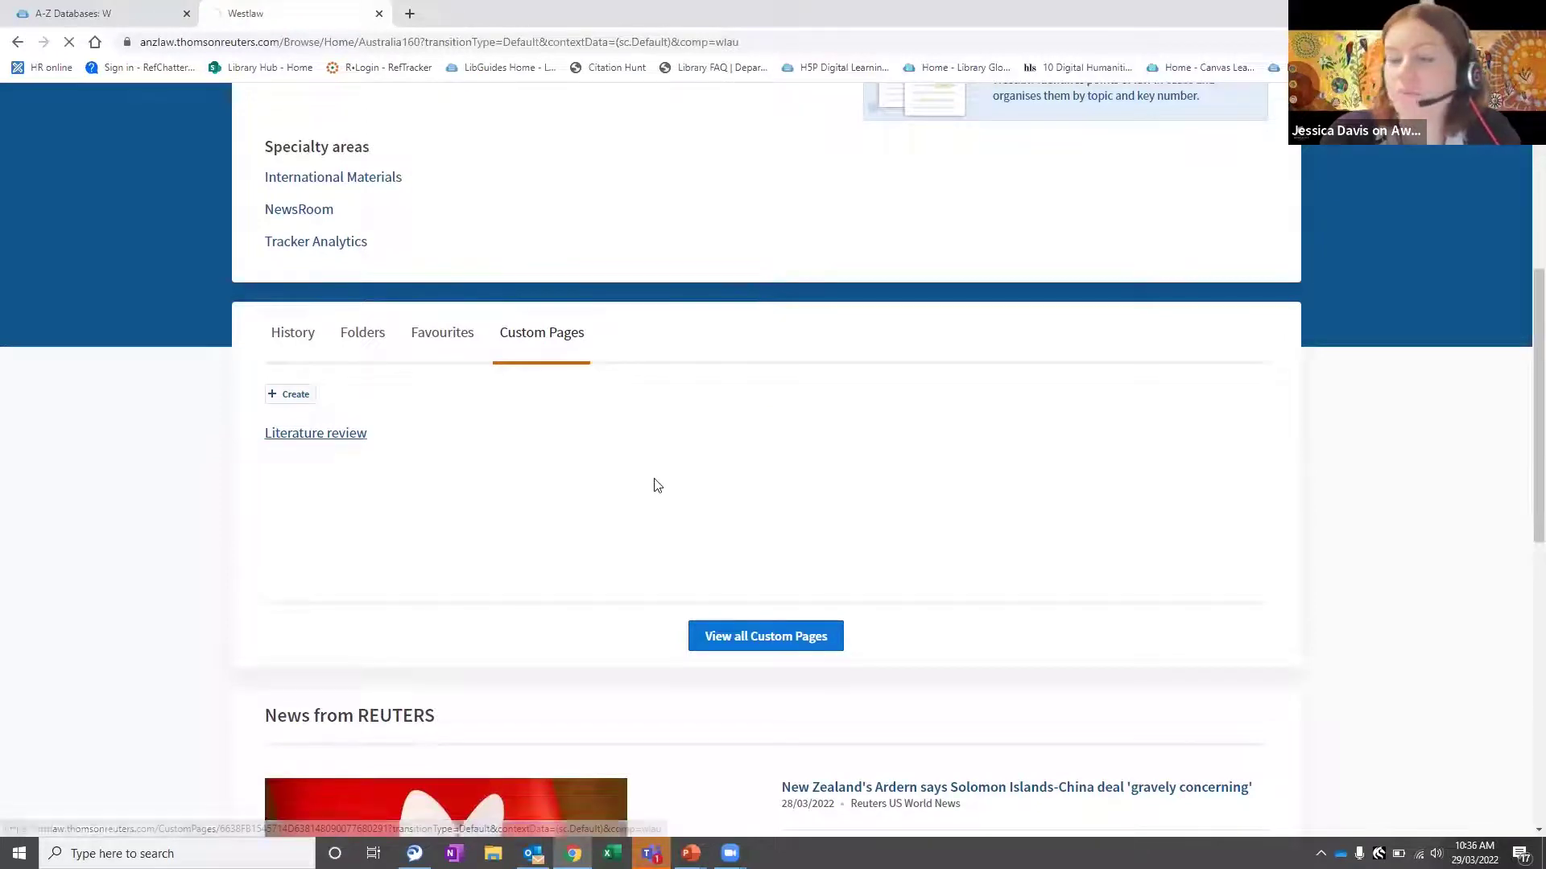